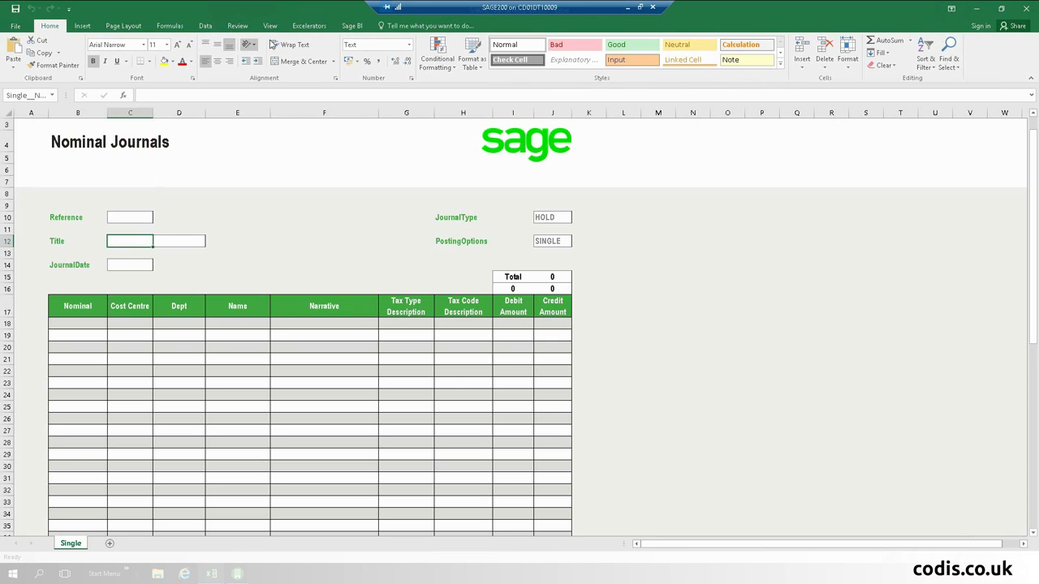
Step: Log in to the Excelerators add-in with ExceleratorDemo as the company
left_click(308, 26)
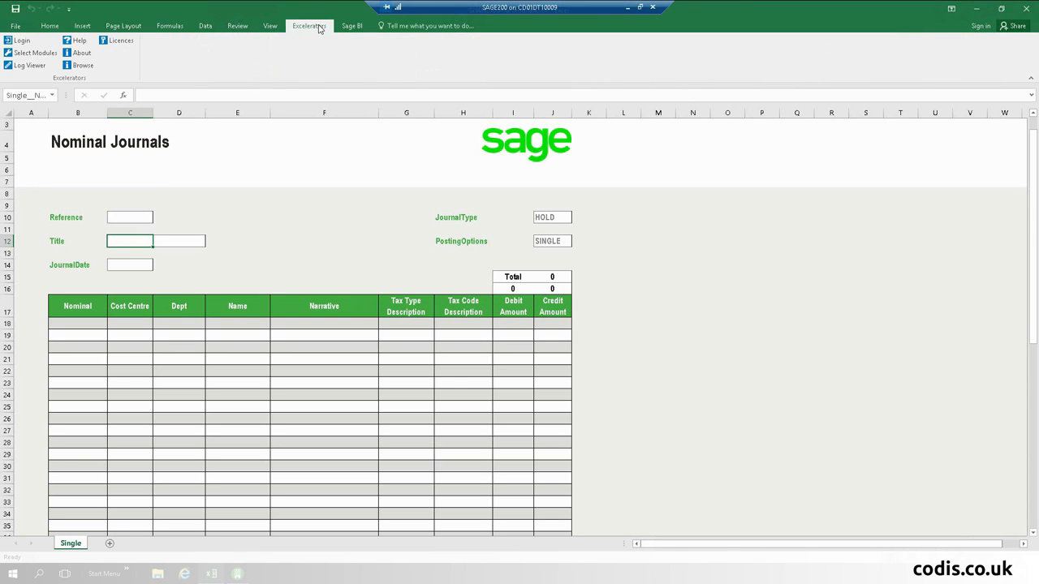
left_click(26, 40)
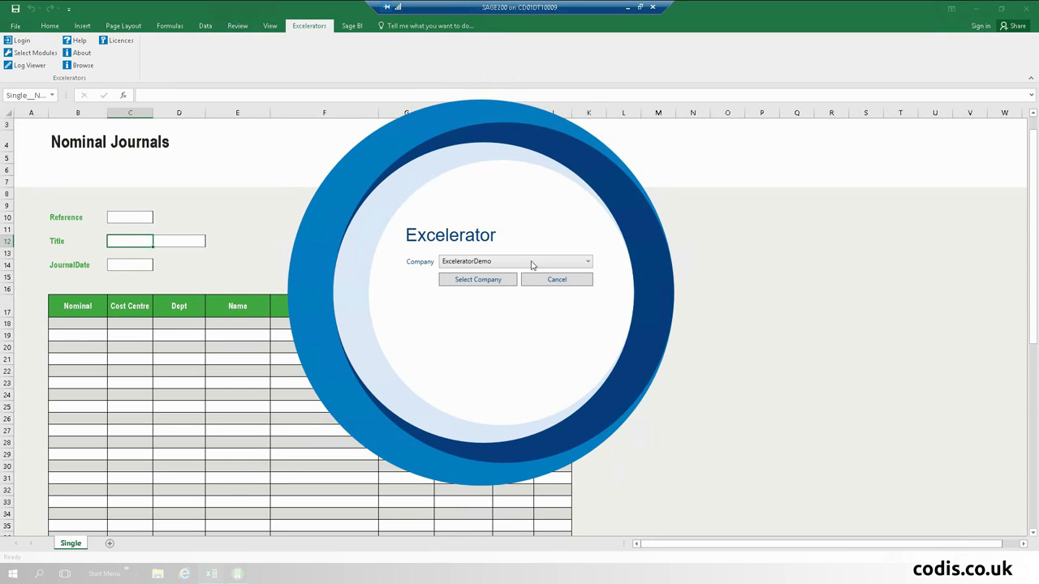
left_click(483, 280)
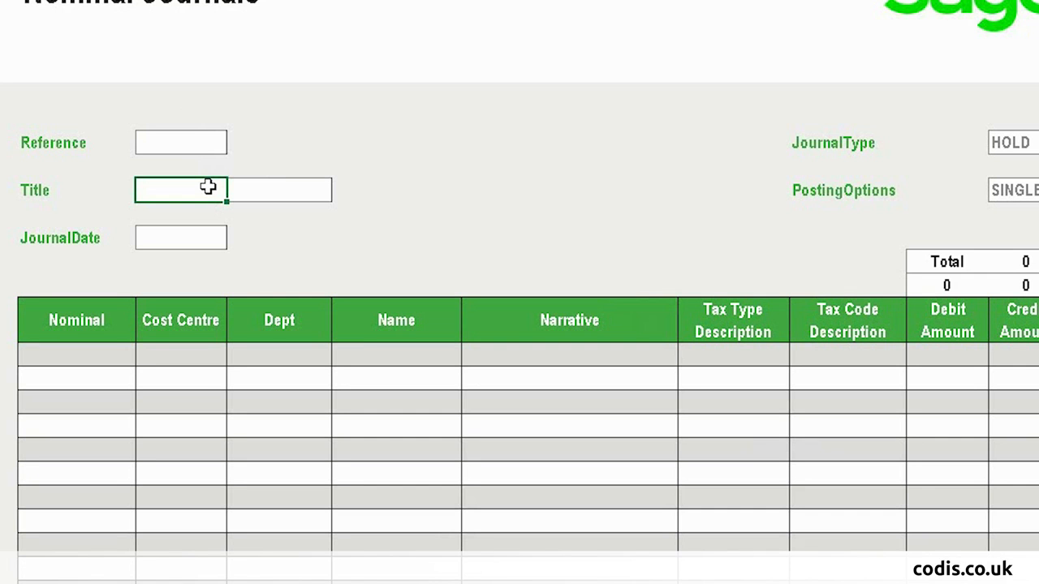
Step: Enter the journal title "Not Enough Hours in the day" and set the JournalDate to 20/05/2016
type("Not Enough")
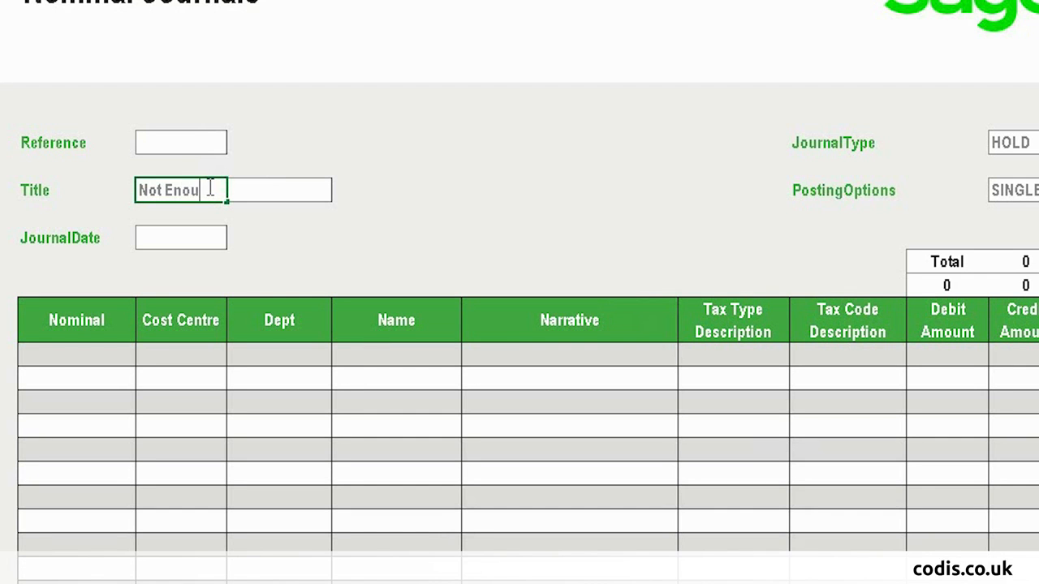
type(" Hours in the day")
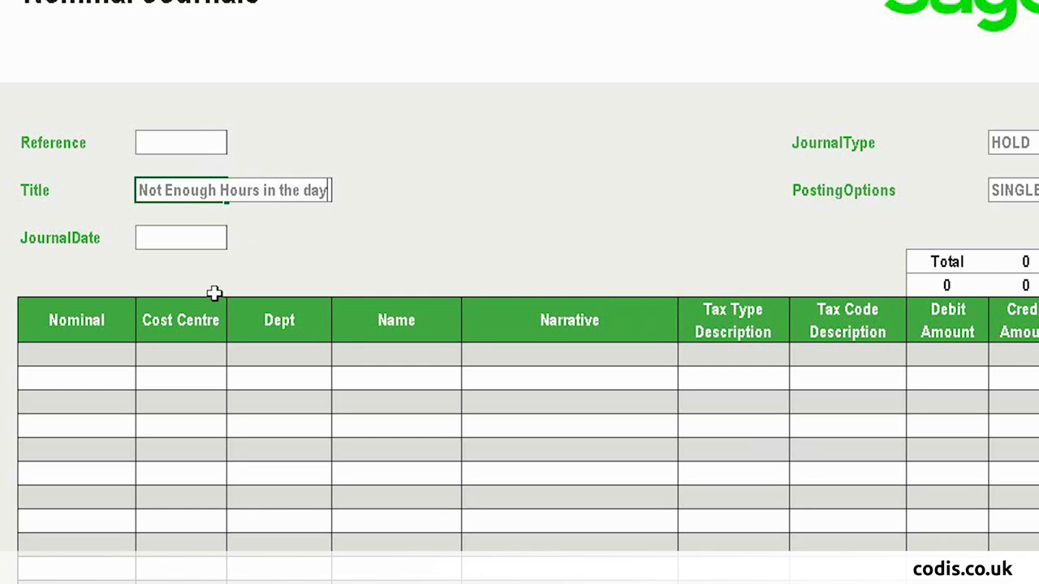
left_click(202, 239)
type("20/05/")
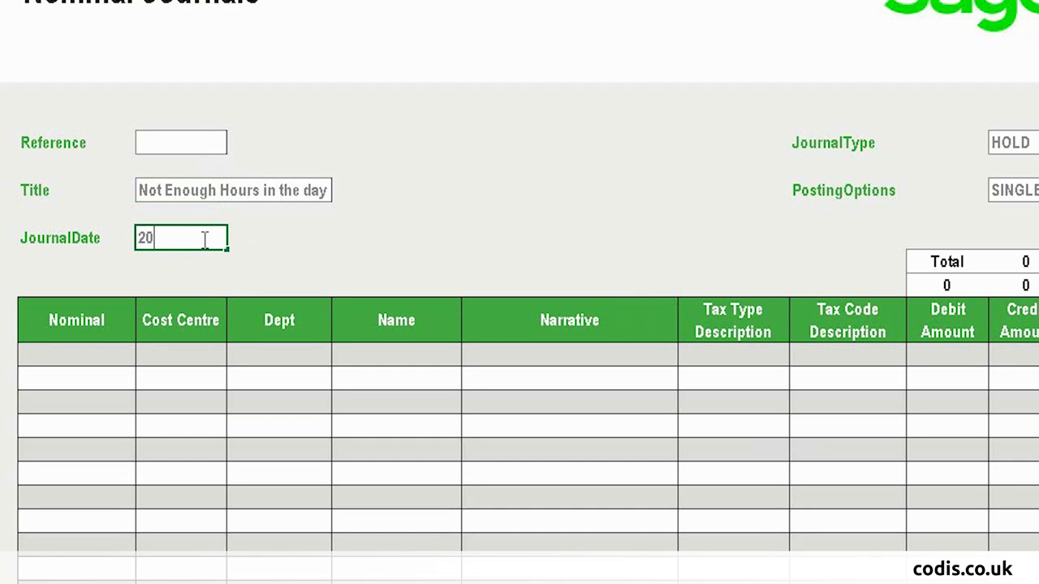
type("2016")
Step: Browse the nominal accounts from cell B18 and add Freehold Property and Plant/Machinery - Depr. to the journal lines
left_click(58, 353)
right_click(57, 354)
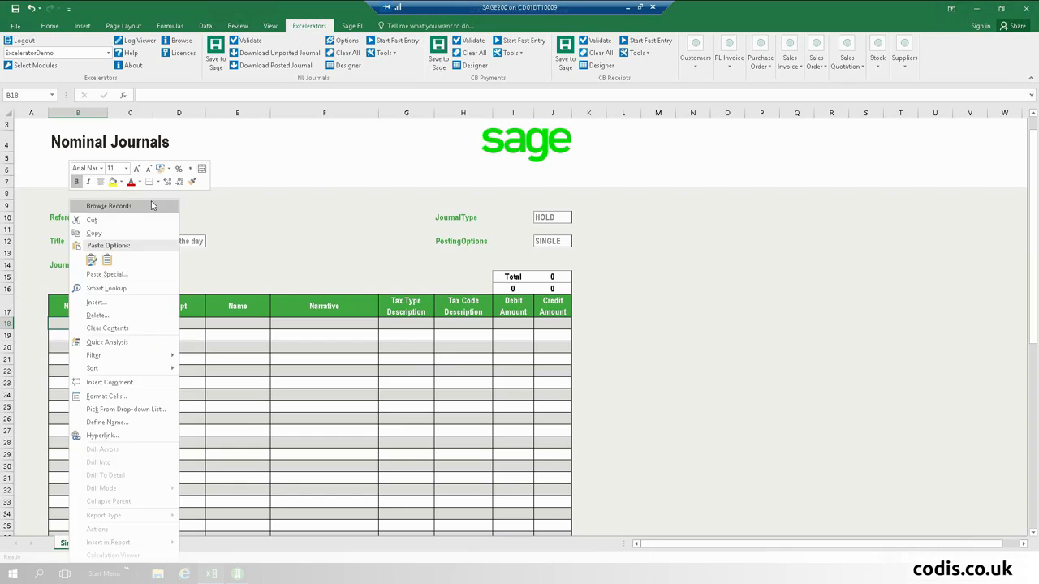
left_click(223, 112)
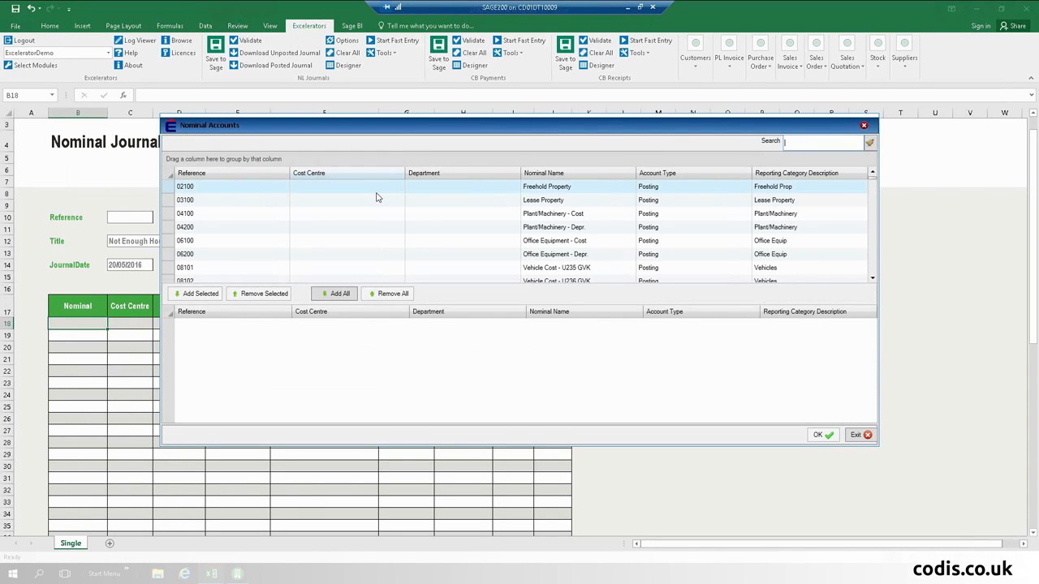
double_click(376, 191)
double_click(369, 229)
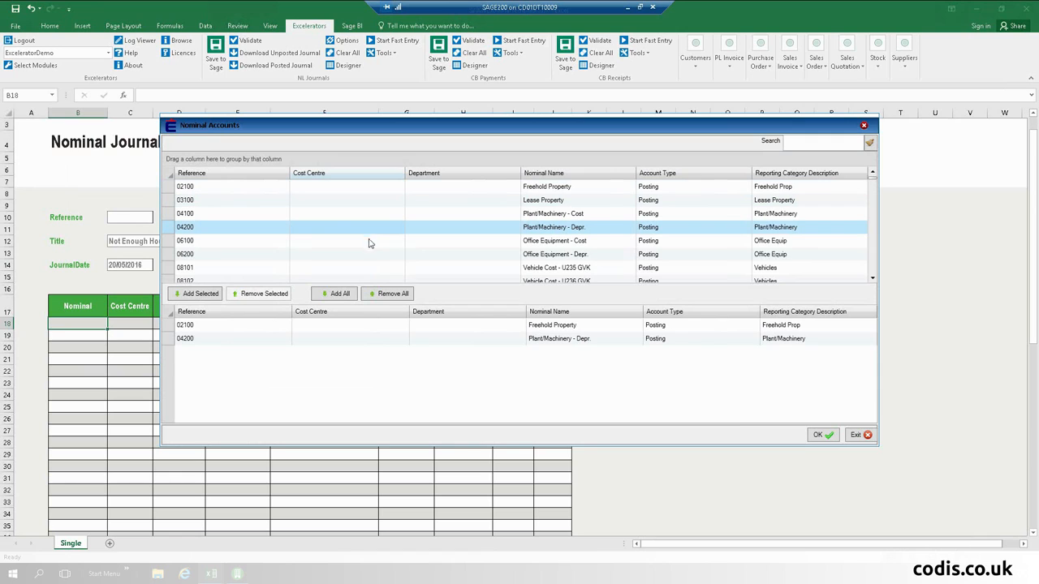
left_click(819, 435)
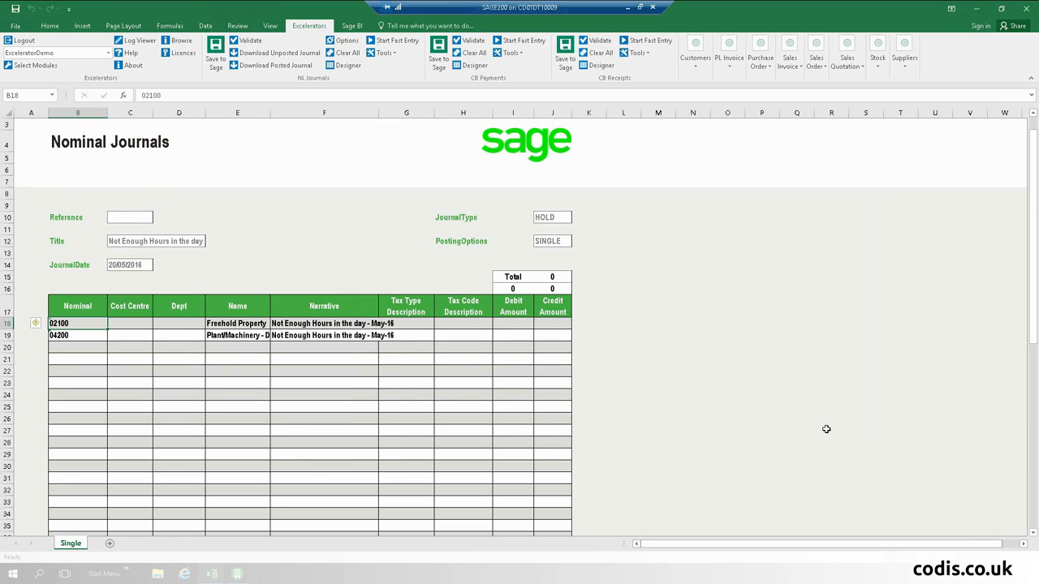
Step: Enter a debit amount of 10 for Freehold Property and a credit amount of 10 for Plant/Machinery - Depr
left_click(508, 323)
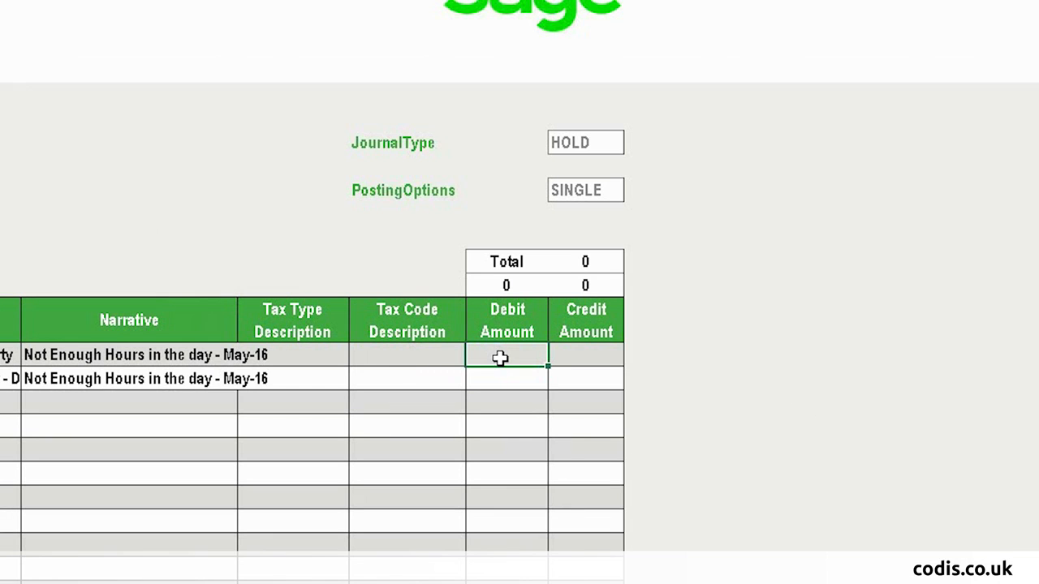
double_click(500, 357)
type("10")
key("Return")
key("Tab")
type("10")
key("Return")
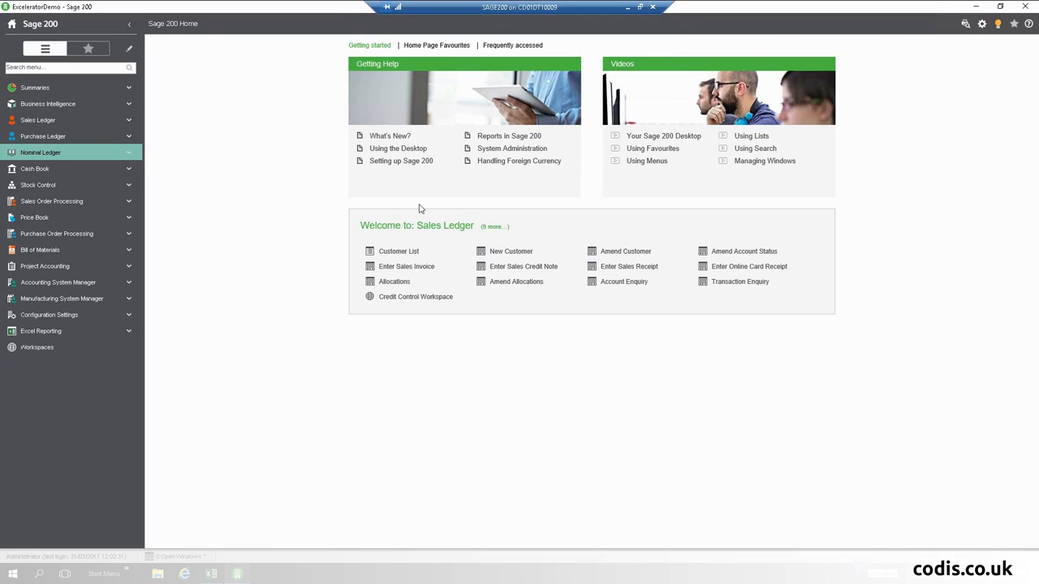
Step: Review the currently held journals in Sage 200's Nominal Ledger, then close the list
left_click(70, 159)
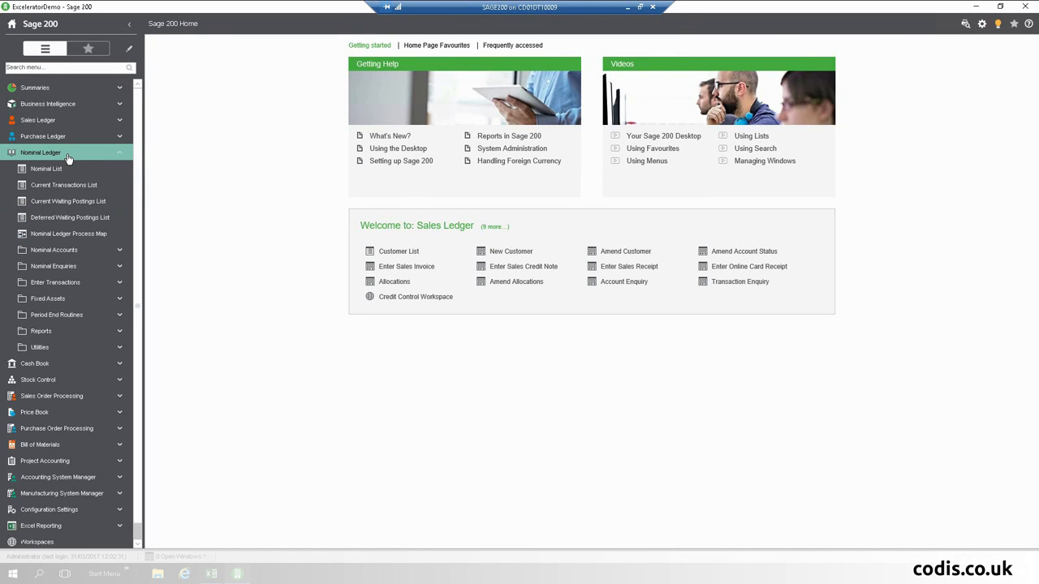
left_click(73, 281)
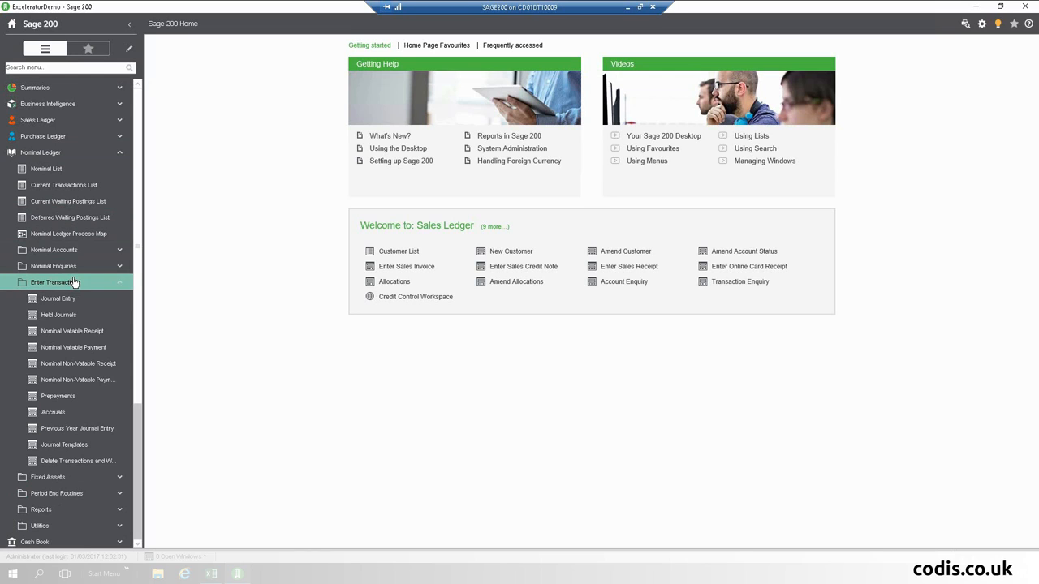
left_click(84, 315)
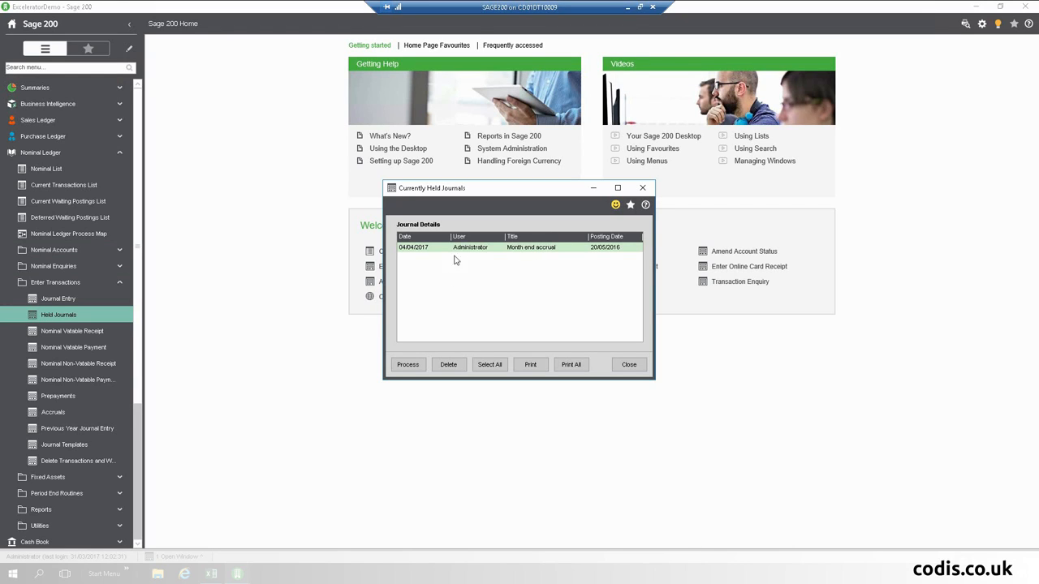
left_click(630, 366)
Step: Switch to Excel and save the nominal journal to Sage in the ExceleratorDemo company
left_click(210, 574)
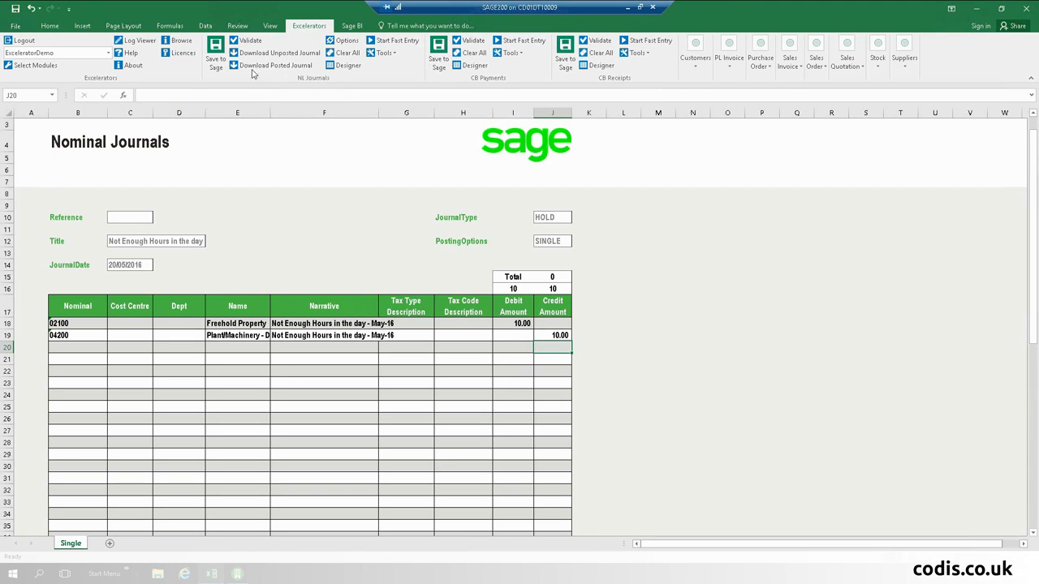
left_click(217, 58)
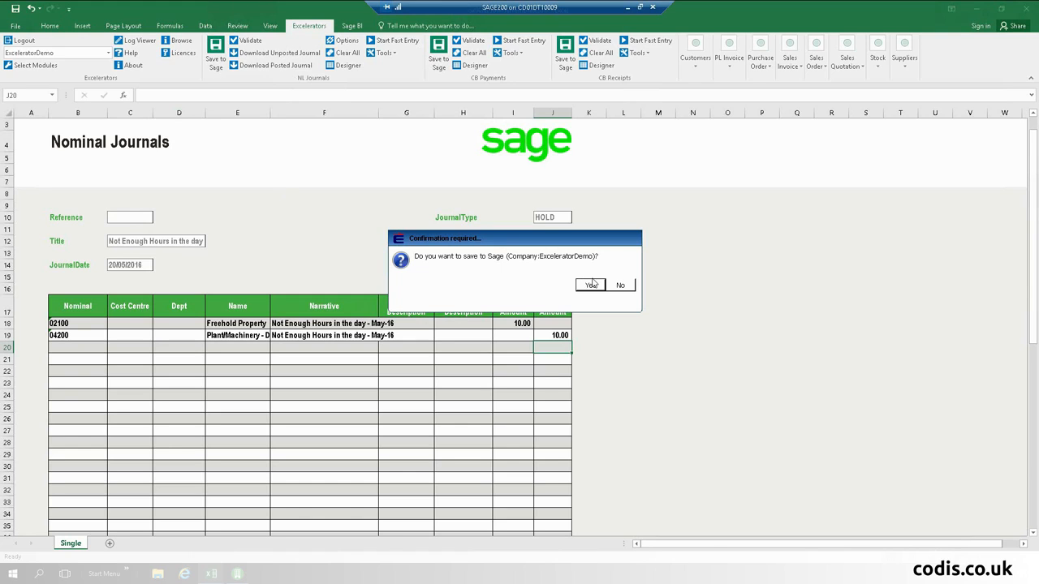
left_click(591, 284)
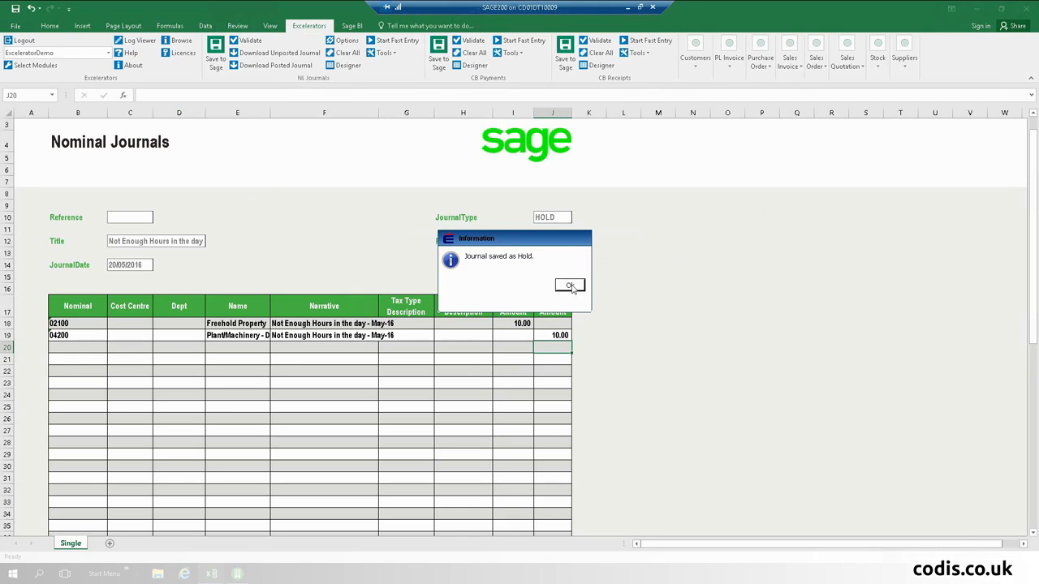
left_click(621, 278)
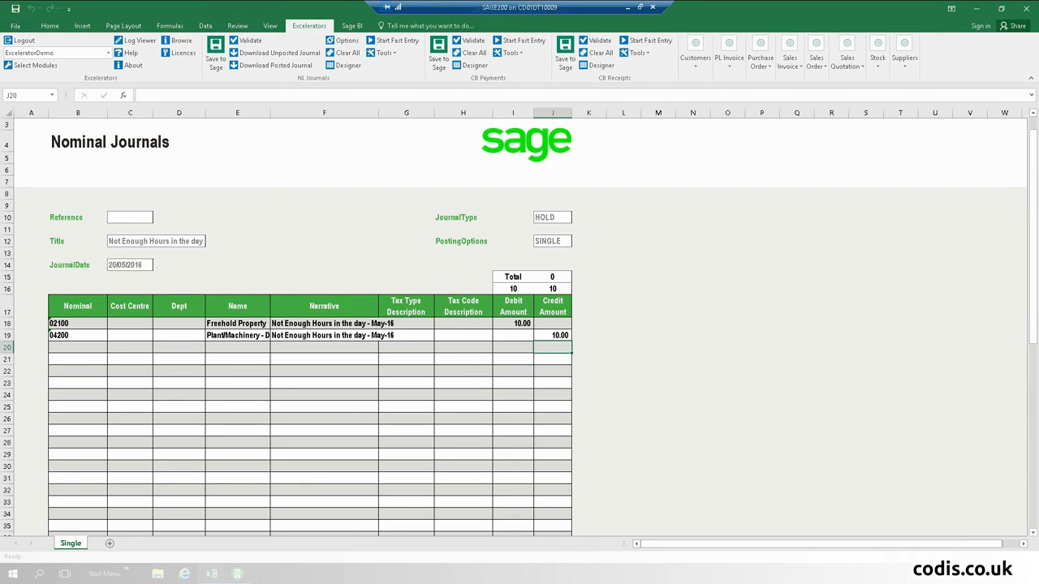
Step: Switch to Sage 200 and check the held journals for "Not Enough Hours in the day", then close the list
left_click(237, 577)
left_click(94, 318)
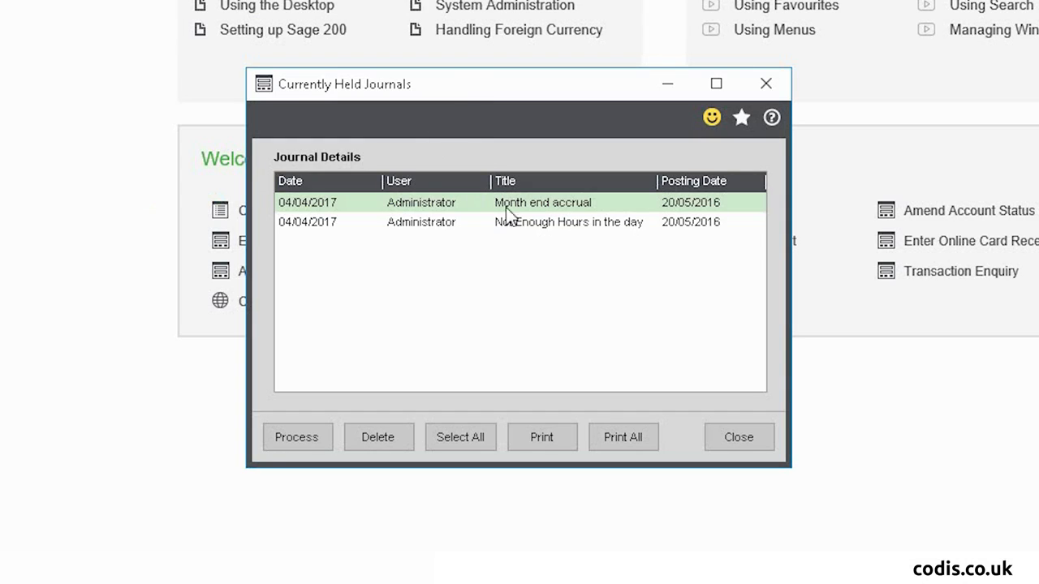
left_click(521, 259)
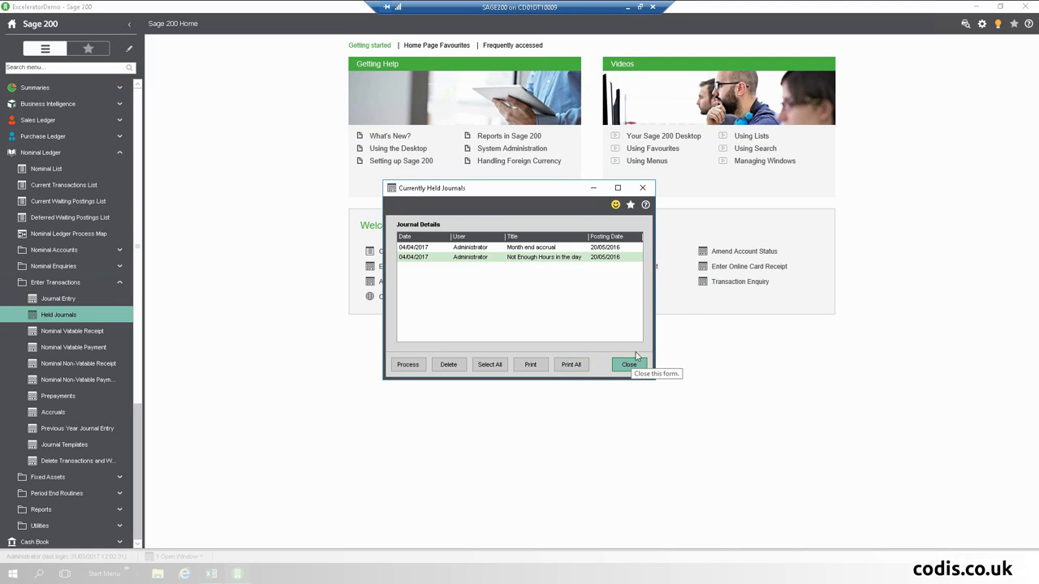
left_click(630, 363)
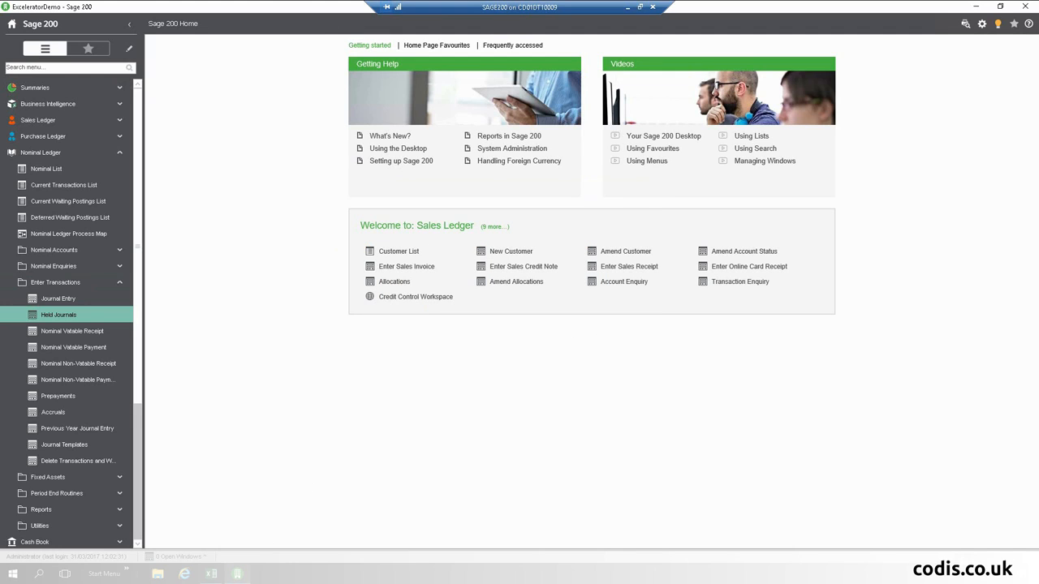
Step: Switch to Excel, clear the whole nominal journal form and enter the title "Another Journal"
left_click(209, 574)
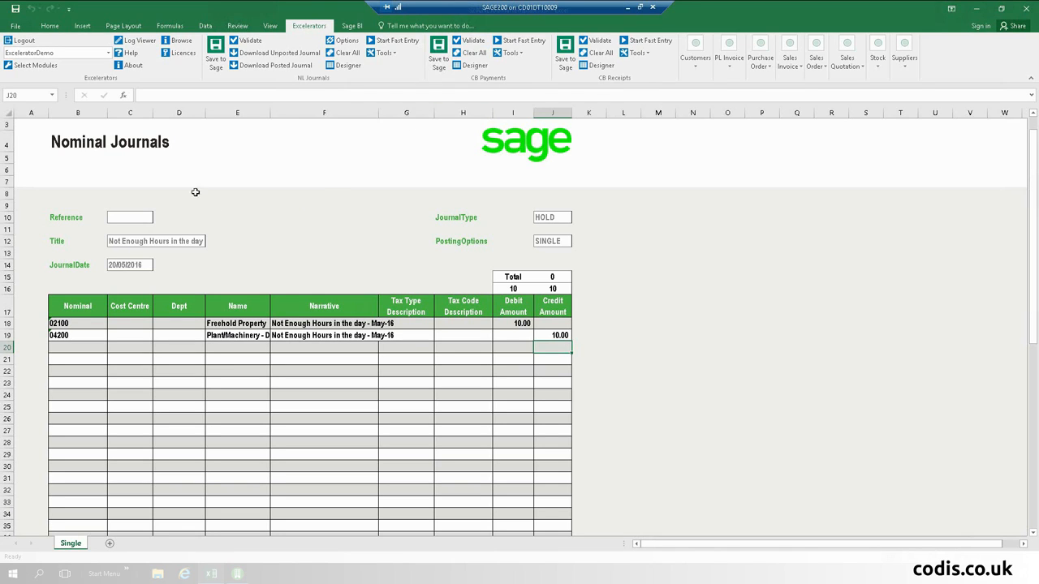
left_click(351, 54)
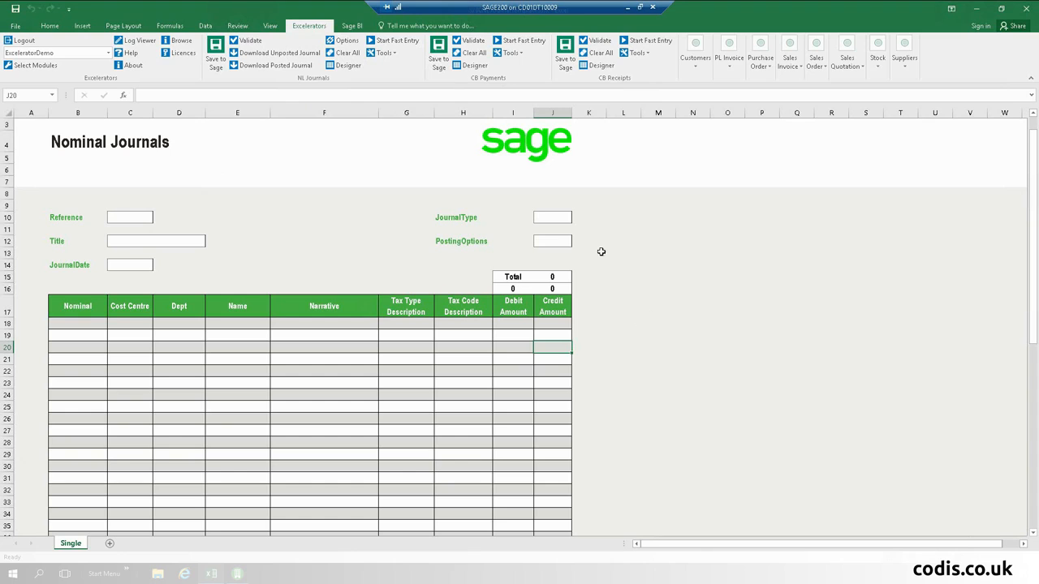
left_click(116, 243)
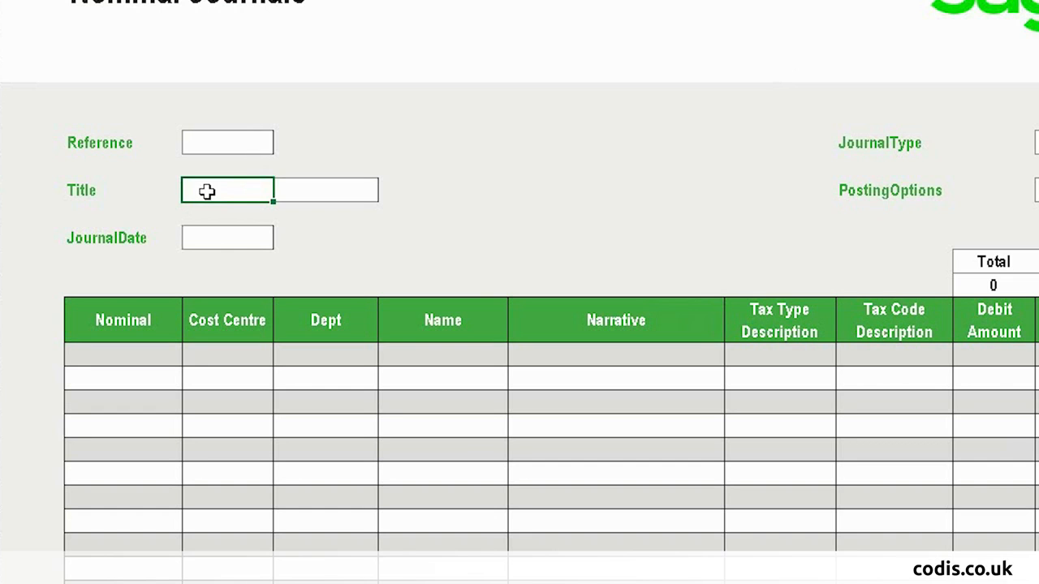
type("Another")
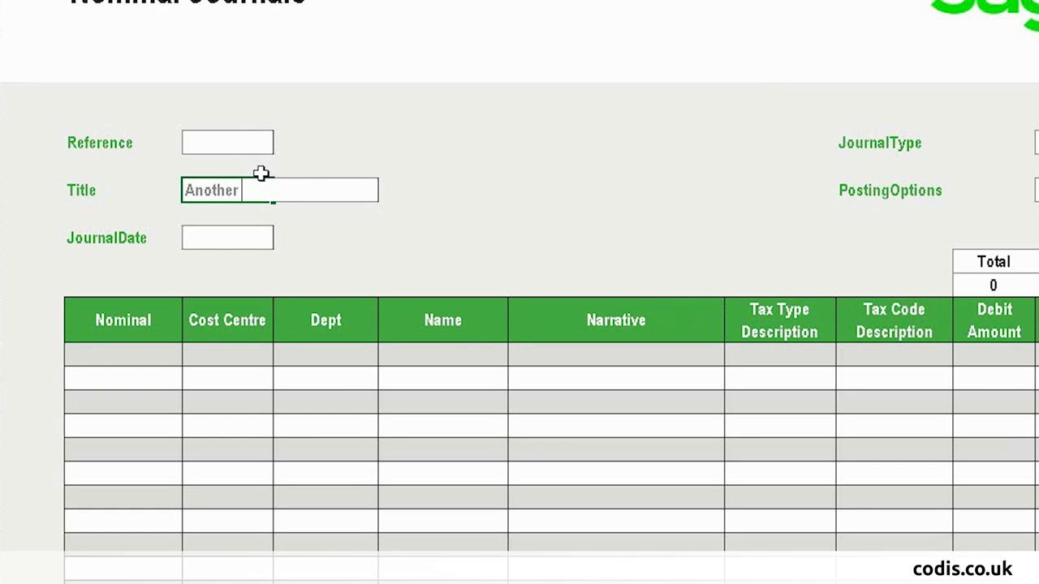
type(" Journal")
key("Return")
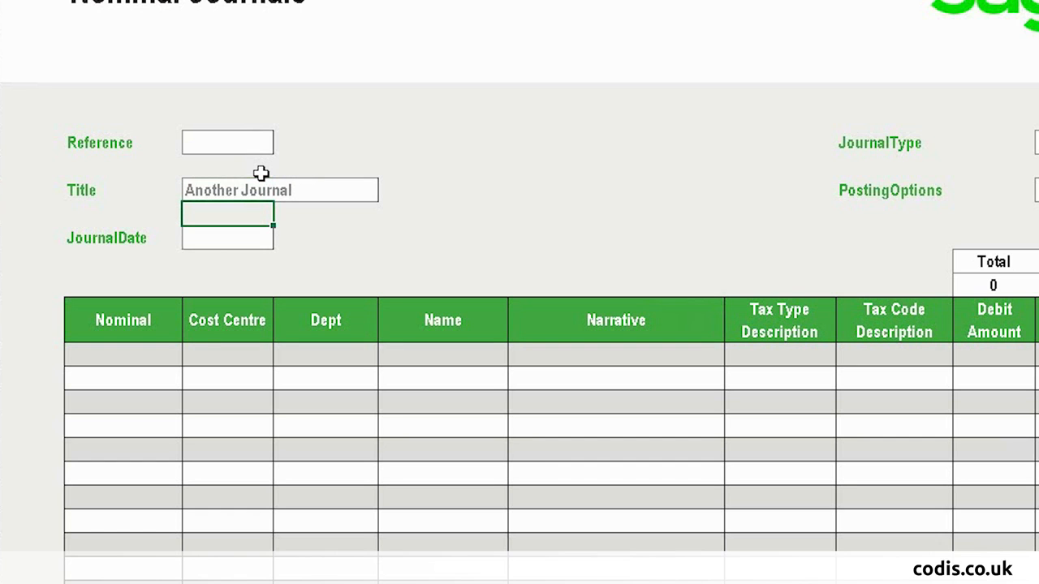
Step: Set the JournalDate to 09/05/2016 using the browse-records date picker
left_click(230, 236)
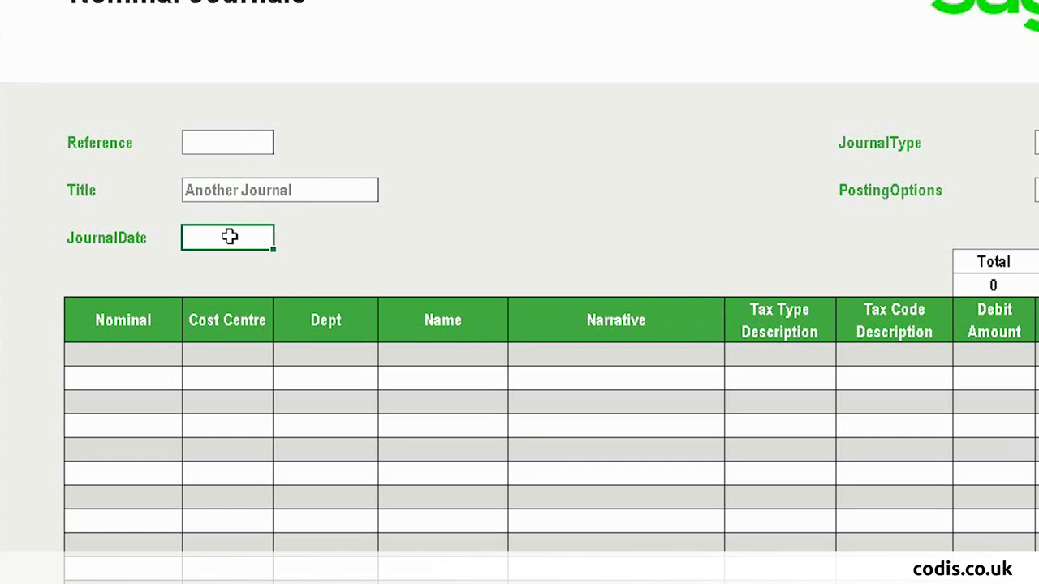
right_click(230, 236)
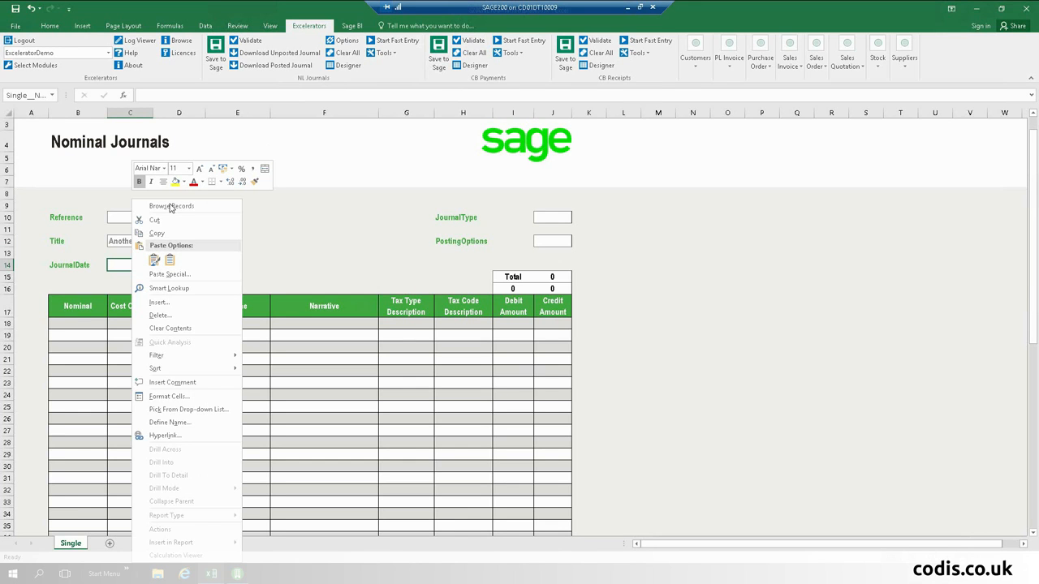
left_click(304, 120)
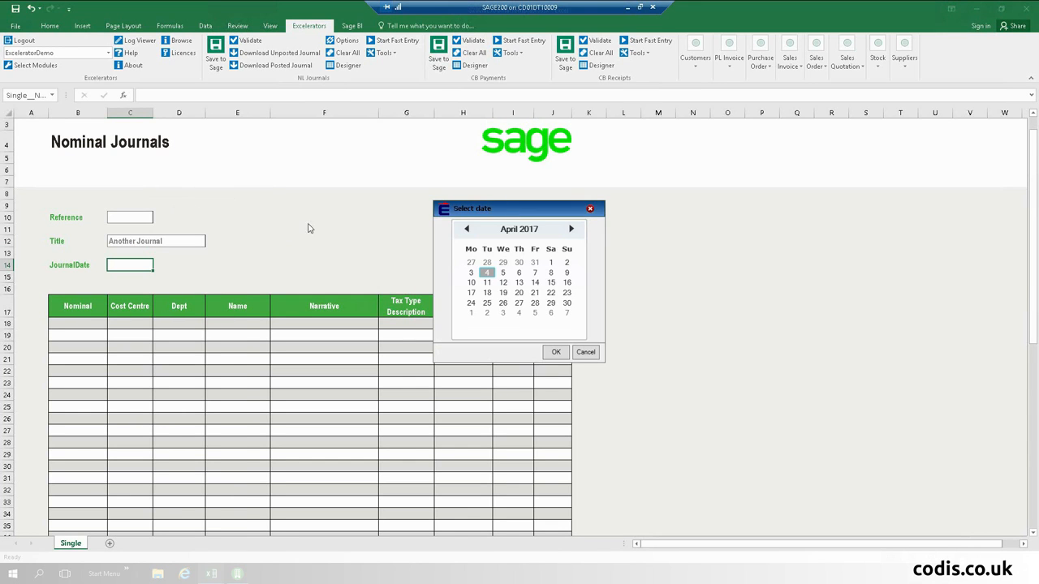
left_click(536, 232)
left_click(534, 232)
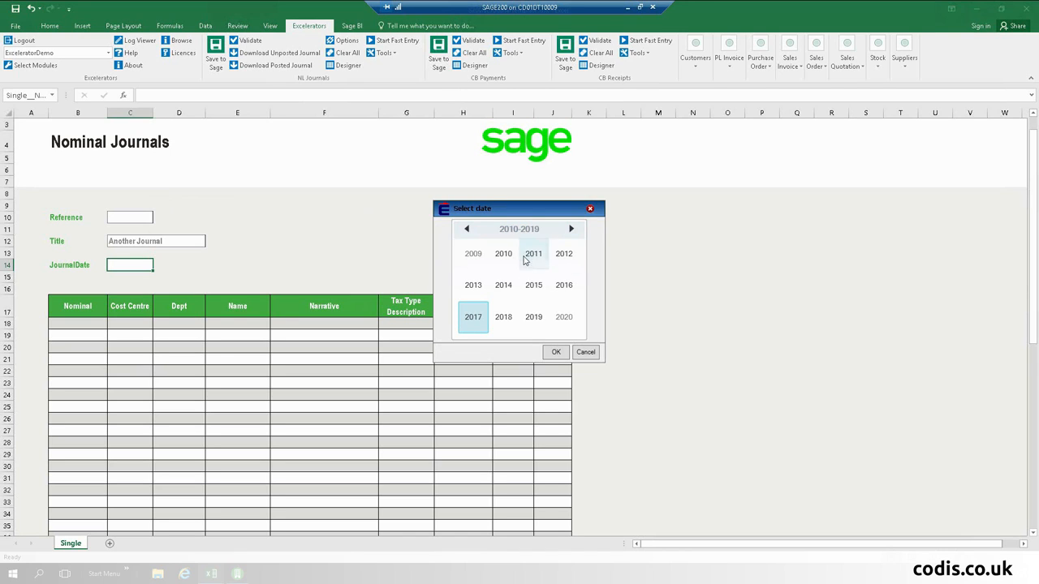
left_click(564, 290)
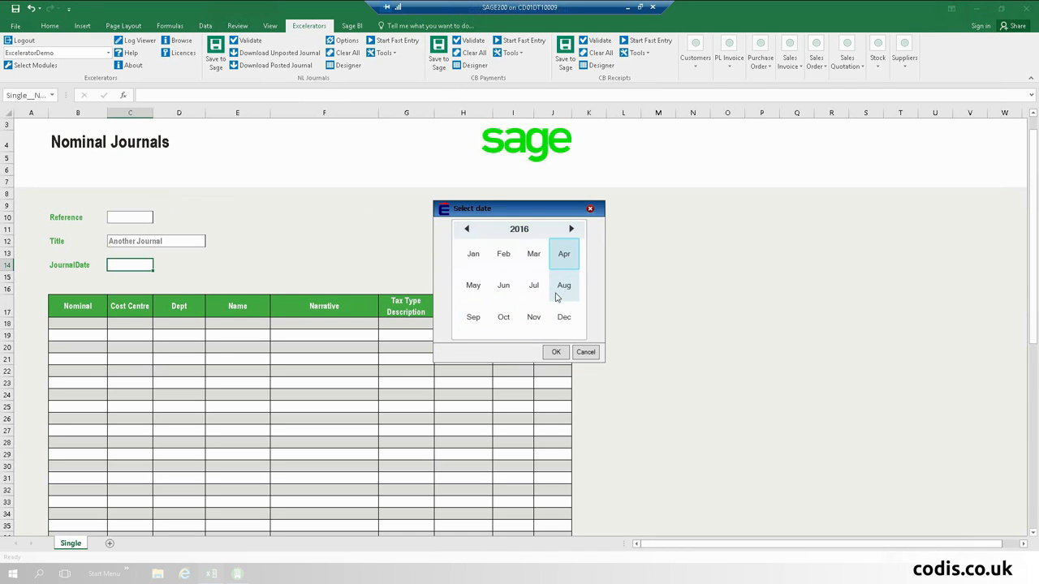
left_click(475, 285)
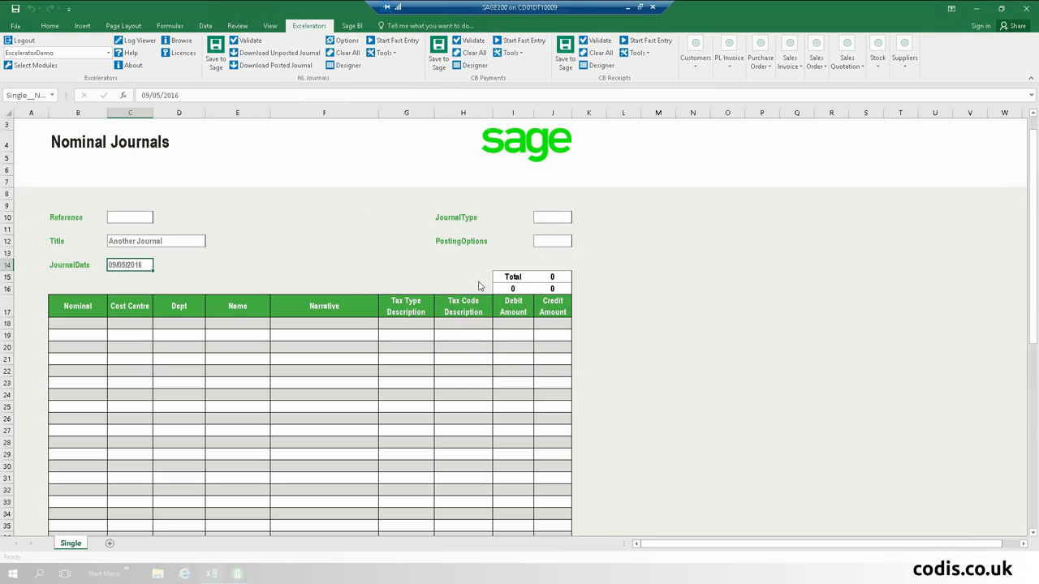
Step: Set the JournalType to POST by browsing the journal type records
left_click(559, 229)
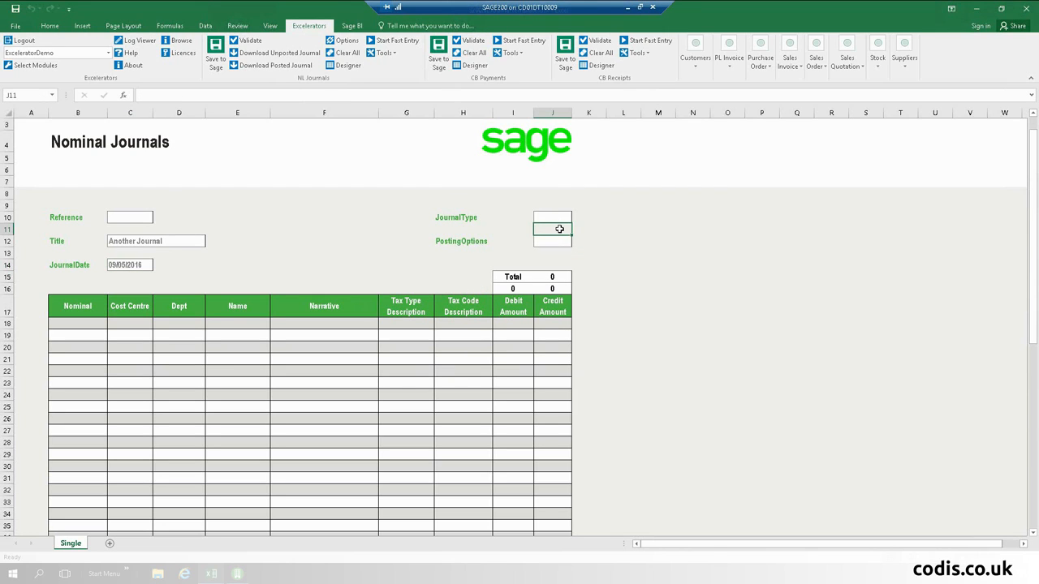
right_click(559, 217)
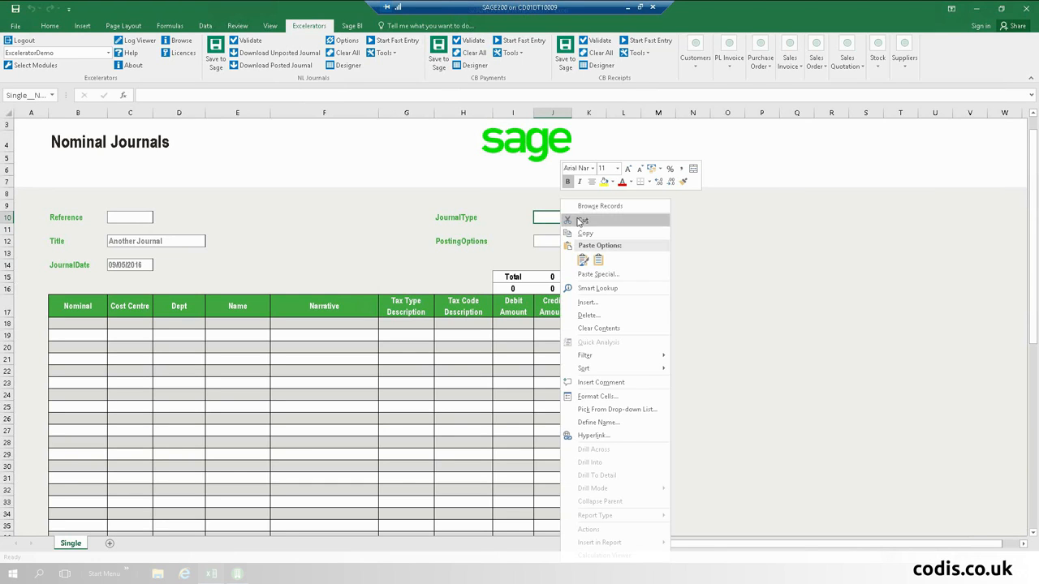
left_click(597, 206)
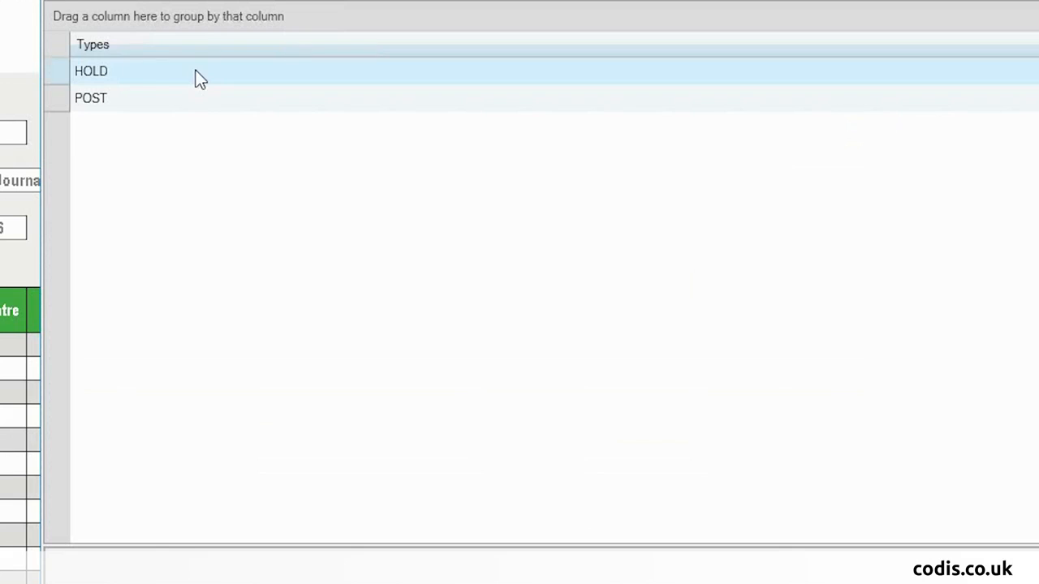
left_click(209, 202)
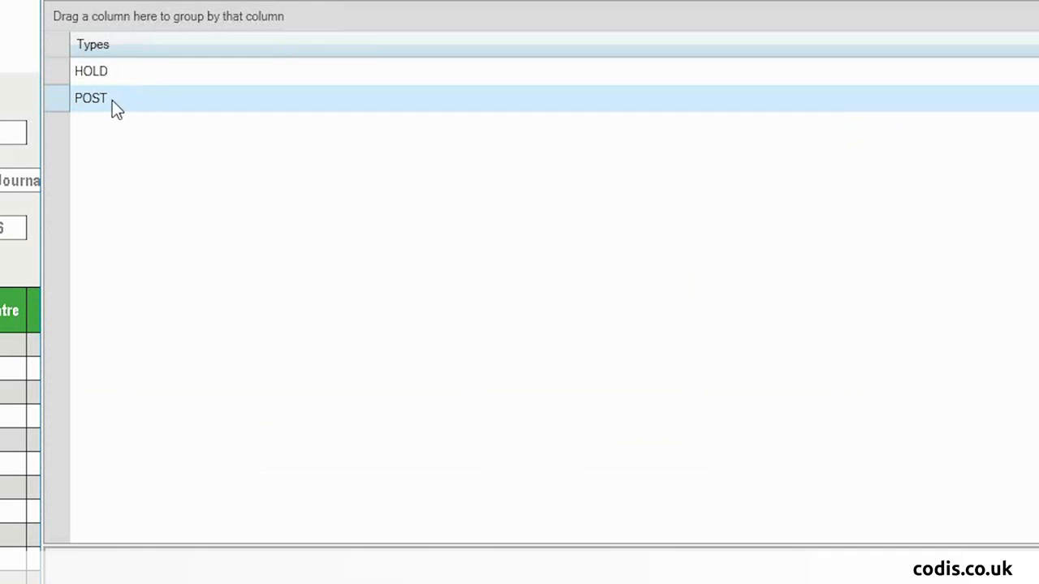
left_click(103, 95)
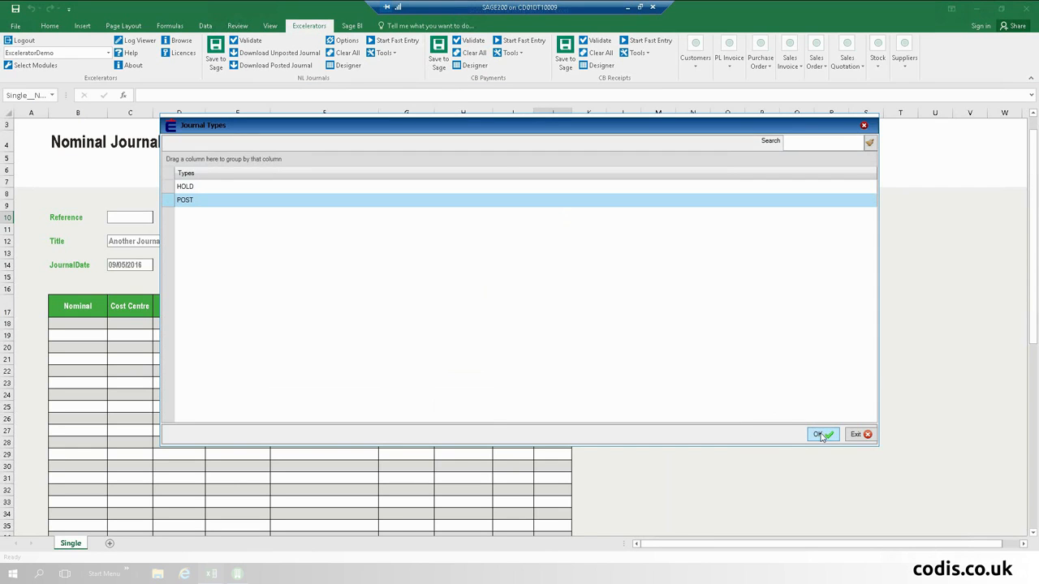
left_click(821, 435)
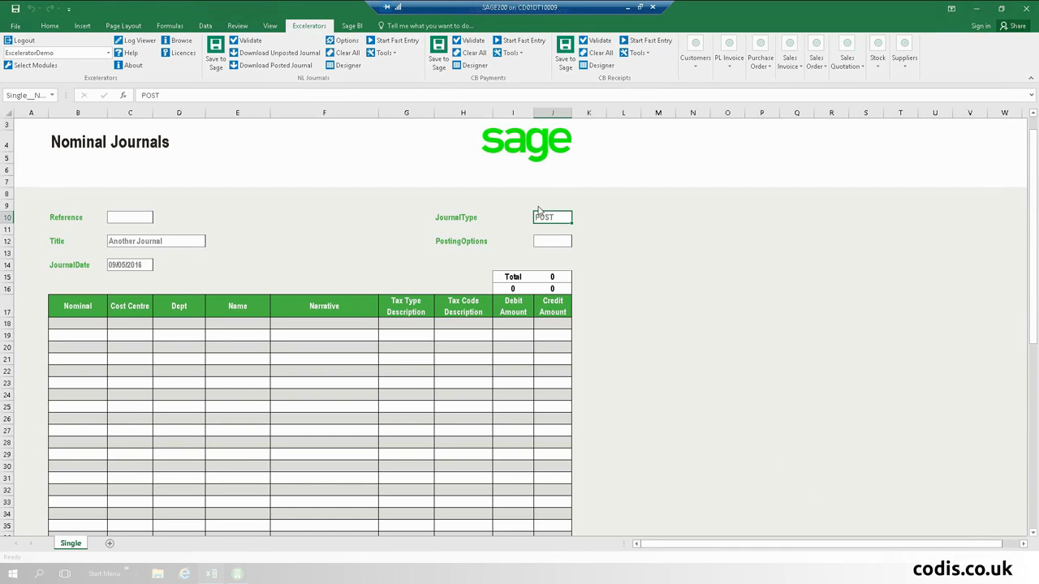
Step: Set the PostingOptions to SINGLE by browsing the available posting option records
left_click(551, 234)
right_click(550, 239)
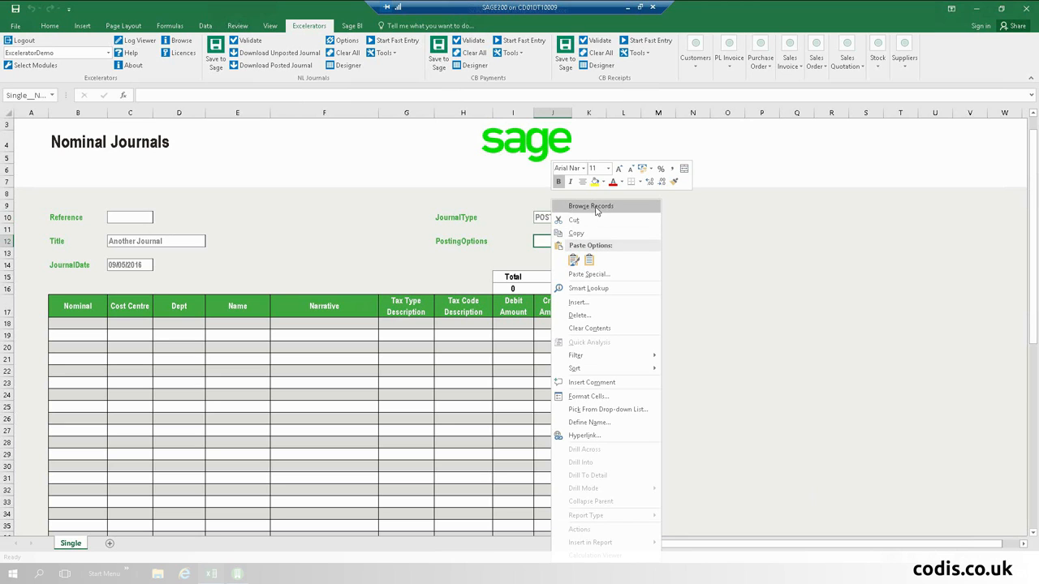
left_click(597, 207)
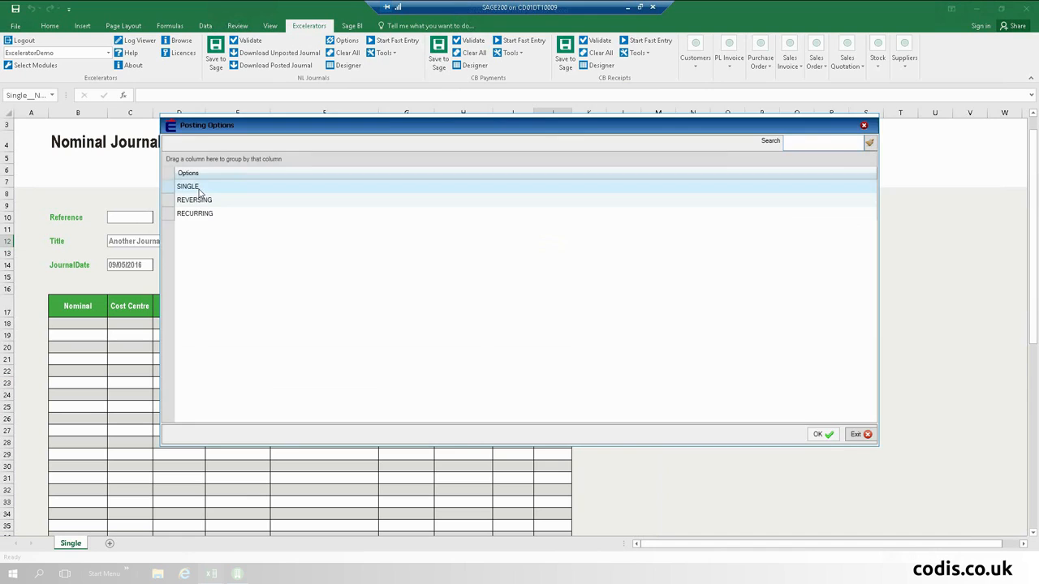
double_click(199, 191)
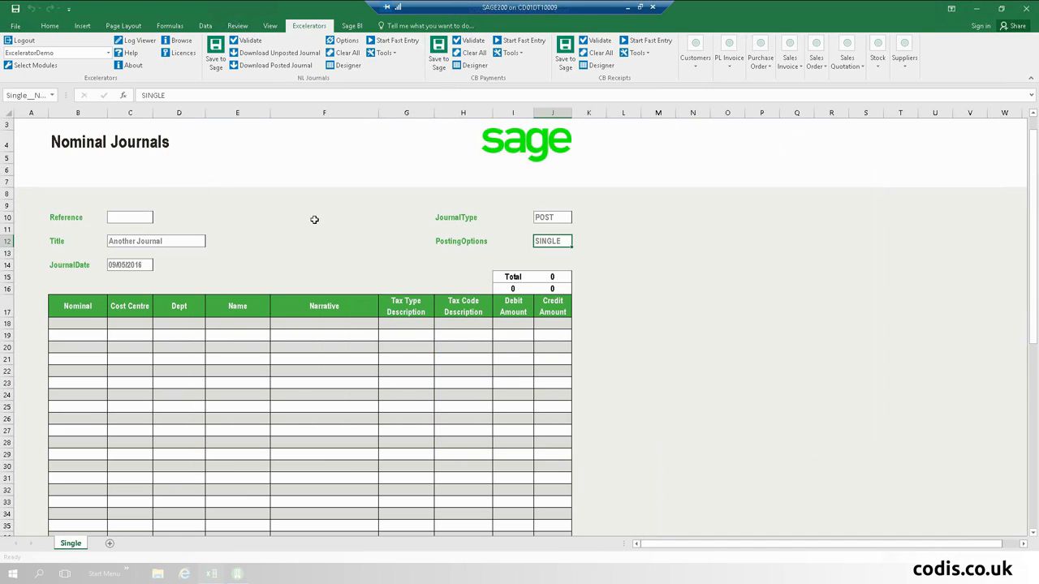
Step: Browse the tax codes available for the first journal line, then close the list without choosing one
left_click(464, 328)
right_click(464, 328)
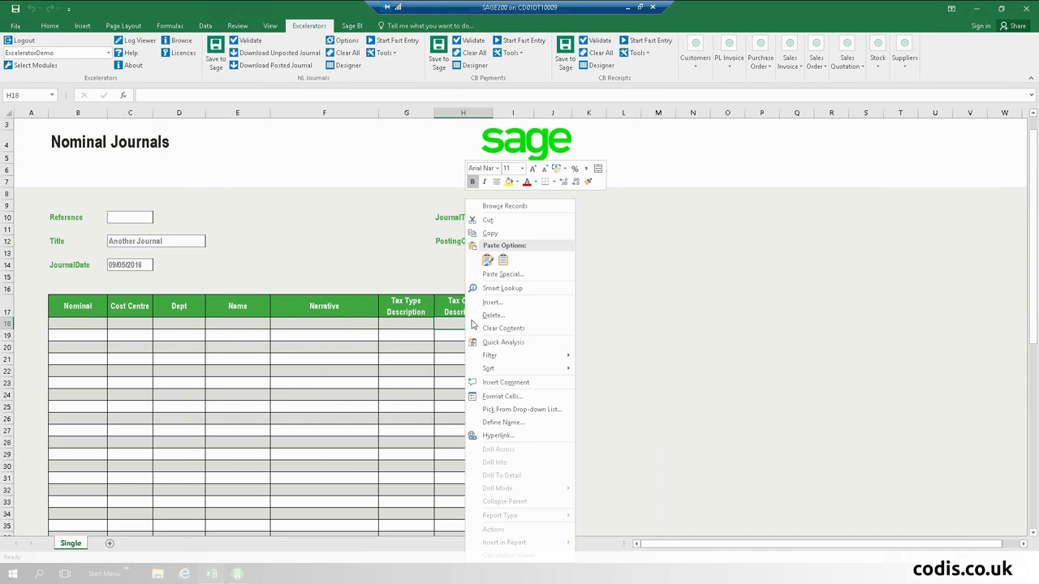
left_click(528, 207)
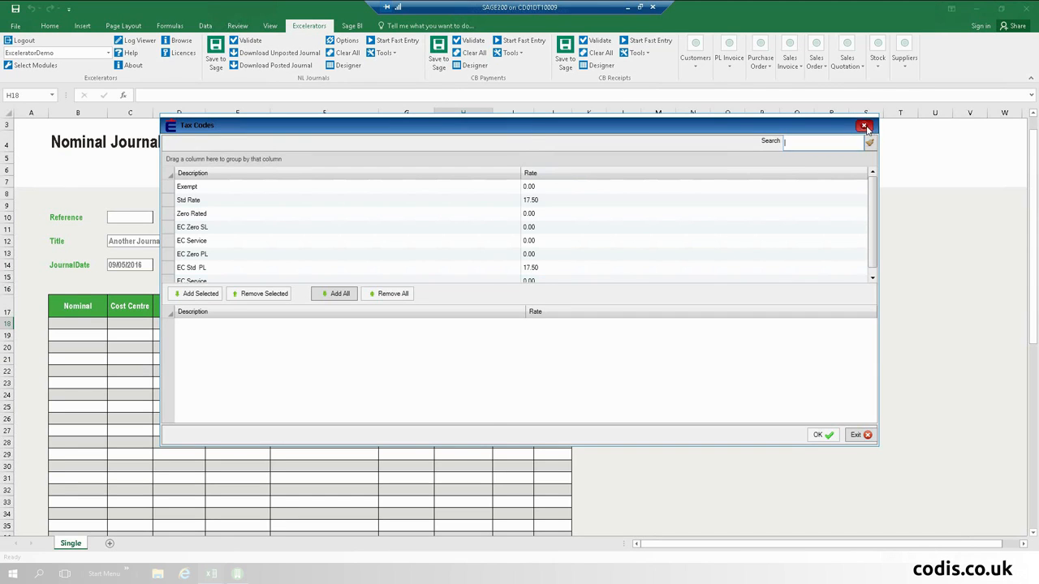
left_click(864, 126)
Step: Browse the nominal accounts for the first journal line and add 03100 Lease Property and 06200 Office Equipment - Depr. to the selection
left_click(79, 323)
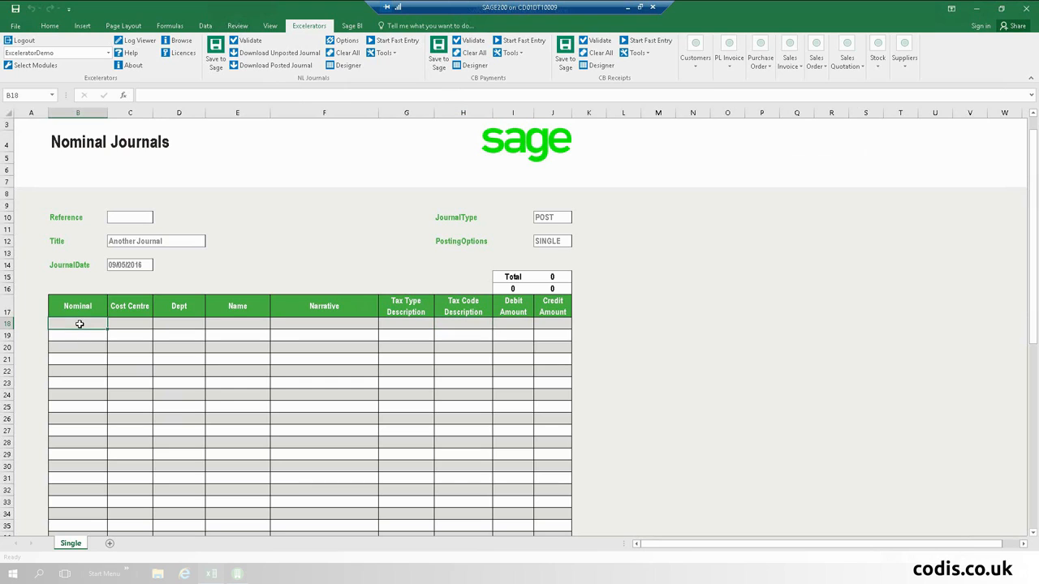
right_click(80, 326)
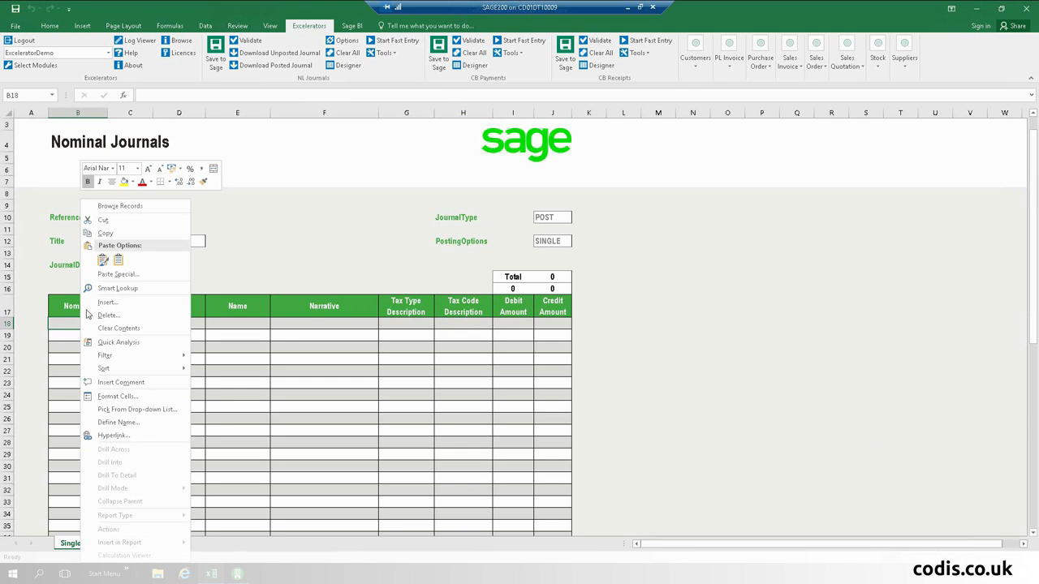
left_click(134, 206)
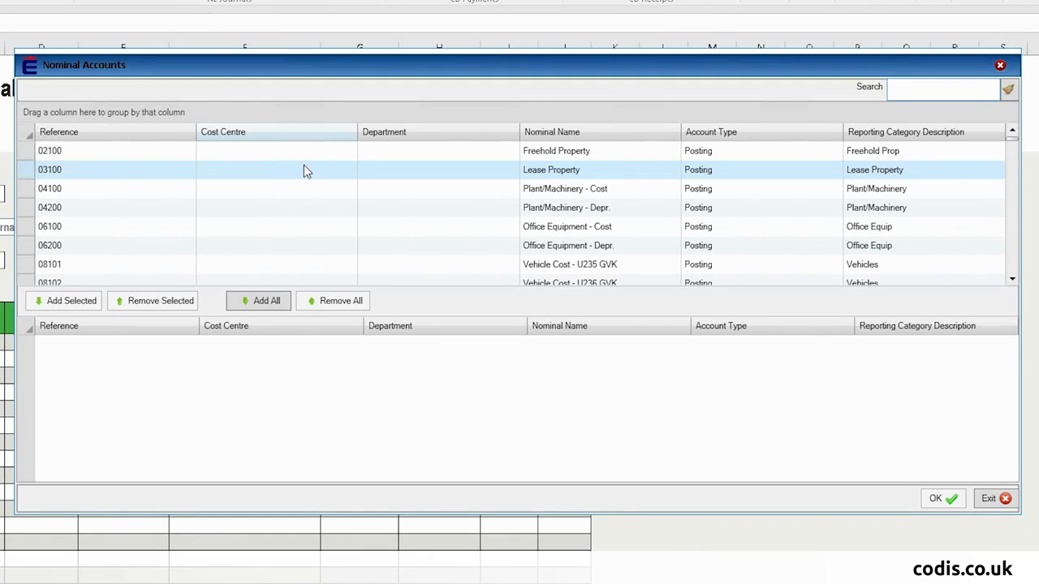
double_click(86, 168)
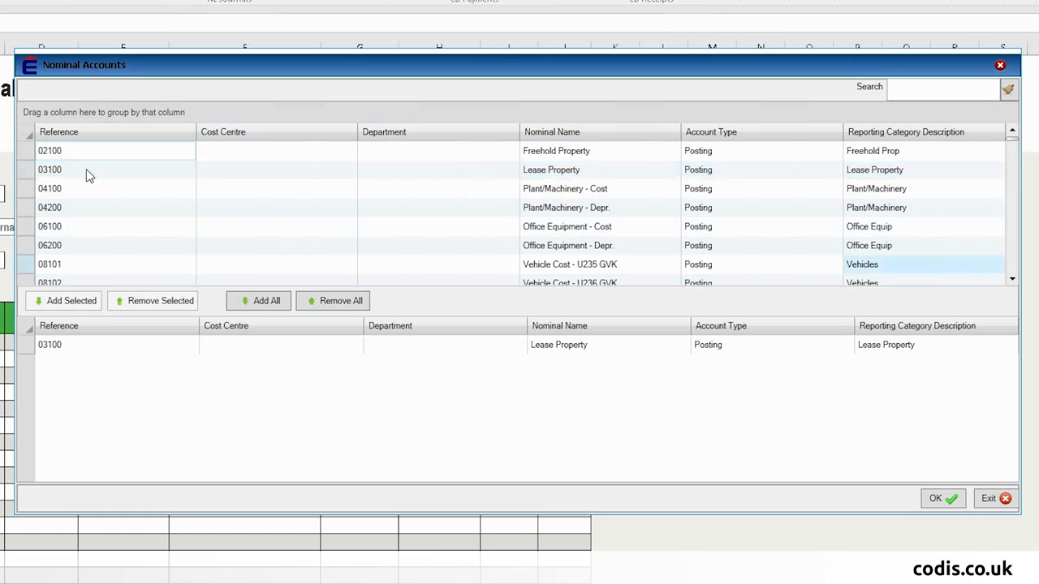
double_click(86, 241)
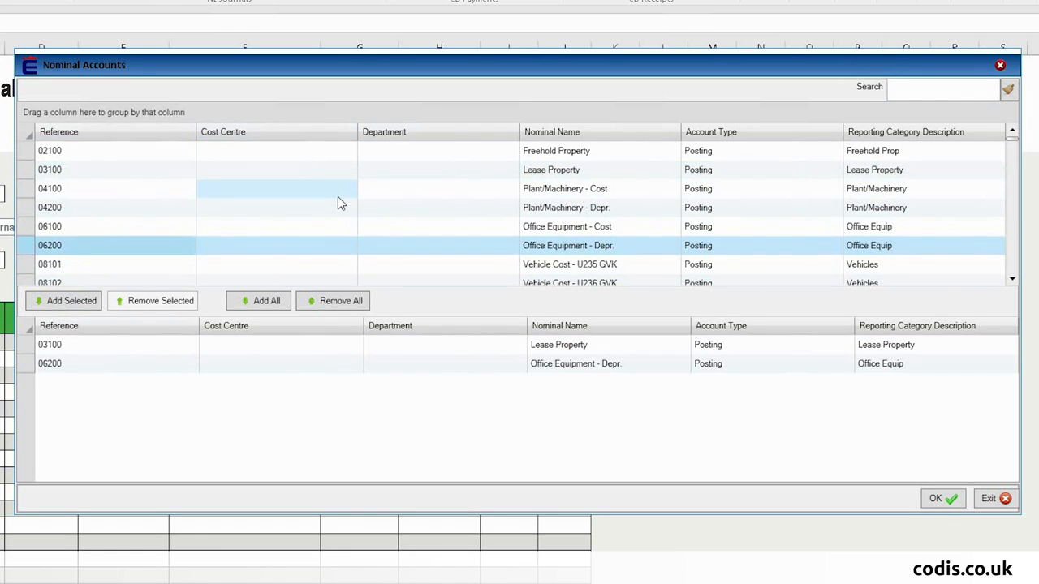
Step: Add accounts 06100 through 08103 as a block, then search for 411 and add 41100 with cost centre SCO and department BES
scroll(220, 185, "down", 1)
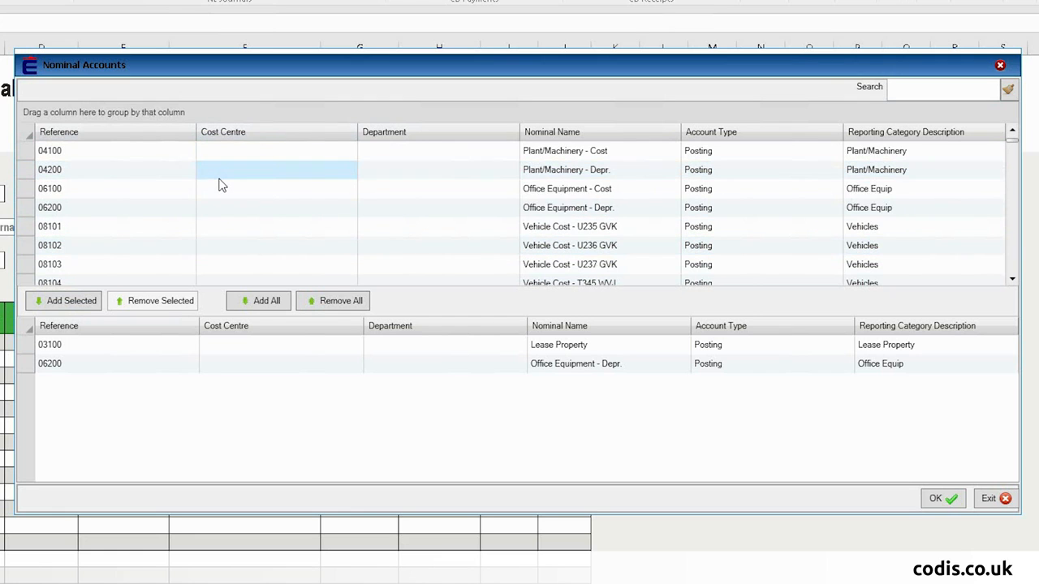
left_click(50, 189)
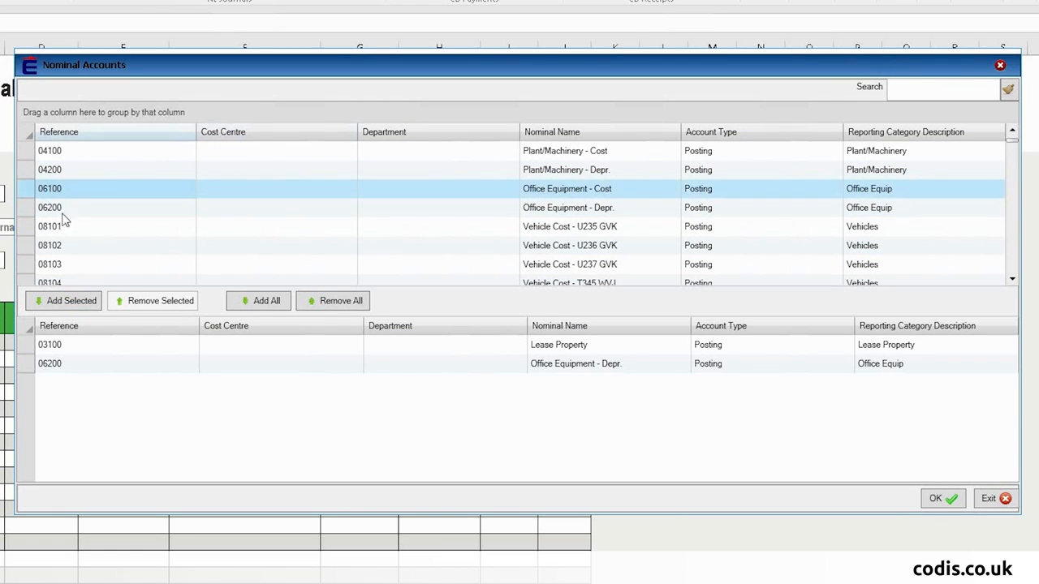
left_click(58, 272, "shift")
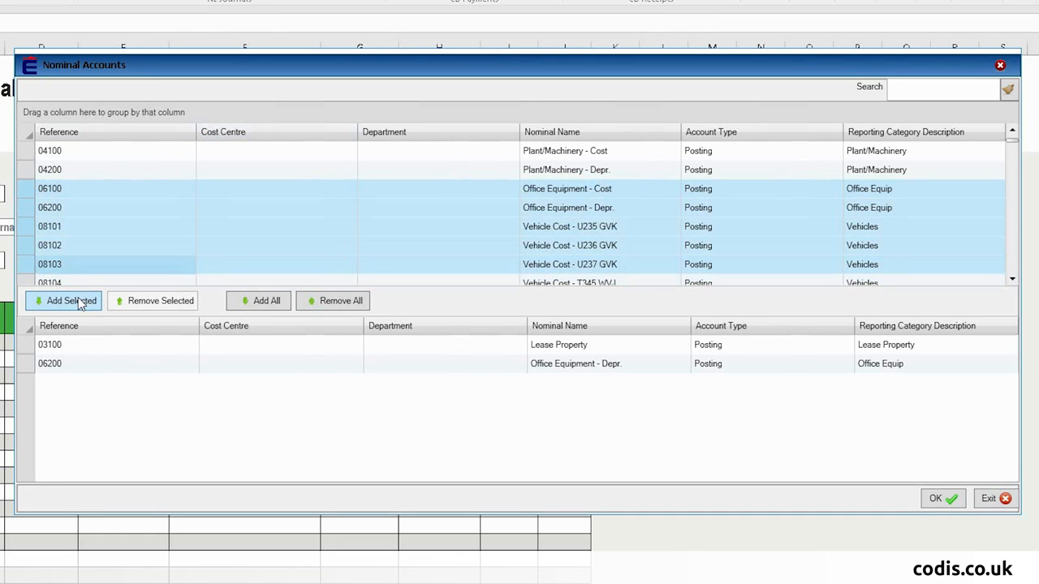
left_click(81, 301)
left_click(916, 90)
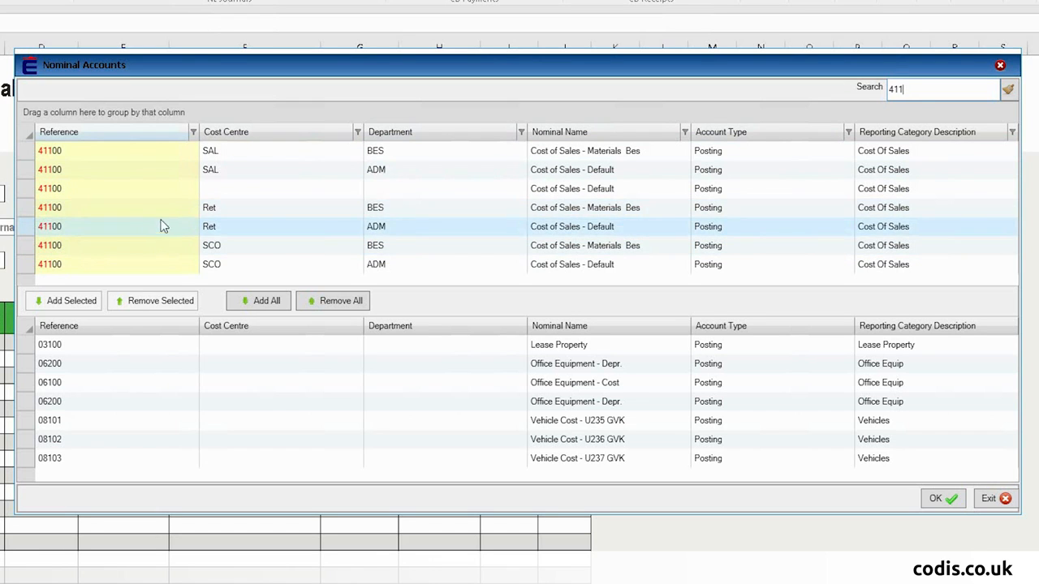
double_click(211, 249)
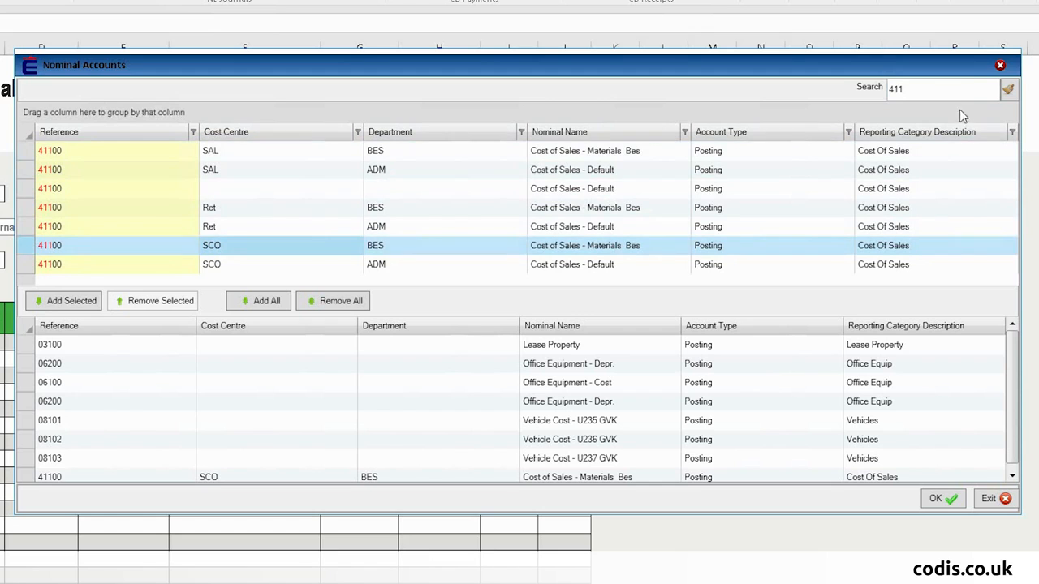
Step: Search the nominal accounts for "accr", add 29100 Accruals and insert all chosen accounts into the journal lines
left_click(932, 89)
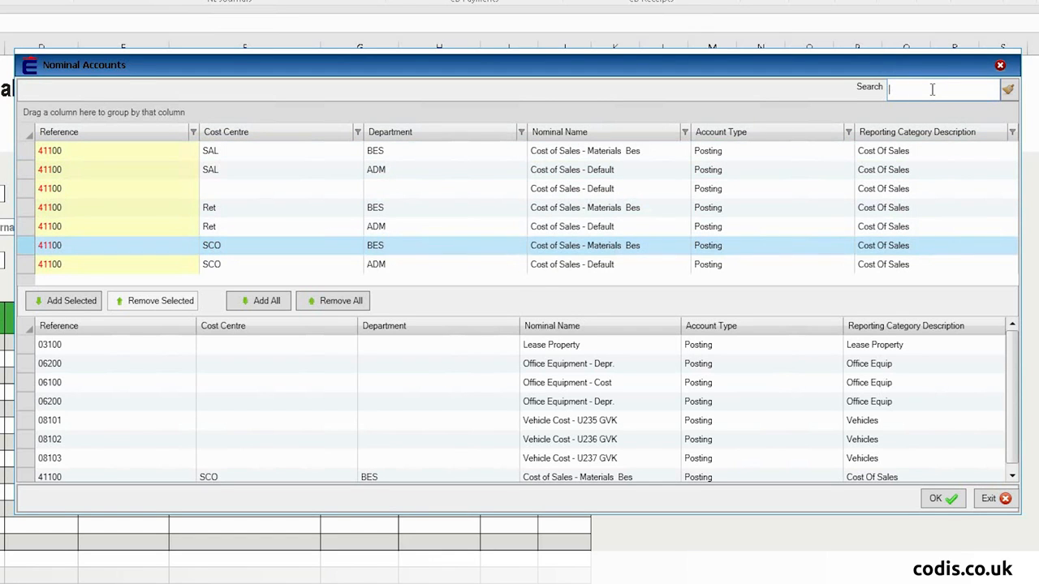
type("accr")
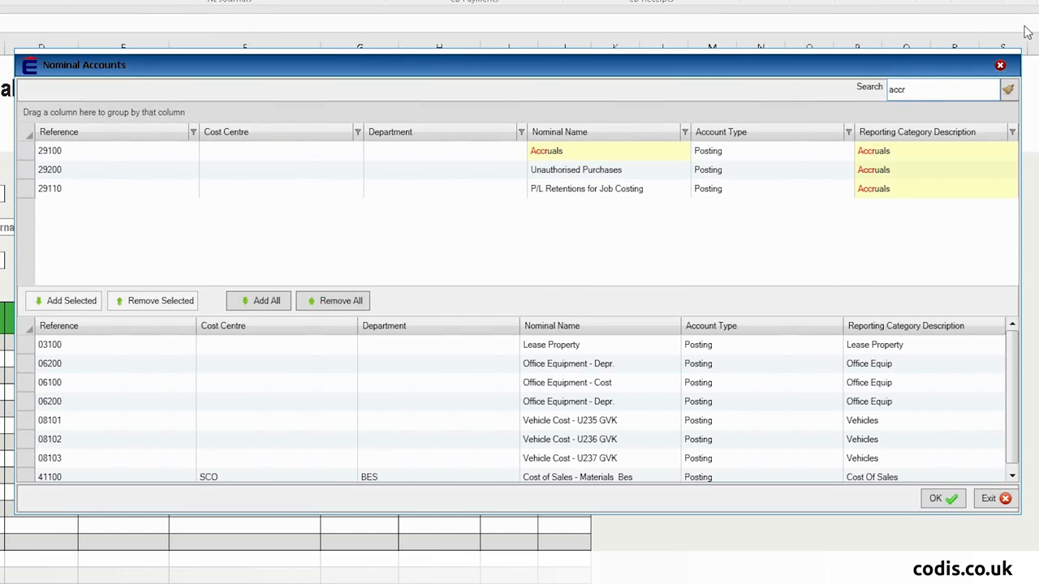
key("Down")
key("Down")
key("Up")
key("Up")
key("Up")
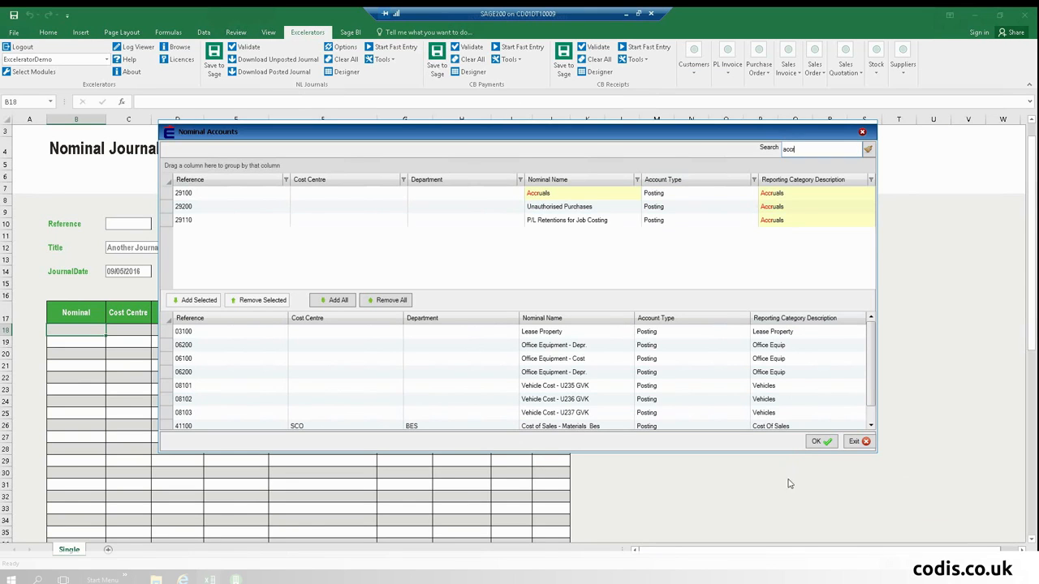
left_click(817, 441)
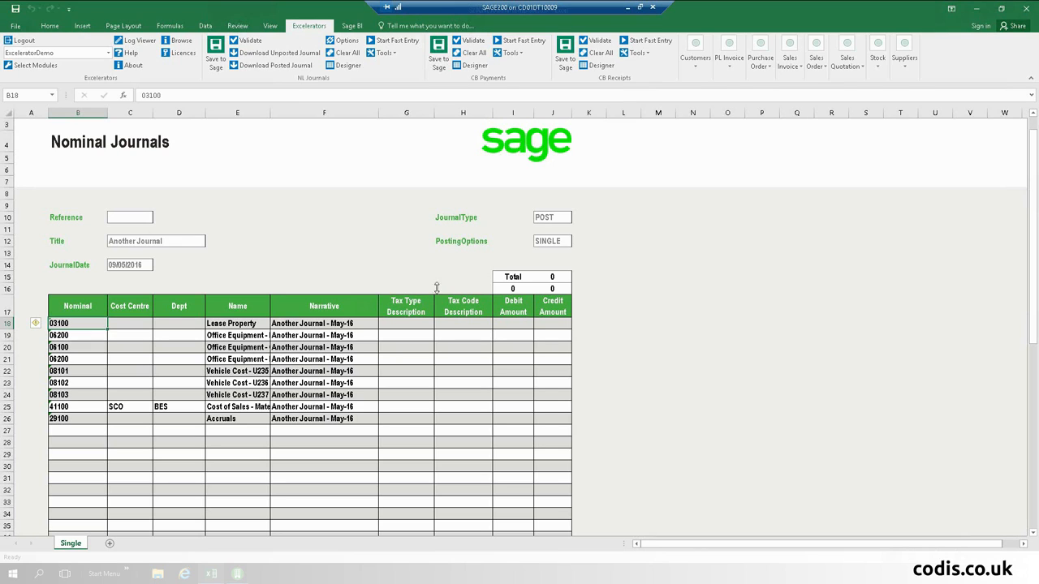
Step: Examine the formulas behind the debit sum, the credit sum, the Total and the first line's narrative
left_click(717, 251)
left_click(516, 288)
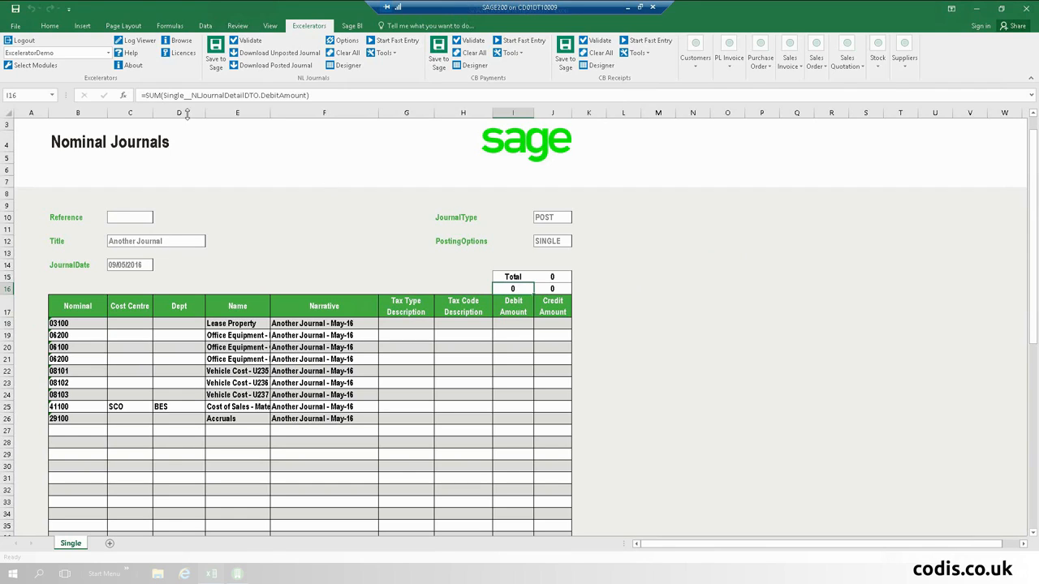
left_click(557, 289)
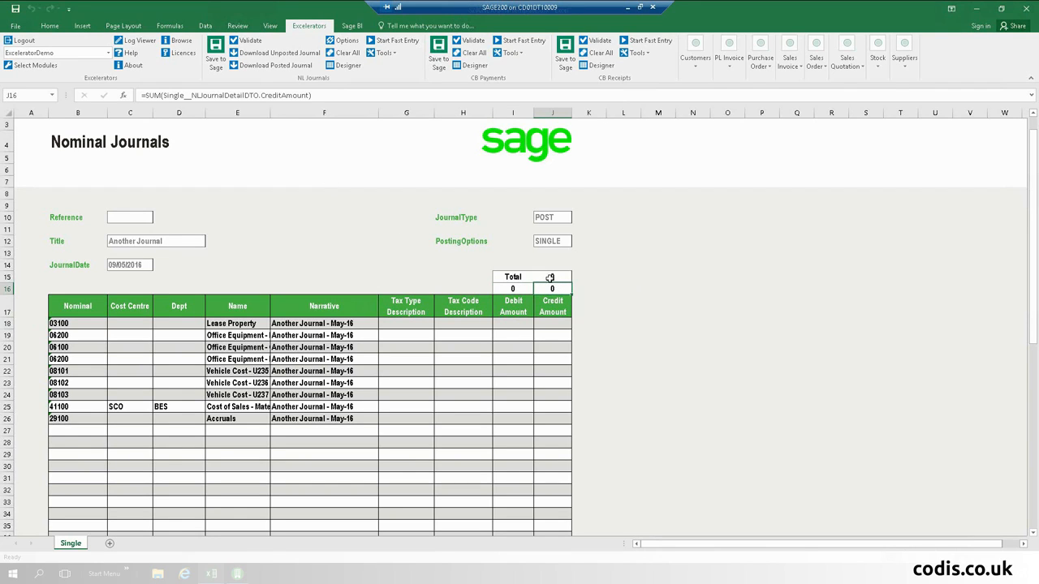
left_click(553, 276)
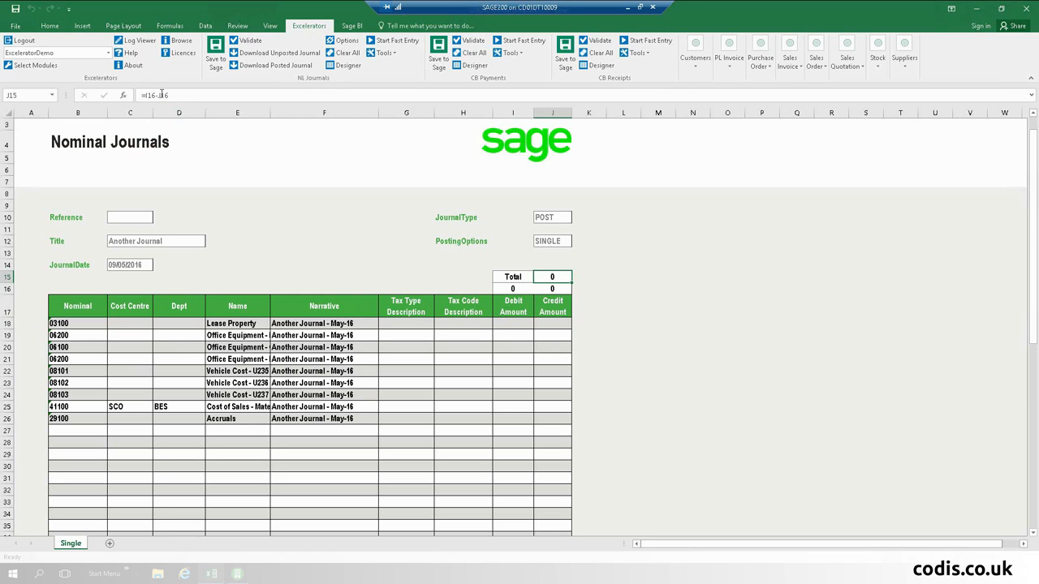
left_click(315, 323)
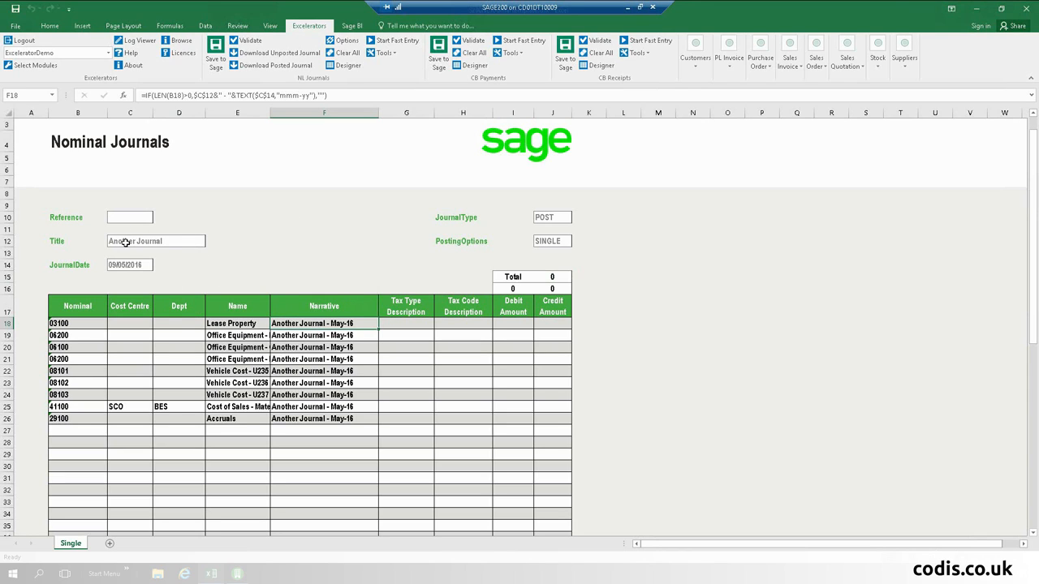
Step: Change the journal title to "Another Jrnl" and check the narrative formula on the first line
left_click(165, 242)
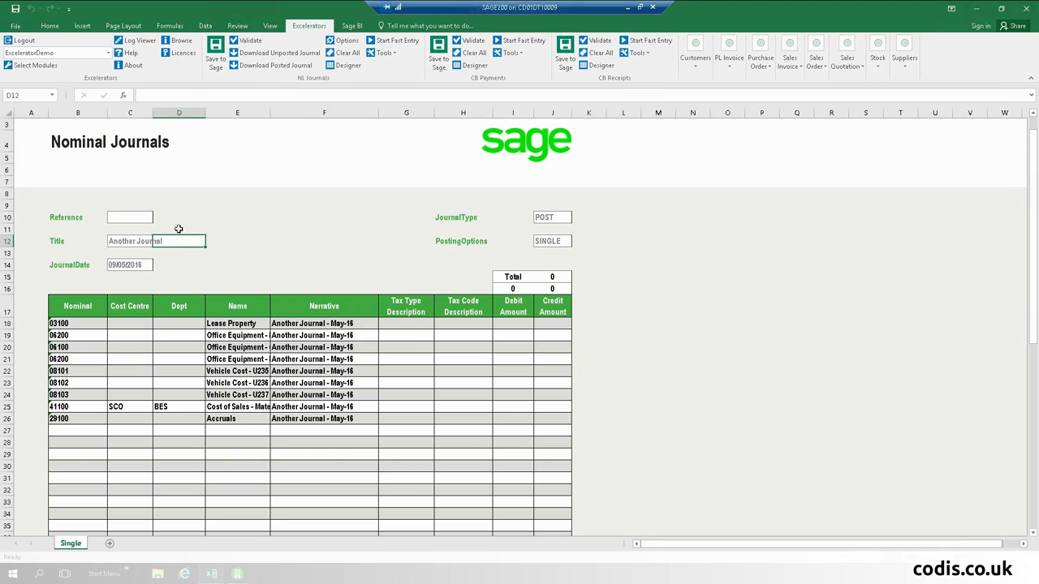
left_click(122, 241)
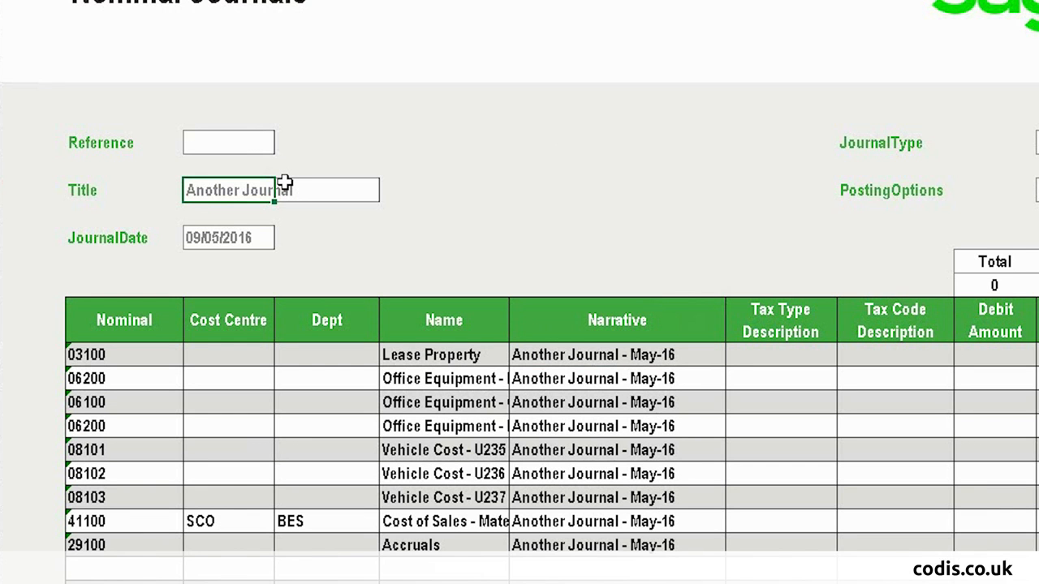
double_click(284, 183)
key("BackSpace")
key("BackSpace")
key("BackSpace")
key("BackSpace")
key("BackSpace")
key("BackSpace")
type("rnl")
key("Return")
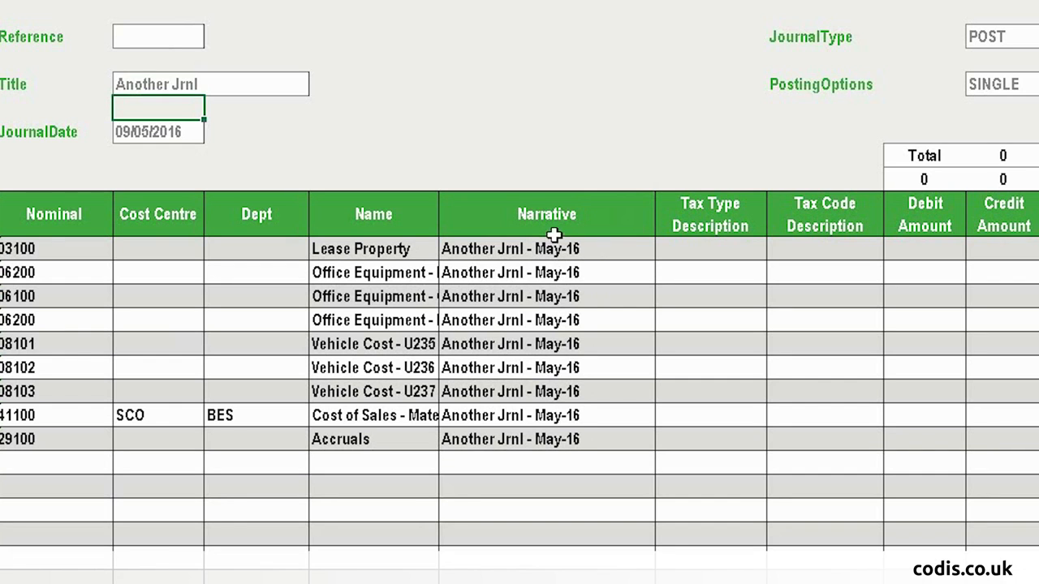
left_click(534, 248)
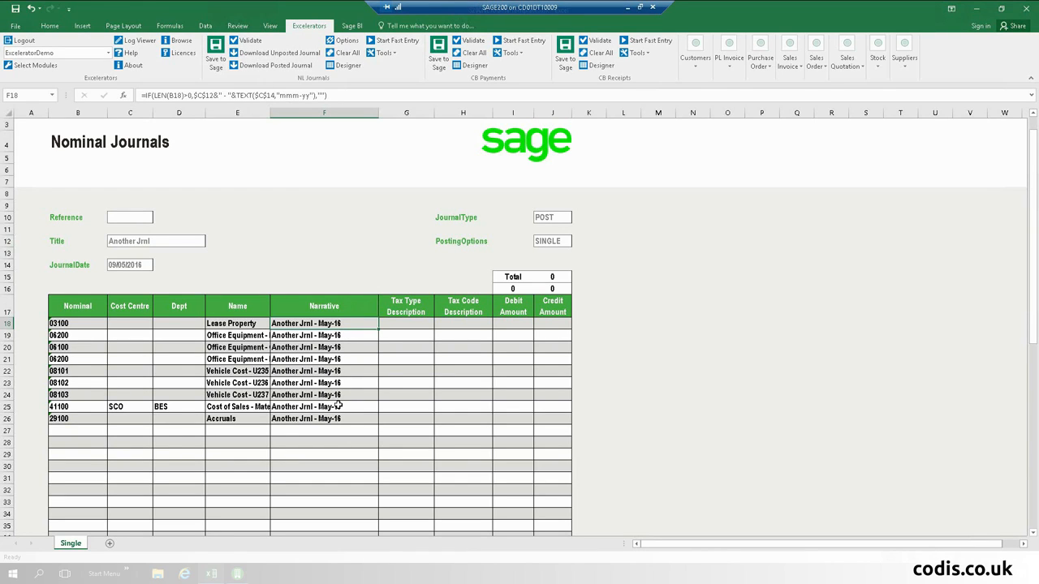
Step: Enter debits of 10 and 20 on the first two lines and fill the series down to row 25 without formatting
left_click(513, 321)
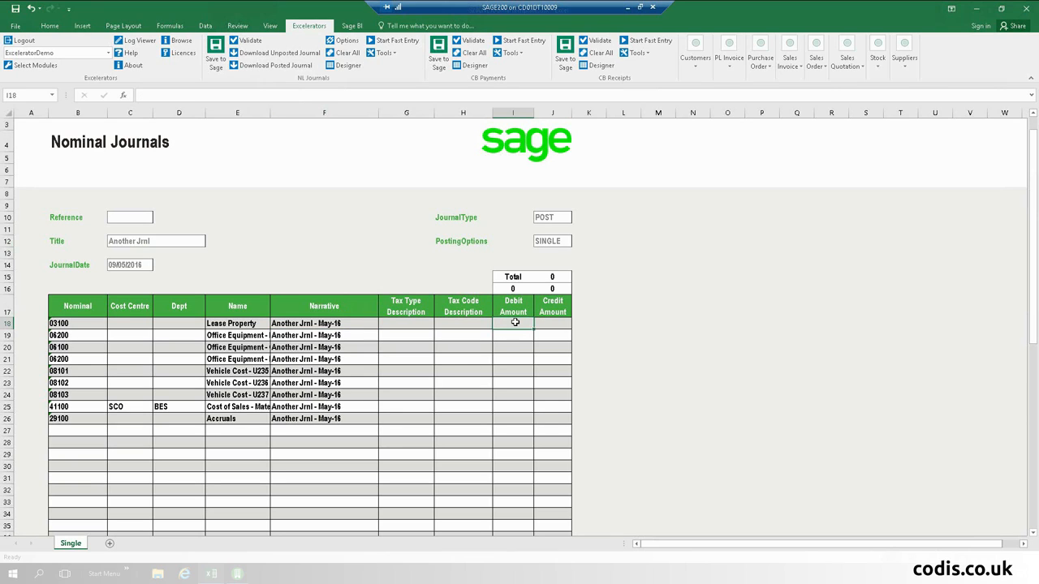
type("10")
key("Return")
type("20")
key("Return")
left_click_drag(512, 322, 534, 410)
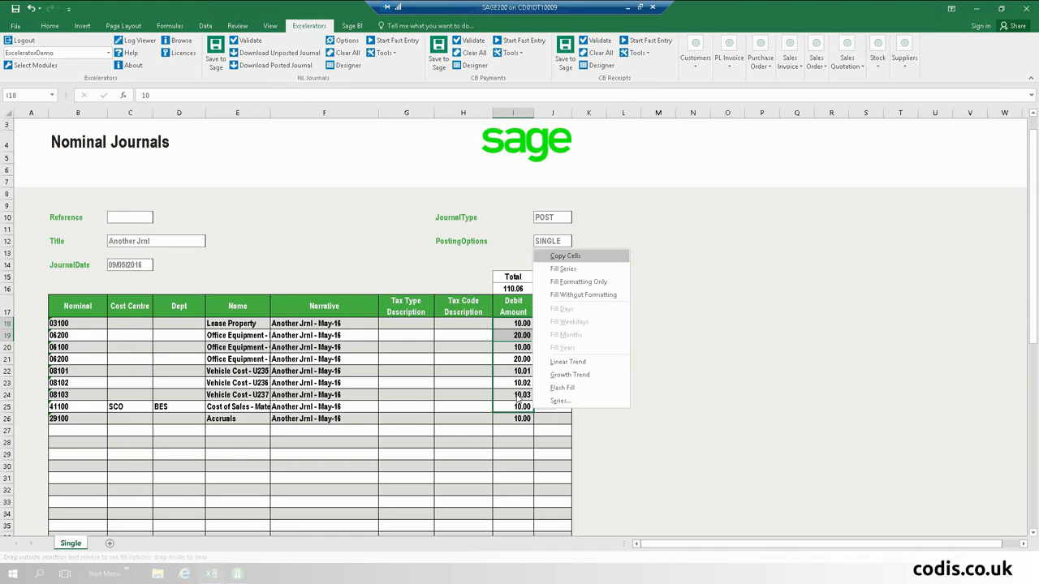
left_click(581, 296)
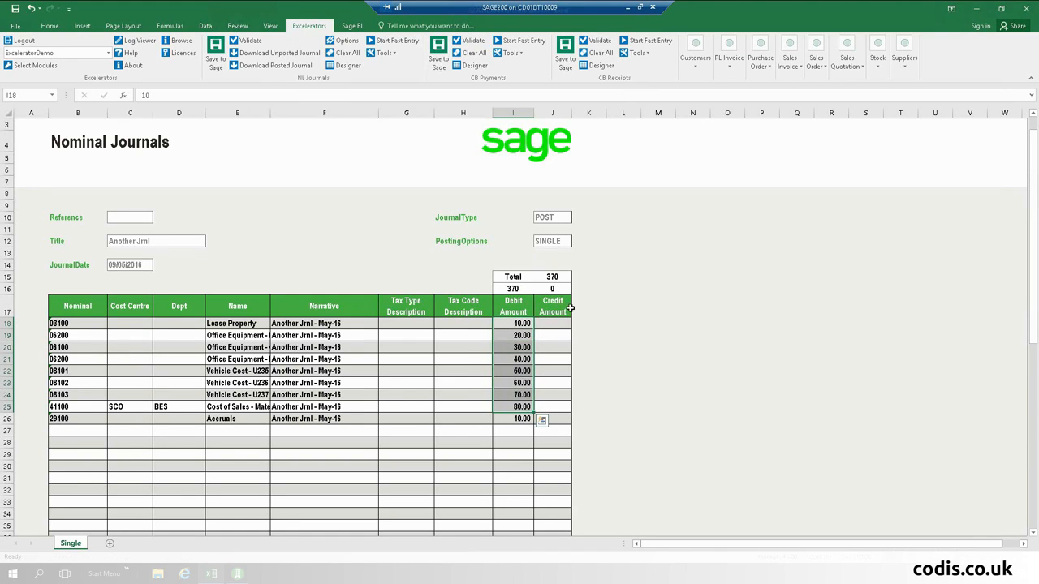
Step: Clear the debit on the 29100 Accruals line and enter its credit as =SUM(I18:I25)
left_click(523, 418)
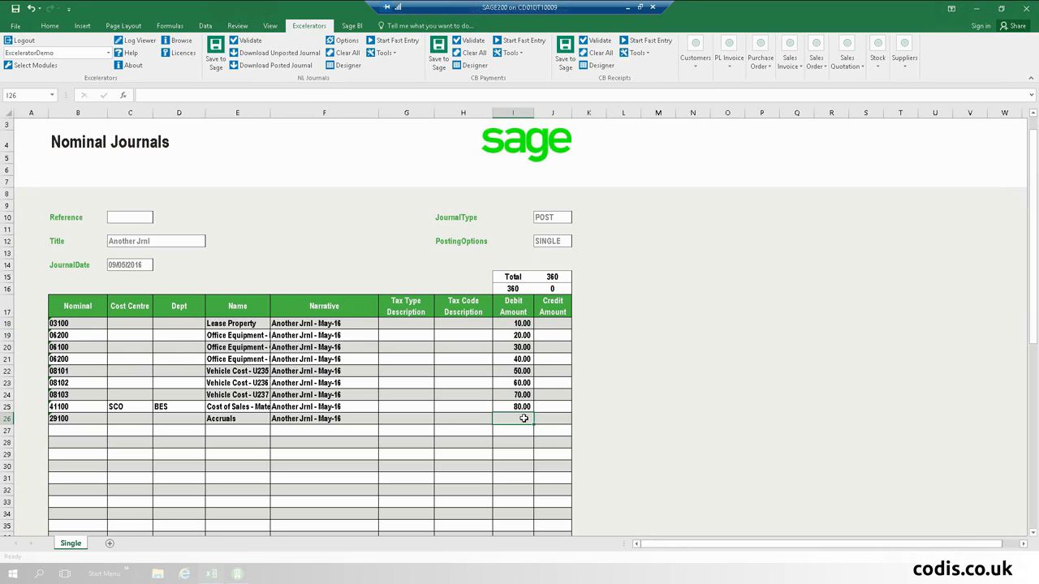
key("Tab")
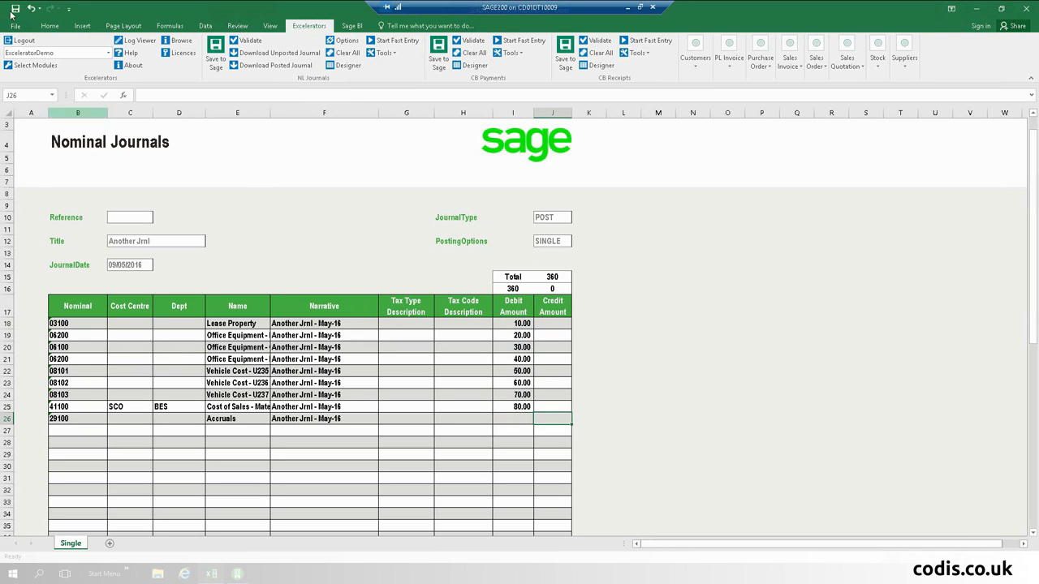
left_click(49, 26)
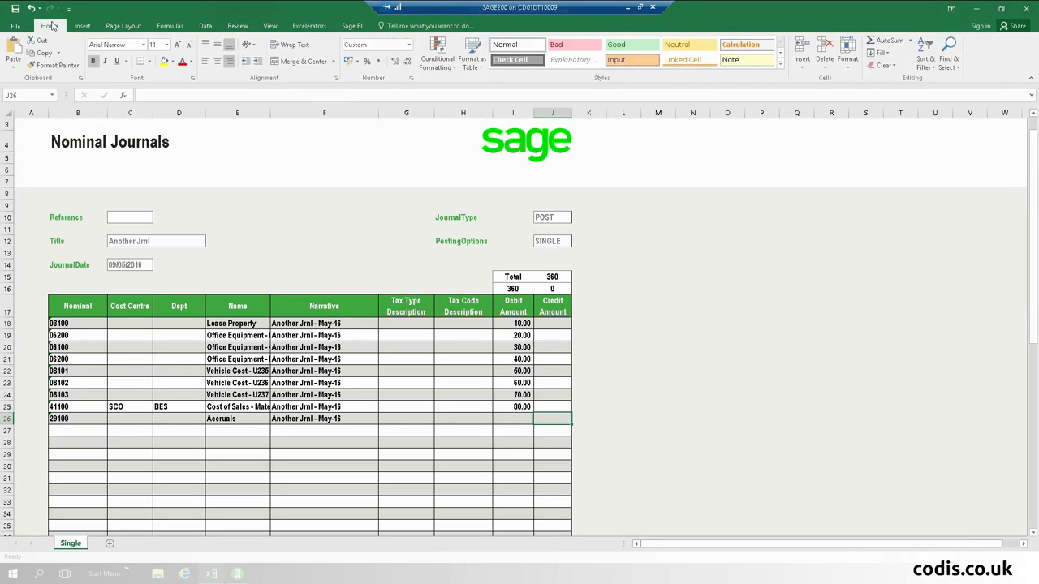
left_click(886, 40)
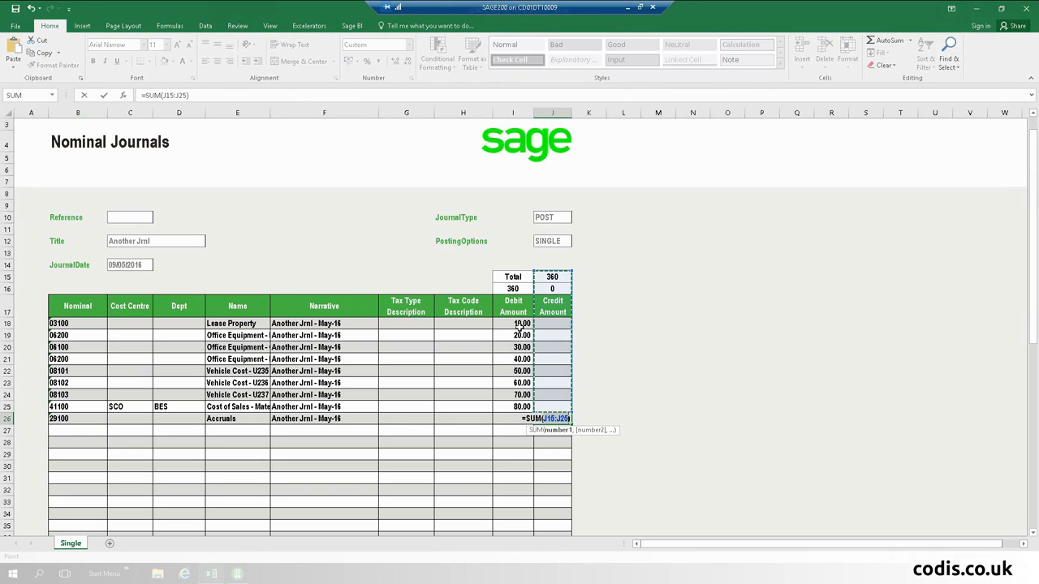
left_click_drag(521, 323, 521, 406)
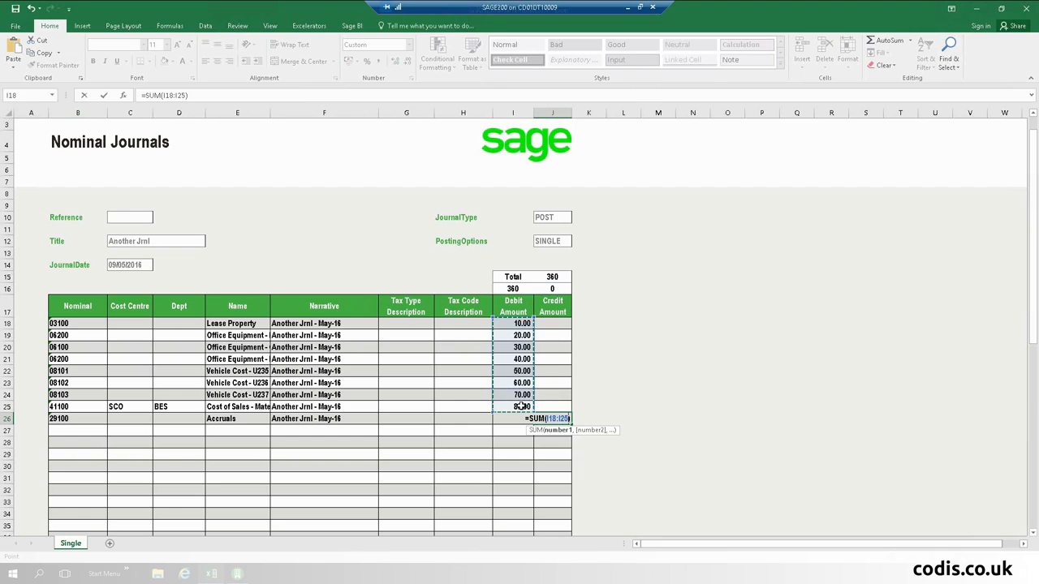
key("Return")
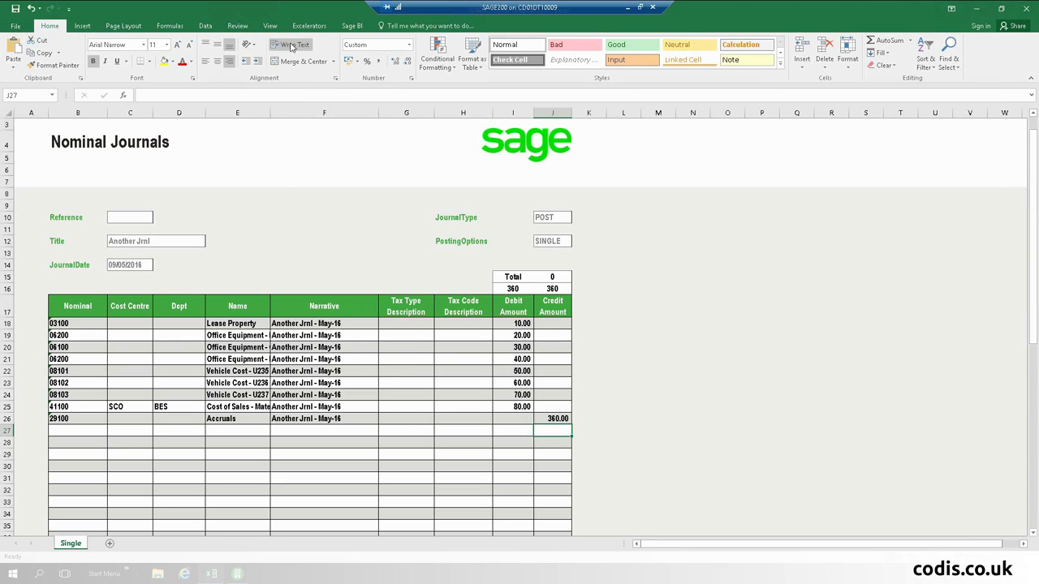
Step: Save the nominal journal to the Sage company ExceleratorDemo and acknowledge the confirmation
left_click(309, 26)
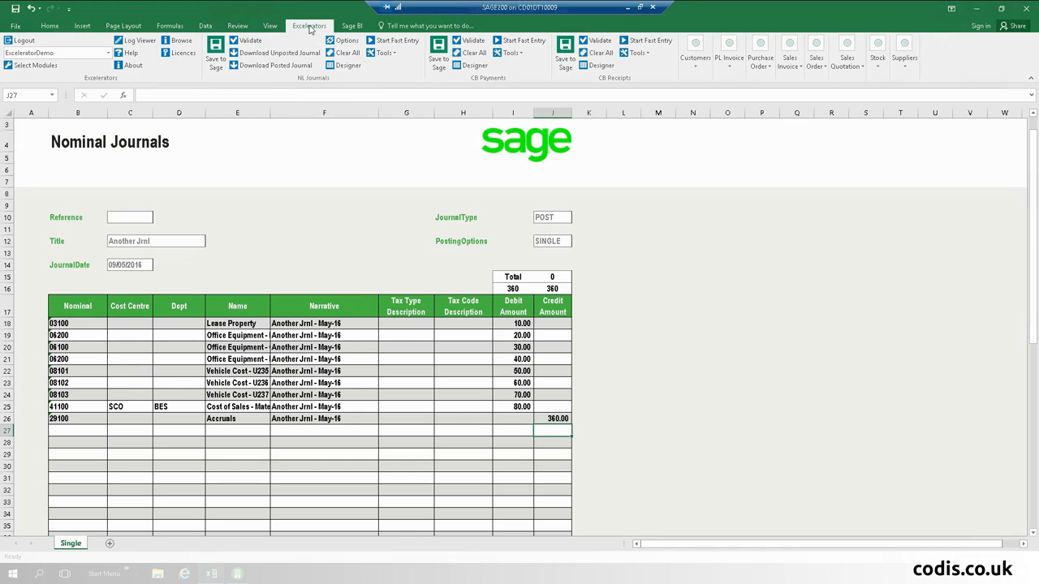
left_click(216, 51)
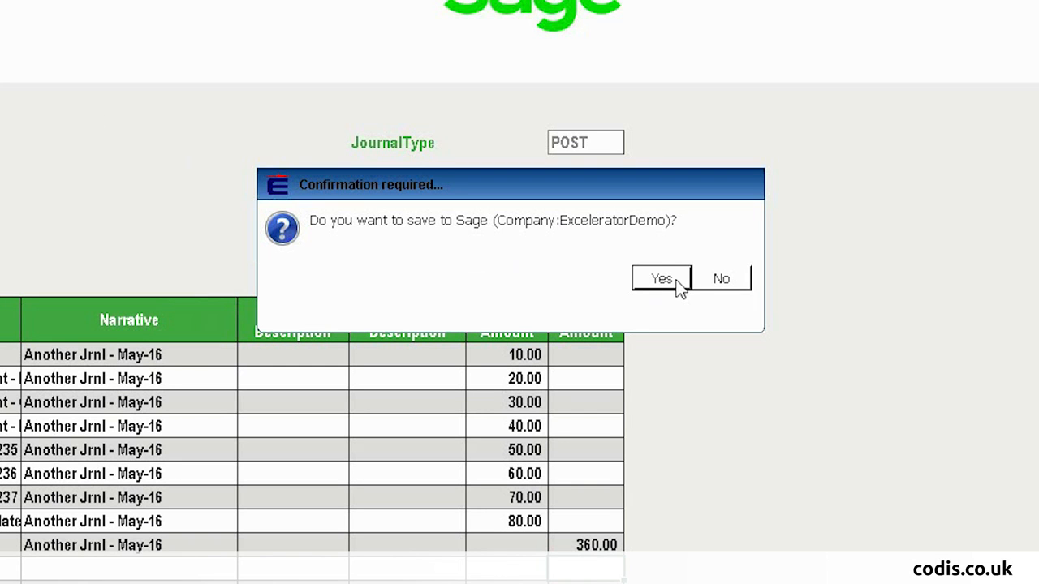
left_click(670, 279)
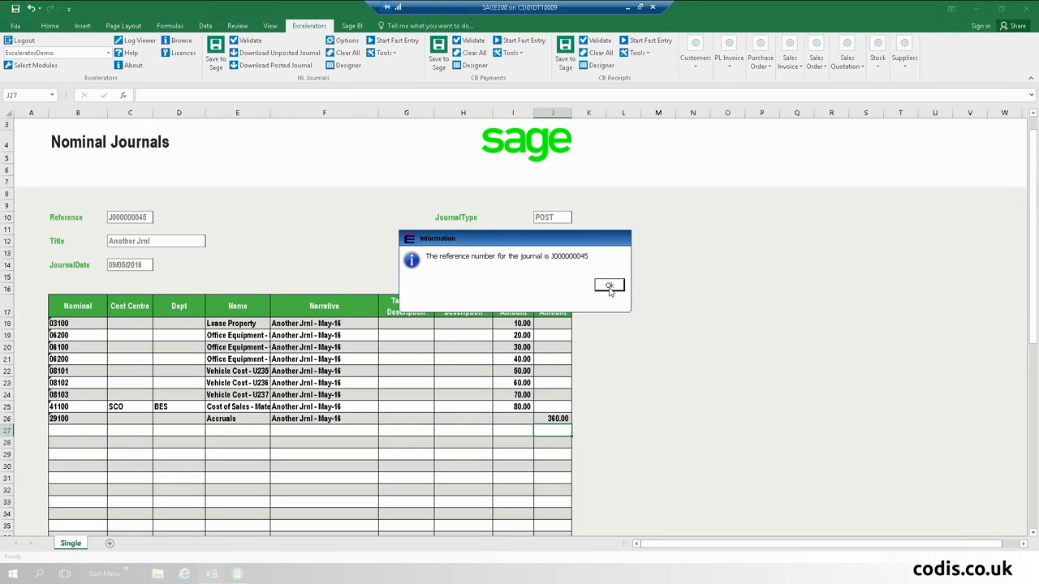
left_click(698, 278)
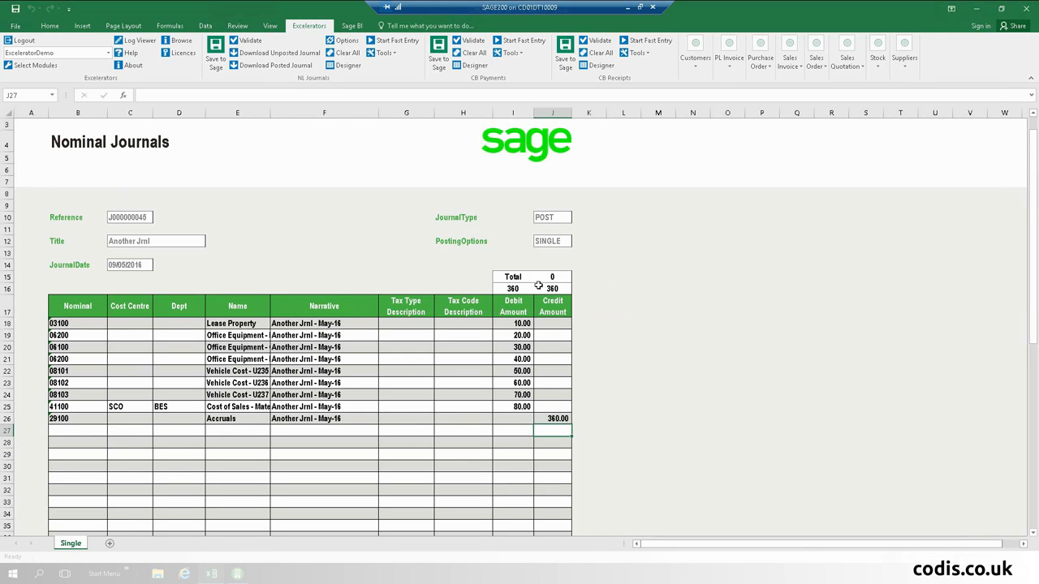
Step: Copy the journal's reference, switch to Sage 200 and open the Transaction Audit Trail List under Accounting System Manager
left_click(123, 217)
right_click(124, 219)
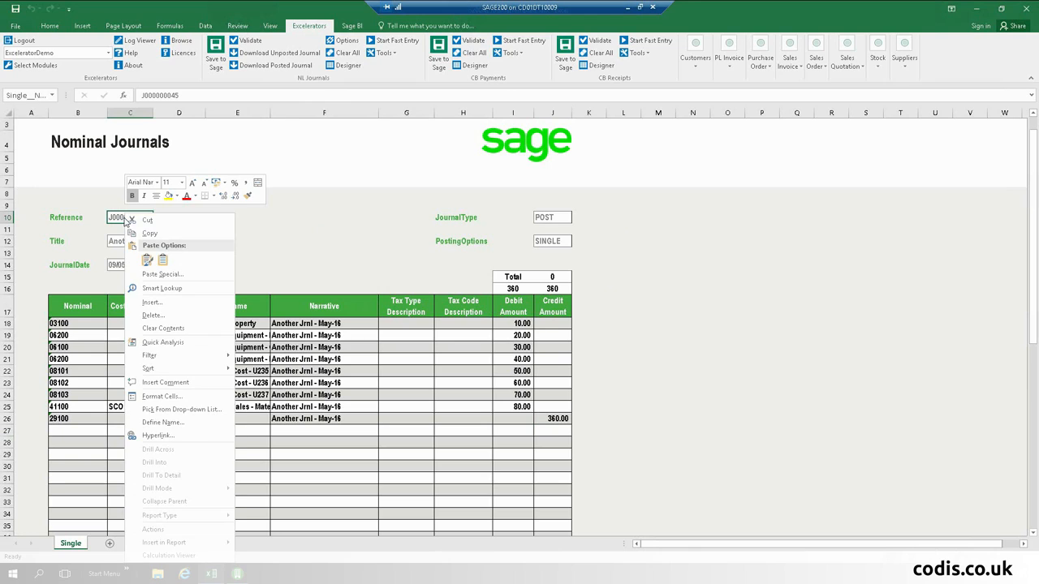
left_click(147, 233)
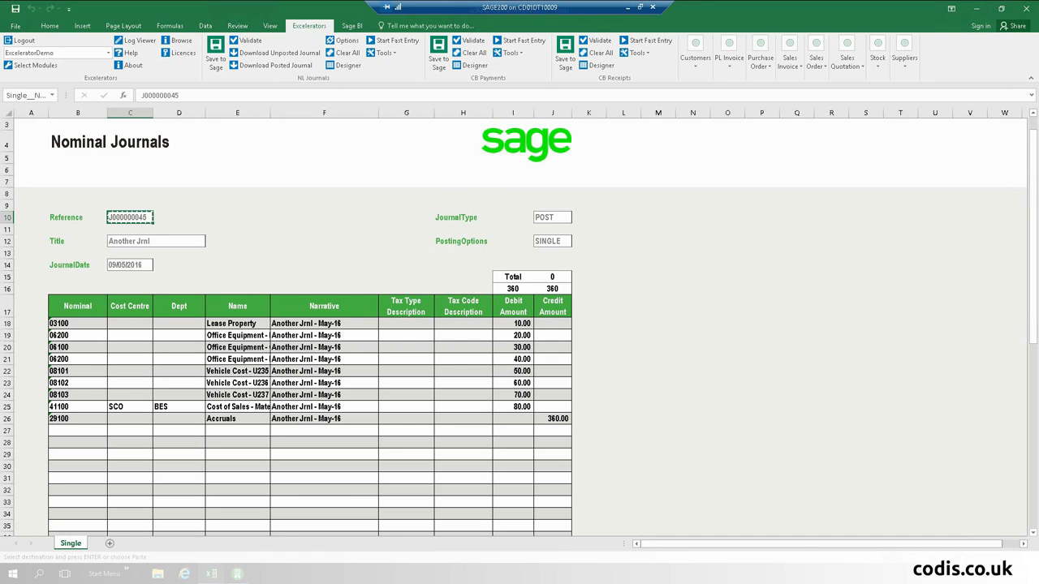
left_click(238, 574)
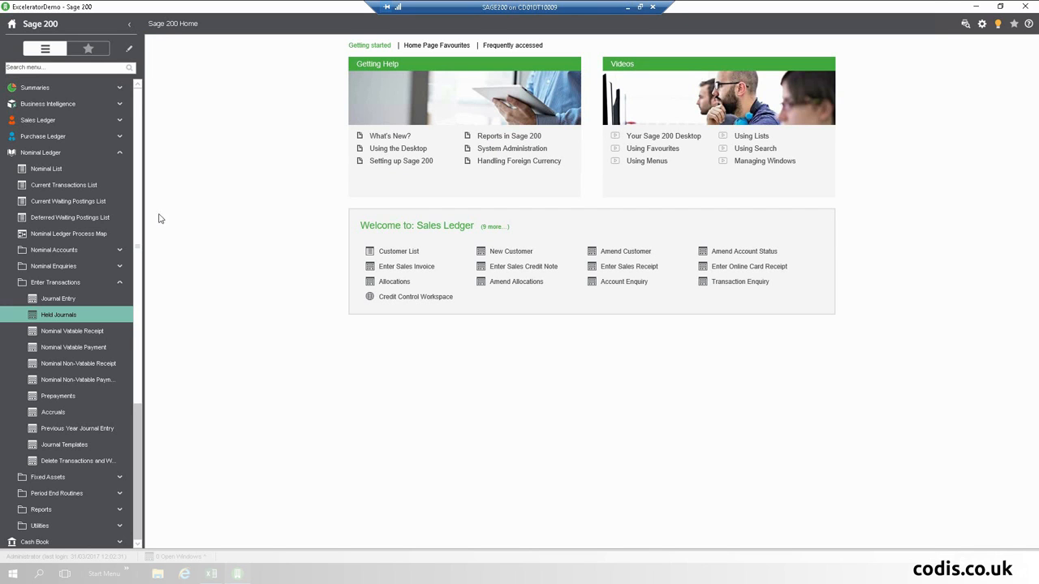
left_click(73, 175)
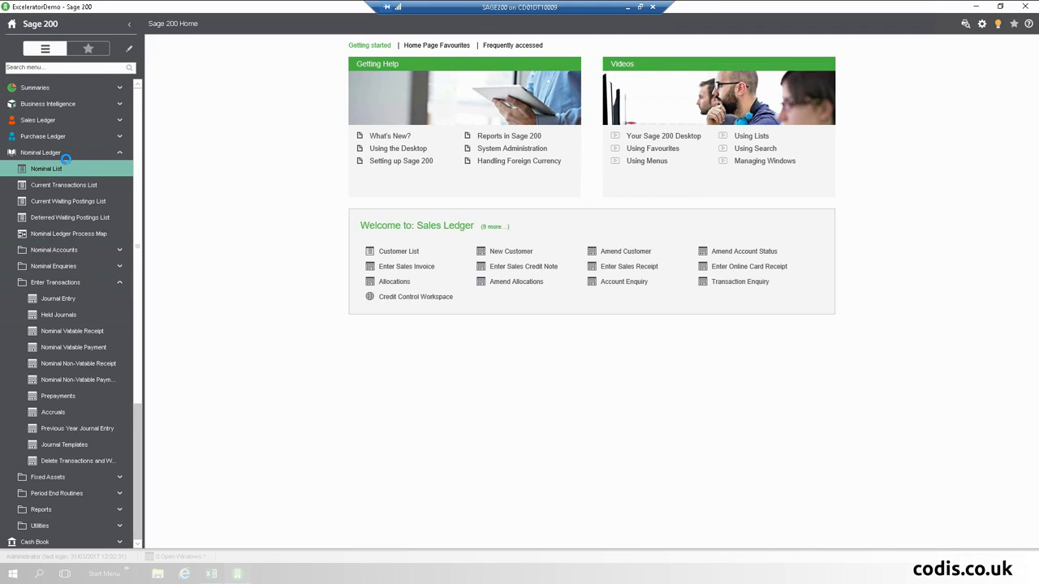
left_click(67, 153)
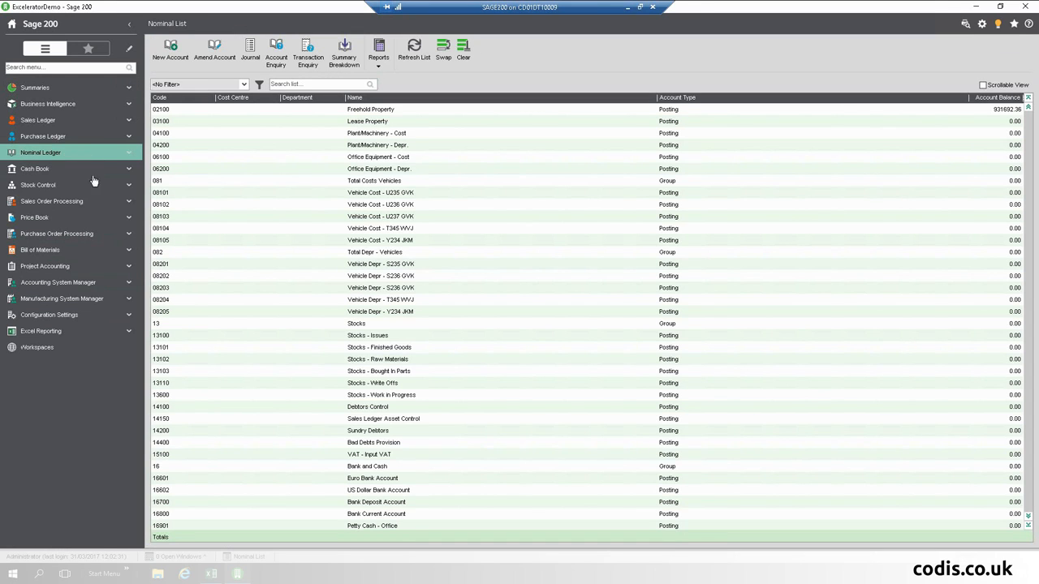
left_click(81, 282)
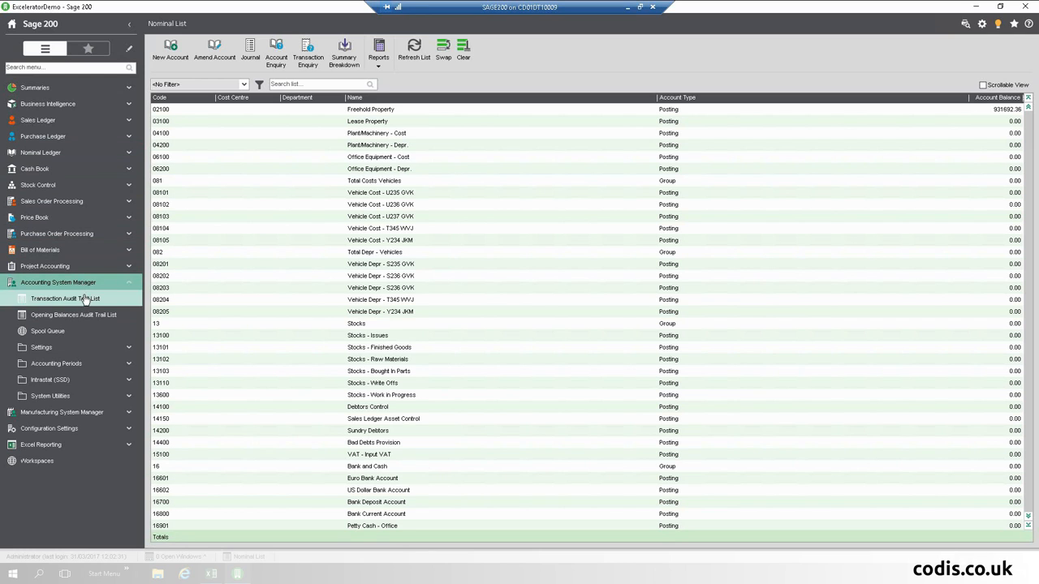
left_click(83, 299)
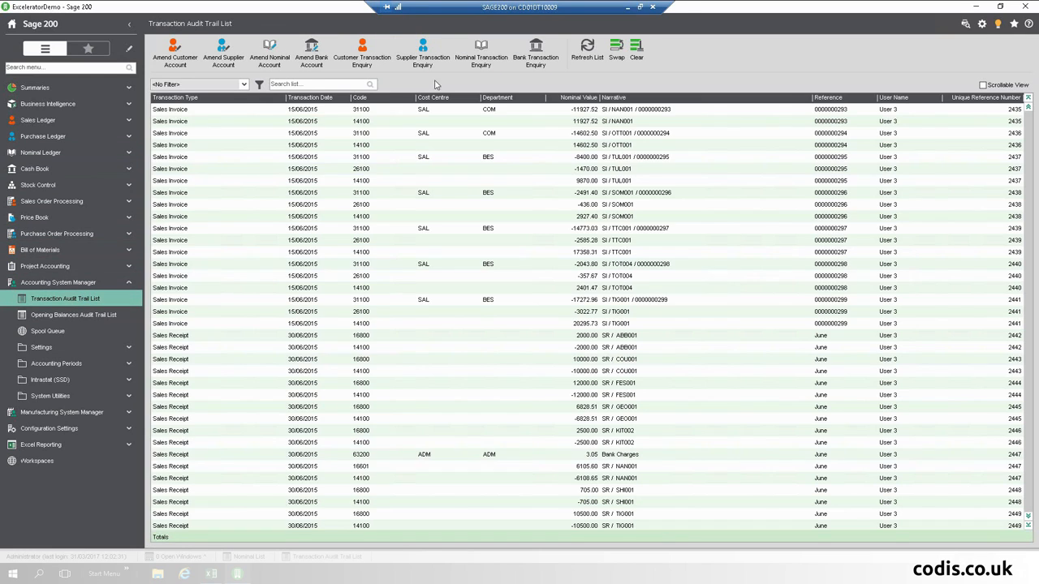
Step: Search the transaction audit trail for the copied journal reference
right_click(298, 87)
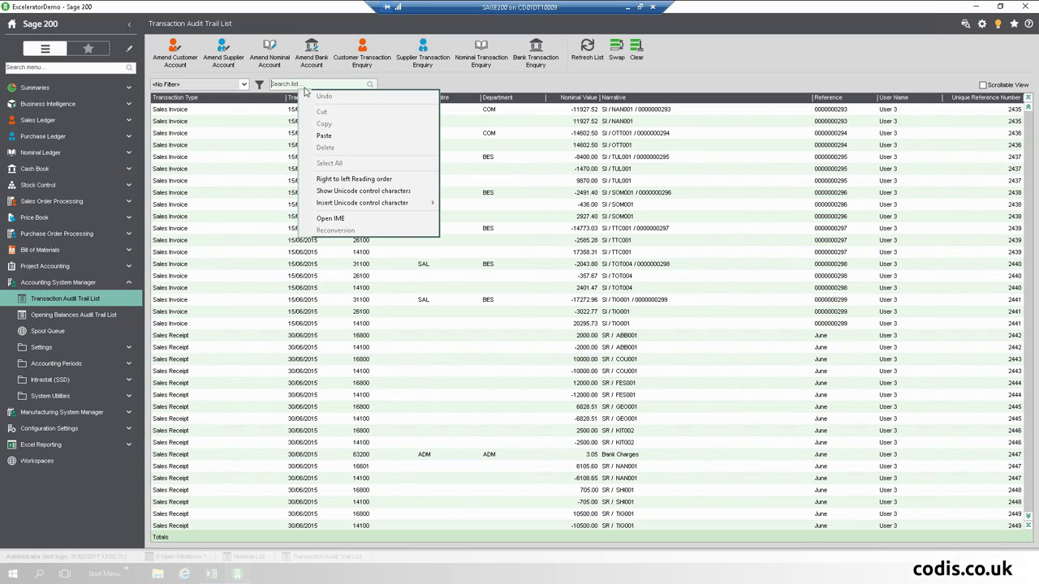
left_click(295, 84)
right_click(291, 81)
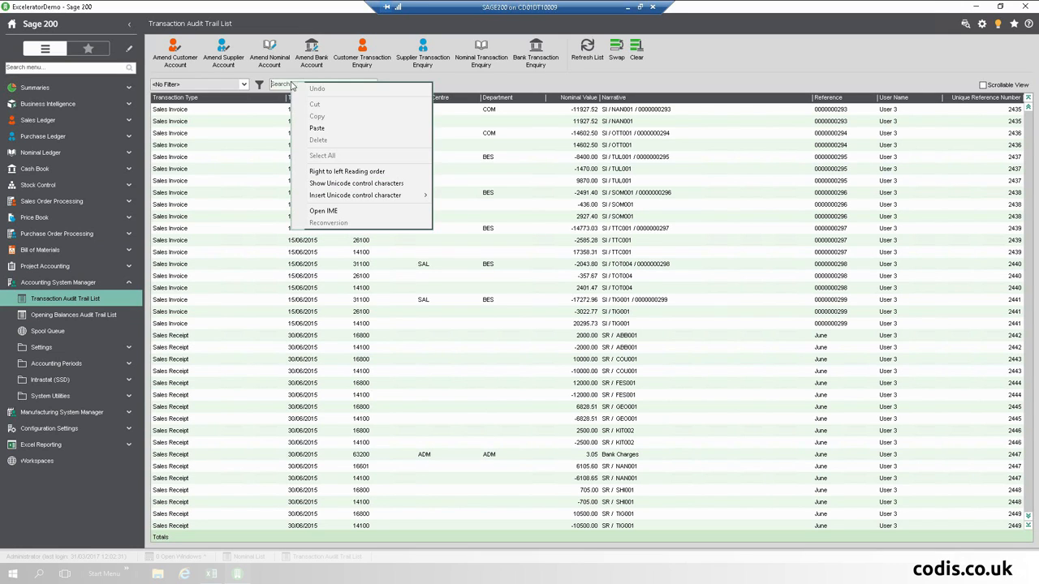
left_click(329, 126)
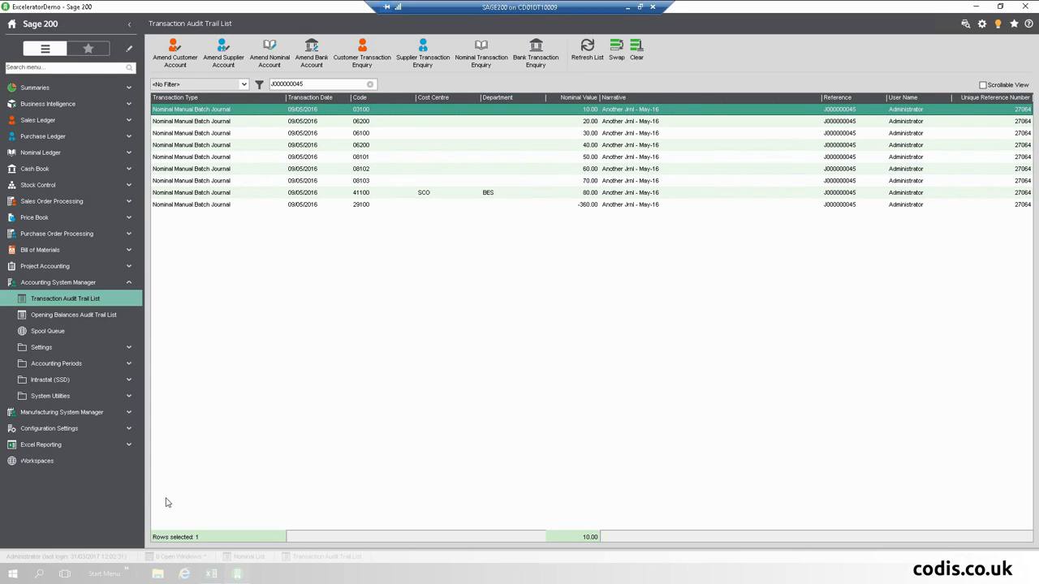
Step: Switch back to the Excel journal and set the nominal codes to 789798 in row 22 and 56777 in row 19
left_click(212, 574)
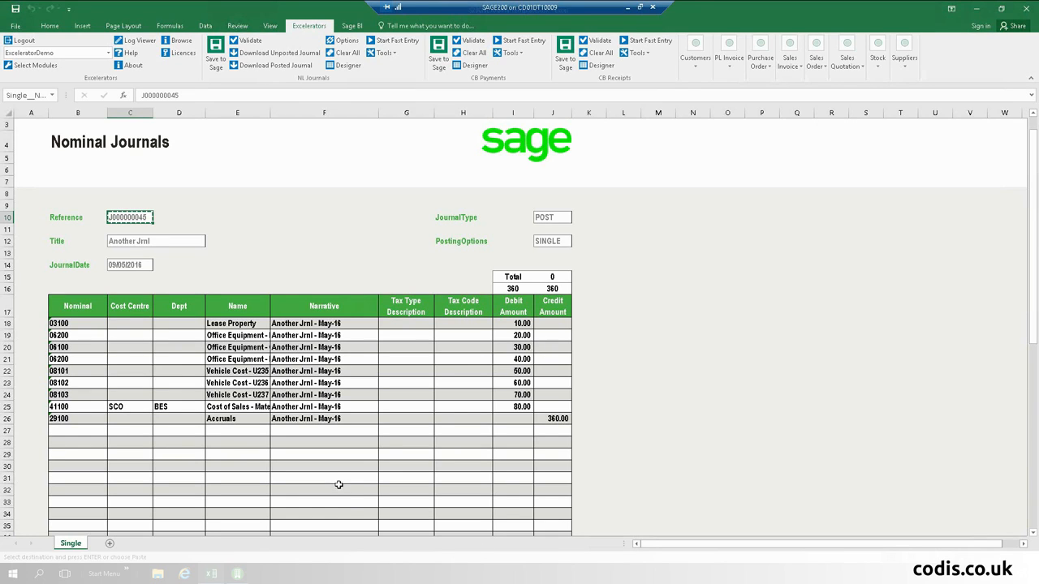
left_click(337, 396)
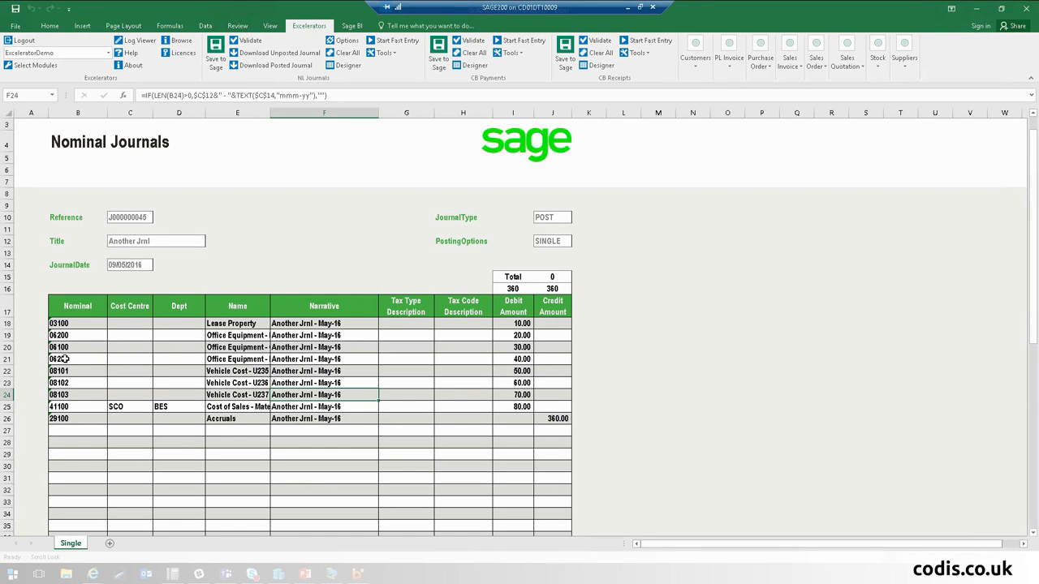
left_click(71, 336)
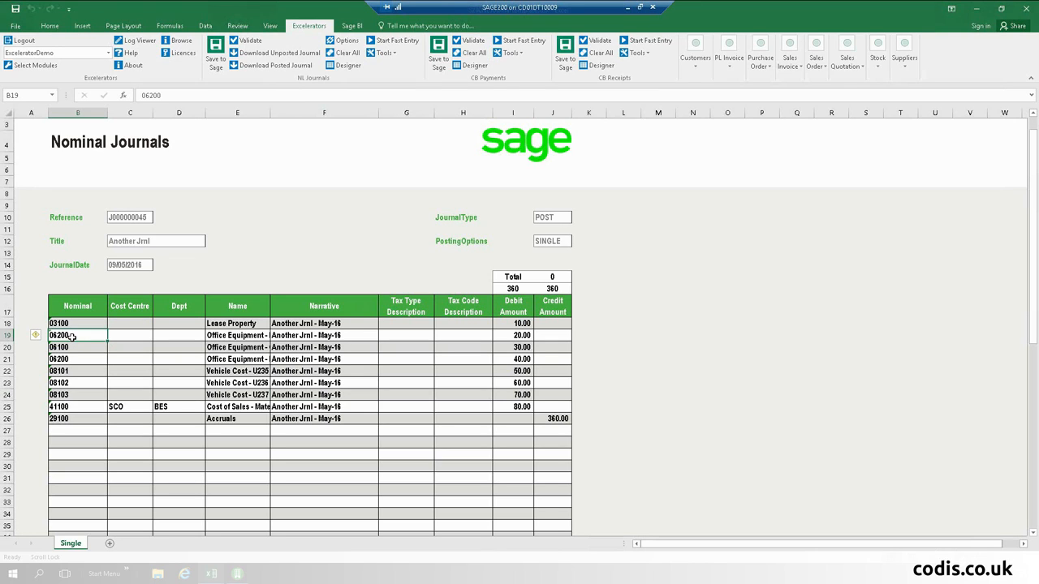
left_click(79, 370)
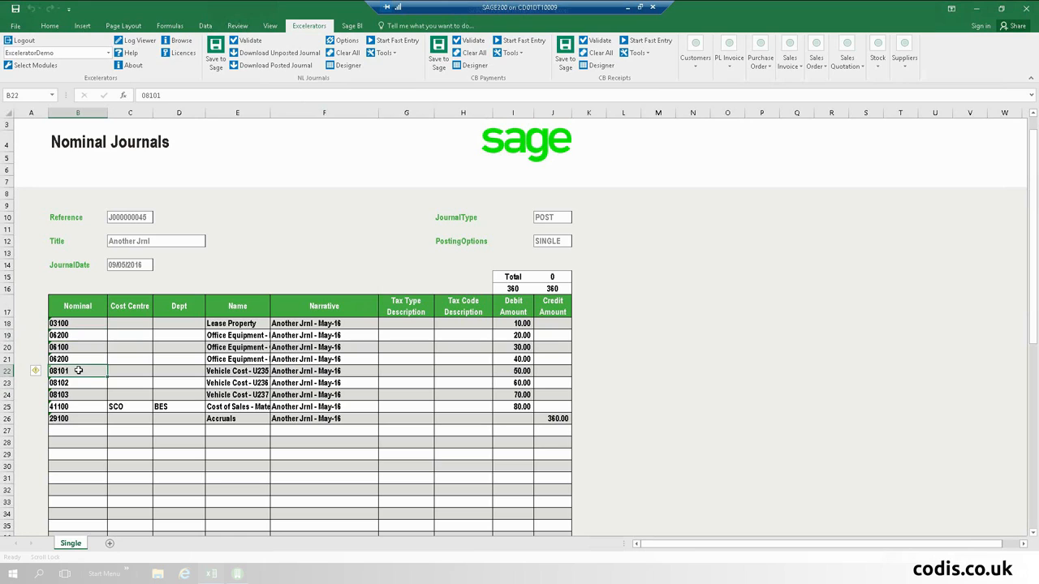
type("789798")
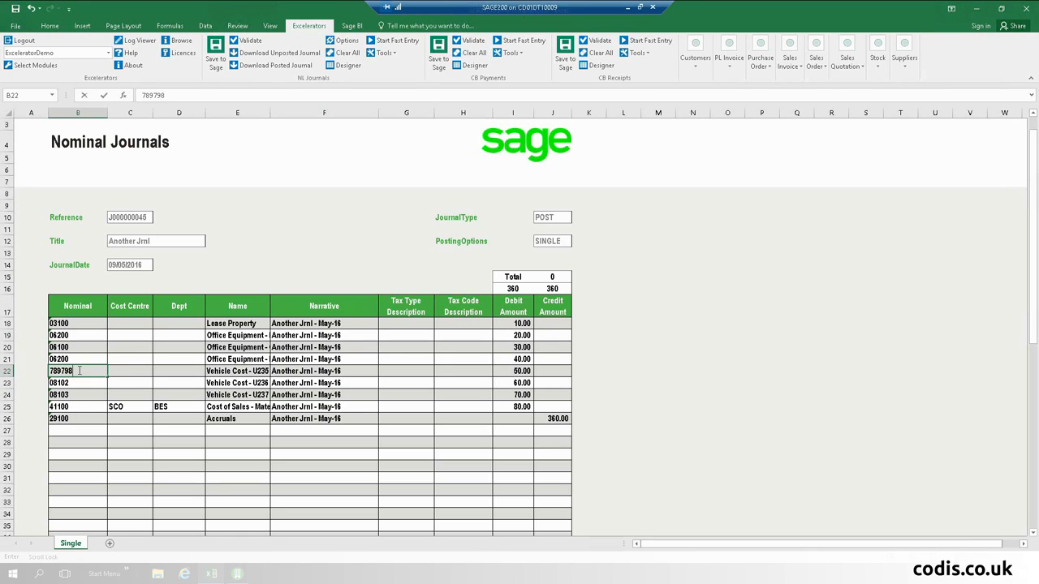
key("Tab")
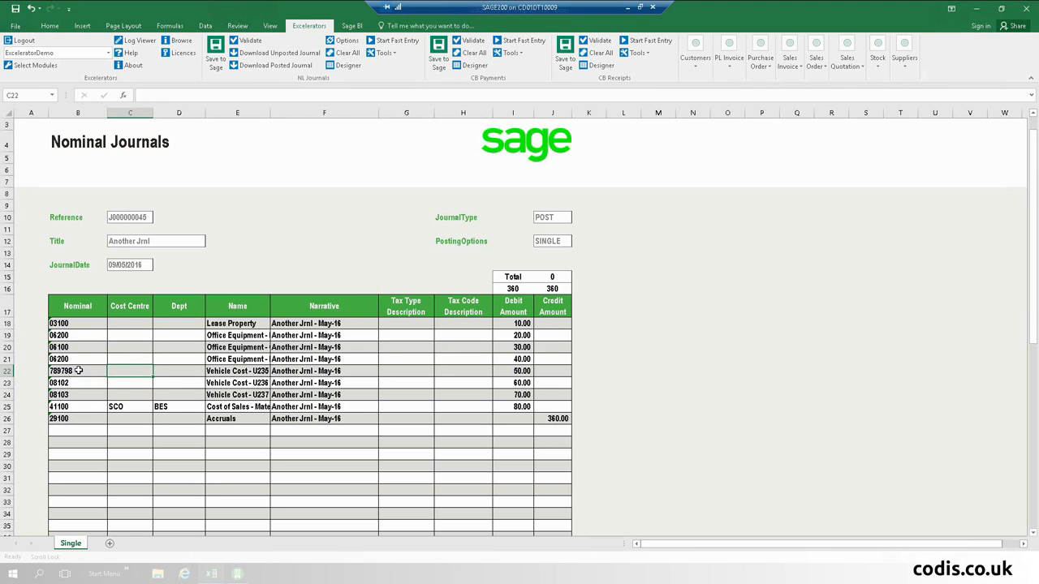
left_click(65, 336)
type("56777")
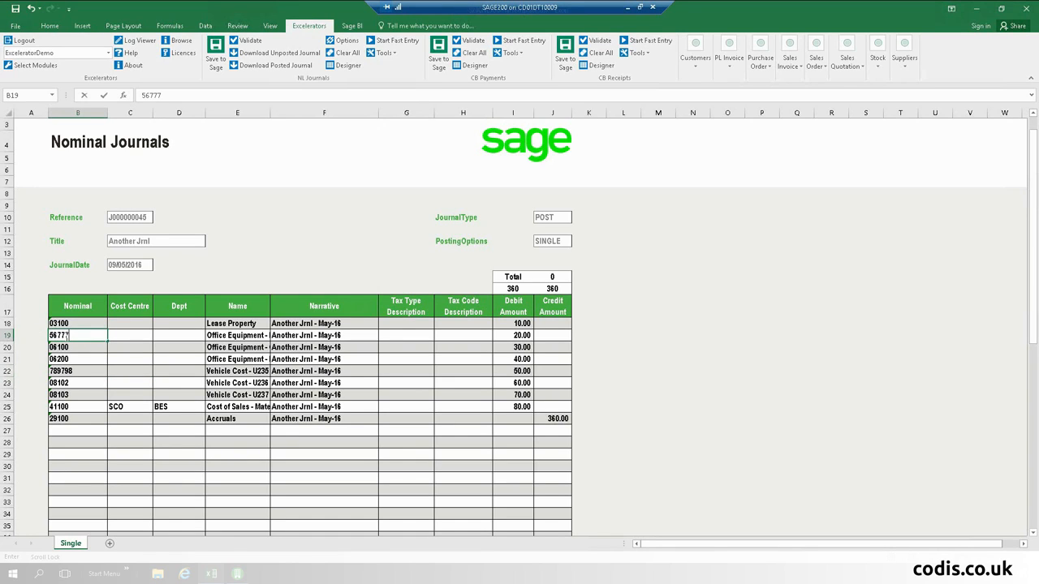
key("Tab")
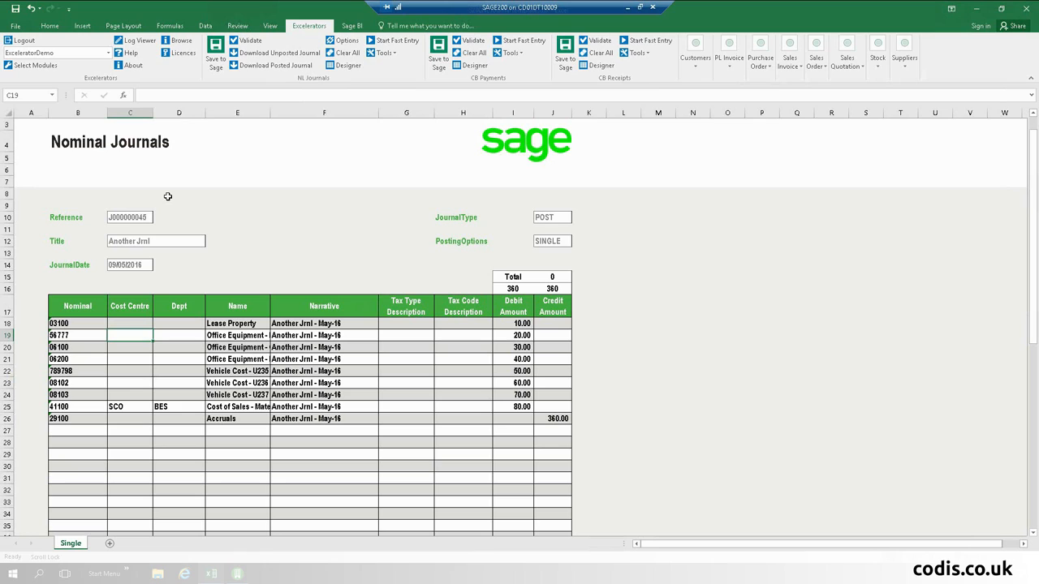
Step: Clear the journal's Reference and change its Title to "Journal Title2"
left_click(122, 216)
key("Delete")
key("Return")
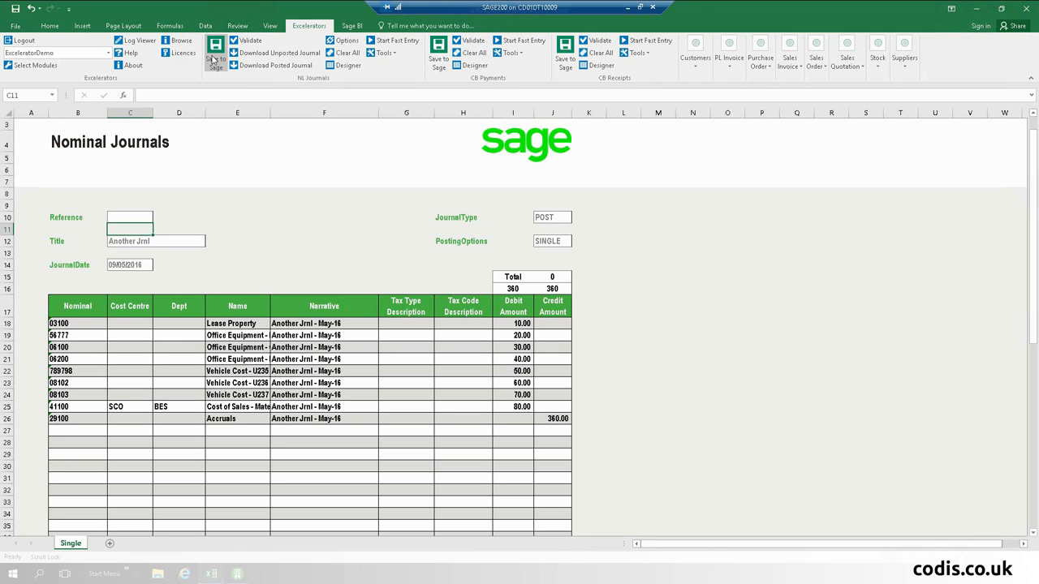
left_click(235, 240)
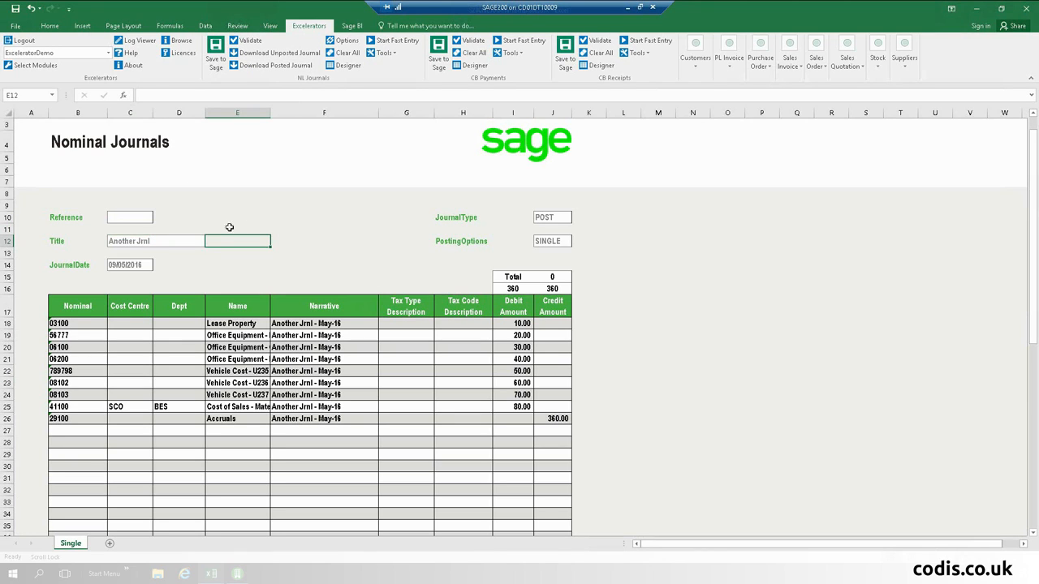
left_click(142, 218)
left_click(140, 240)
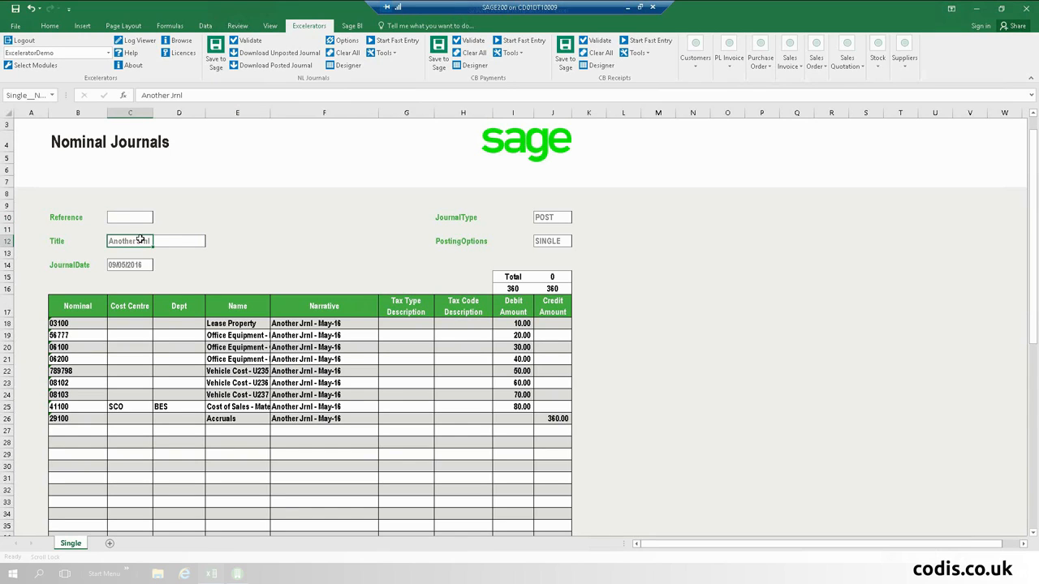
type("Journal Title2")
key("Return")
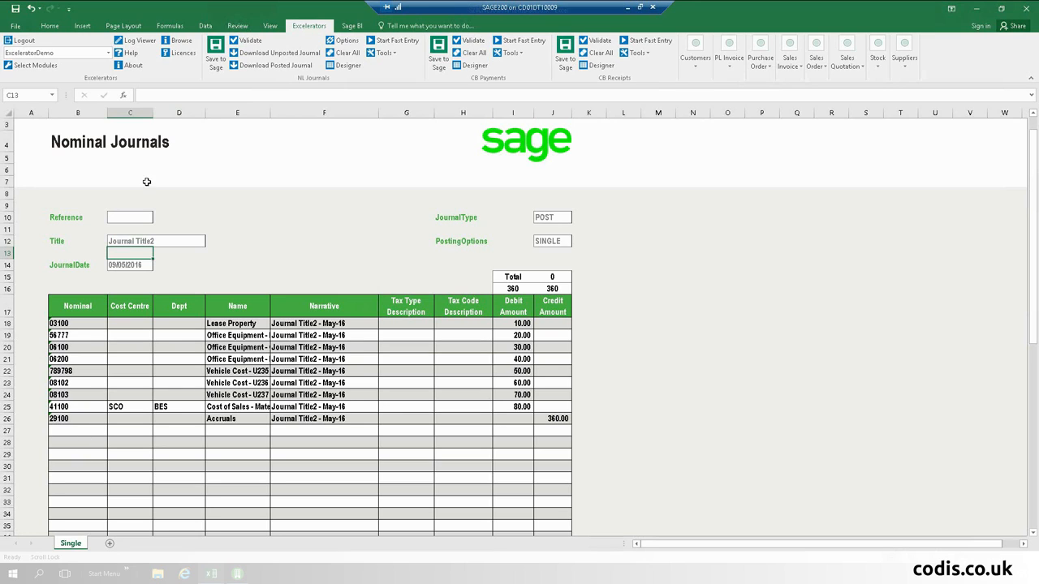
Step: Validate the nominal journal and go to the rows behind the line 5 and line 2 validation errors
left_click(226, 63)
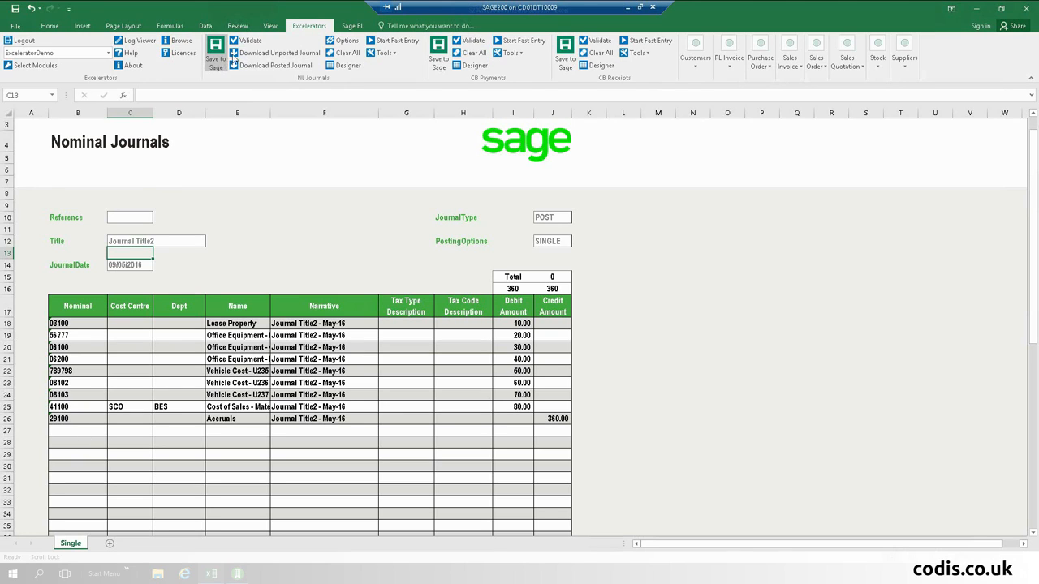
left_click(250, 40)
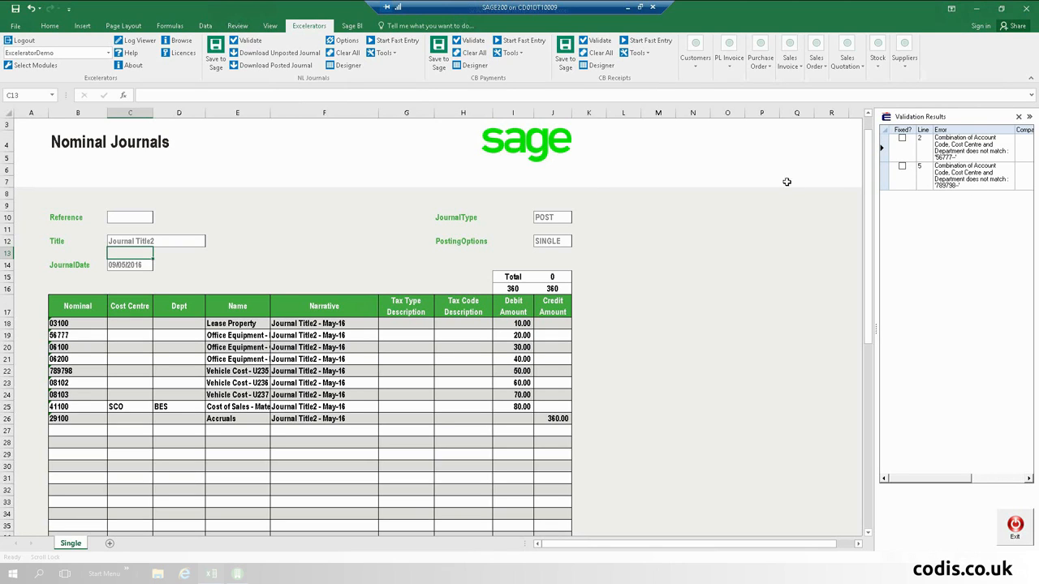
left_click(883, 174)
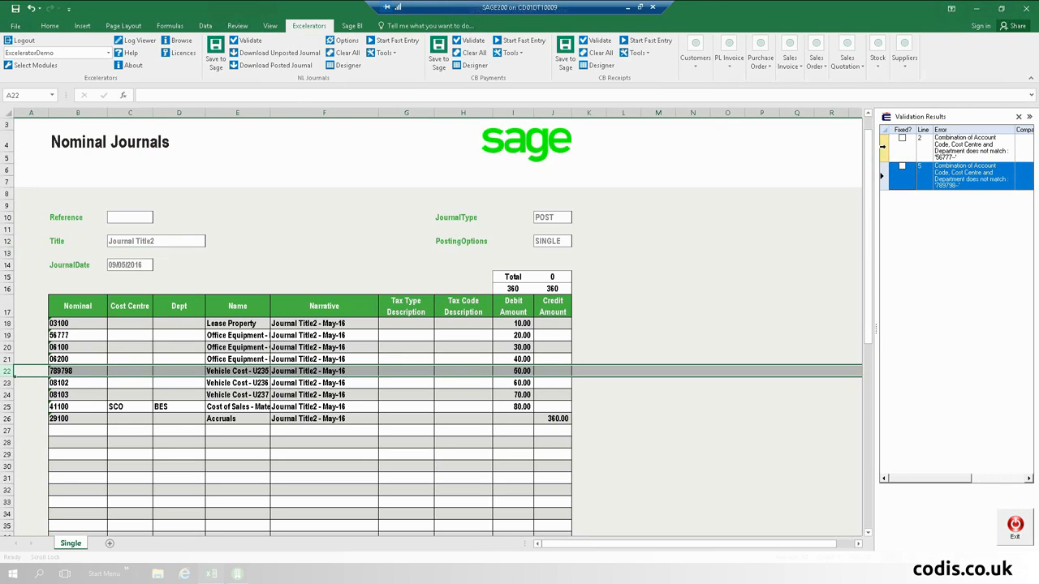
left_click(882, 147)
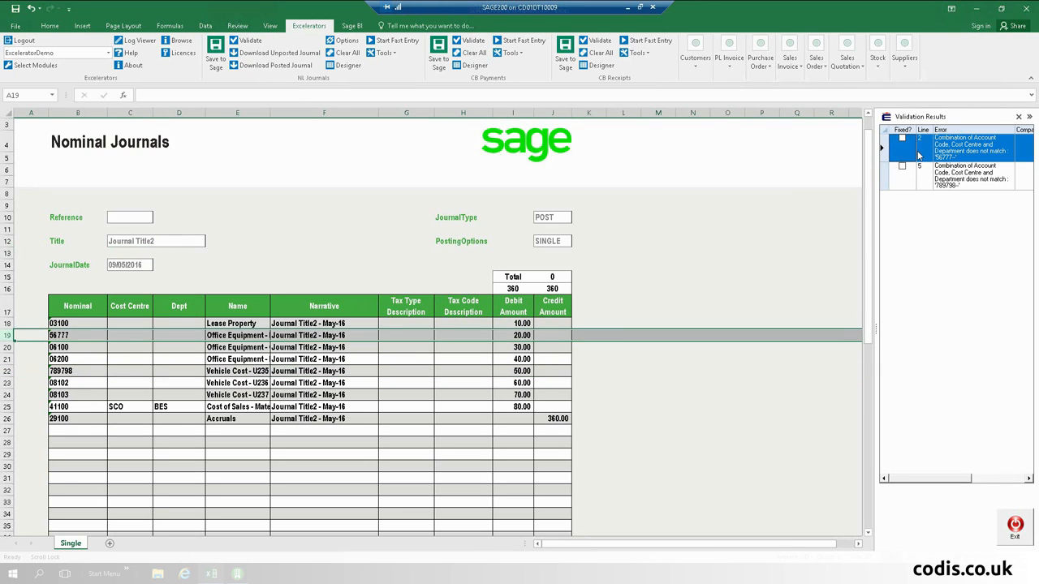
Step: Start fast entry for the journal, look up "411" in row 19's Nominal cell and pick account 41100 with cost centre SCO and department ADM
left_click(73, 335)
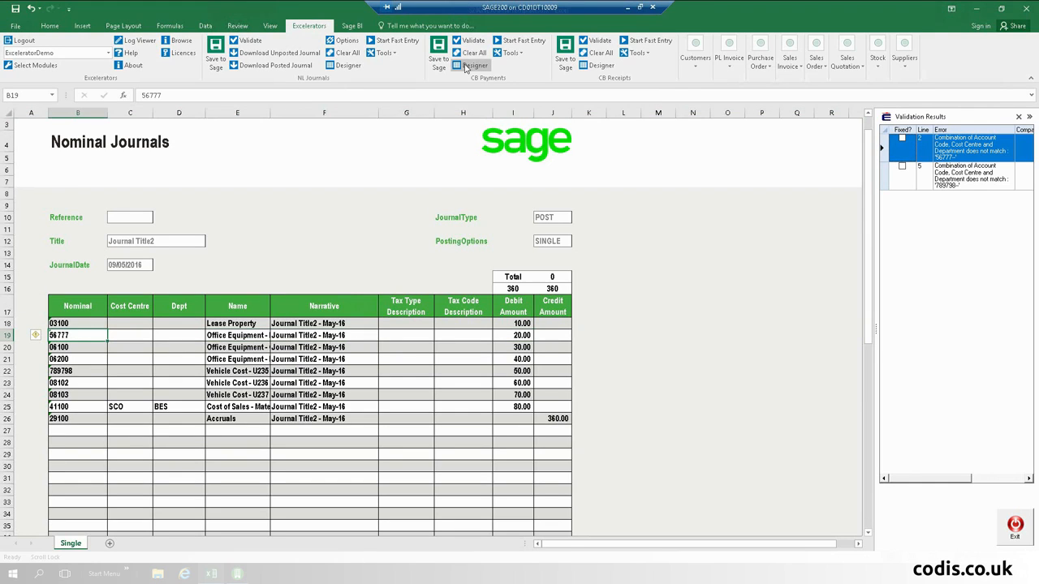
left_click(386, 39)
type("411")
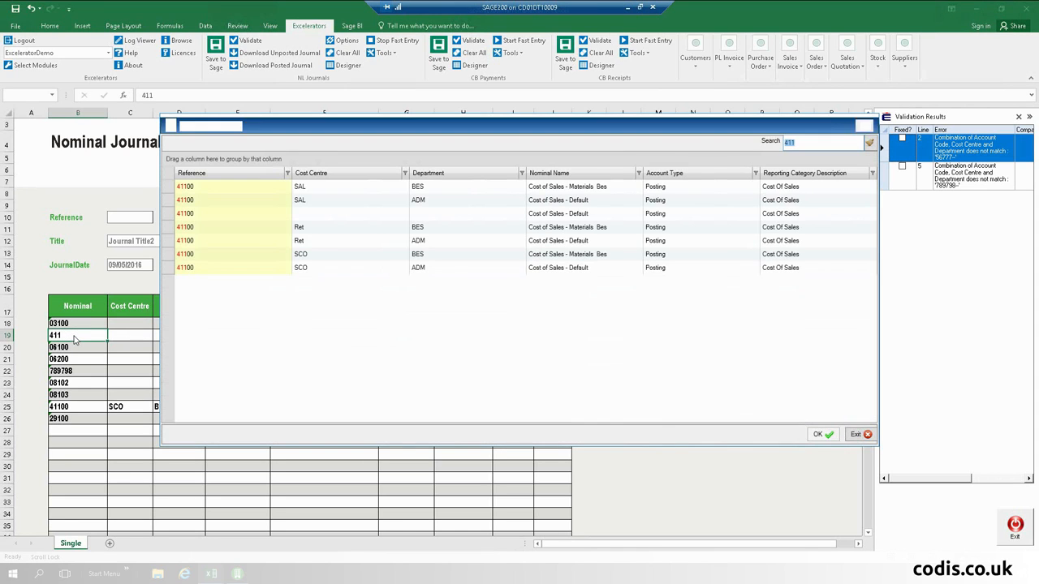
key("Down")
key("Down")
key("Down")
key("Down")
key("Down")
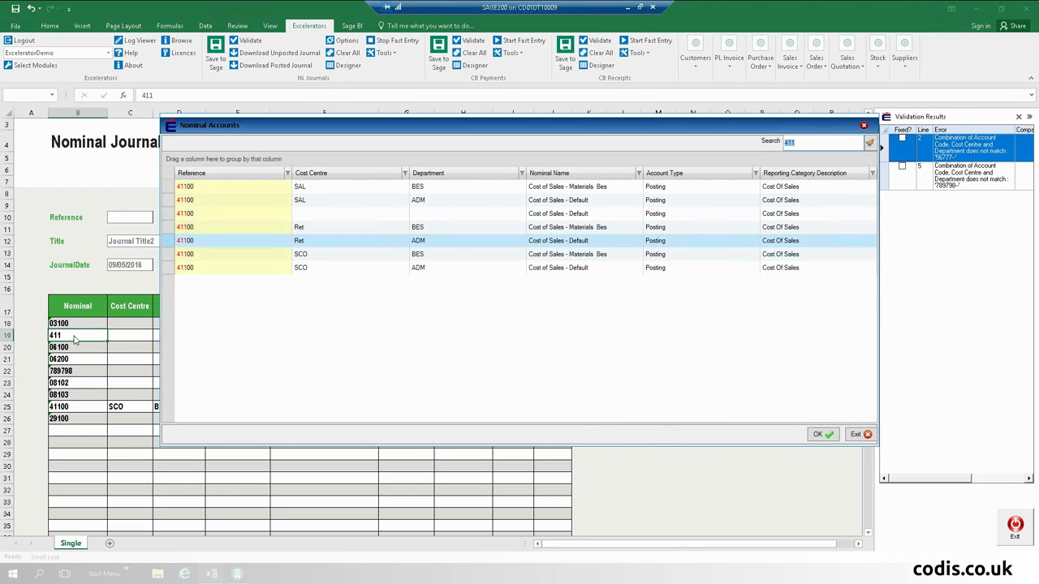
key("Down")
key("Down")
key("Return")
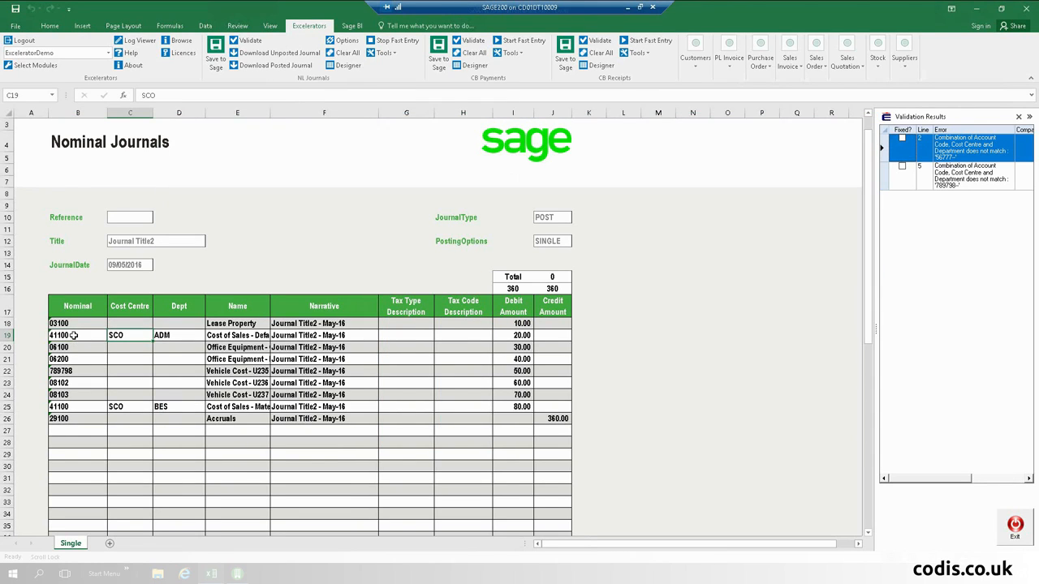
Step: Locate the line 5 validation error in the journal and select the Nominal cell in row 22
left_click(57, 370)
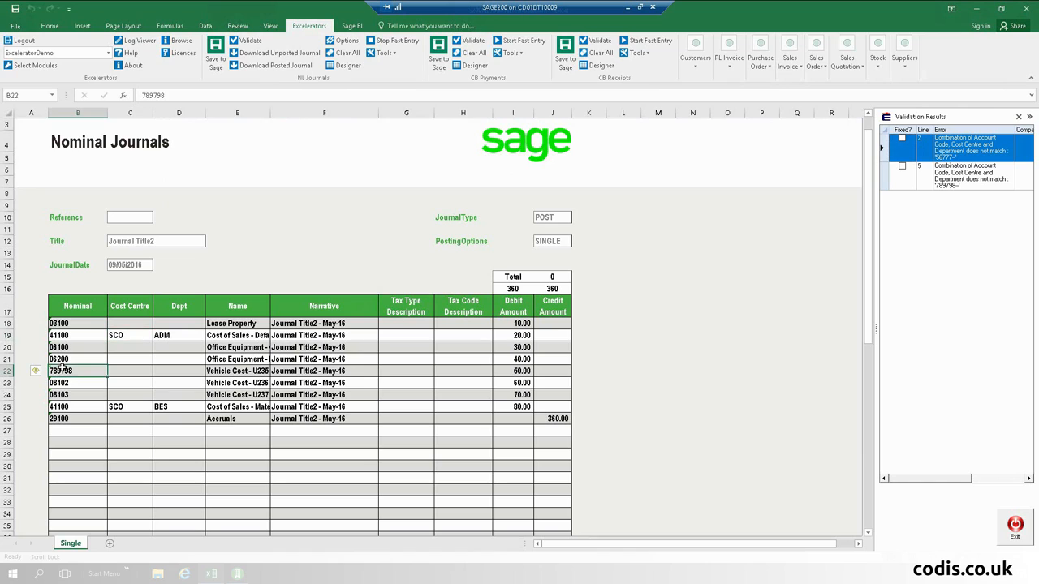
left_click(80, 345)
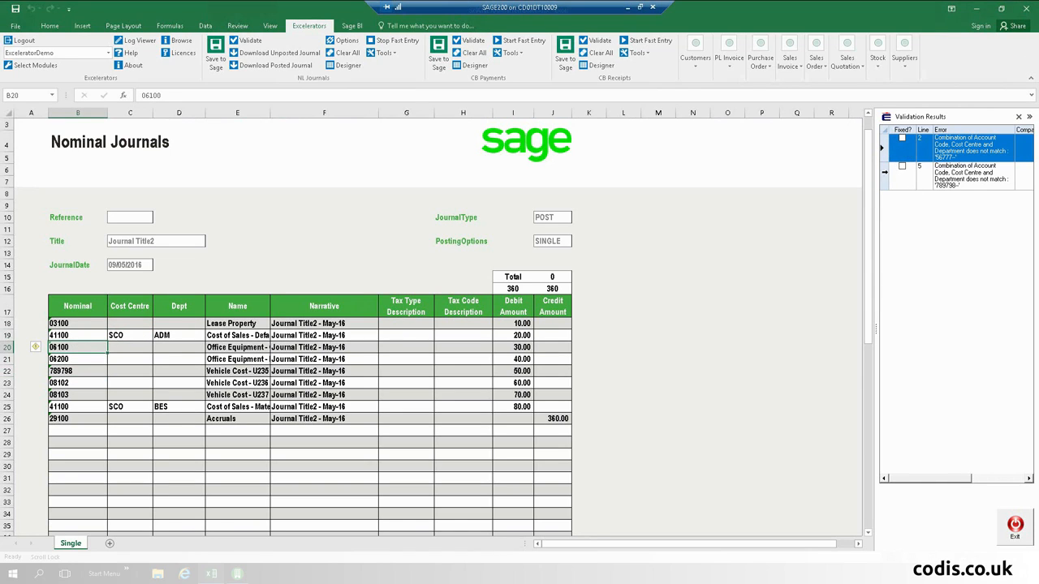
left_click(884, 177)
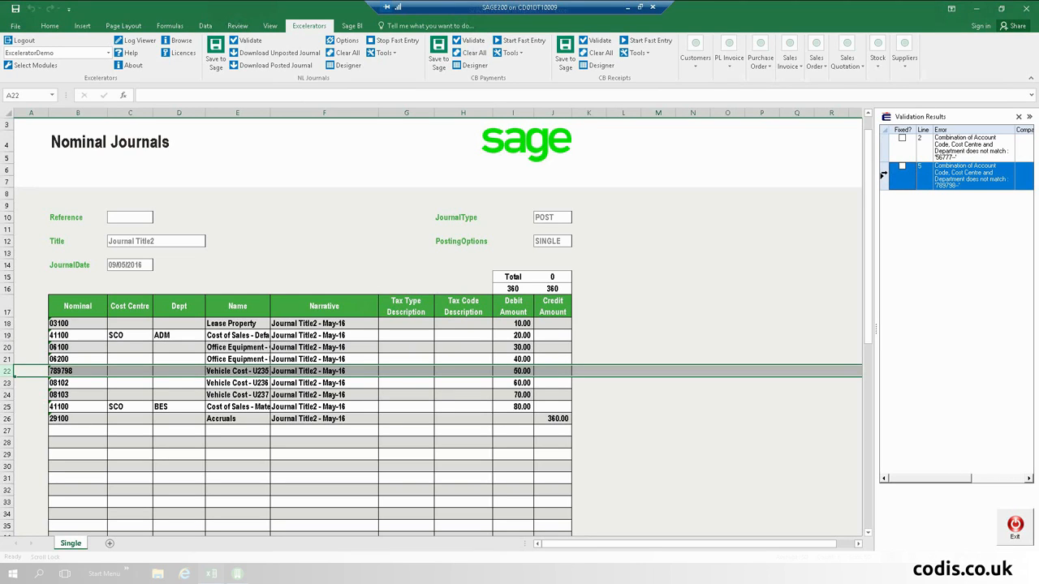
left_click(74, 370)
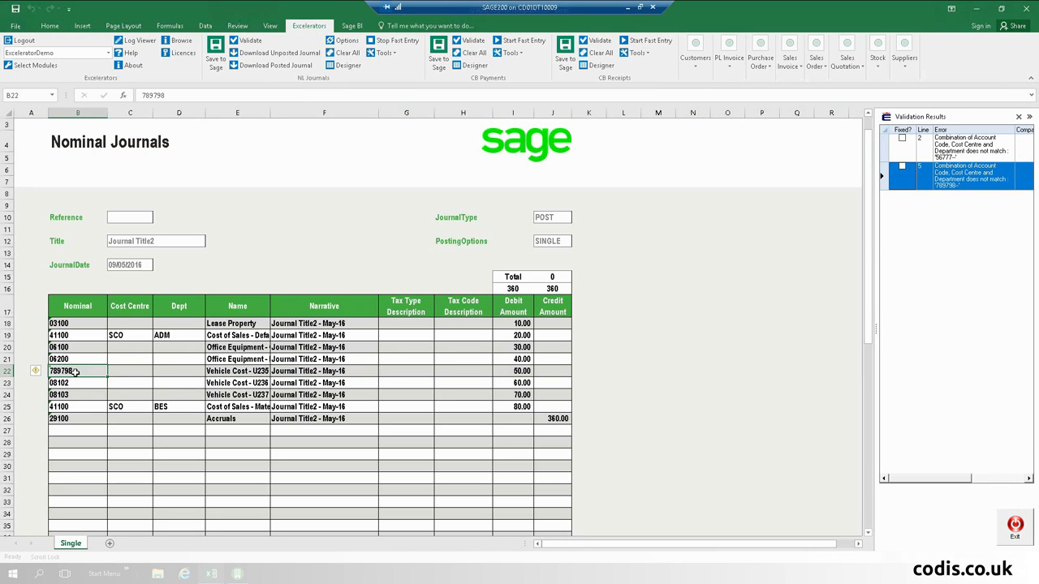
type("accr")
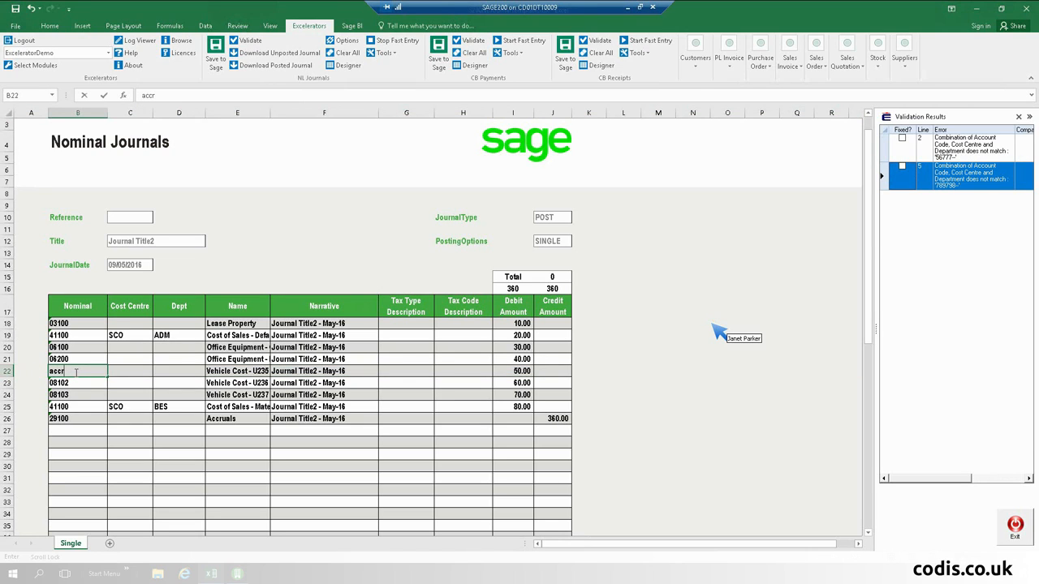
key("BackSpace")
key("BackSpace")
key("BackSpace")
key("BackSpace")
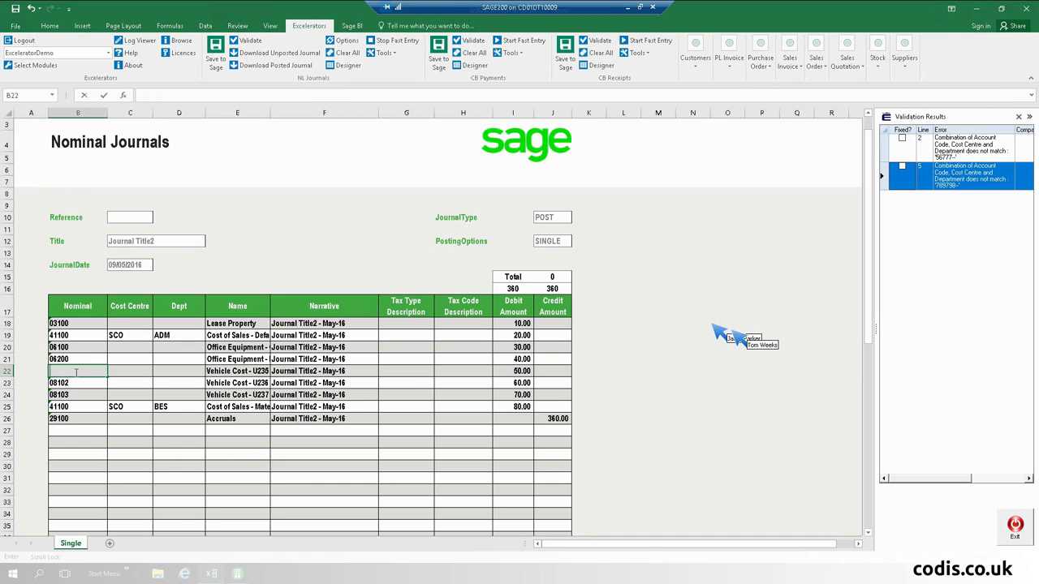
Step: Look up "Bank Ch" in row 22's Nominal cell and pick account 63200, Bank Charges, with cost centre ADM and department ADM
type("Bank Ch")
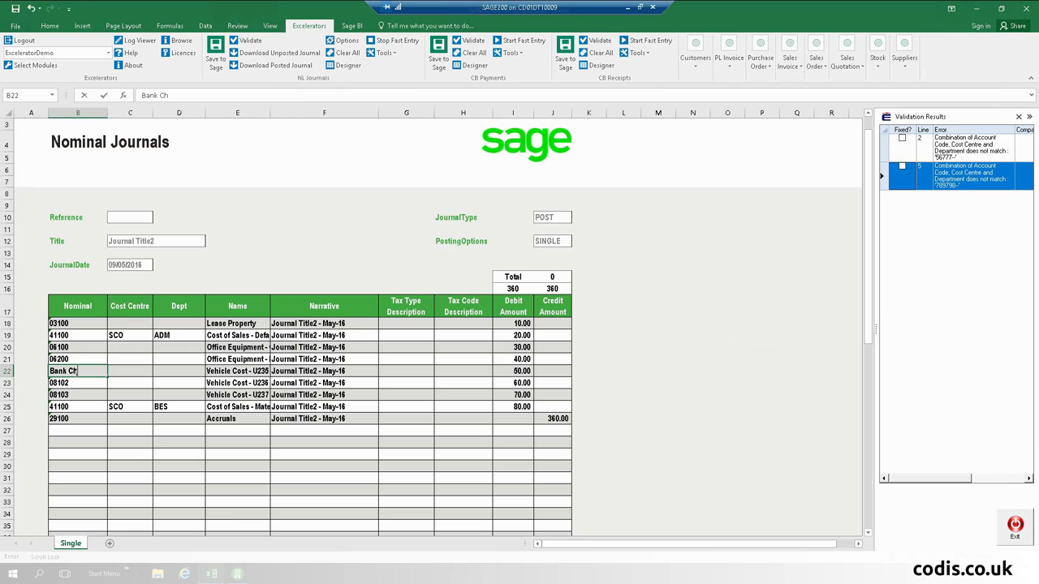
key("Return")
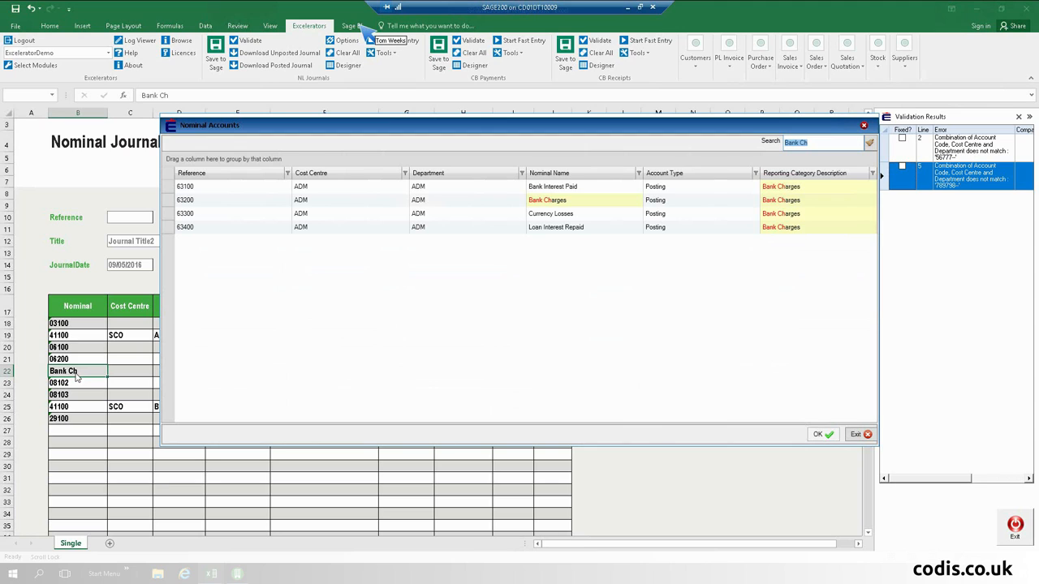
key("Down")
key("Down")
key("Down")
key("Up")
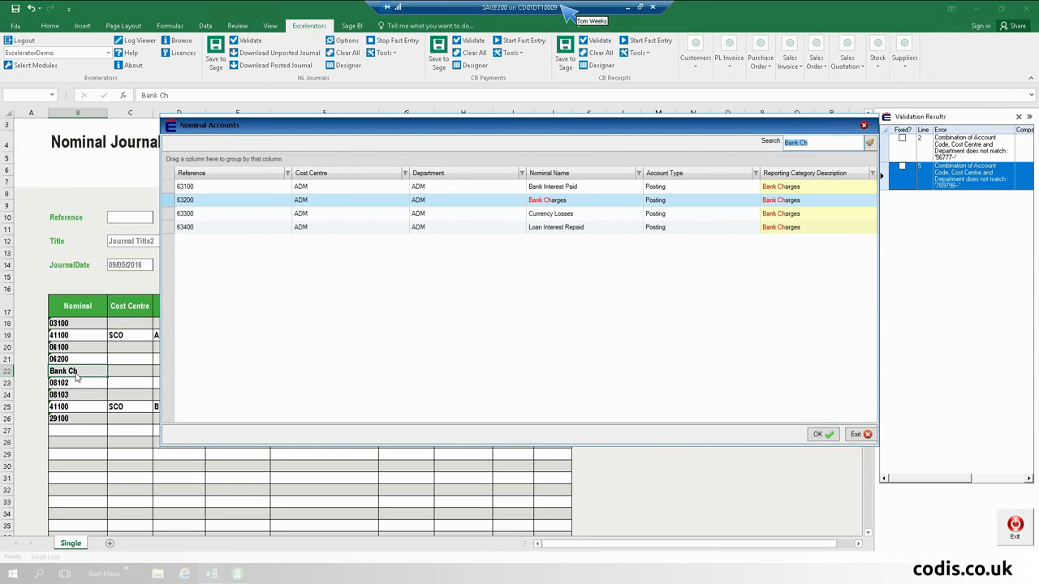
key("Return")
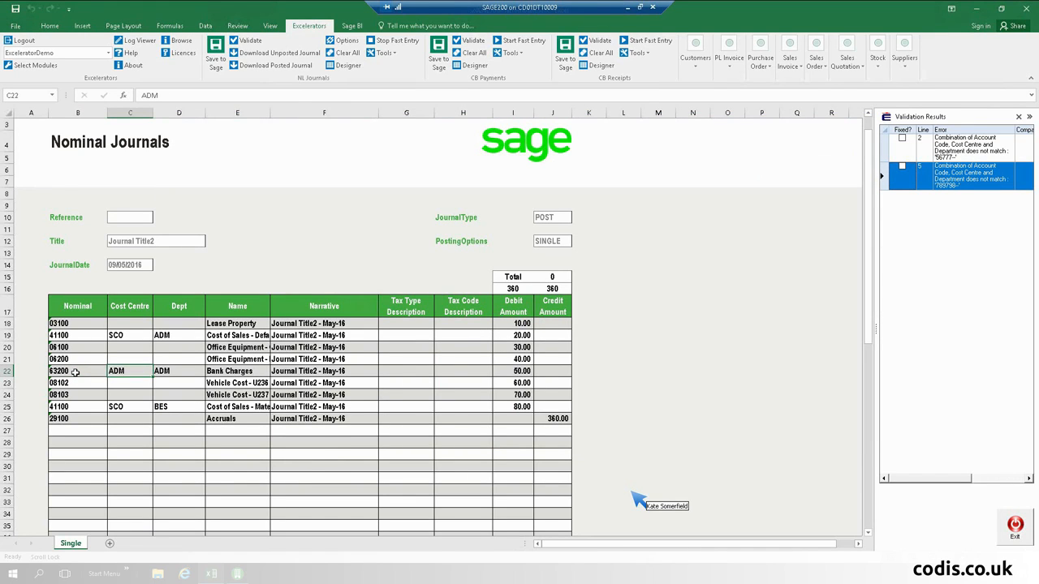
Step: Close the validation results and validate the corrected journal again
left_click(1018, 118)
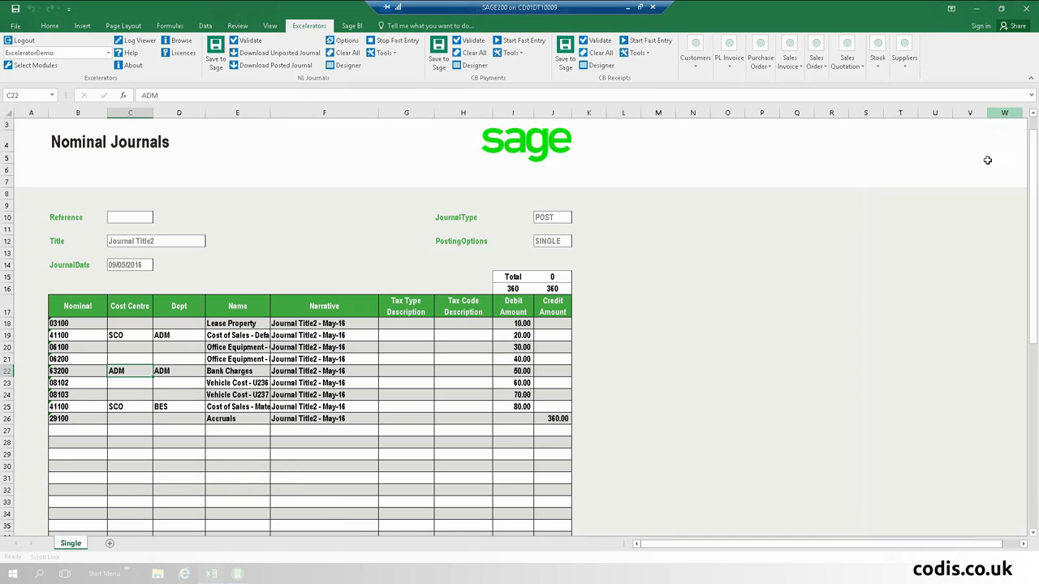
left_click(245, 41)
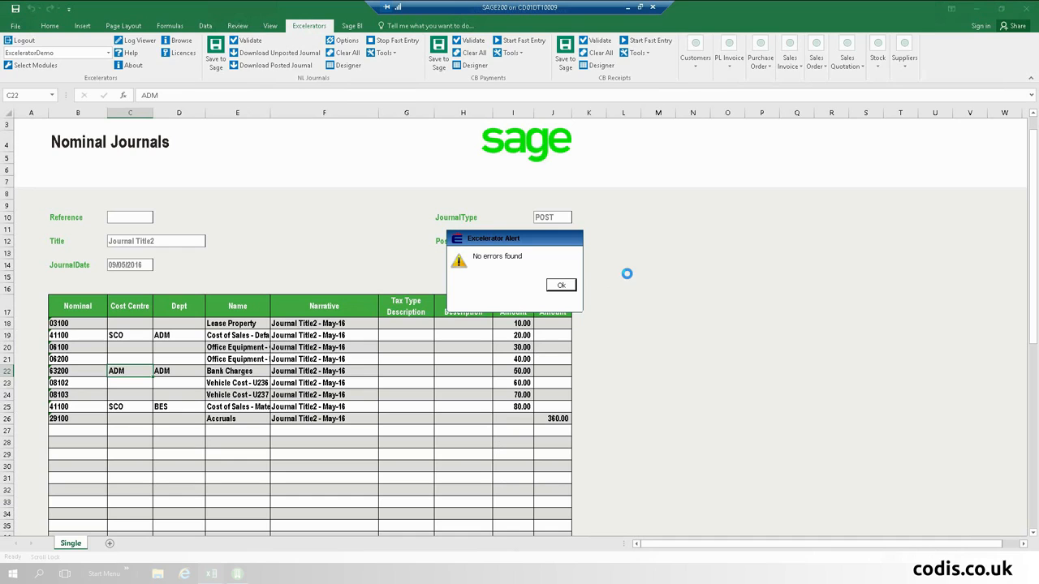
left_click(561, 285)
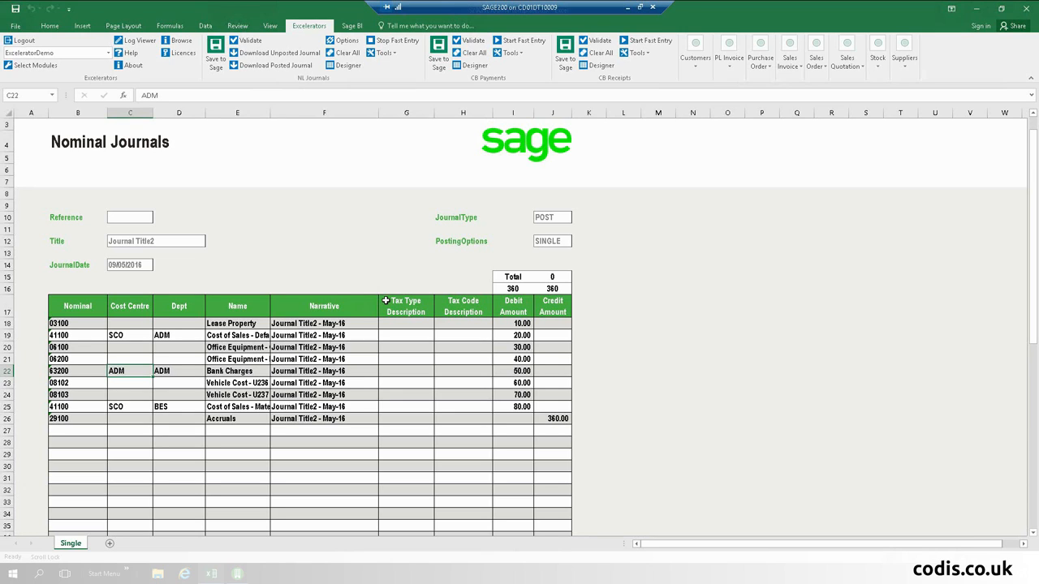
Step: Add a new worksheet and open the NL Journals designer with its Journal and Journal details field groups expanded
left_click(110, 545)
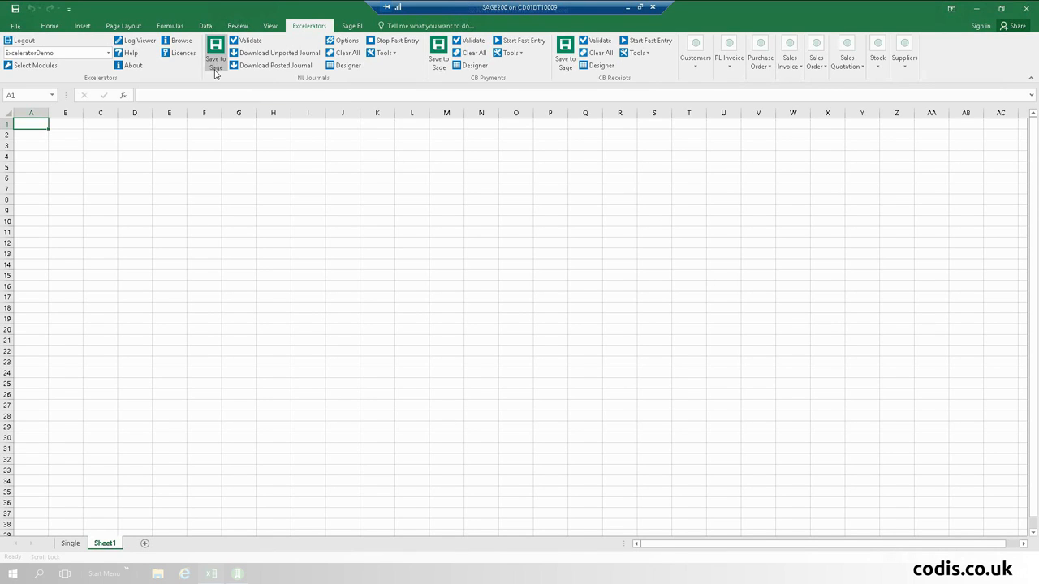
left_click(349, 66)
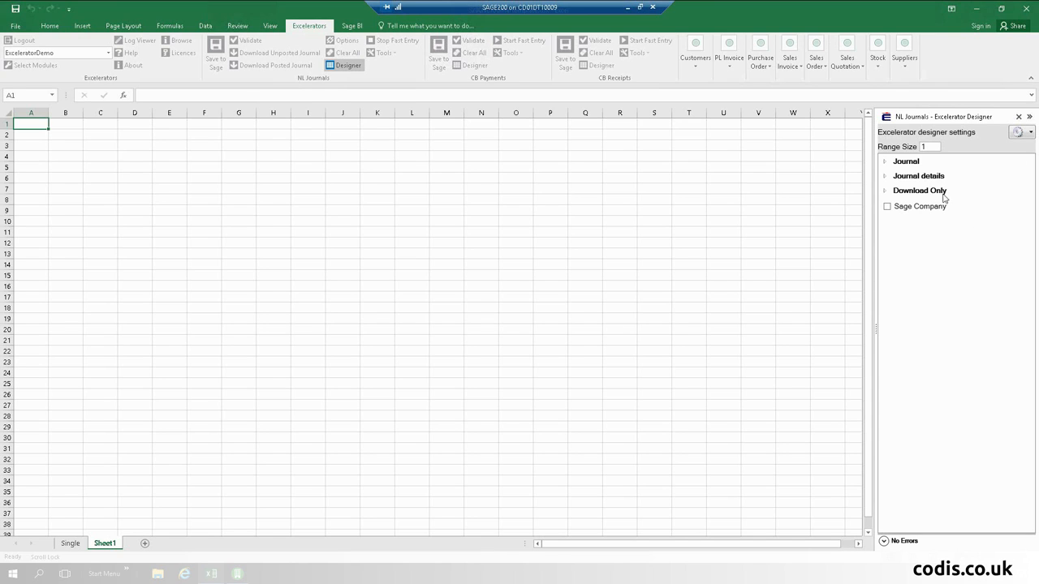
left_click(885, 161)
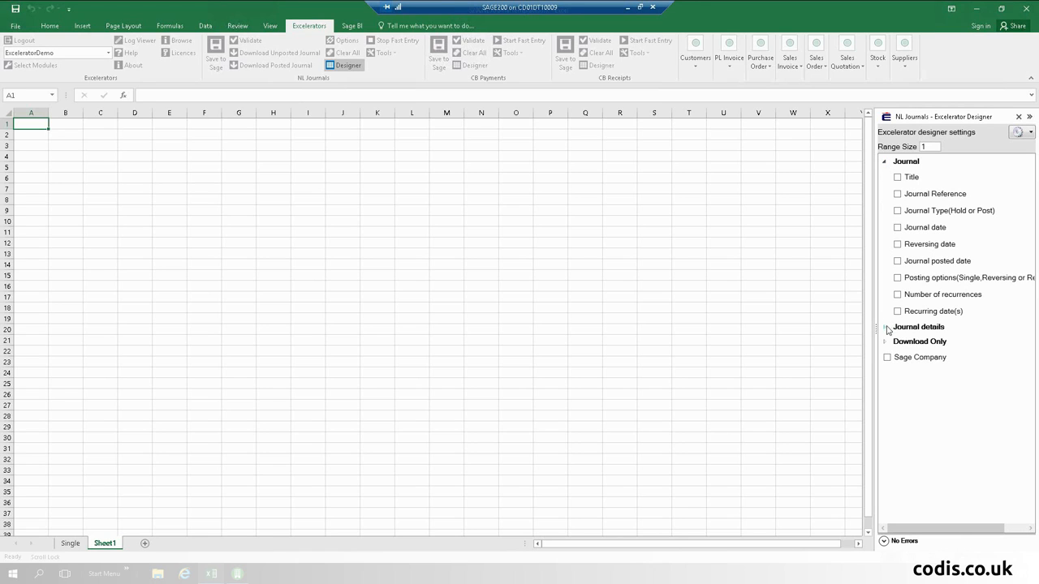
left_click(885, 327)
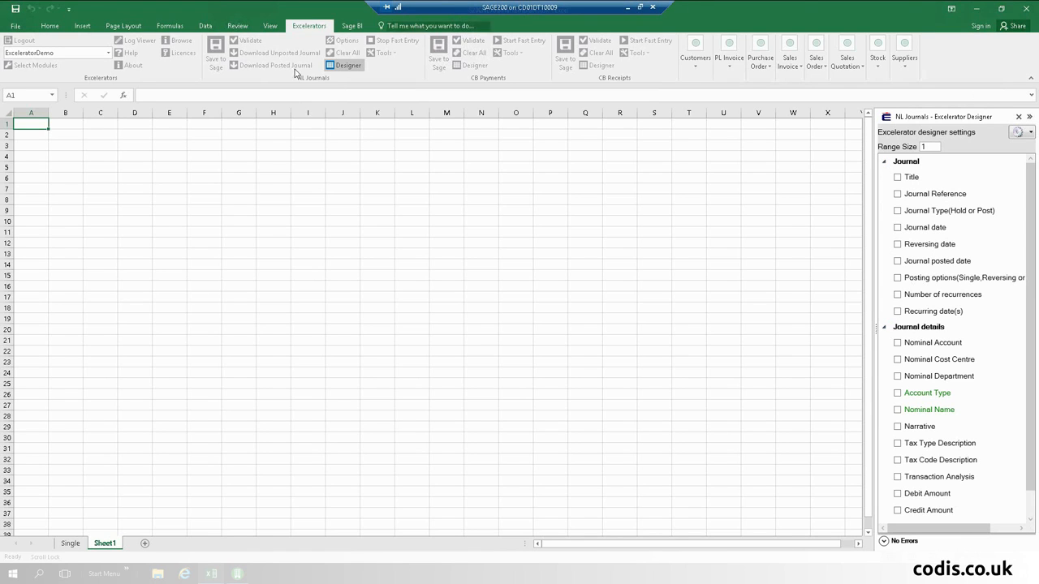
Step: Add the Journal Reference field to the new sheet at cell C3 and dismiss the mandatory range message
left_click(106, 147)
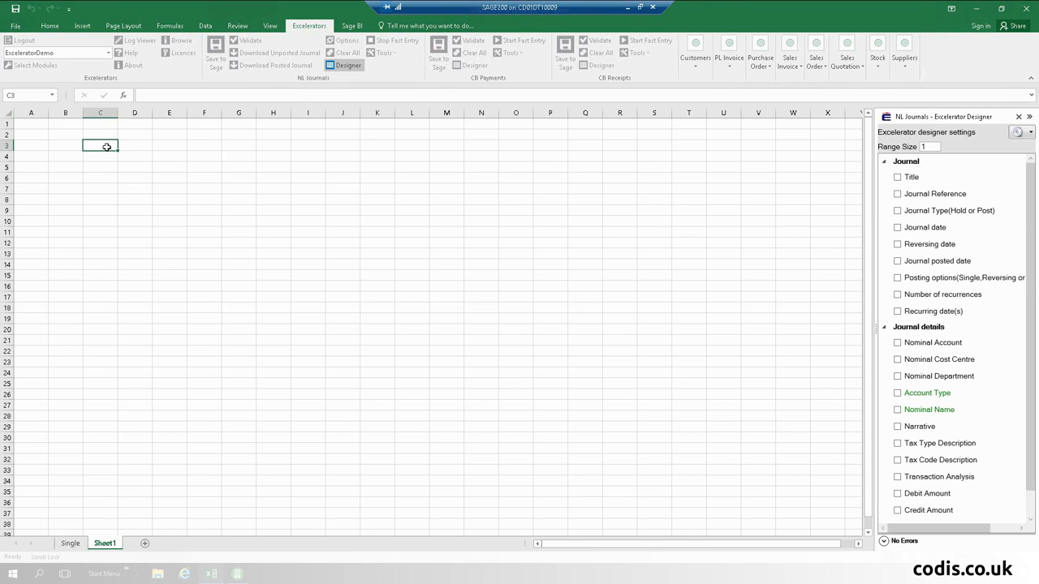
left_click(897, 194)
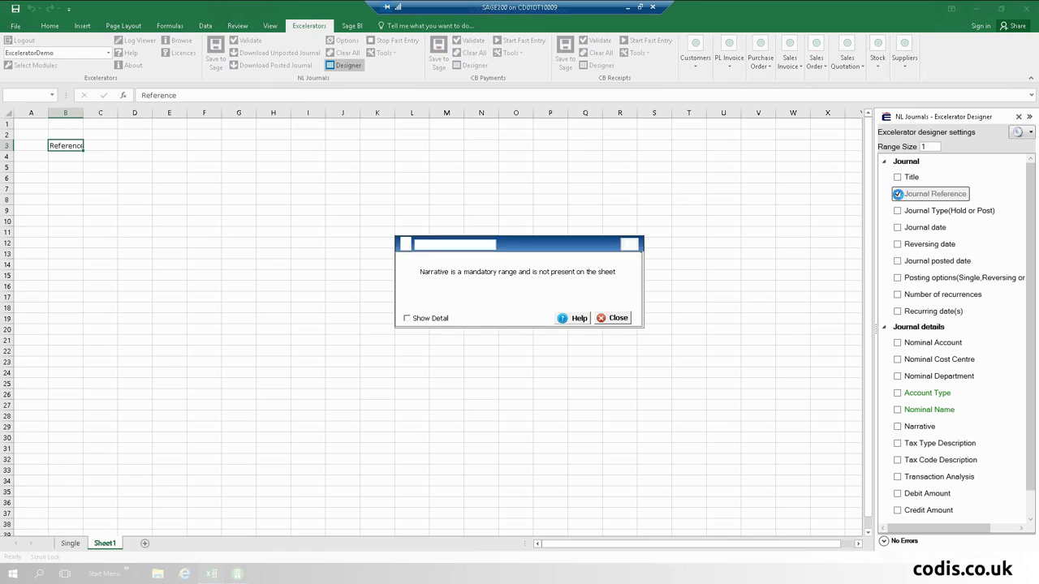
left_click(616, 318)
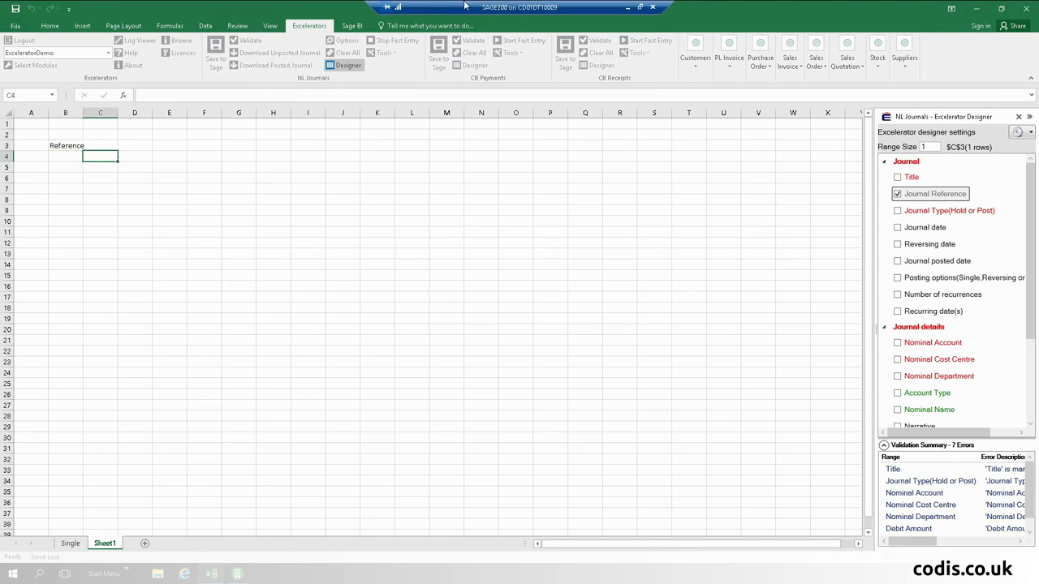
Step: Reopen the NL Journals designer and add the Title field at C4, Journal Type at C5 and Journal date at H3
left_click(1018, 116)
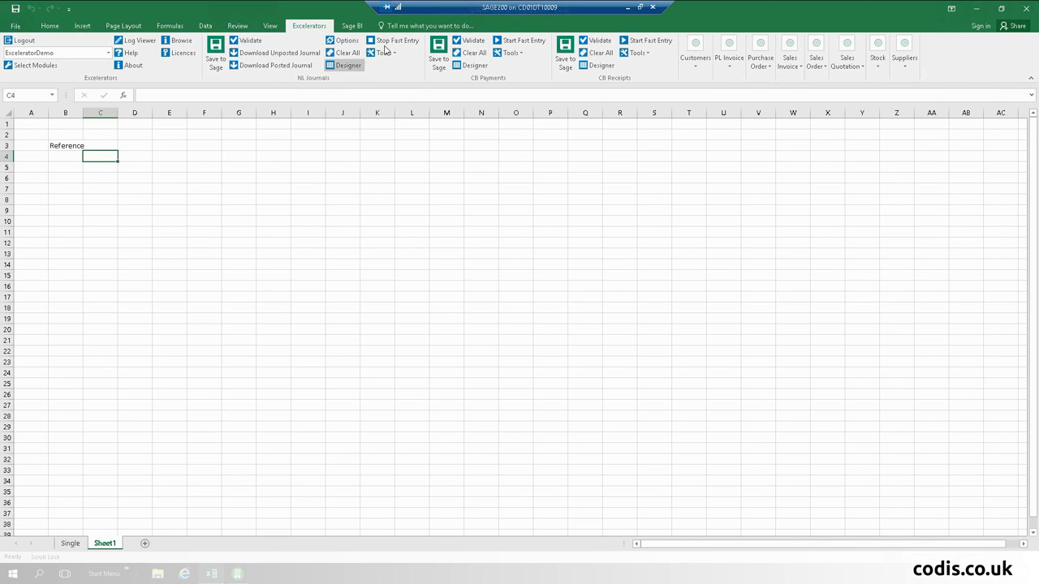
left_click(346, 65)
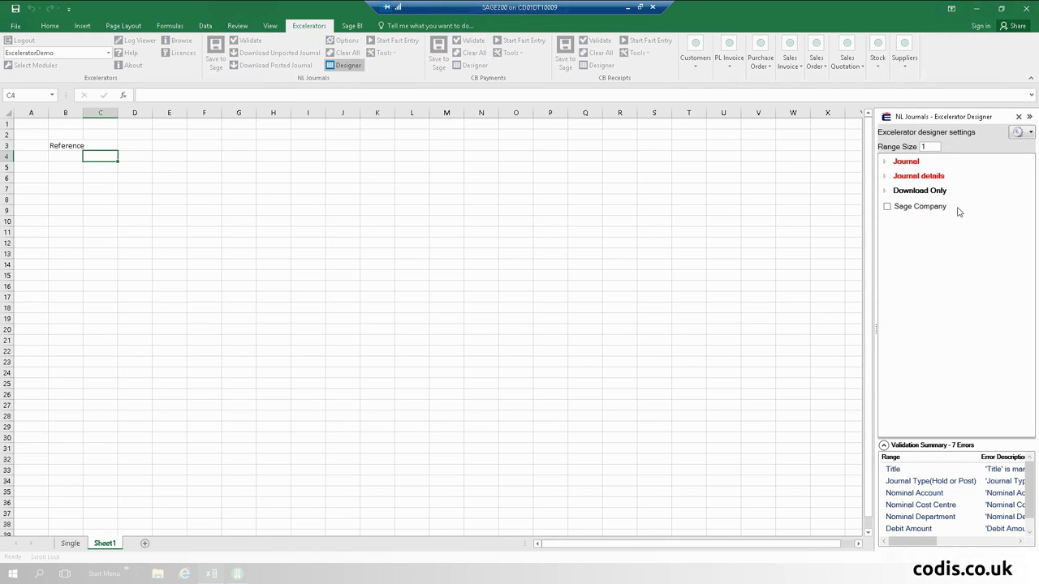
left_click(883, 164)
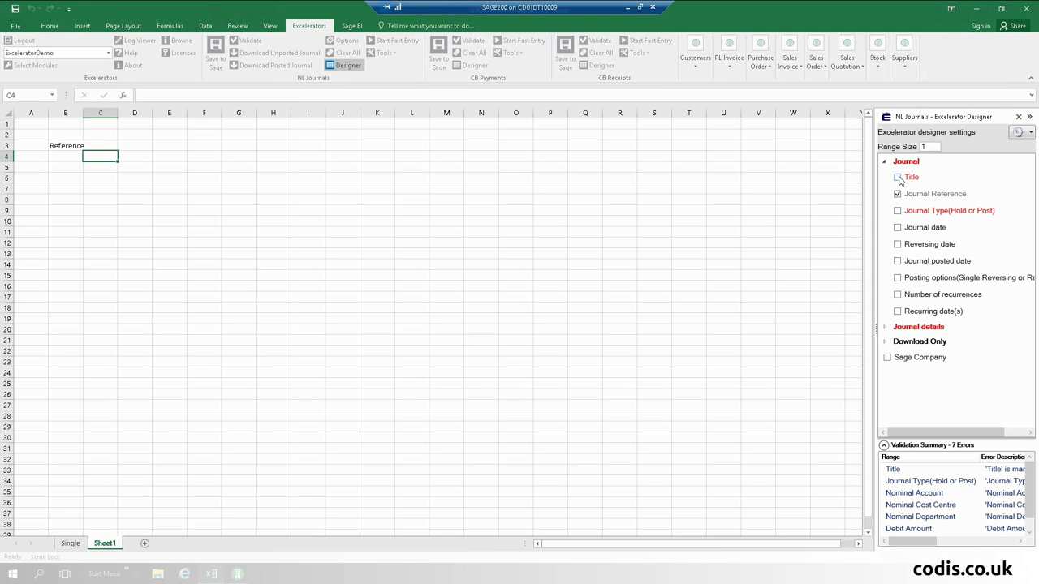
left_click(898, 178)
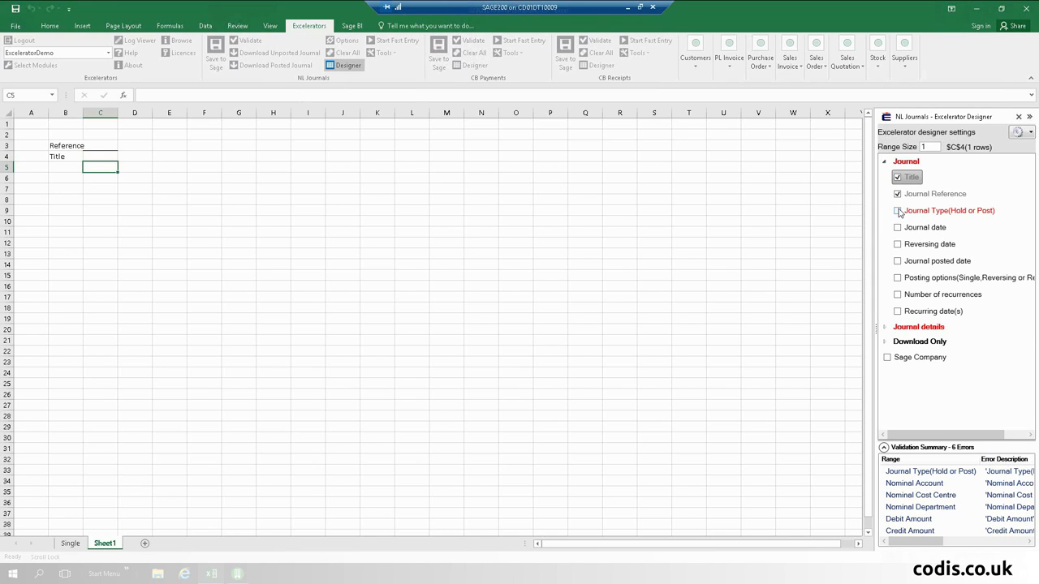
left_click(897, 211)
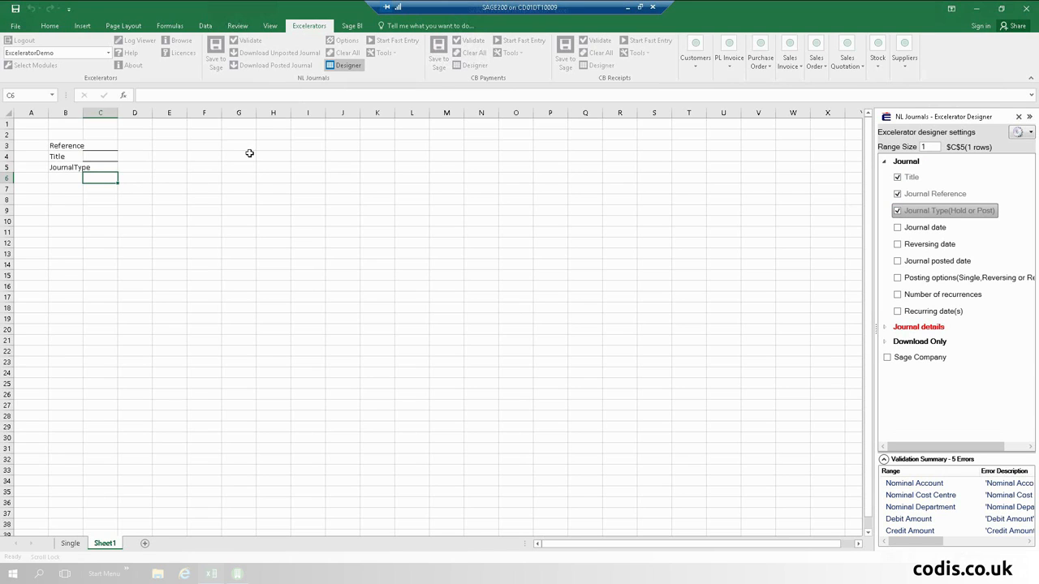
left_click(274, 144)
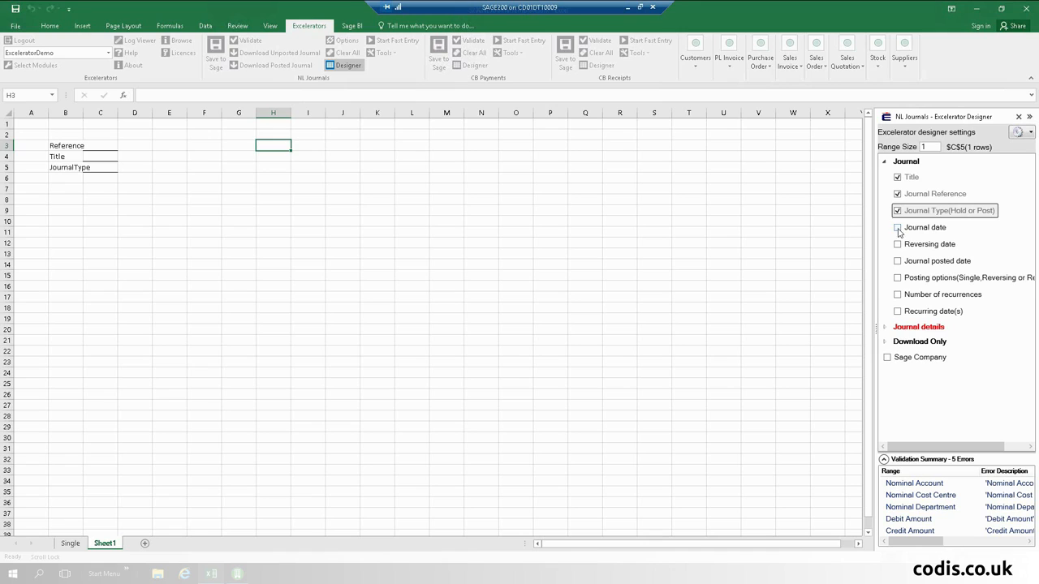
left_click(897, 228)
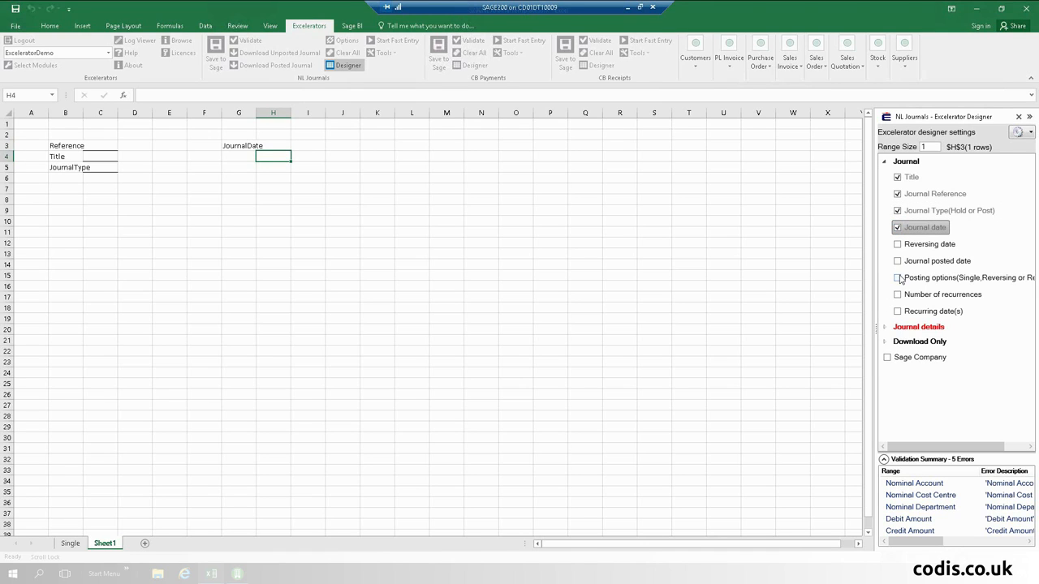
Step: Add the Posting options field at cell H4 and widen column G to fit its label
left_click(898, 277)
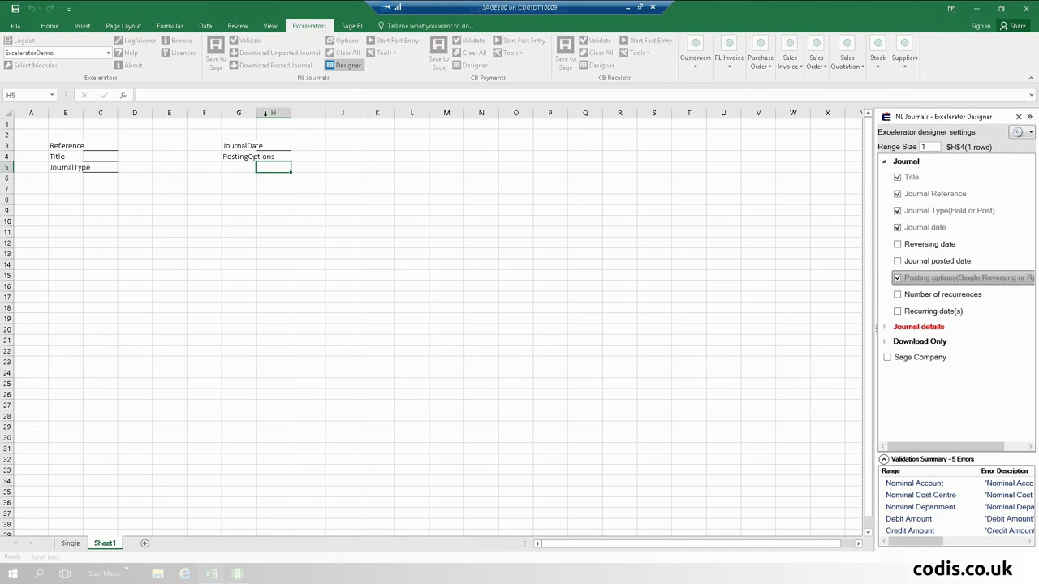
left_click_drag(255, 111, 277, 111)
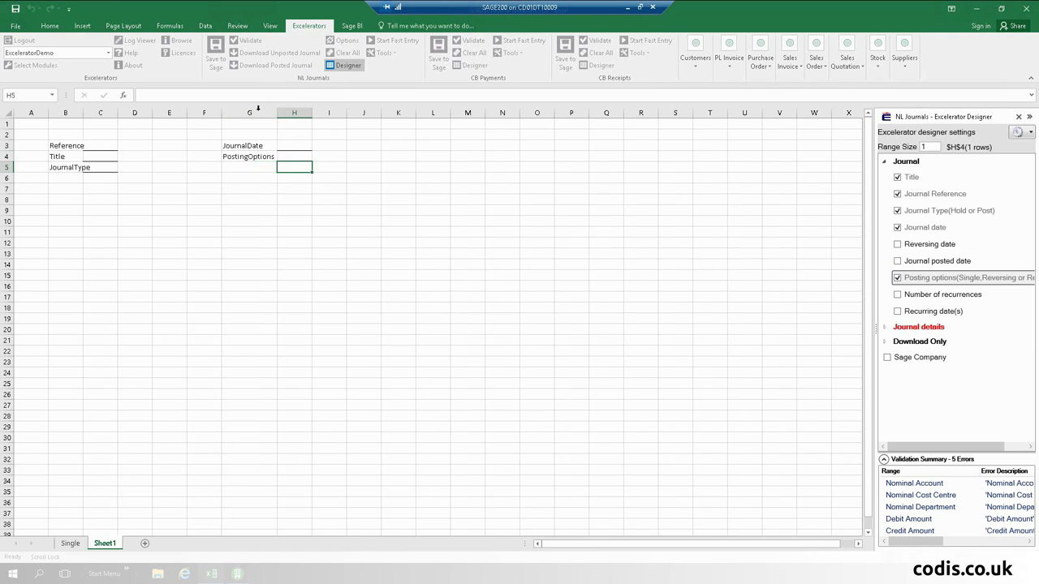
Step: Starting at B9 with a range size of 100 rows, add the Nominal Account, Nominal Cost Centre and Nominal Department columns
left_click(80, 213)
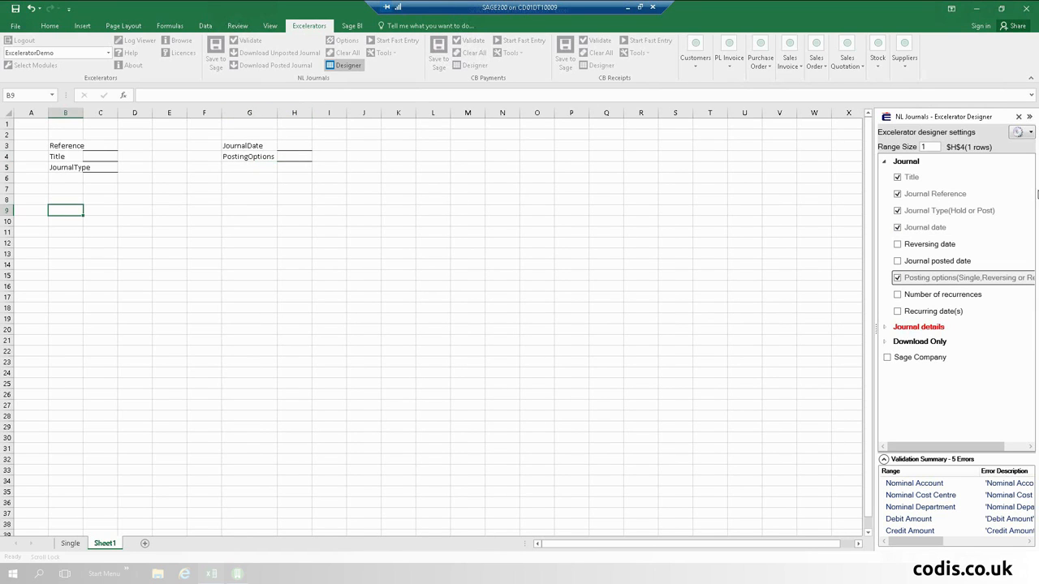
left_click(937, 146)
type("00")
left_click(888, 327)
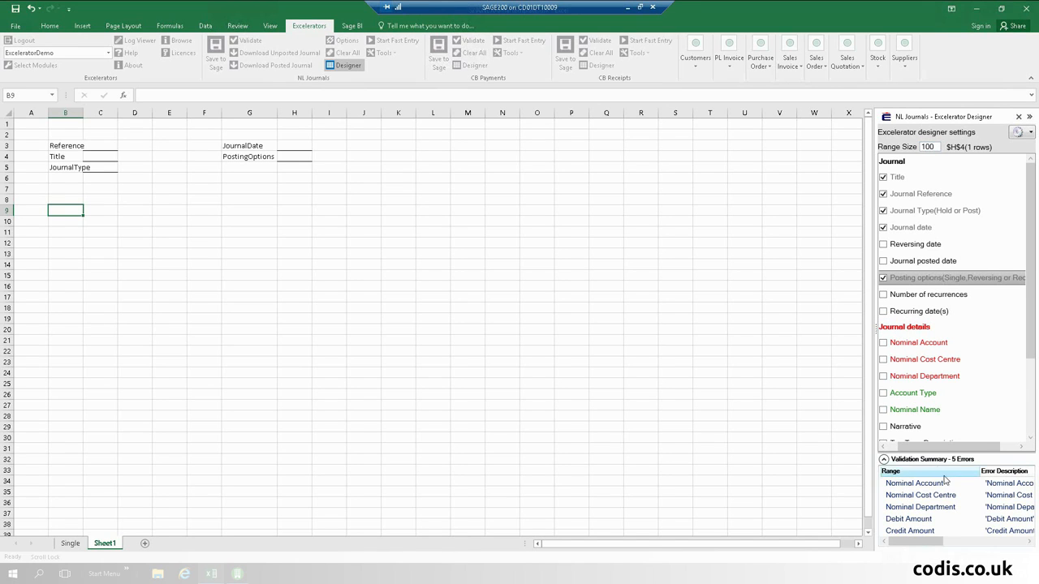
left_click_drag(948, 448, 923, 462)
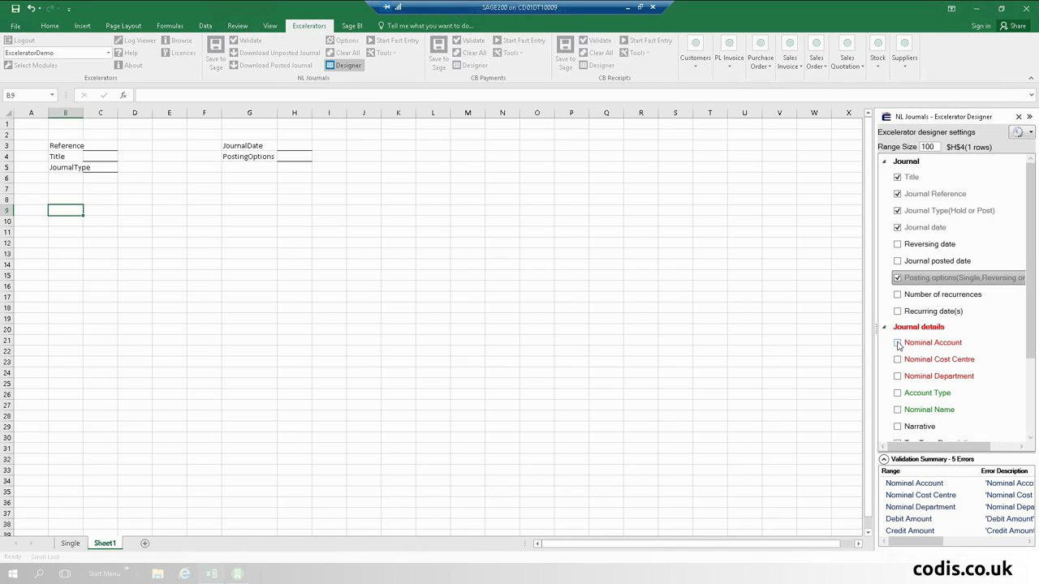
left_click(897, 343)
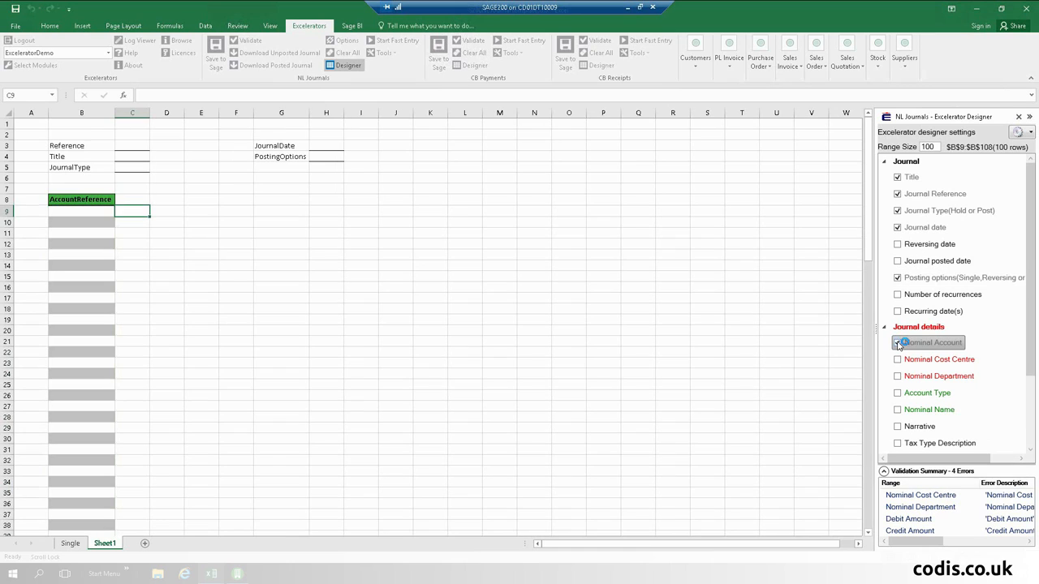
left_click(897, 360)
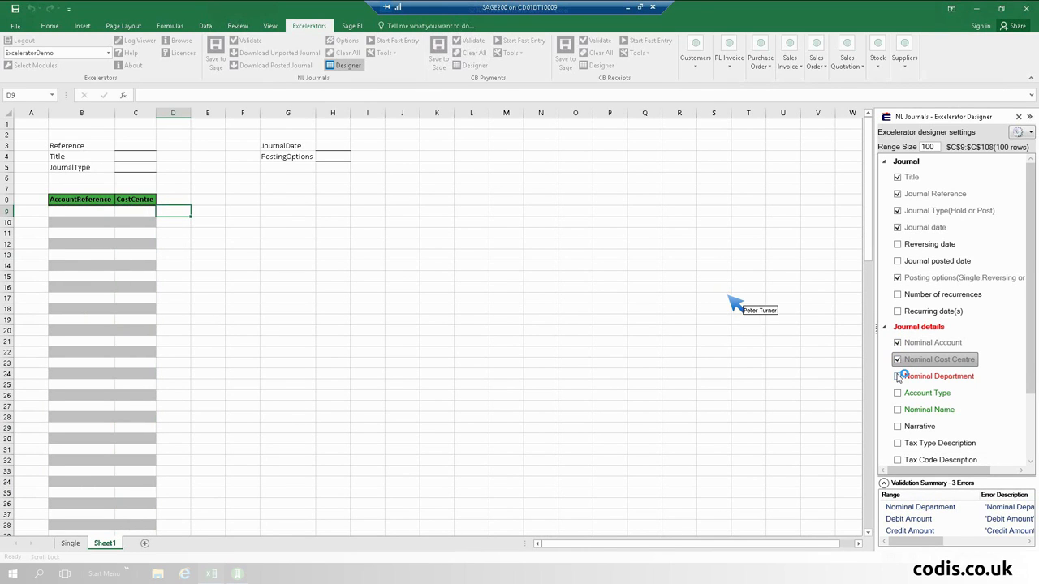
left_click(897, 376)
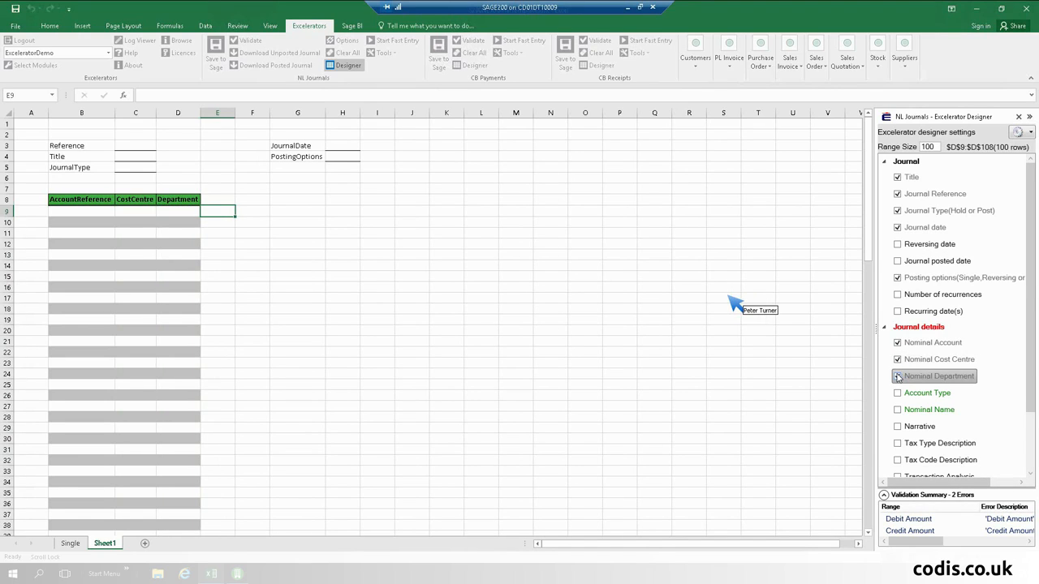
Step: Add the Debit Amount and Credit Amount columns at E9 and F9 and close the designer
scroll(962, 369, "down", 3)
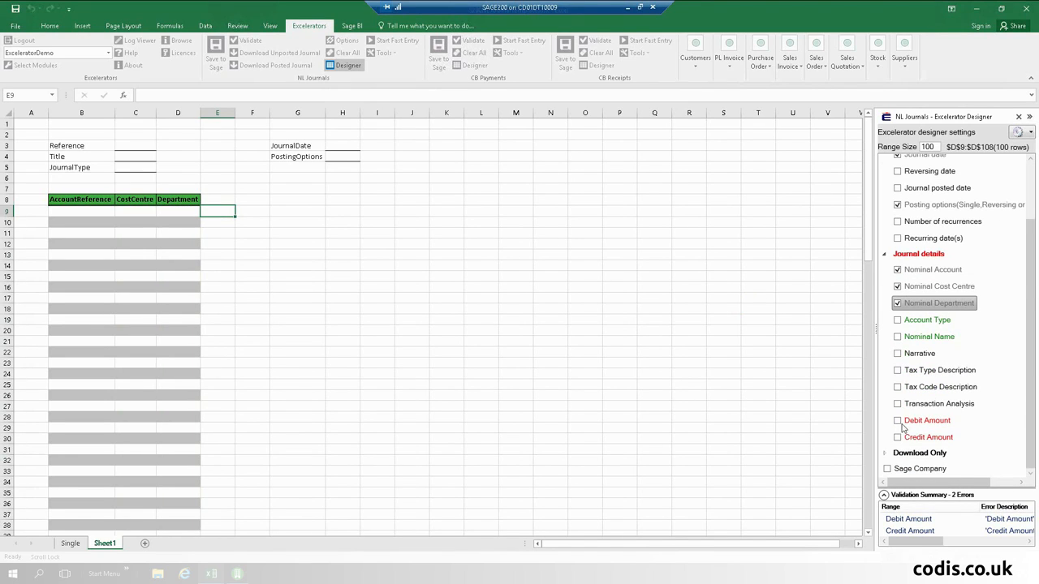
left_click(898, 421)
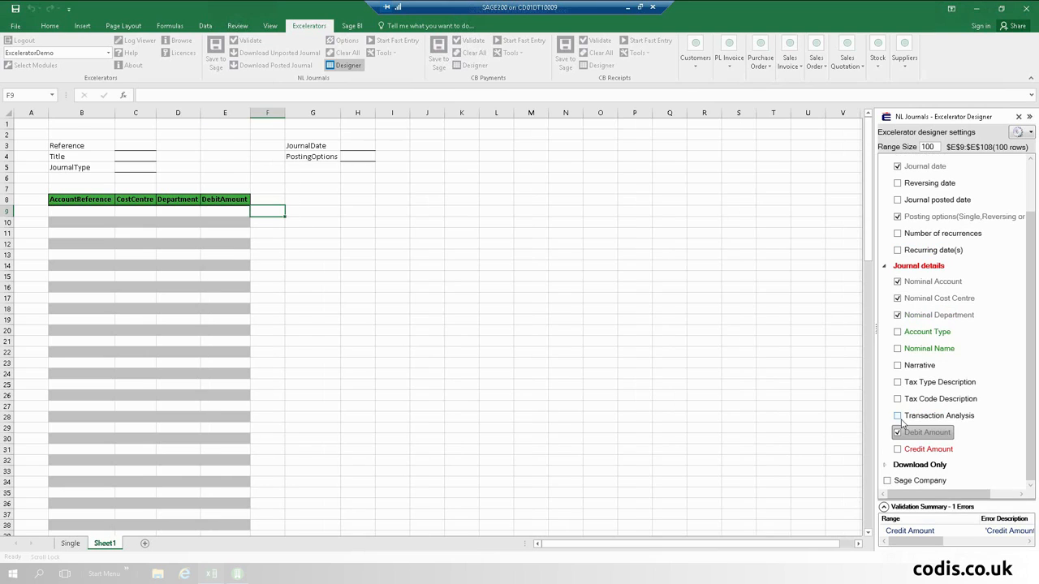
left_click(898, 451)
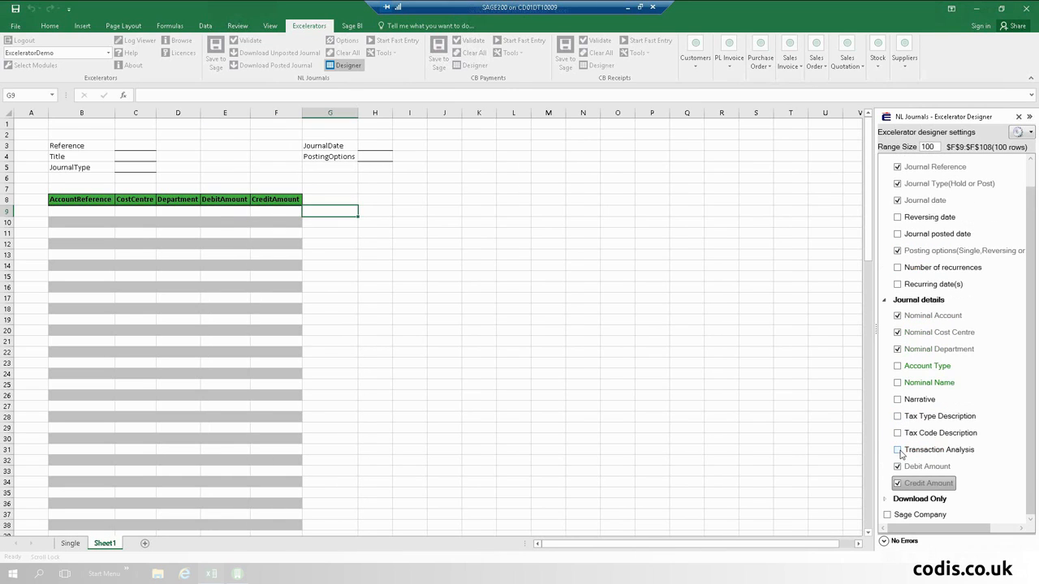
left_click(1017, 117)
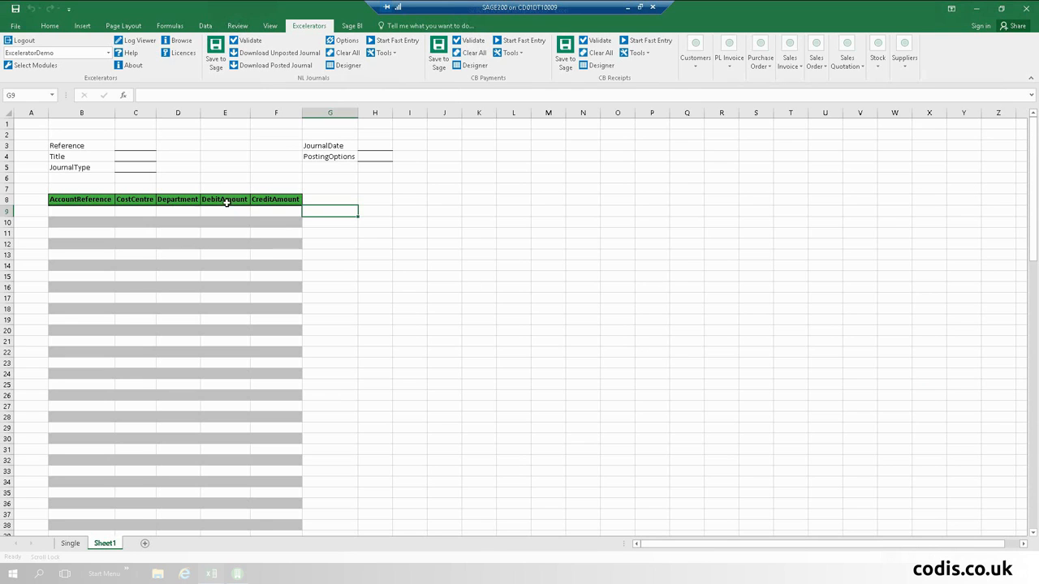
Step: Browse the available records to set PostingOptions to SINGLE and JournalType to POST
right_click(379, 162)
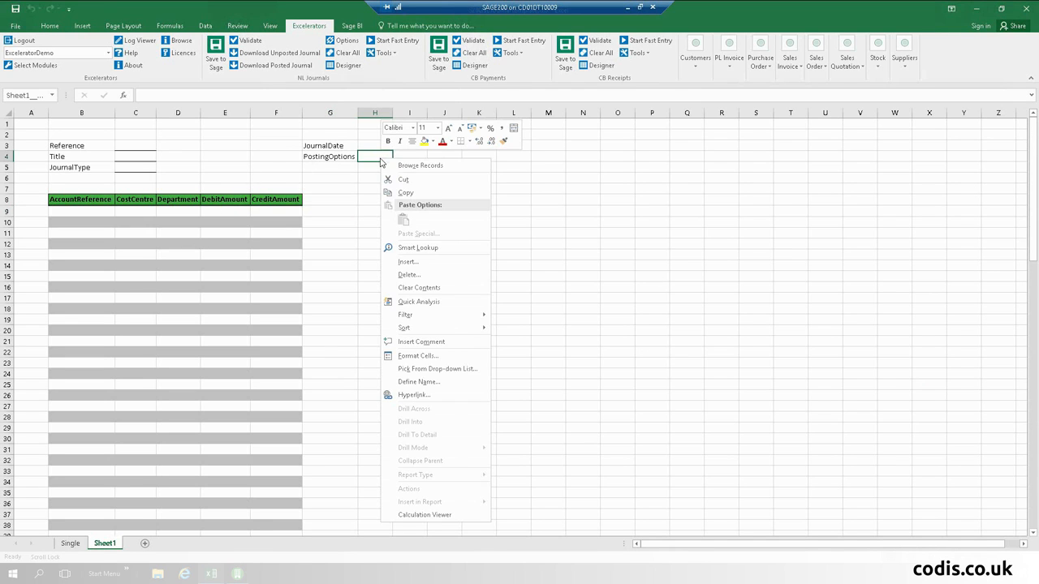
left_click(408, 164)
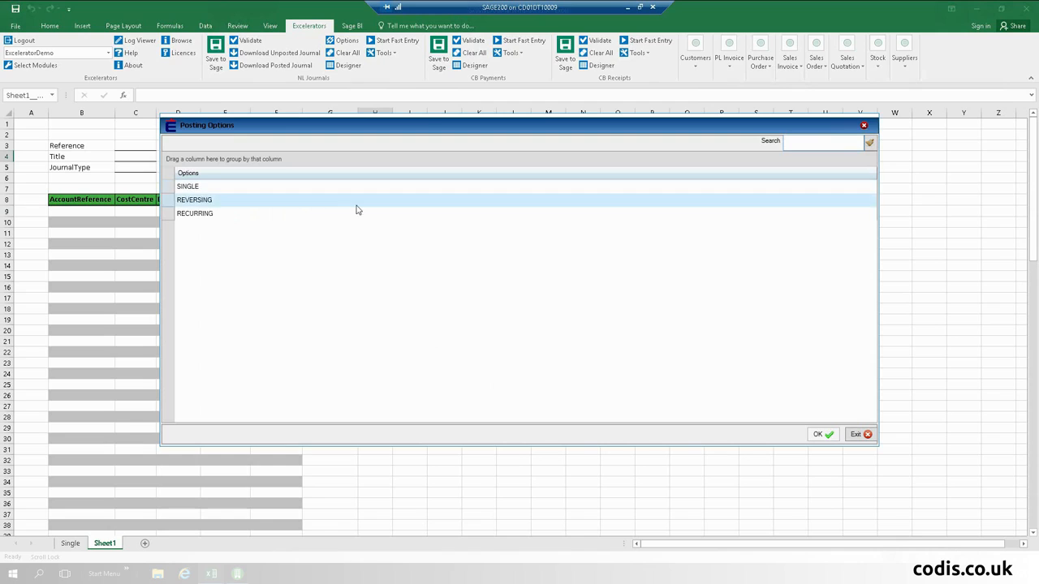
double_click(207, 186)
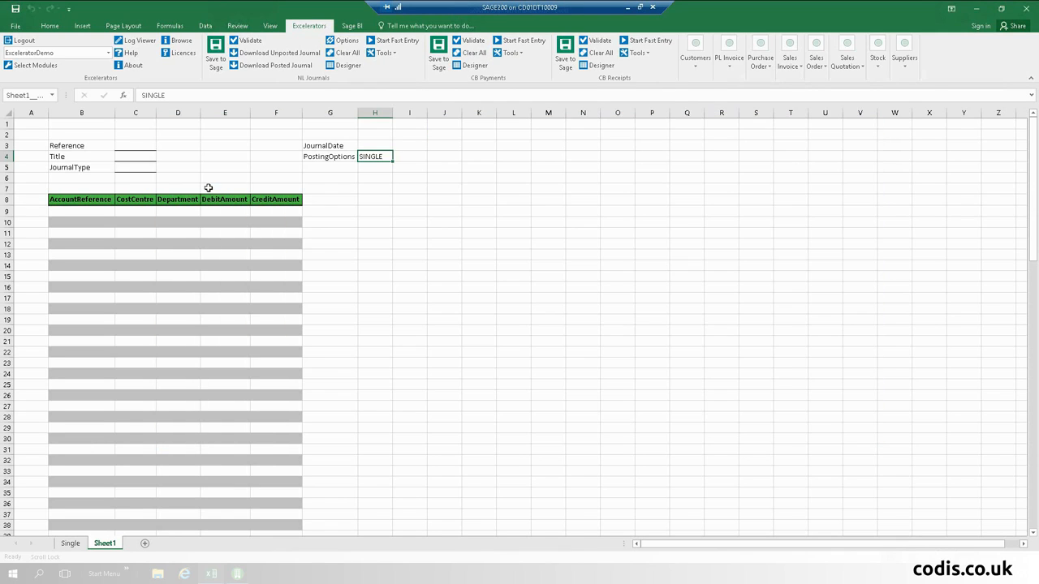
left_click(127, 168)
right_click(130, 168)
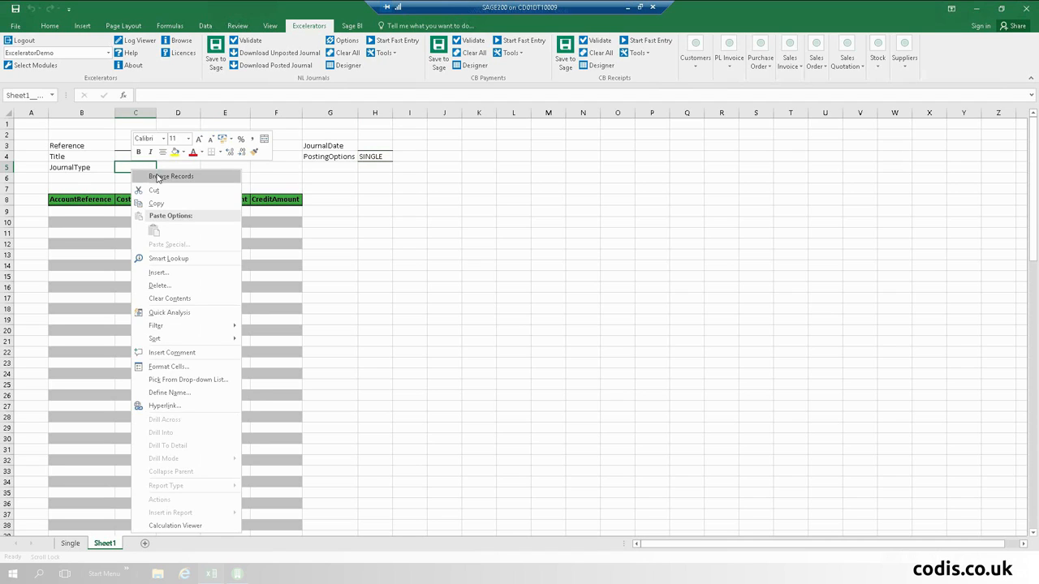
left_click(159, 177)
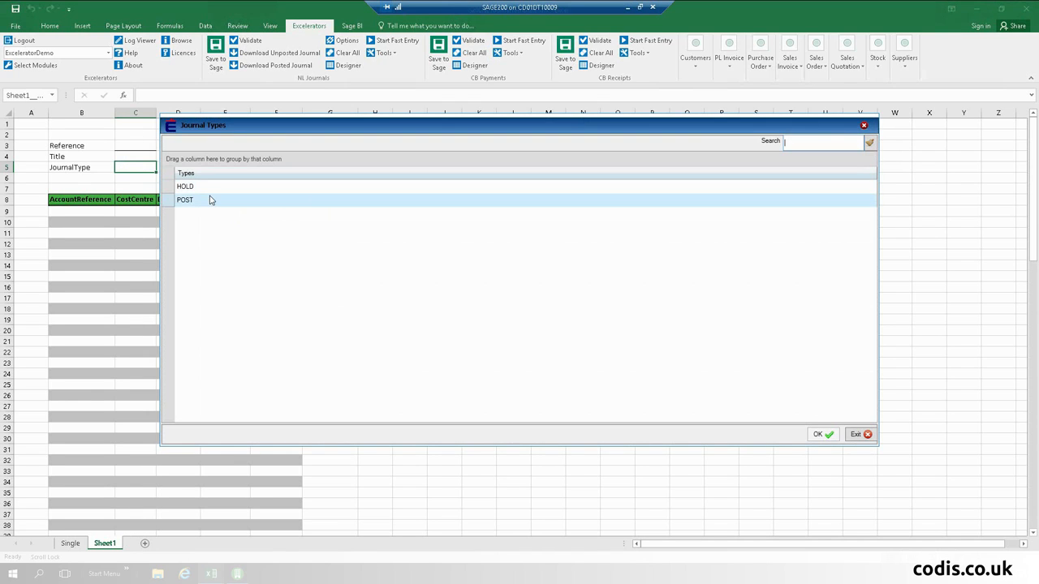
double_click(209, 200)
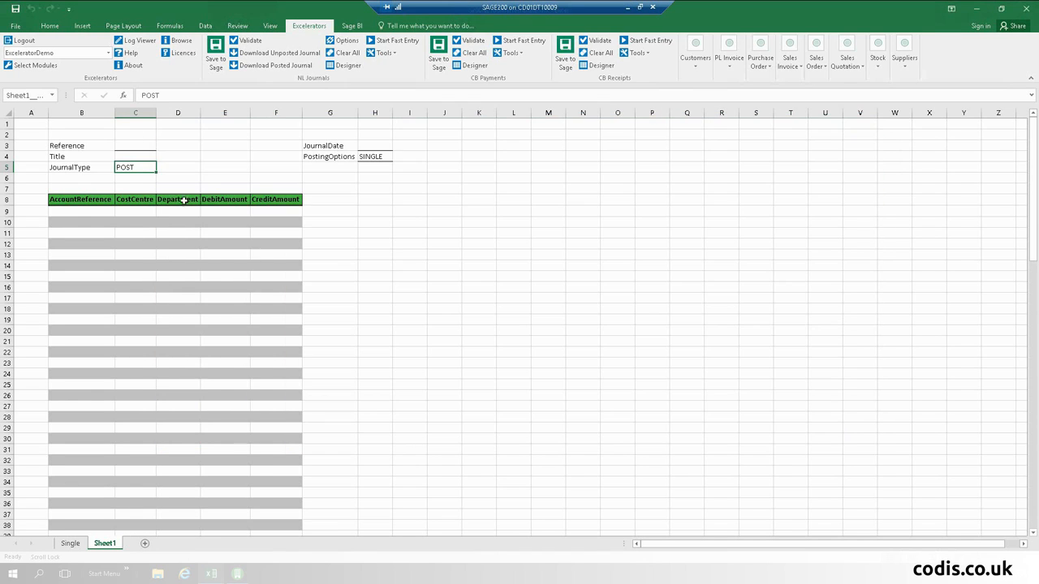
Step: Browse the nominal accounts from B9 and insert the five accounts from 02100 to 06100 into the AccountReference column
left_click(70, 208)
right_click(71, 208)
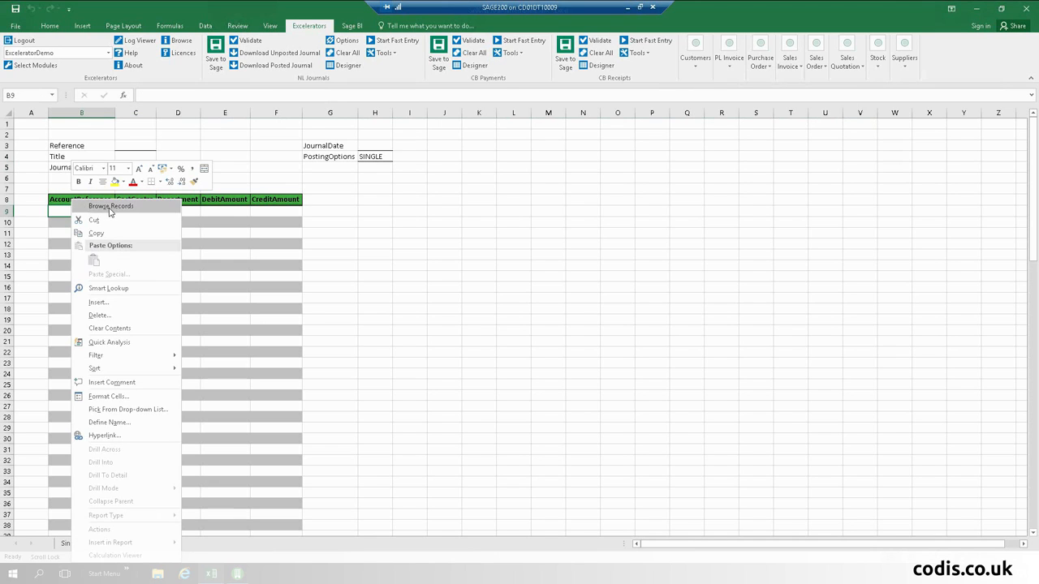
left_click(110, 210)
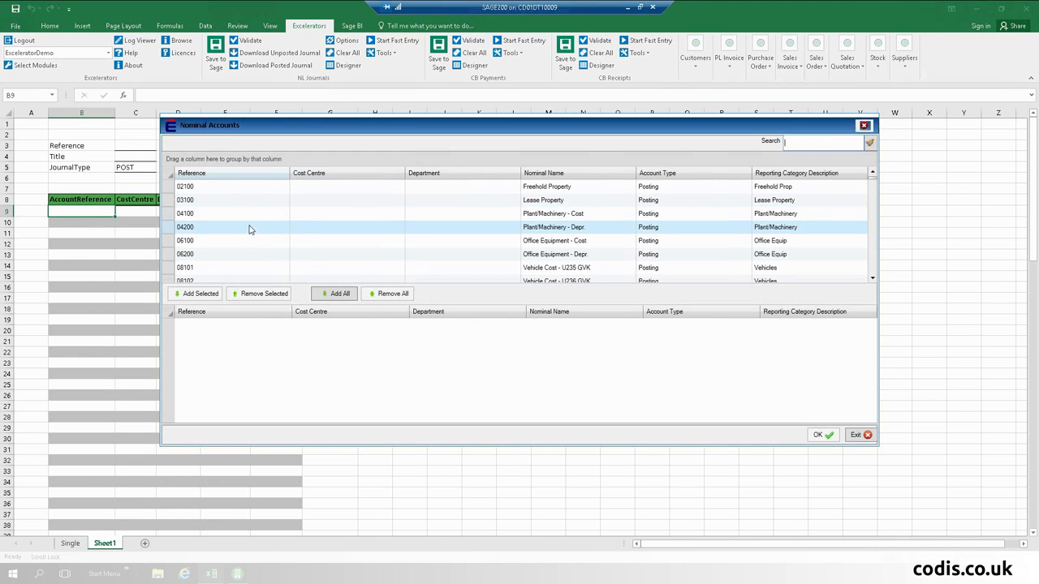
left_click(249, 192)
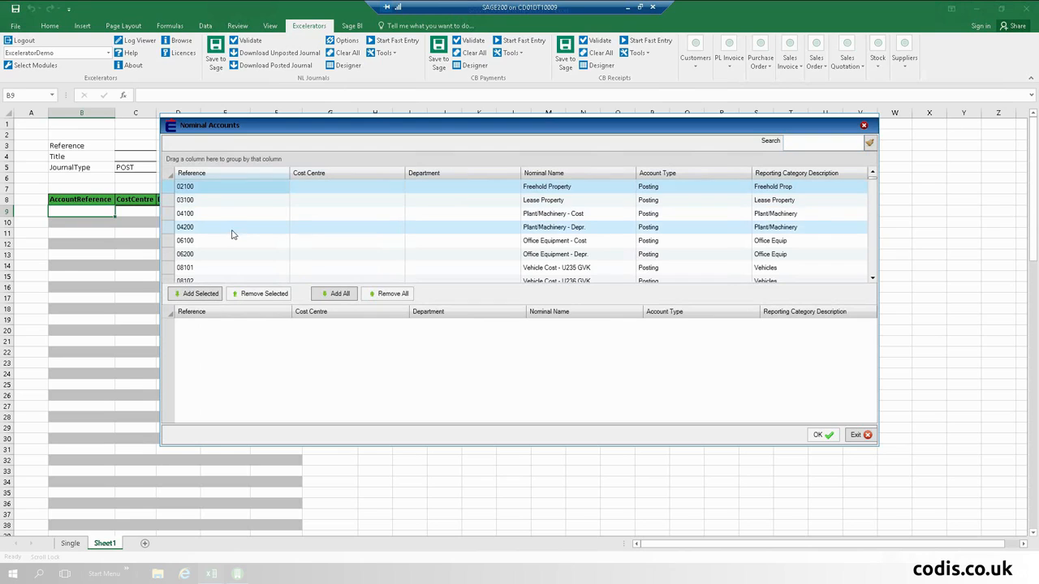
left_click(230, 239, "shift")
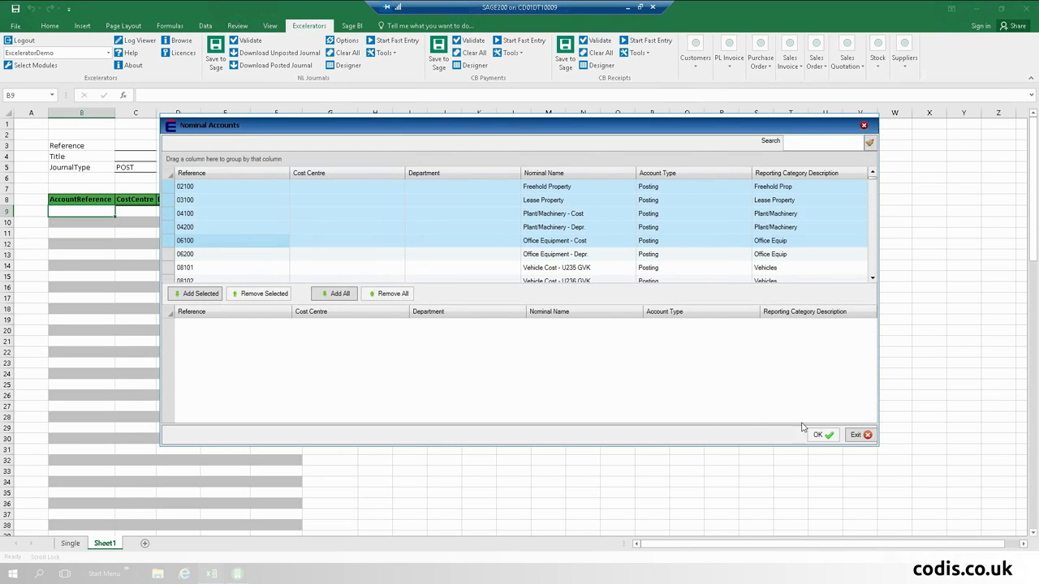
left_click(201, 294)
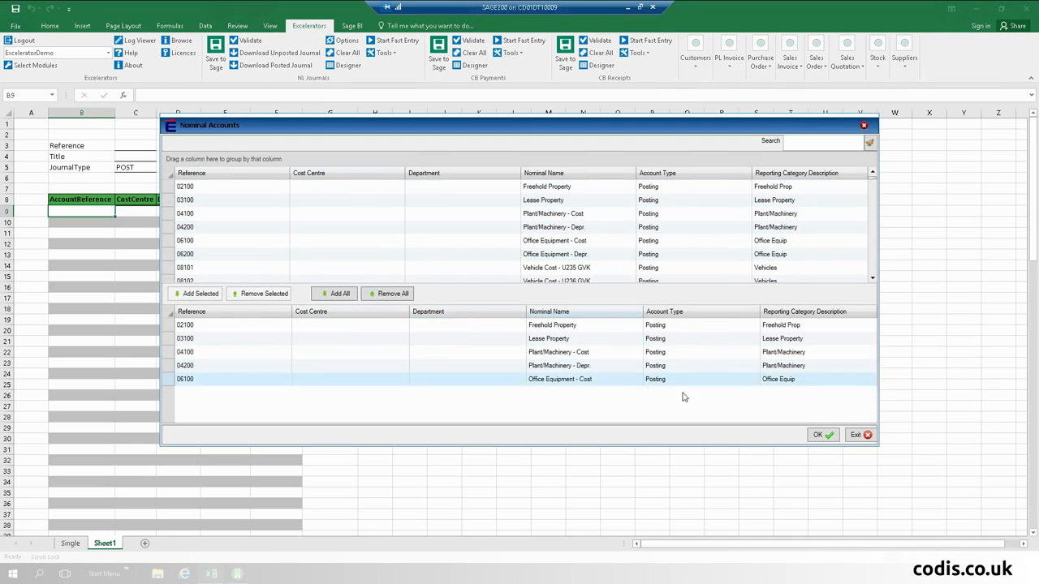
left_click(824, 436)
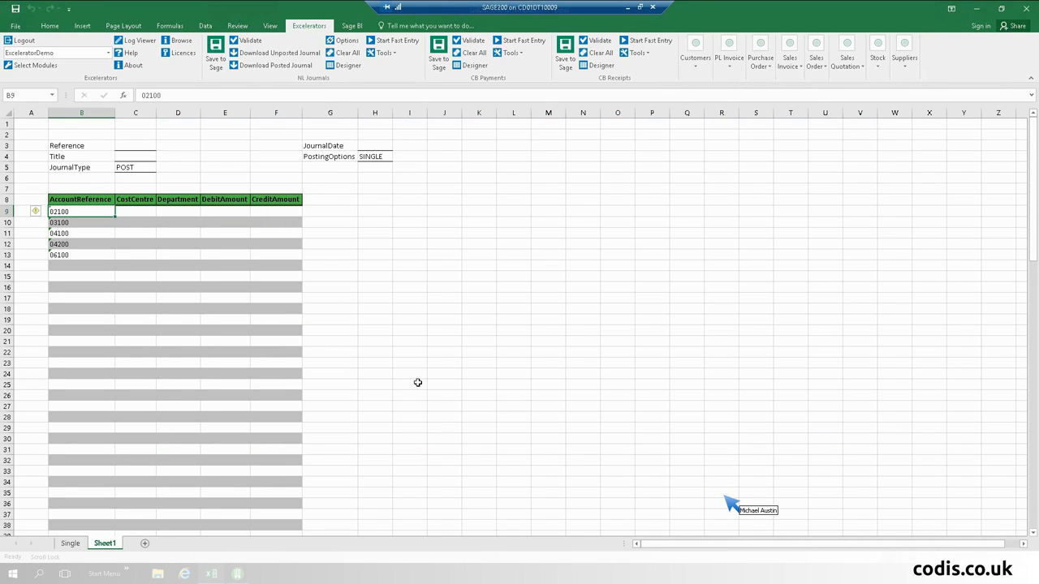
left_click(226, 209)
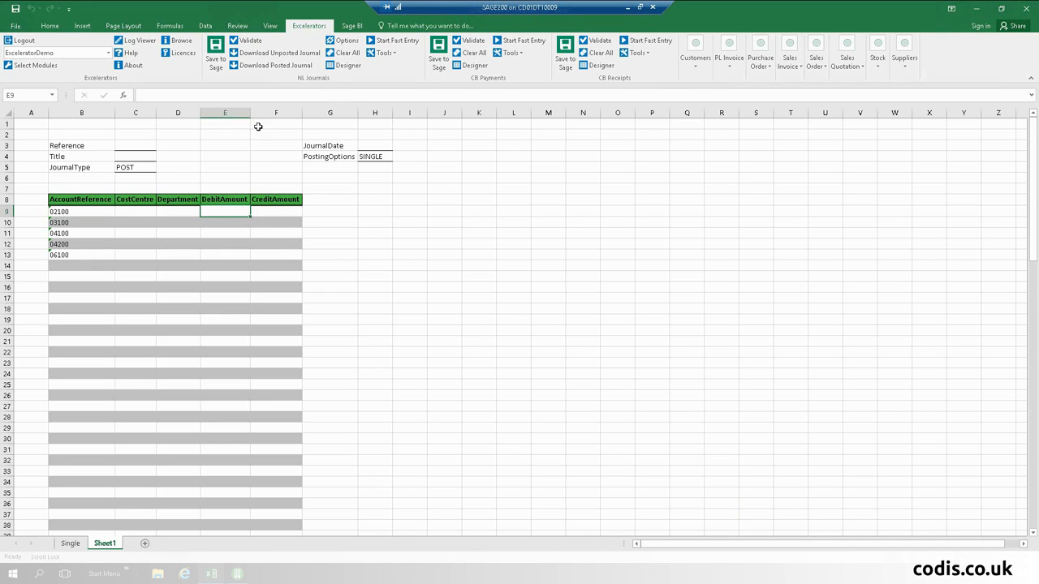
Step: Rename the AccountReference column heading in B8 as "Nominal a/c"
left_click(88, 201)
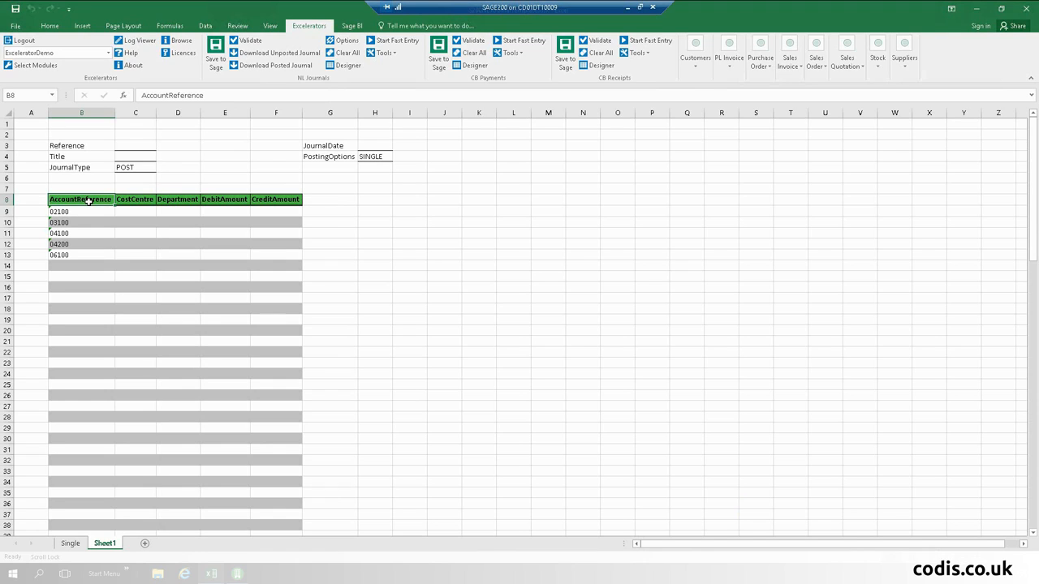
type("Nominal")
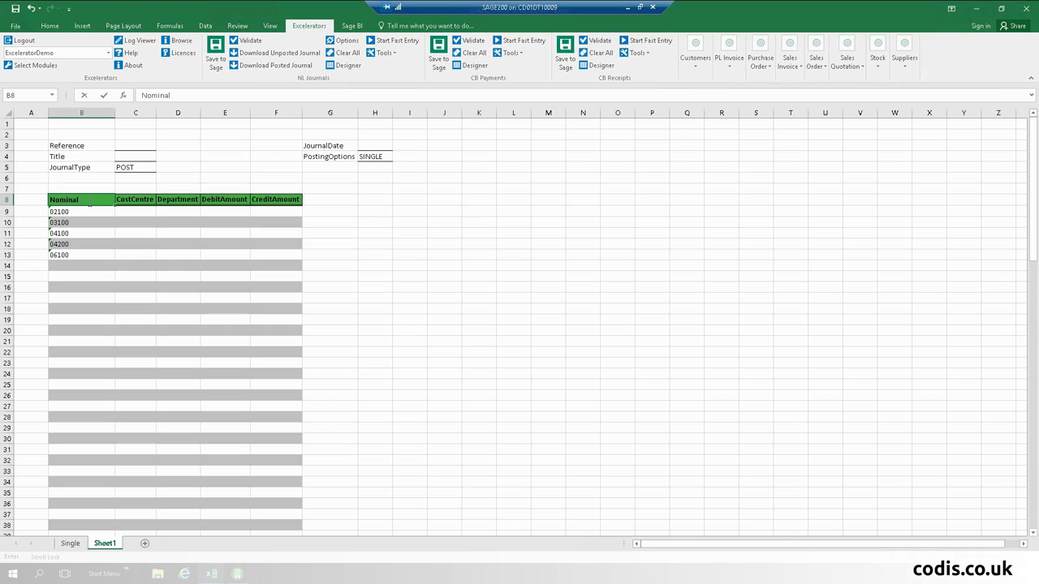
type(" a")
key("Return")
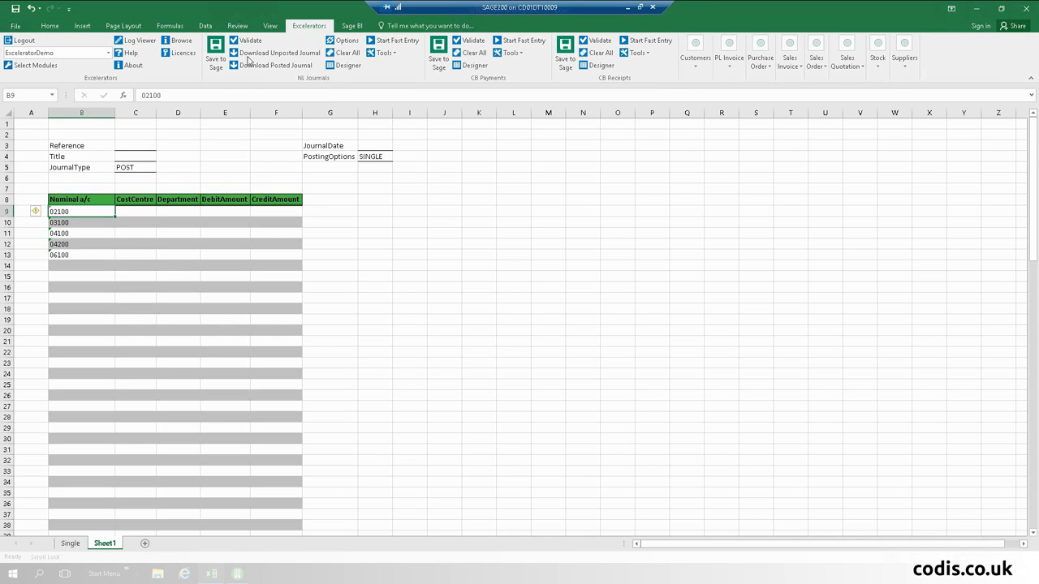
Step: Clear all journal entries and download the unposted journal "Not Enough Hours in the day" into the template, fitting column H to the date
left_click(344, 53)
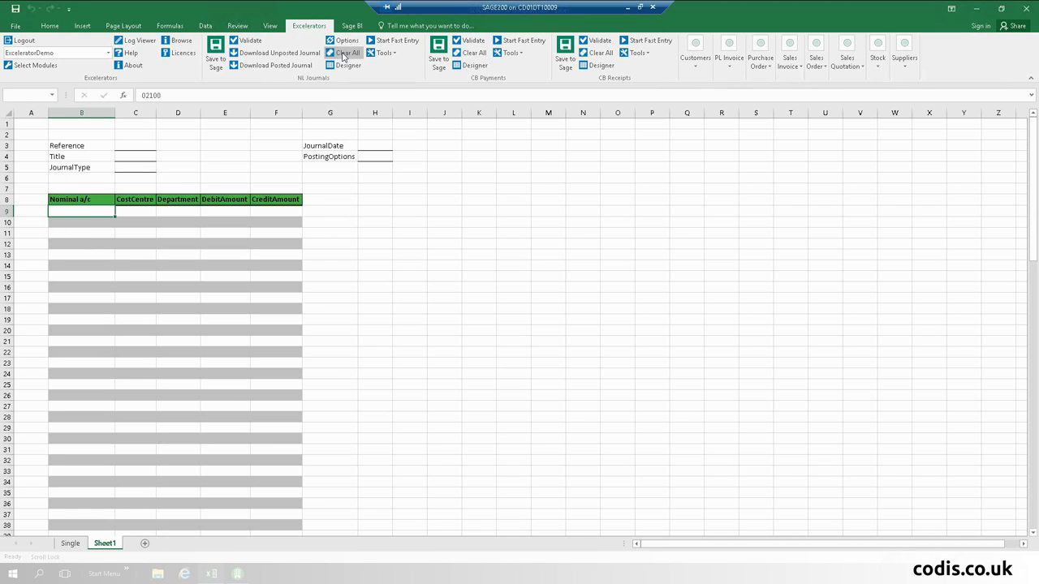
left_click(278, 52)
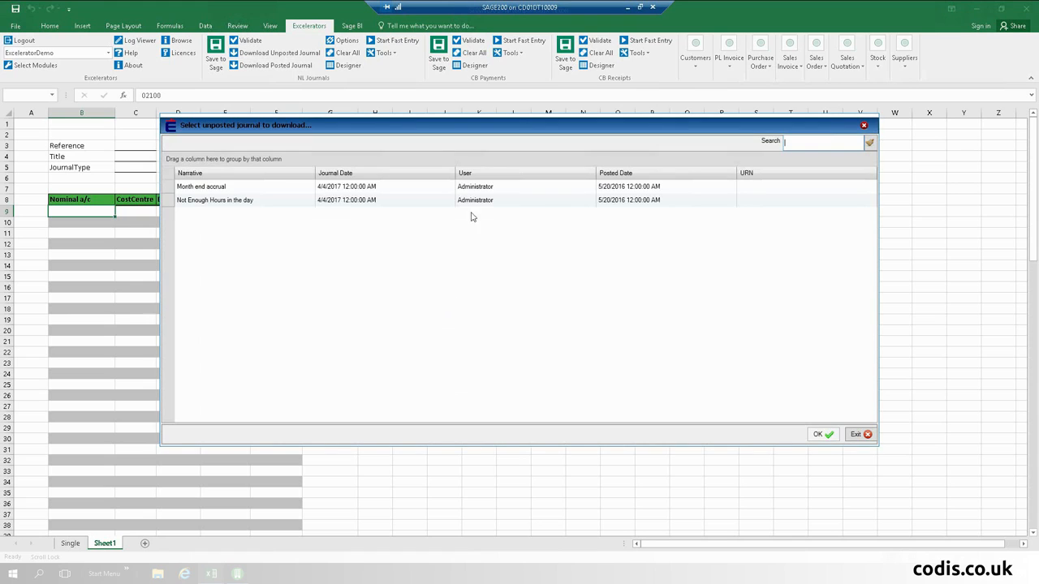
double_click(351, 205)
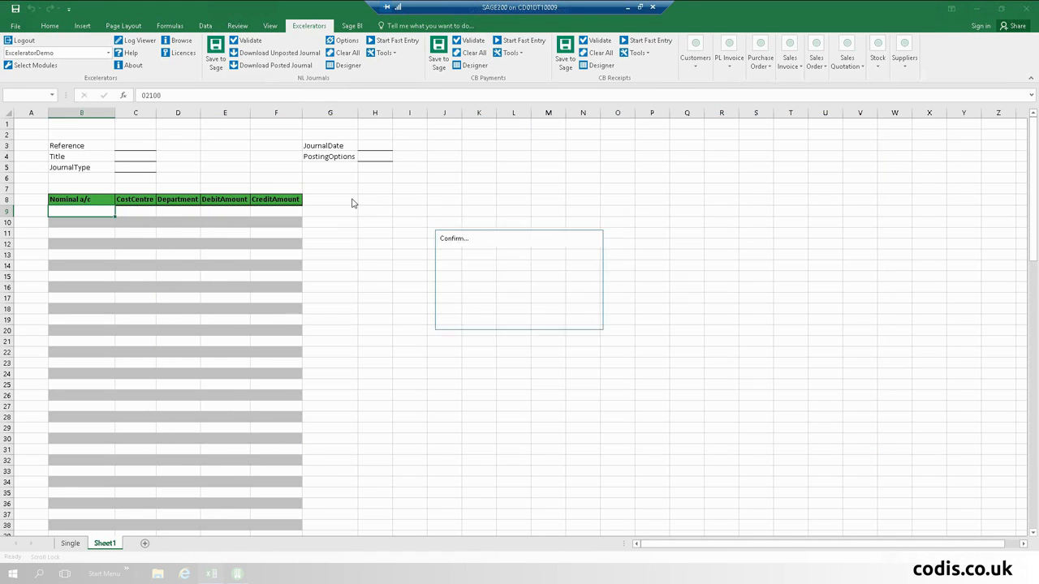
left_click(546, 286)
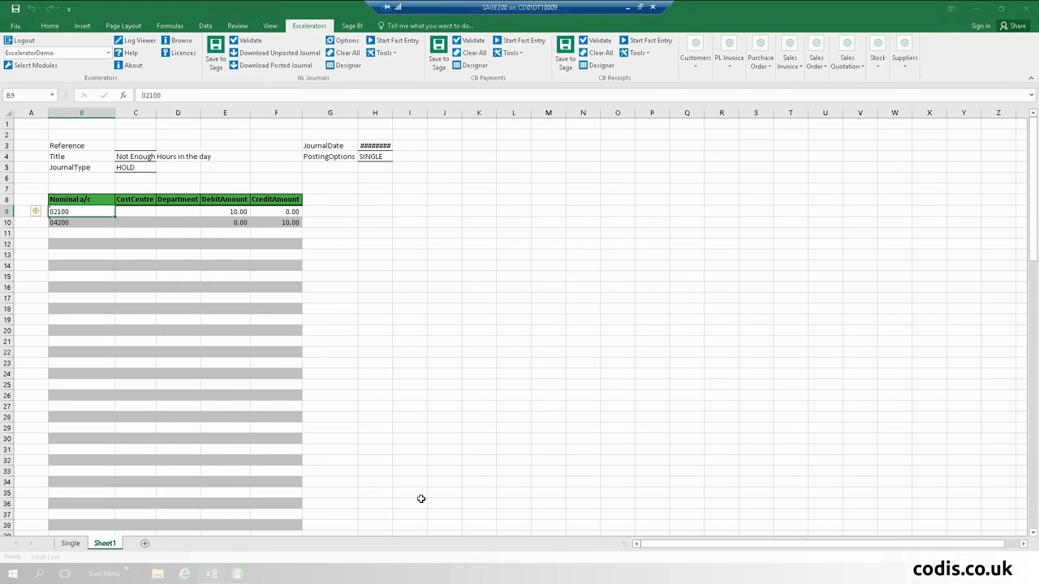
double_click(393, 116)
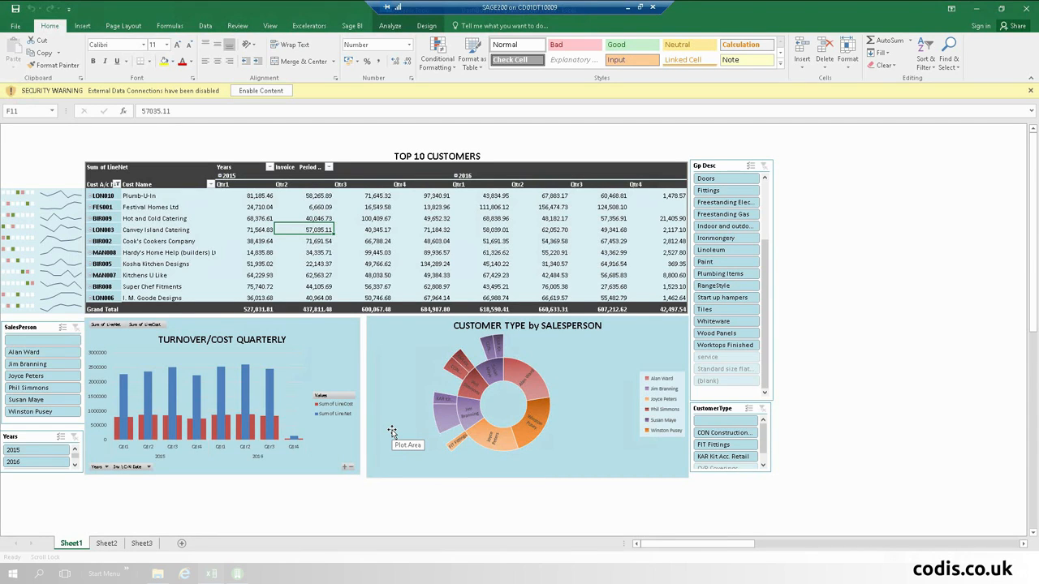
Step: Enable the external data connections in the Top 10 Customers dashboard workbook and view the Customer Type by Salesperson chart up close
left_click(262, 92)
mouse_move(243, 382)
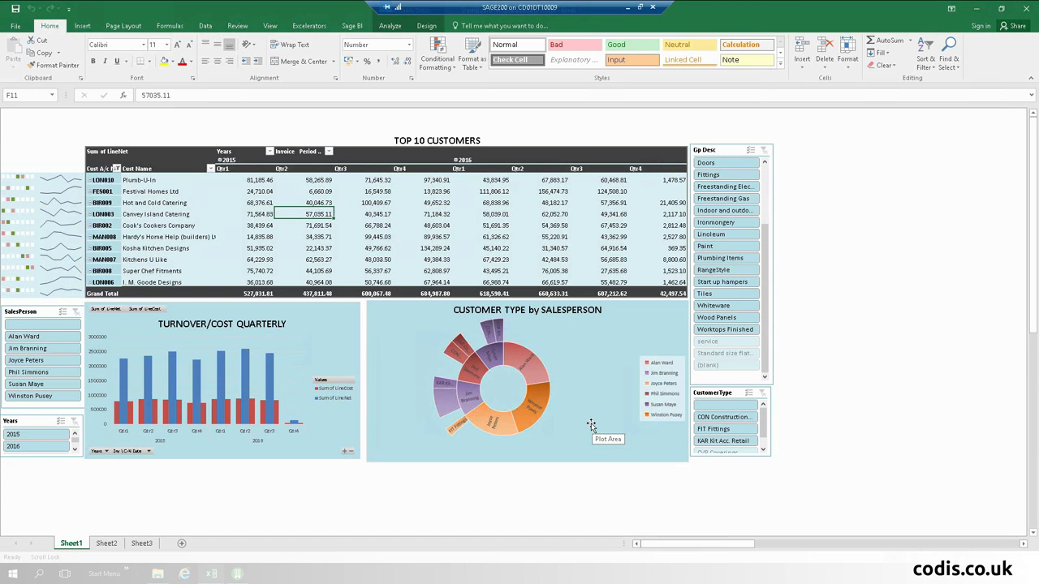
scroll(589, 423, "up", 3, "ctrl")
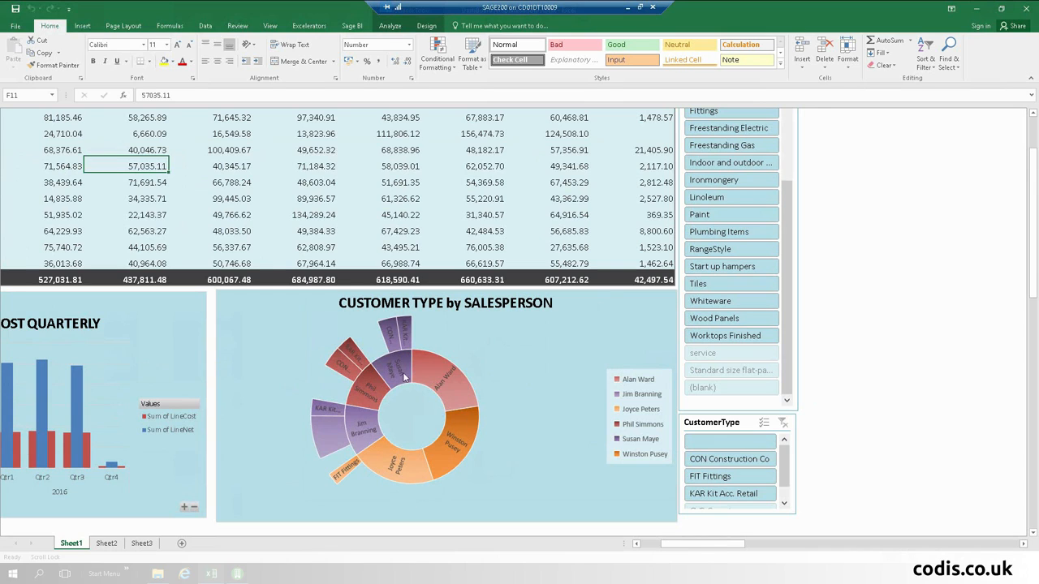
Step: Open the S200CustomerDemo workbook from the AA Demo 01 folder and show the Customers template on Sheet1
mouse_move(375, 451)
mouse_move(158, 575)
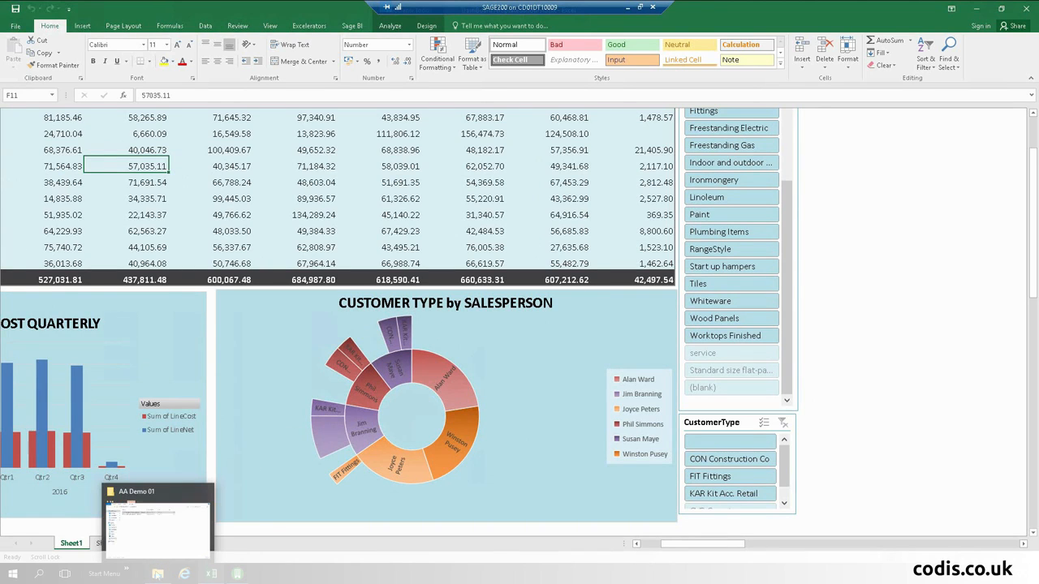
left_click(157, 575)
double_click(405, 197)
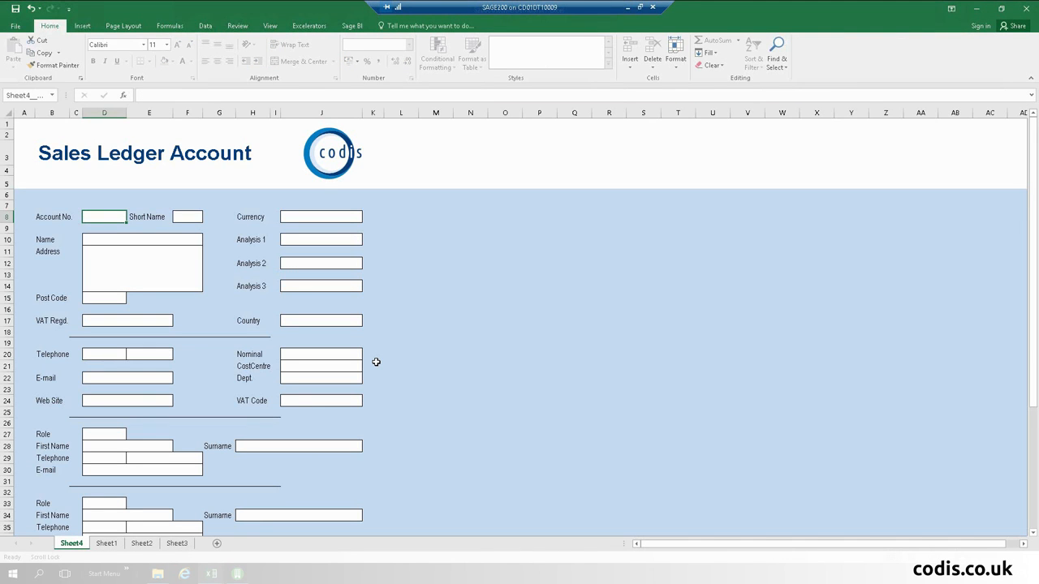
left_click(114, 545)
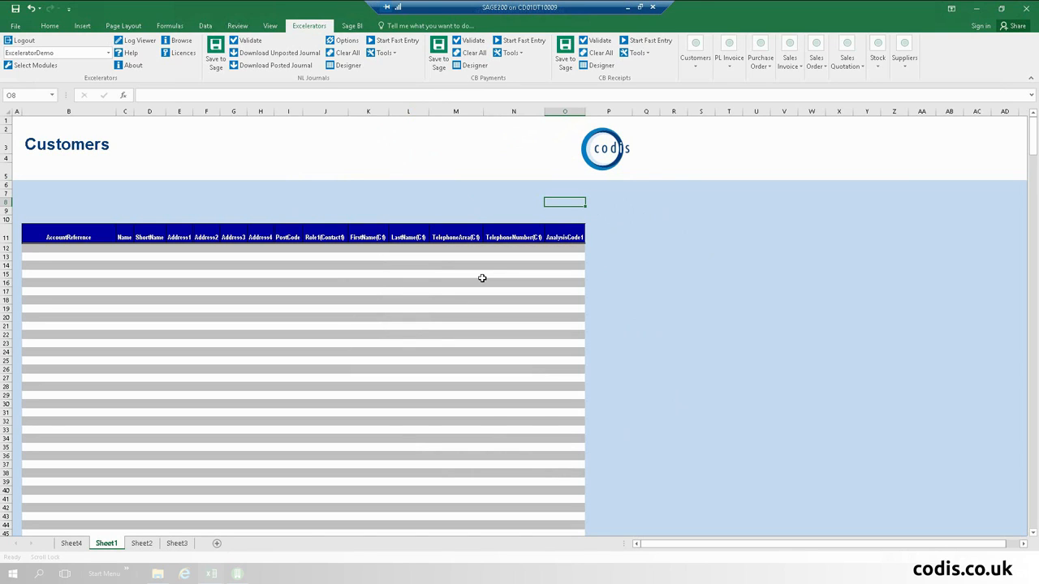
Step: Add an Analysis Code 2 column at P12 of the Customers template with the Excelerator Designer, and close the designer
left_click(696, 65)
left_click(777, 116)
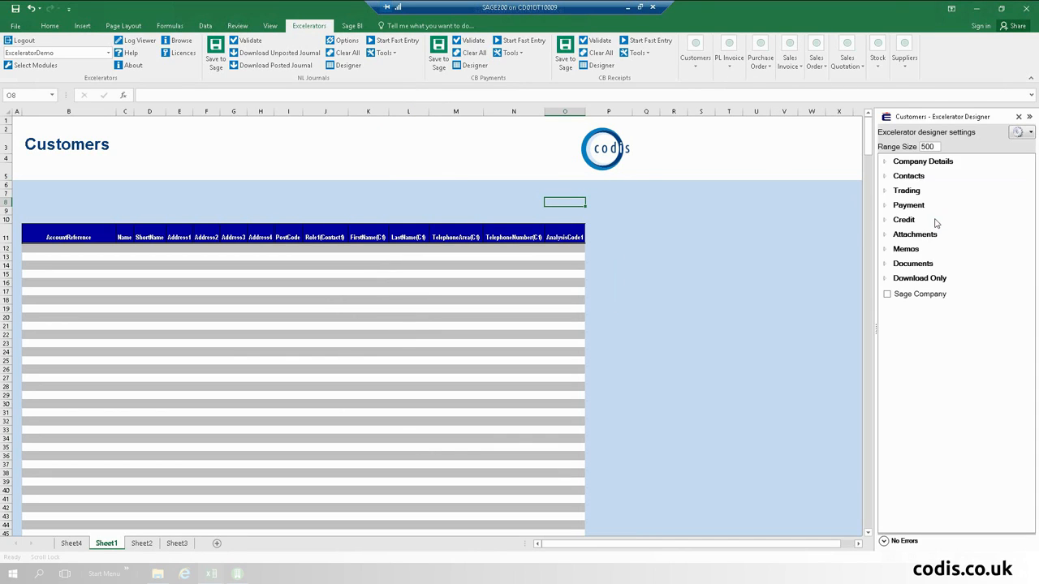
left_click(885, 192)
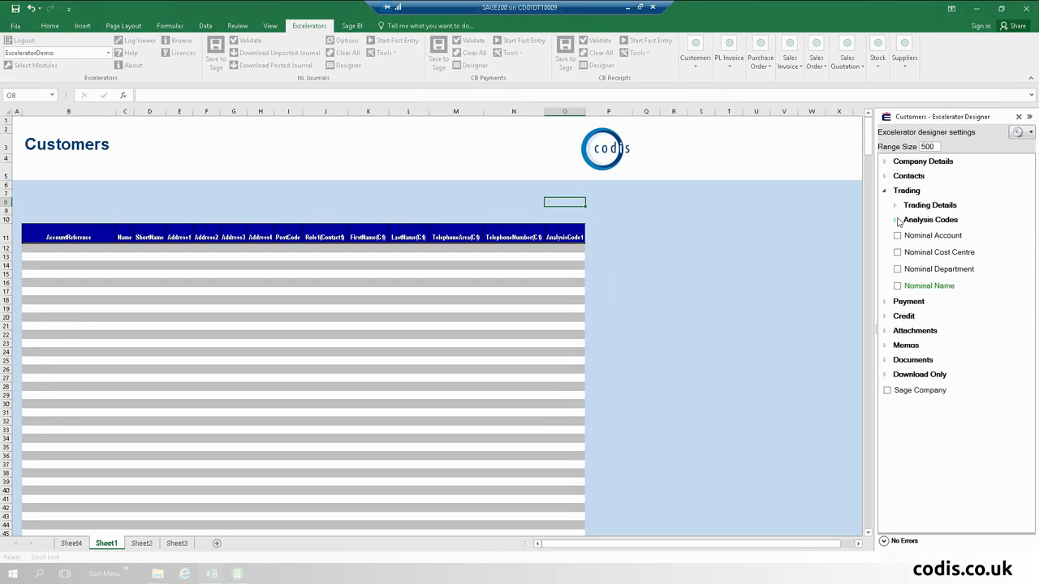
left_click(896, 219)
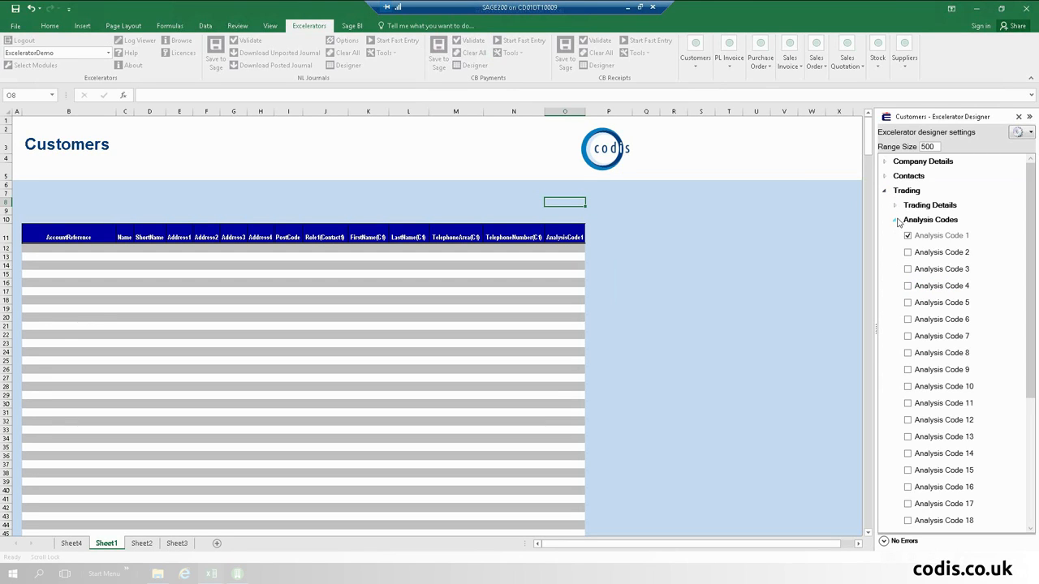
left_click(596, 246)
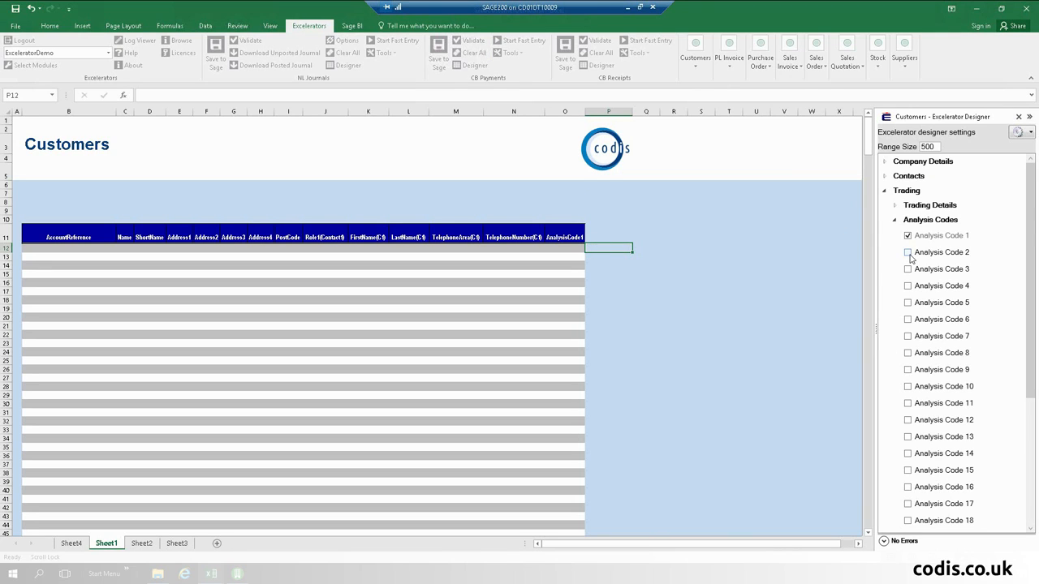
left_click(908, 254)
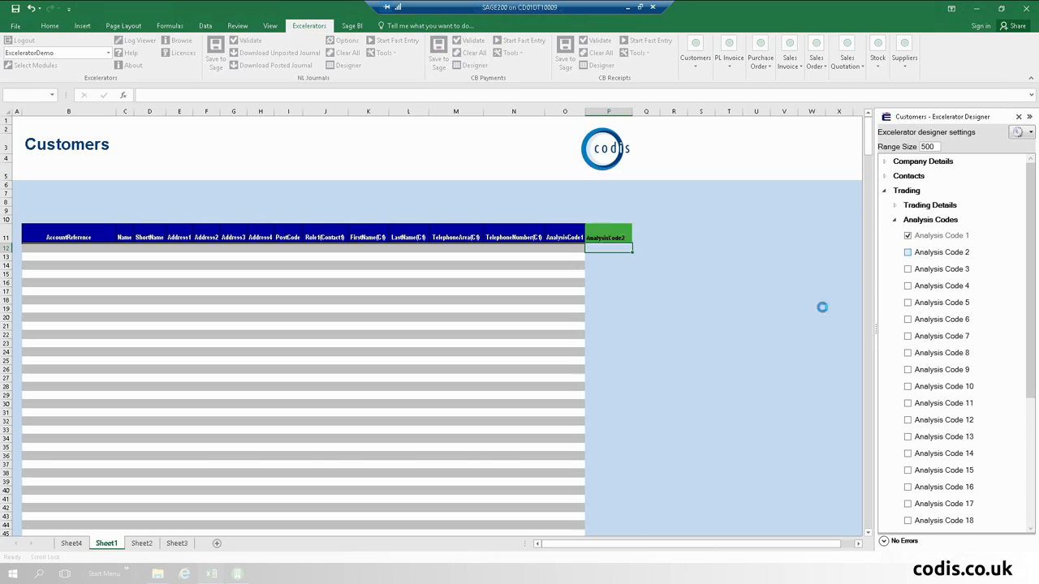
left_click(908, 253)
left_click(908, 253)
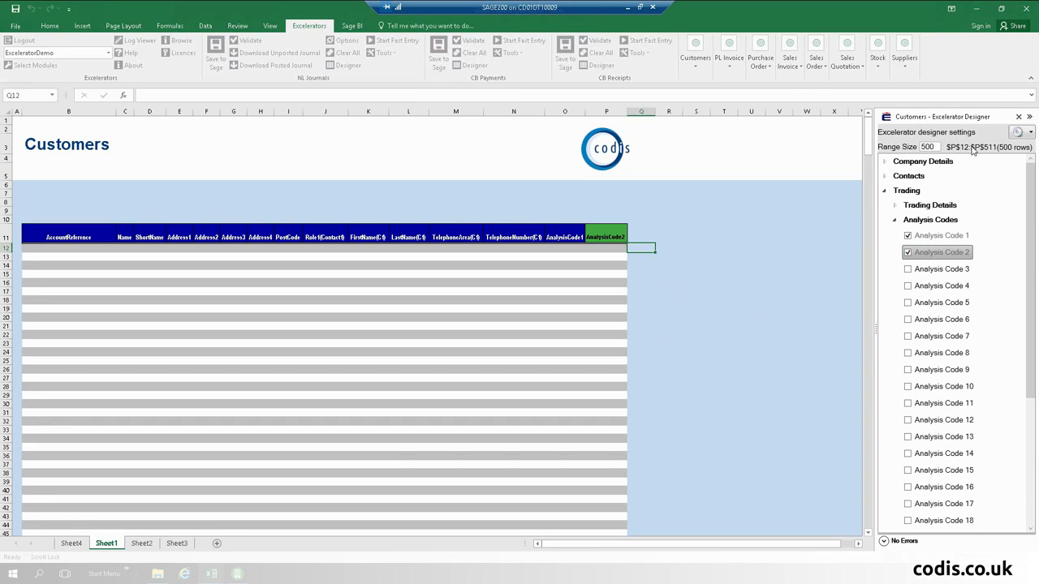
left_click(1018, 117)
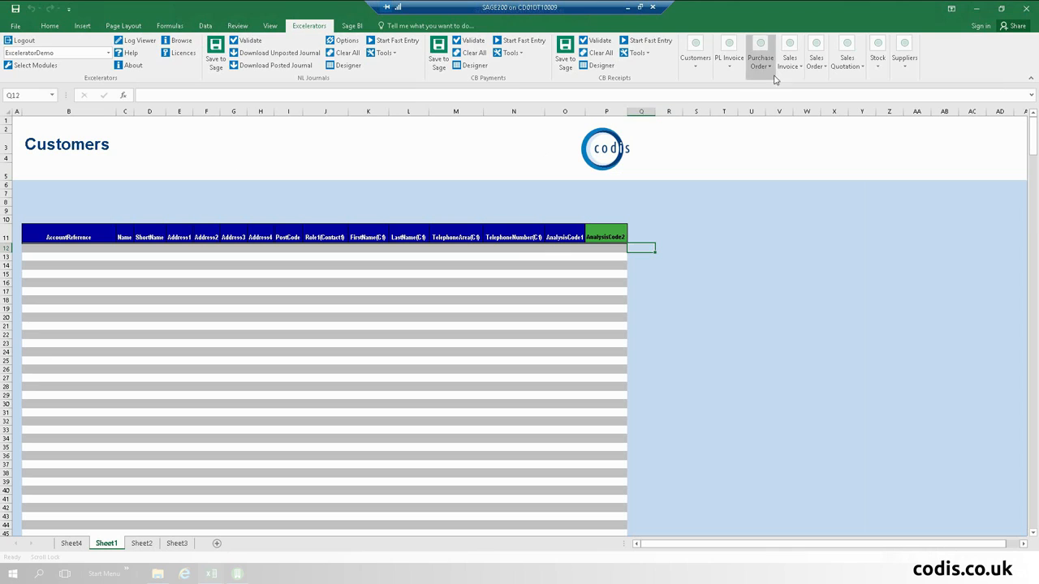
Step: Download all customers from Sage into the Customers template, clearing the sheet first
left_click(707, 72)
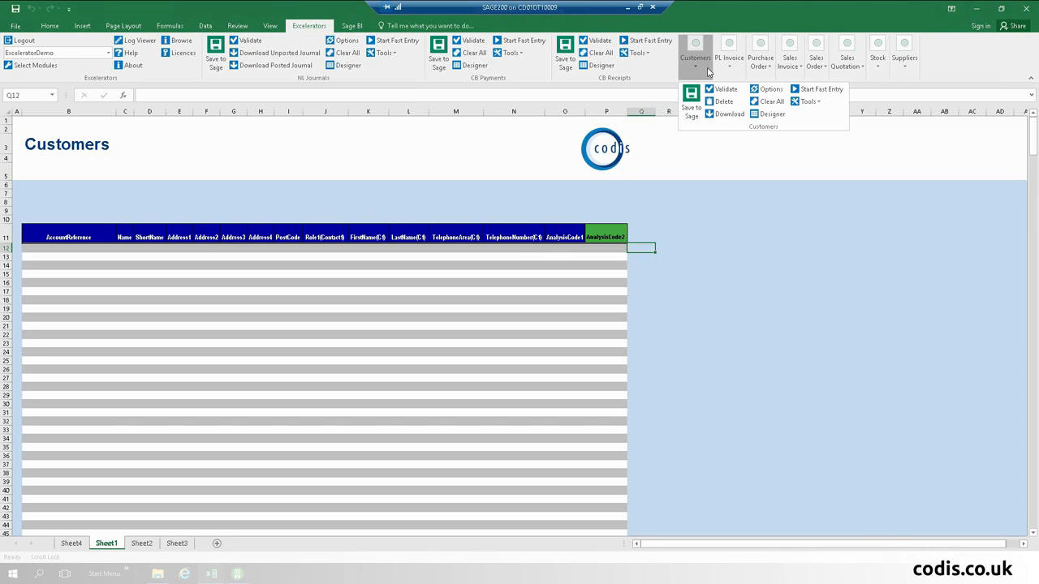
left_click(726, 114)
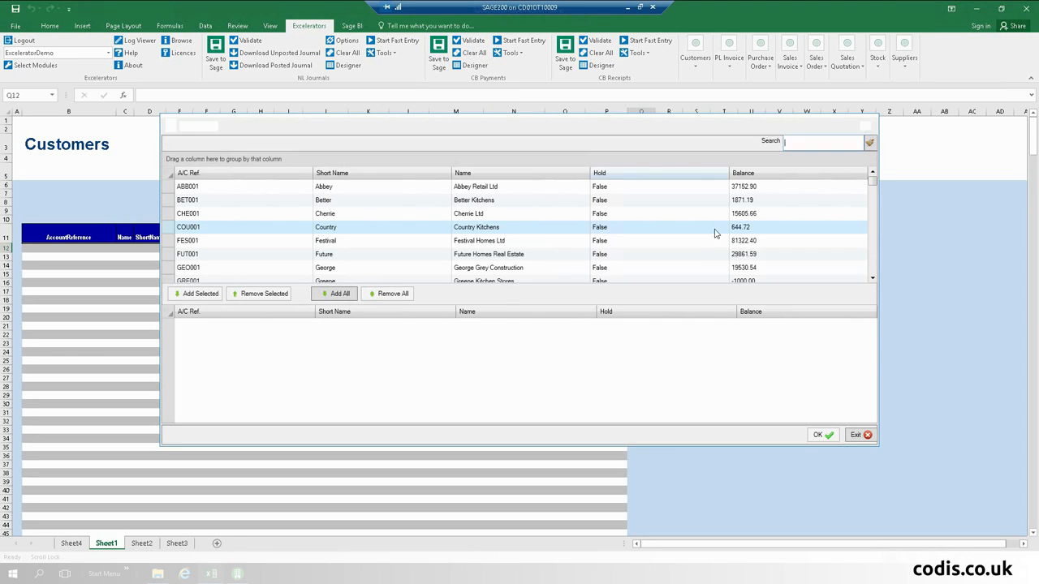
left_click(341, 294)
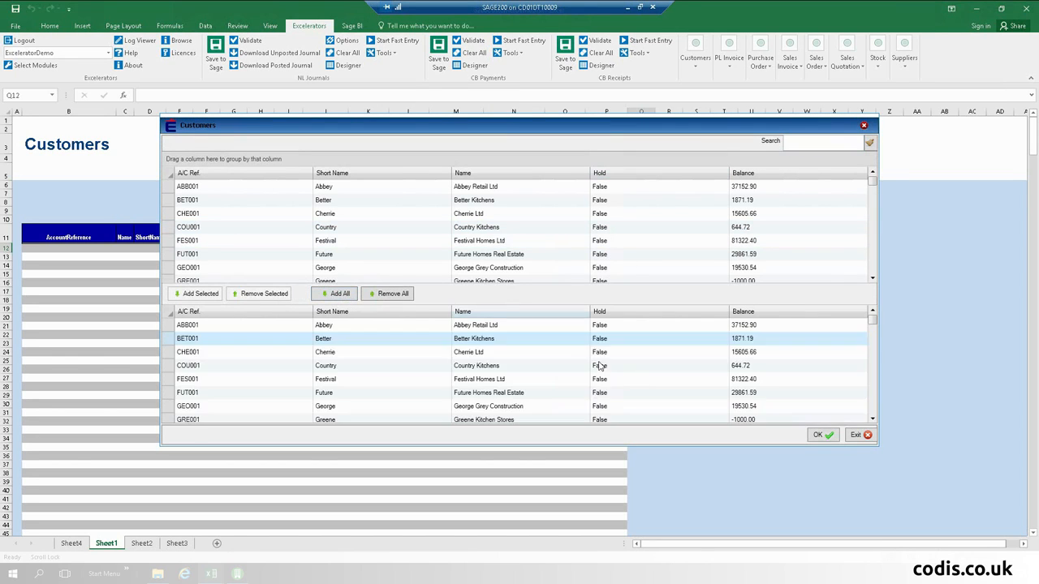
left_click(816, 436)
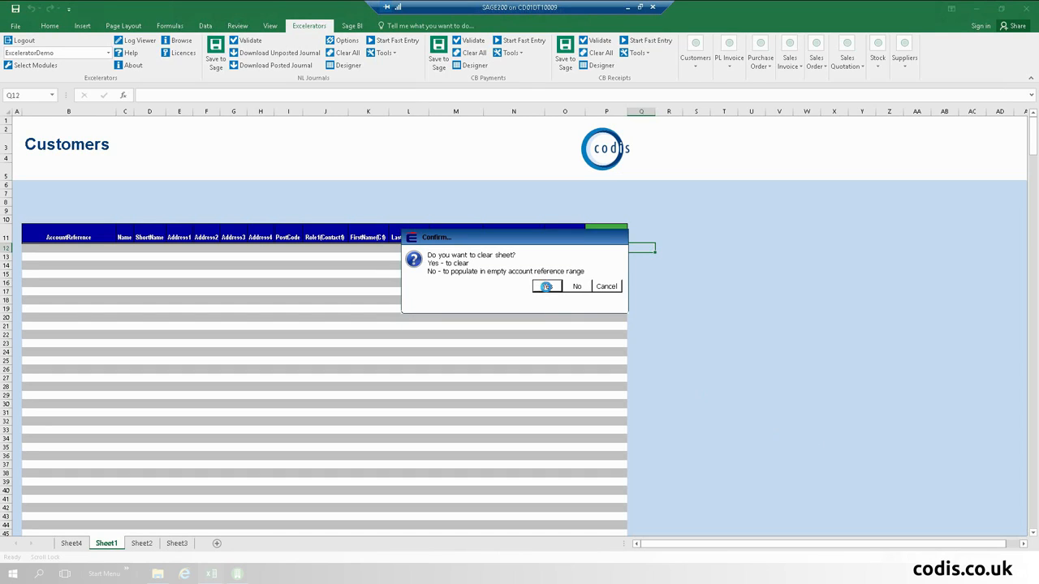
left_click(547, 288)
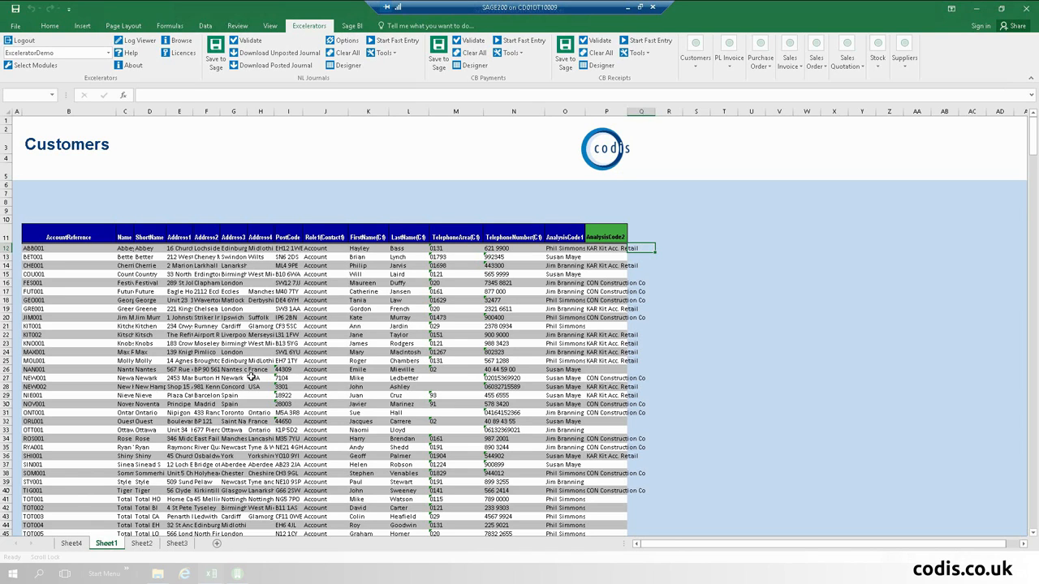
Step: Turn on column filters for the downloaded customer list
left_click(212, 378)
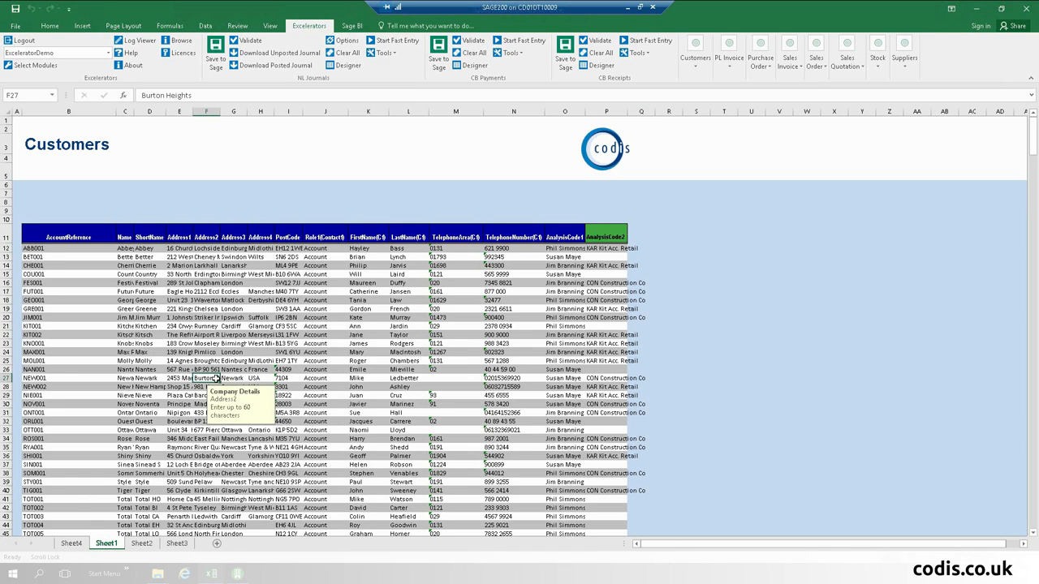
left_click(207, 28)
left_click(371, 53)
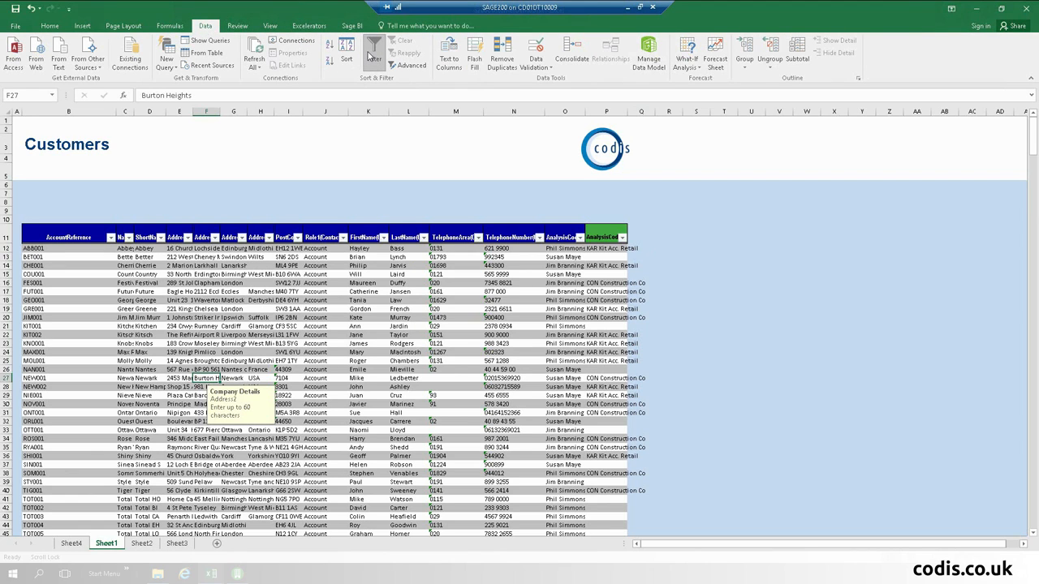
Step: Filter the AnalysisCode2 column to blank entries only, and clear the filter after checking the rows
left_click(622, 237)
left_click(650, 343)
left_click(650, 377)
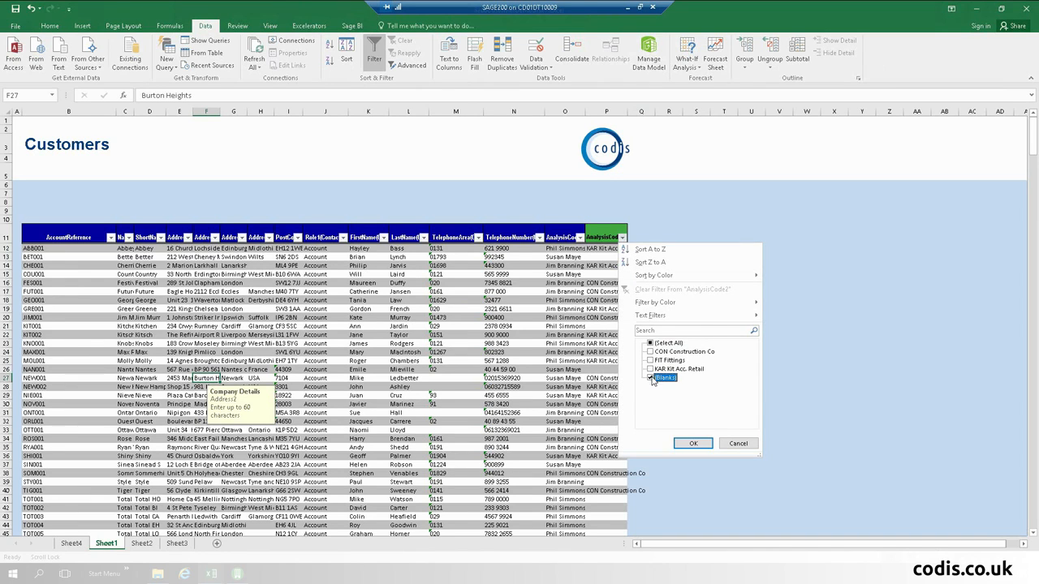
left_click(693, 443)
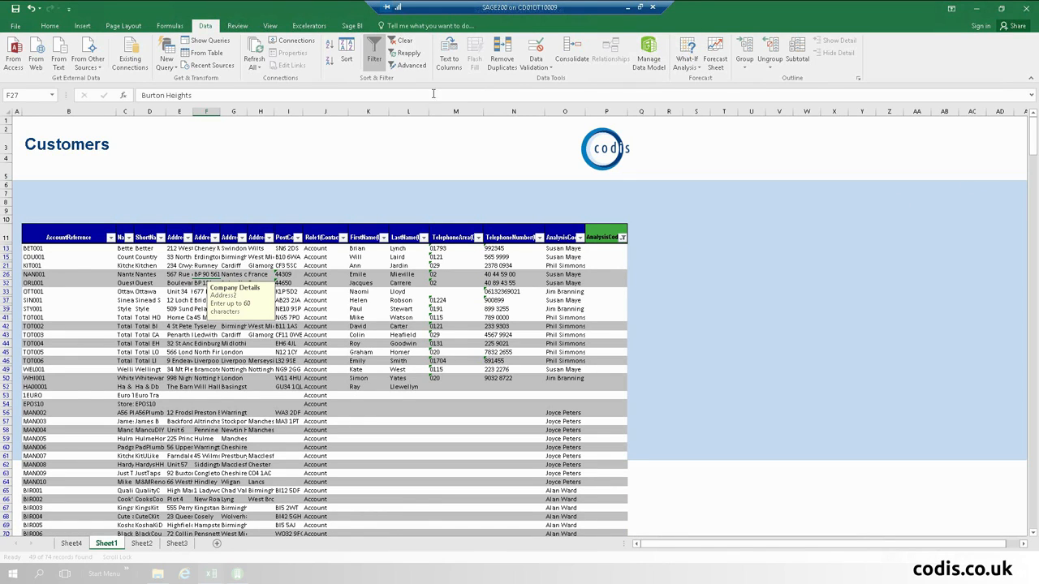
left_click(399, 42)
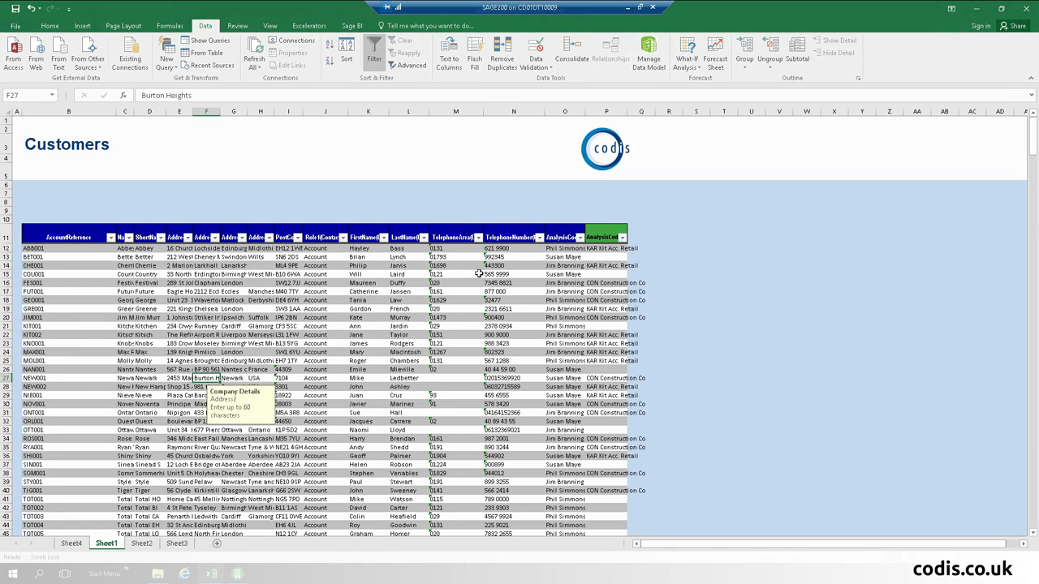
Step: Sort customers with blank AnalysisCode2 first, insert CVR Coverings into P12:P14 from the browsed records, and fill it down to P60
left_click(606, 274)
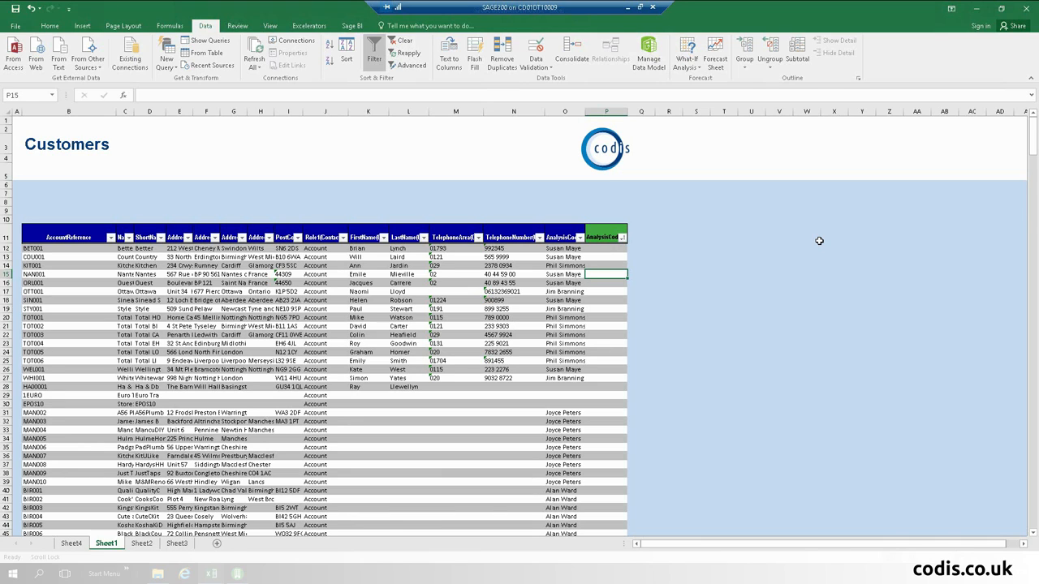
left_click(599, 248)
right_click(598, 248)
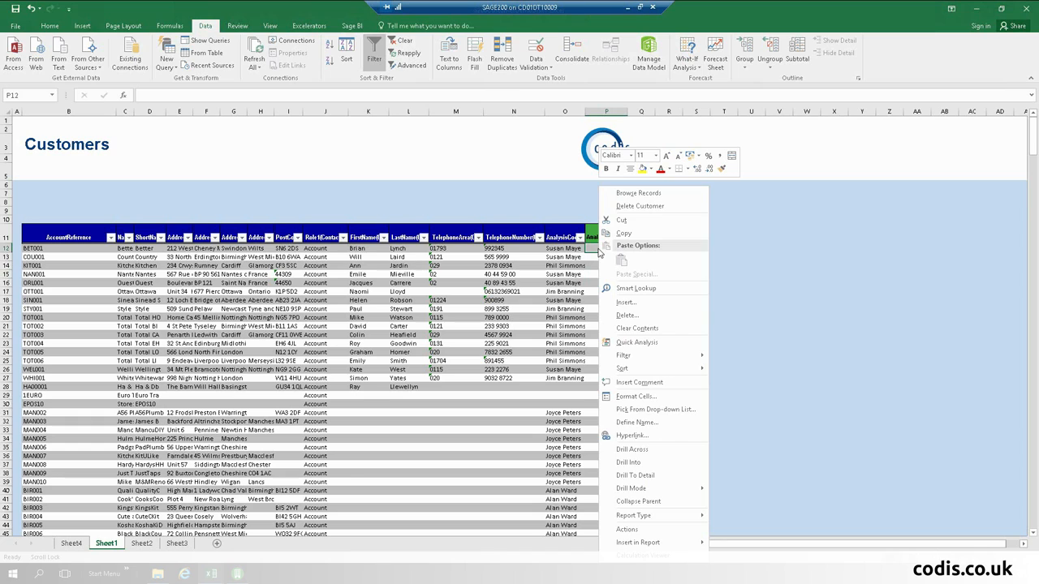
left_click(650, 197)
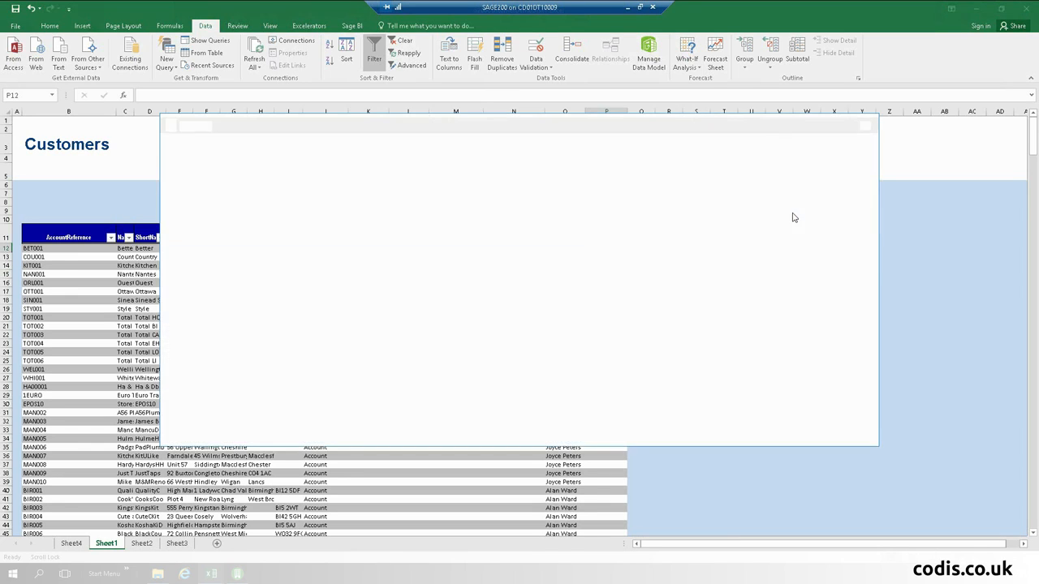
left_click(170, 203)
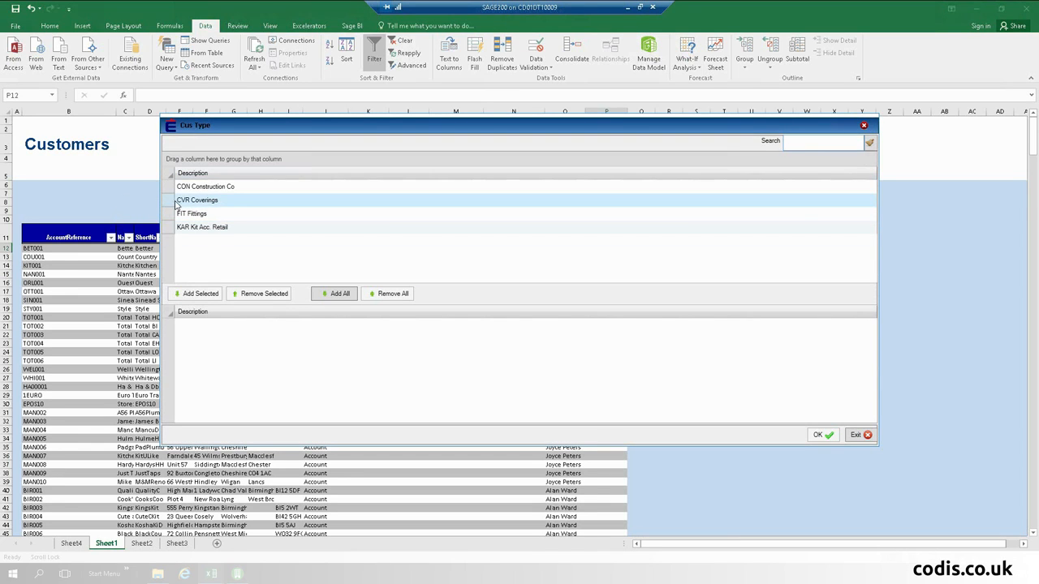
double_click(181, 203)
double_click(183, 204)
double_click(182, 203)
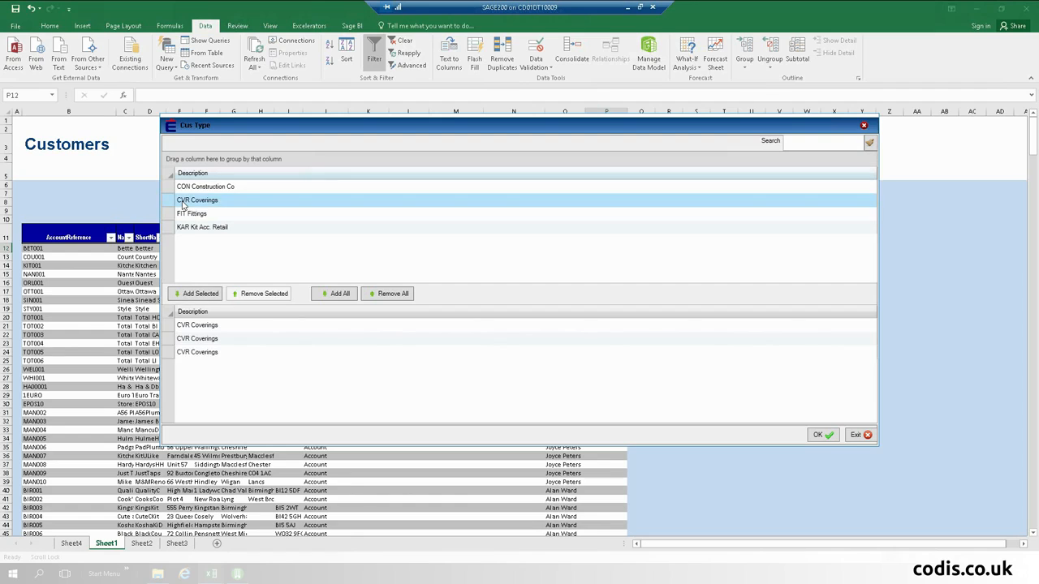
left_click(819, 435)
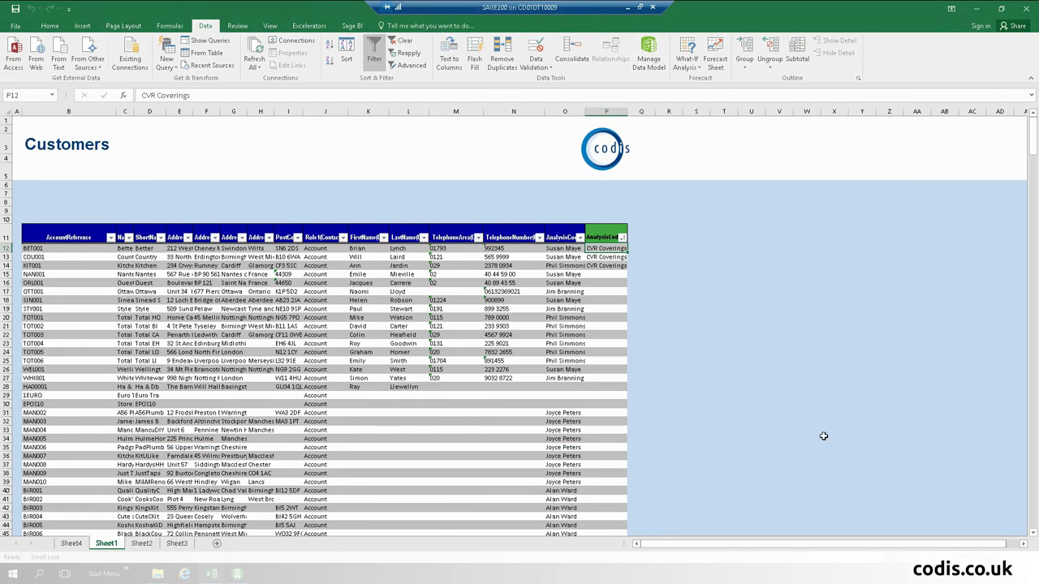
left_click_drag(607, 257, 615, 339)
left_click(607, 277)
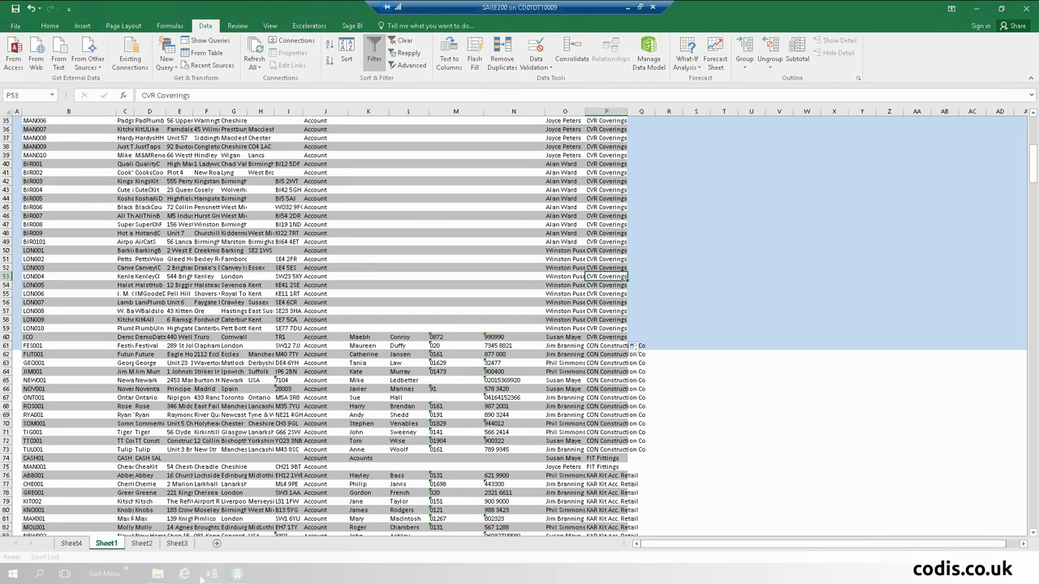
Step: Switch to the DashBoardTemplateSunburst workbook and refresh its pivot table data
mouse_move(208, 578)
left_click(146, 519)
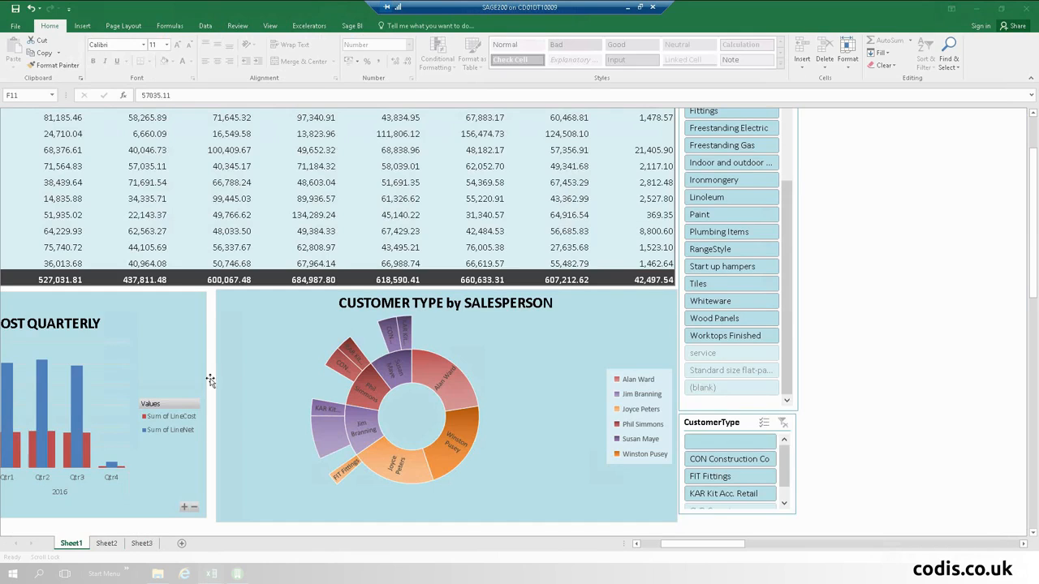
right_click(234, 176)
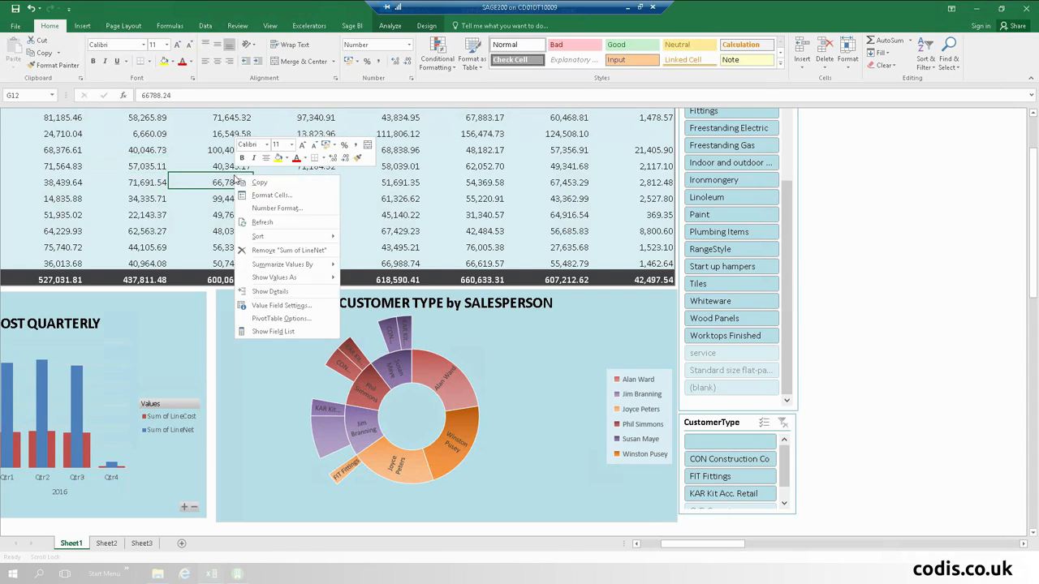
left_click(262, 222)
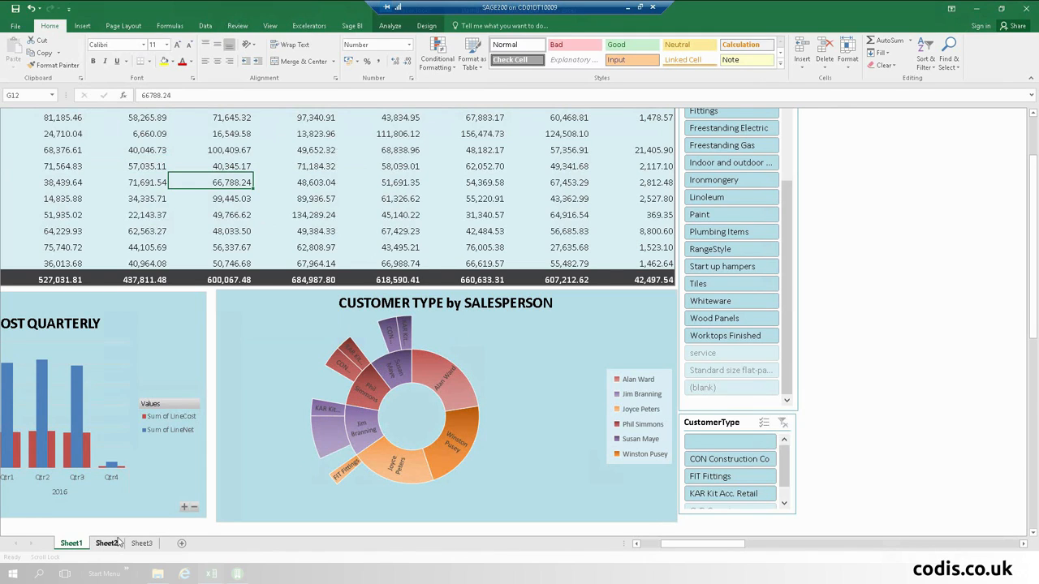
Step: Switch to the S200CustomerDemo workbook, save the updated customer records to Sage, and close the save summary
mouse_move(209, 574)
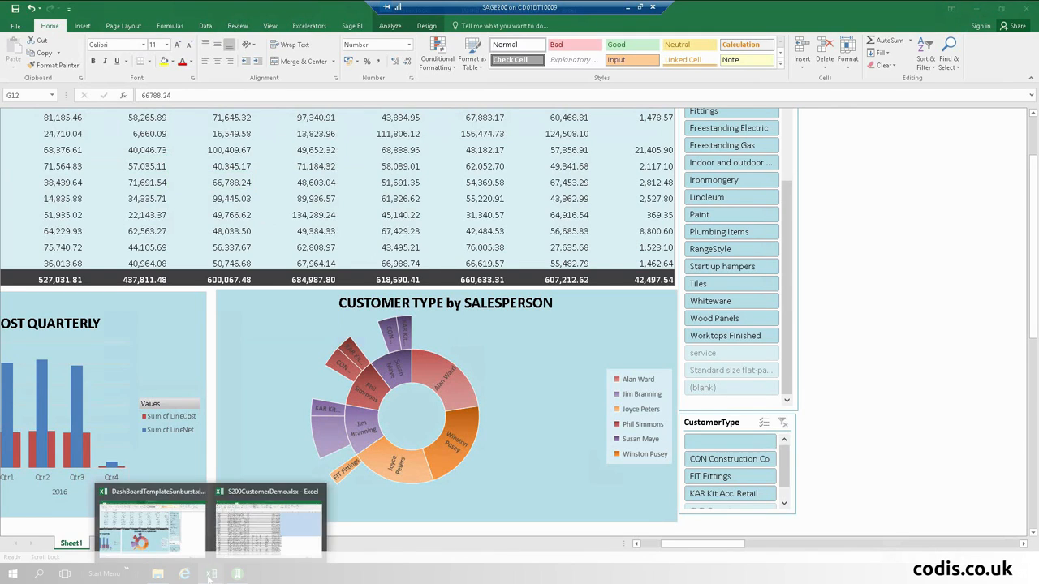
left_click(245, 526)
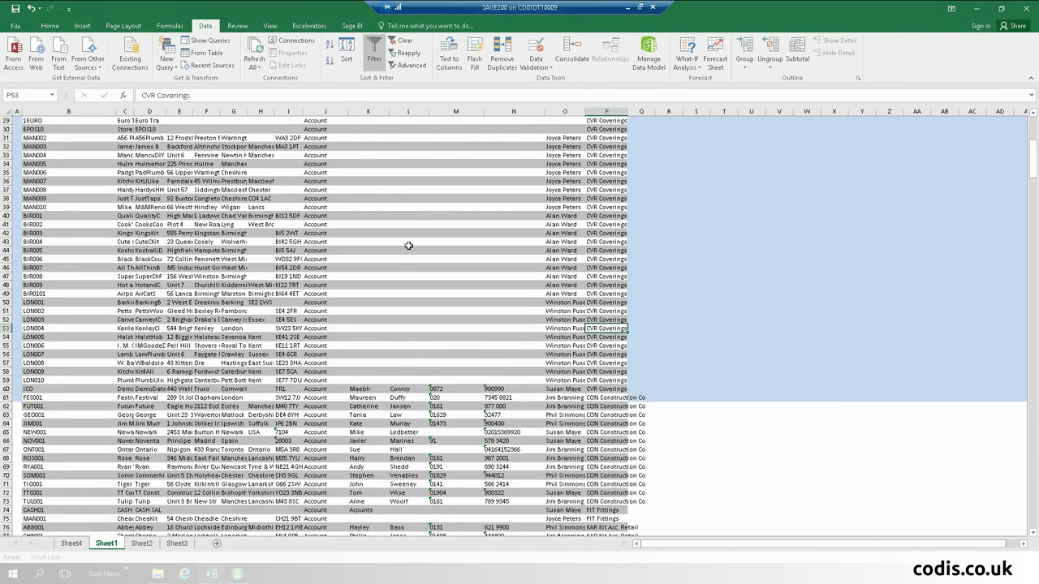
scroll(408, 241, "up", 10)
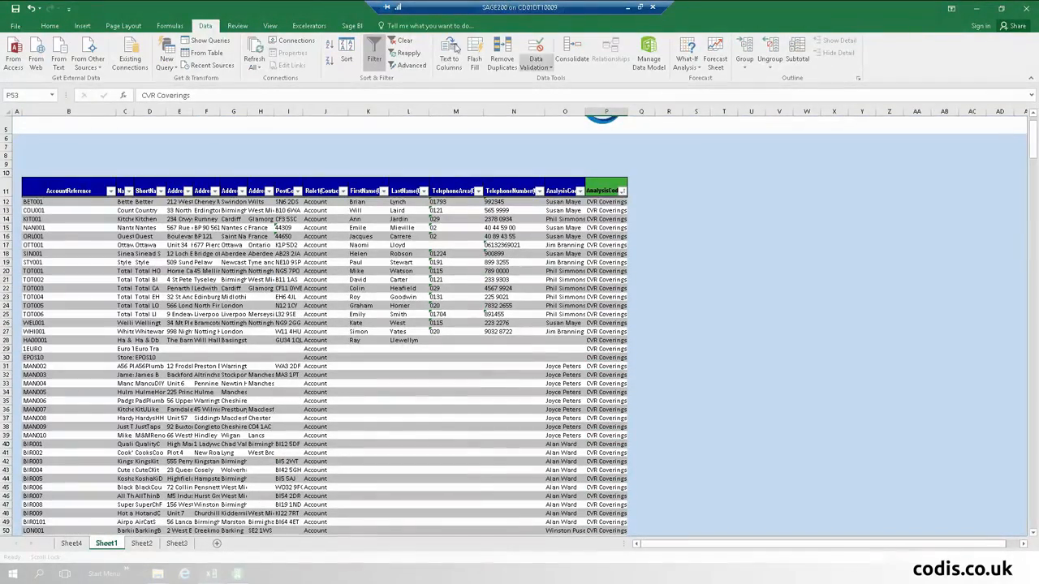
left_click(311, 26)
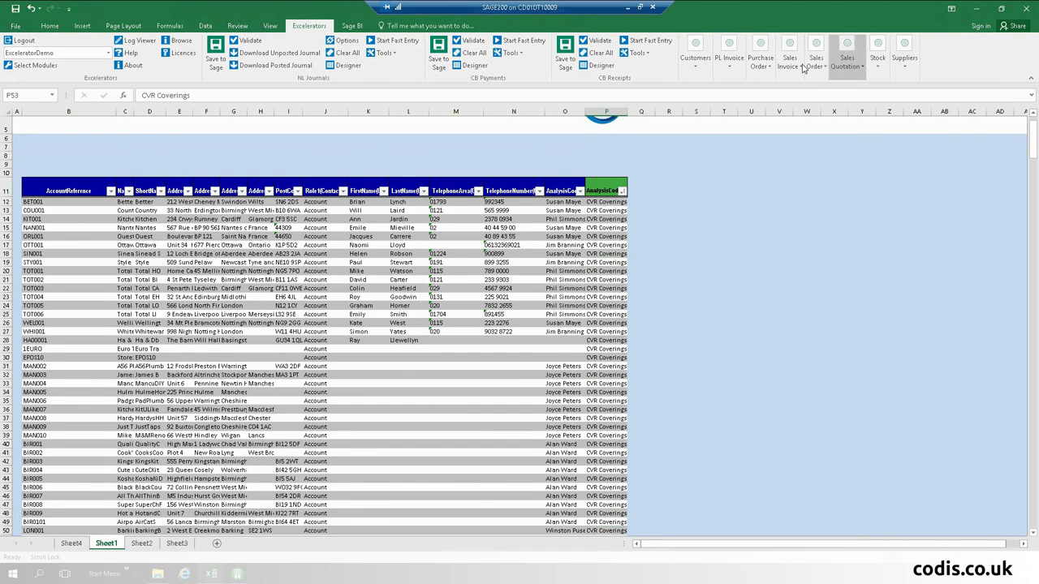
left_click(703, 73)
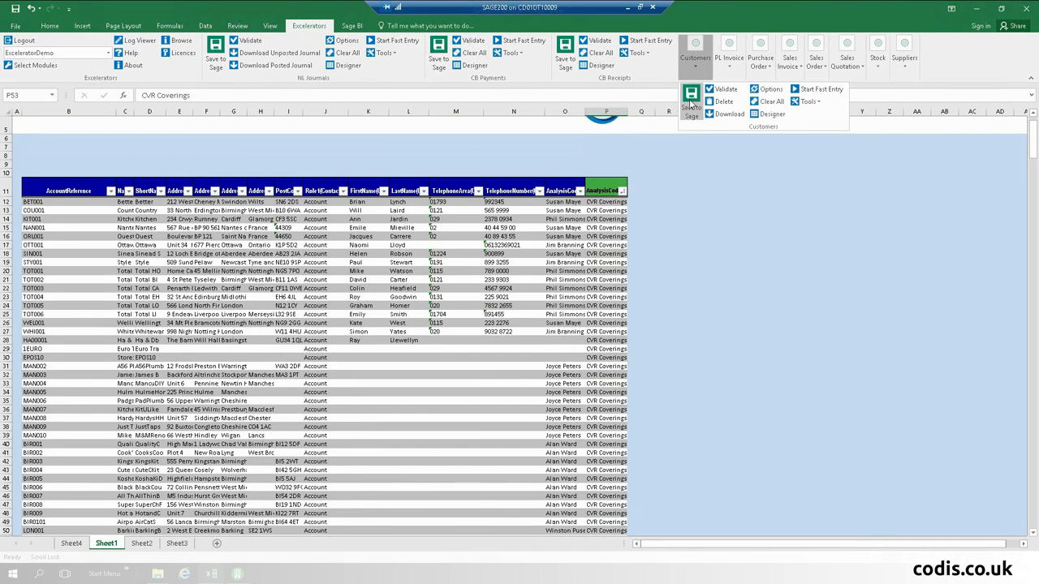
left_click(691, 102)
left_click(718, 285)
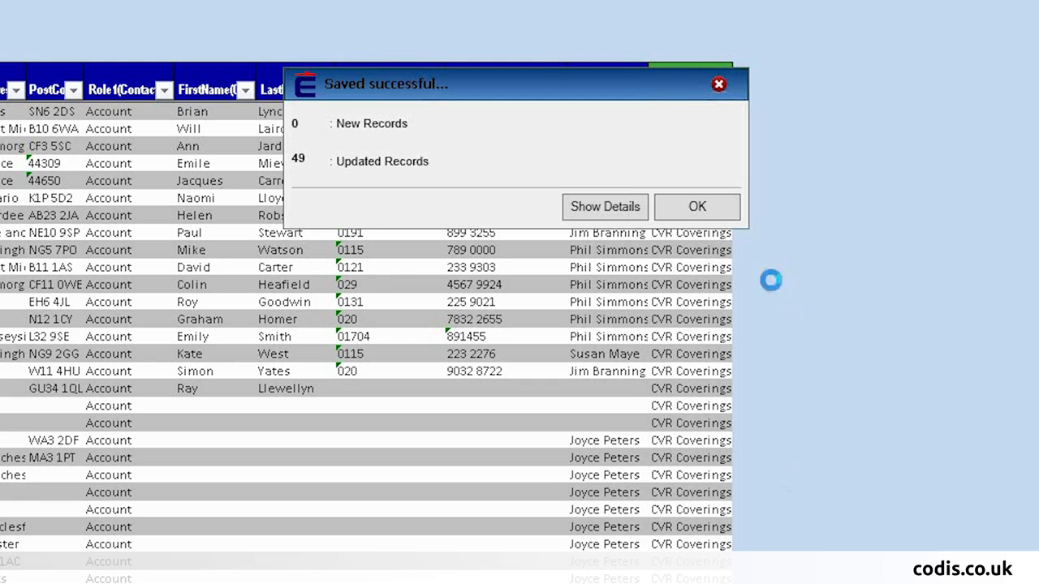
left_click(730, 214)
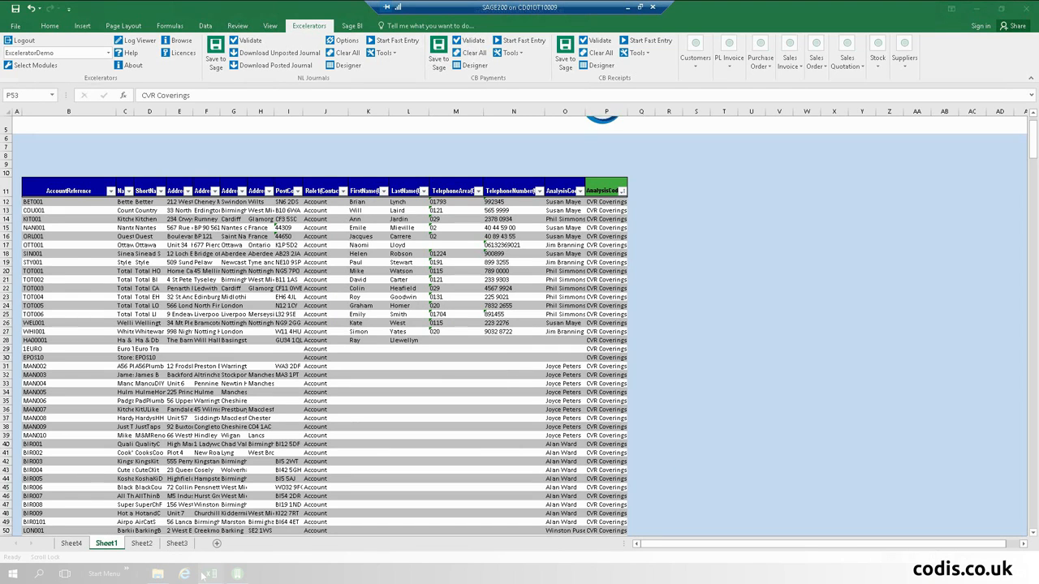
Step: Return to the DashBoardTemplateSunburst workbook and refresh the pivot table with the saved customer analysis codes
mouse_move(209, 573)
left_click(171, 545)
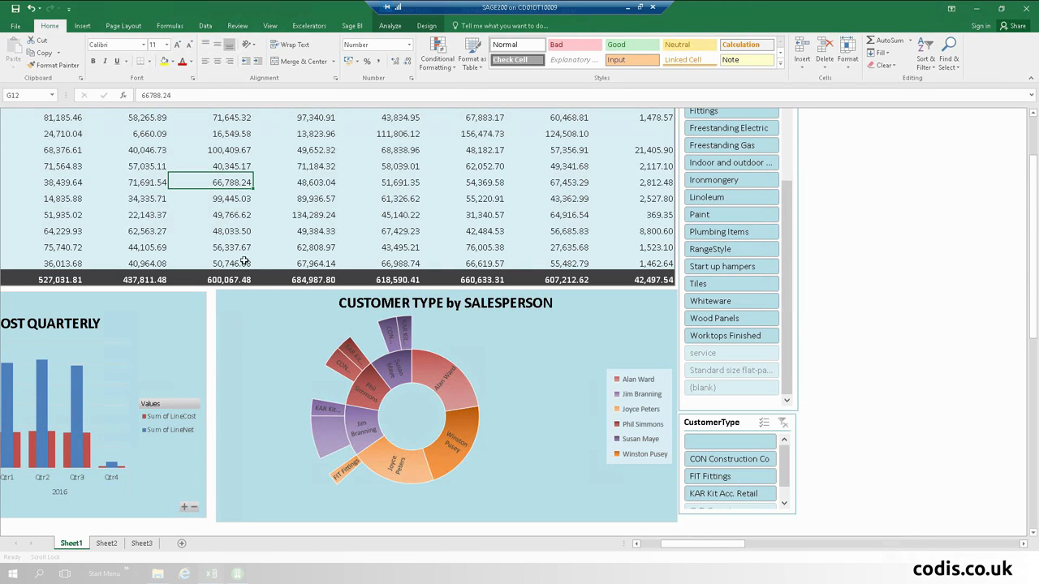
right_click(282, 152)
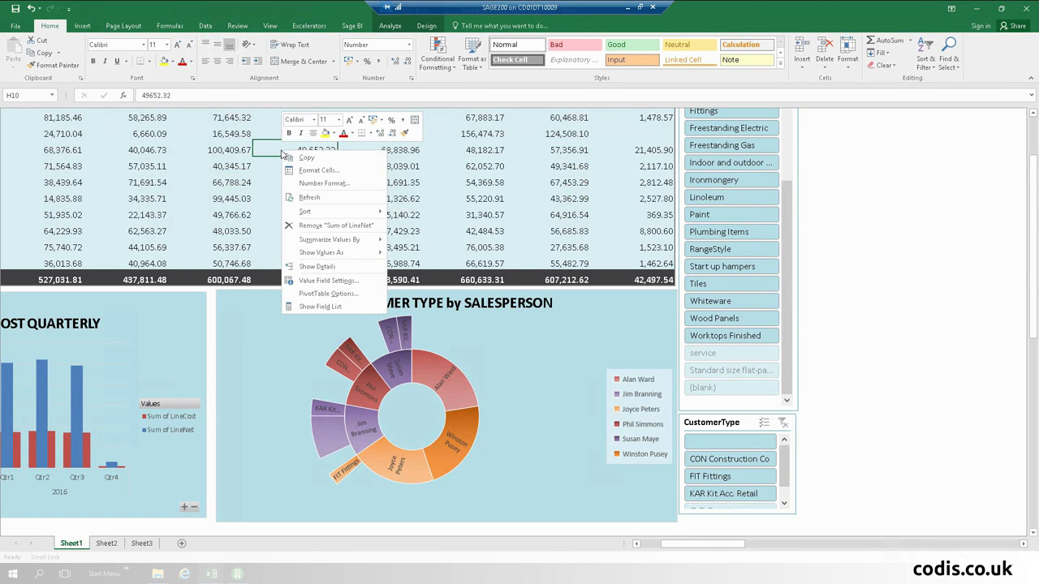
left_click(344, 195)
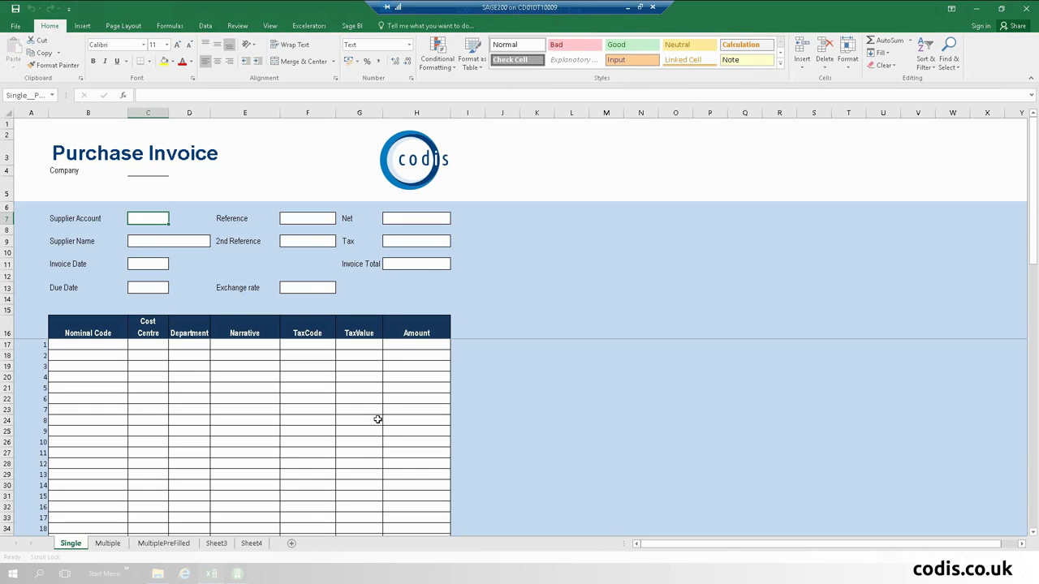
Step: On the Multiple purchase invoice sheet, browse supplier records for Account Reference cell B12 and add BGT Distribution Ltd to the selection
left_click(108, 543)
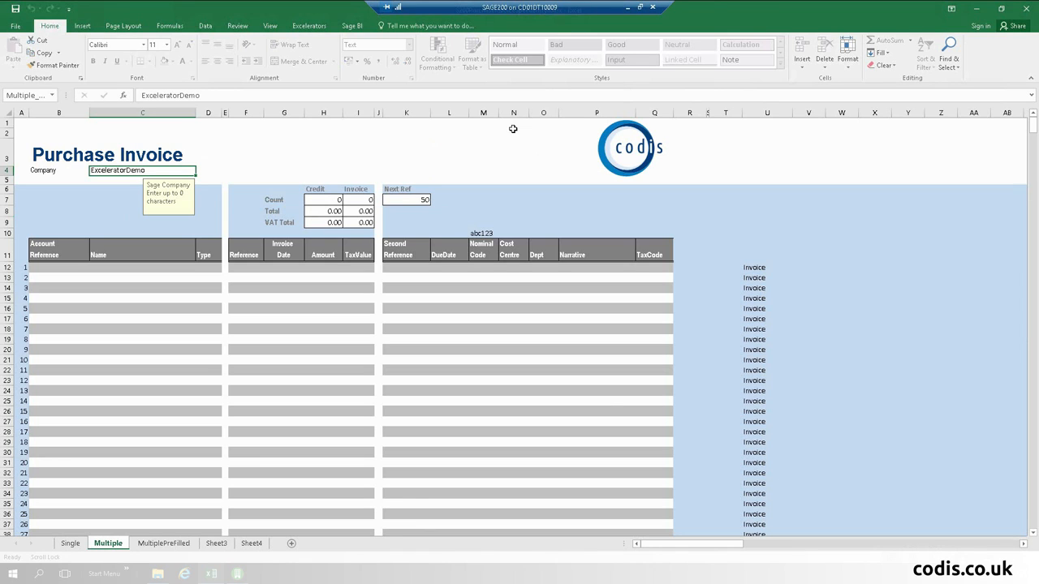
left_click(50, 266)
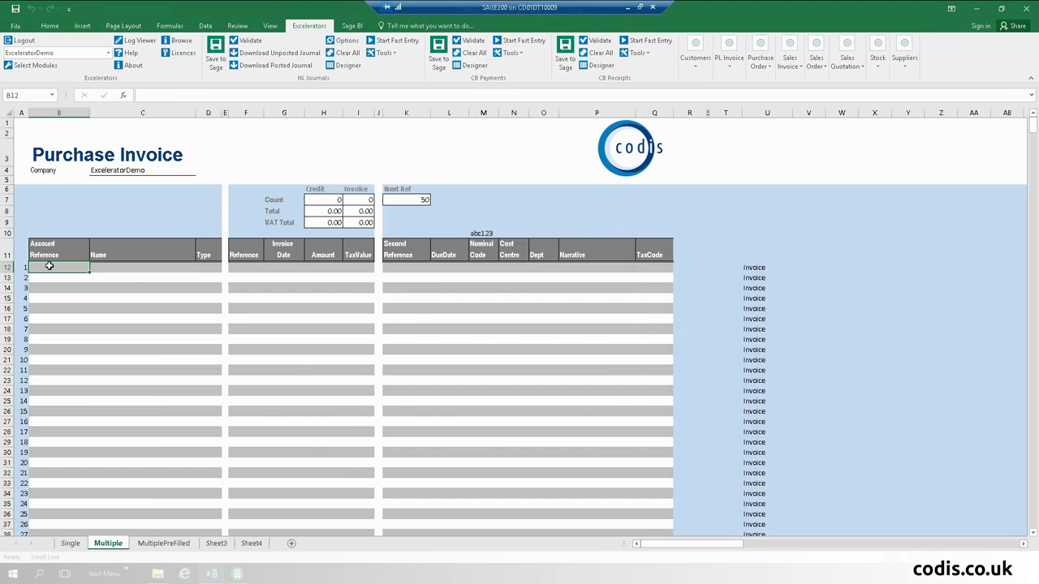
right_click(49, 266)
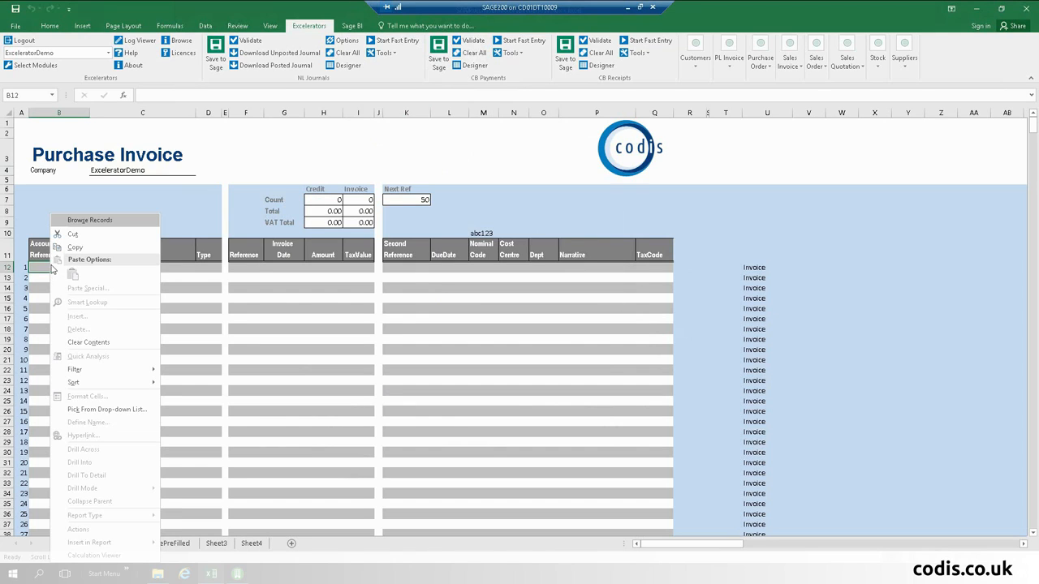
left_click(93, 222)
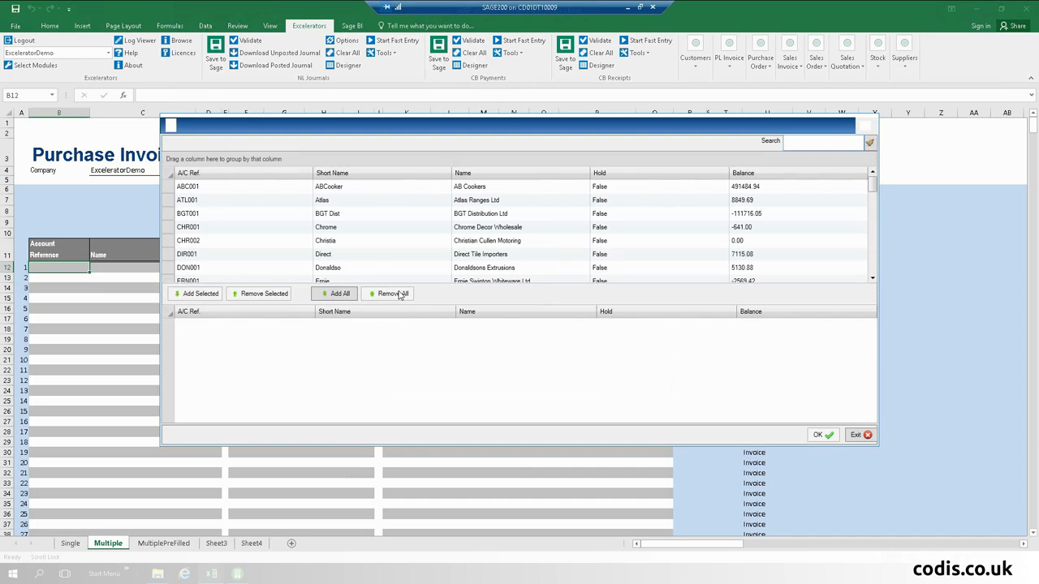
double_click(337, 213)
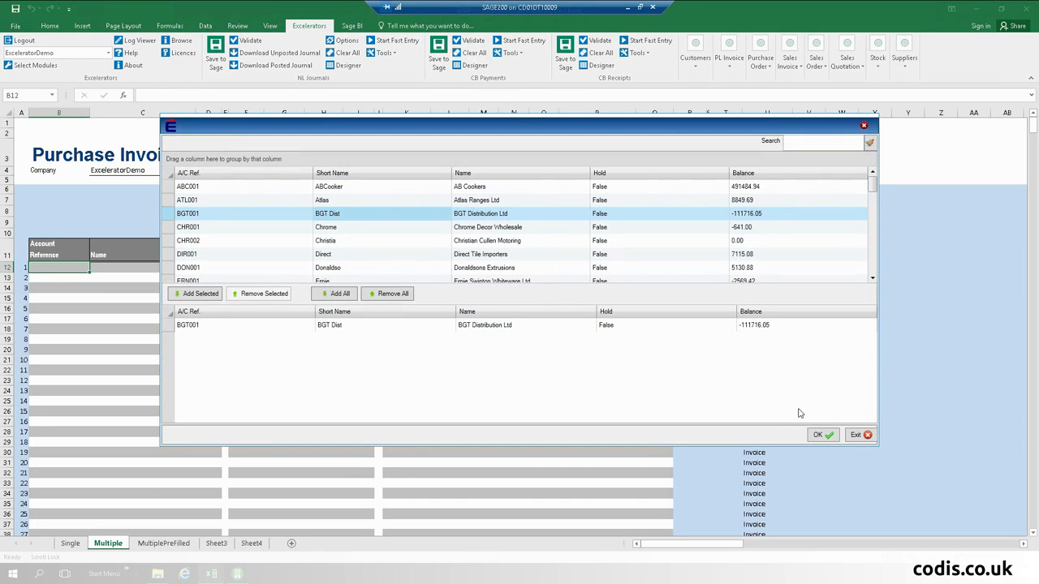
Step: Fill the first invoice line for BGT Distribution Ltd with reference PI9909, invoice date 20/10/2016 and amount 990
left_click(819, 435)
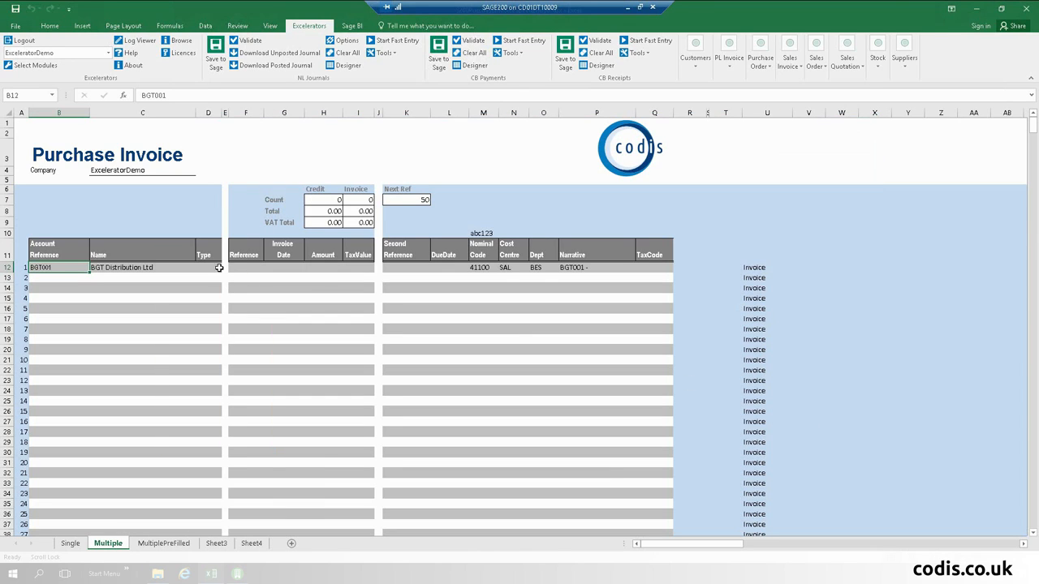
left_click(244, 267)
type("PI9909")
key("Tab")
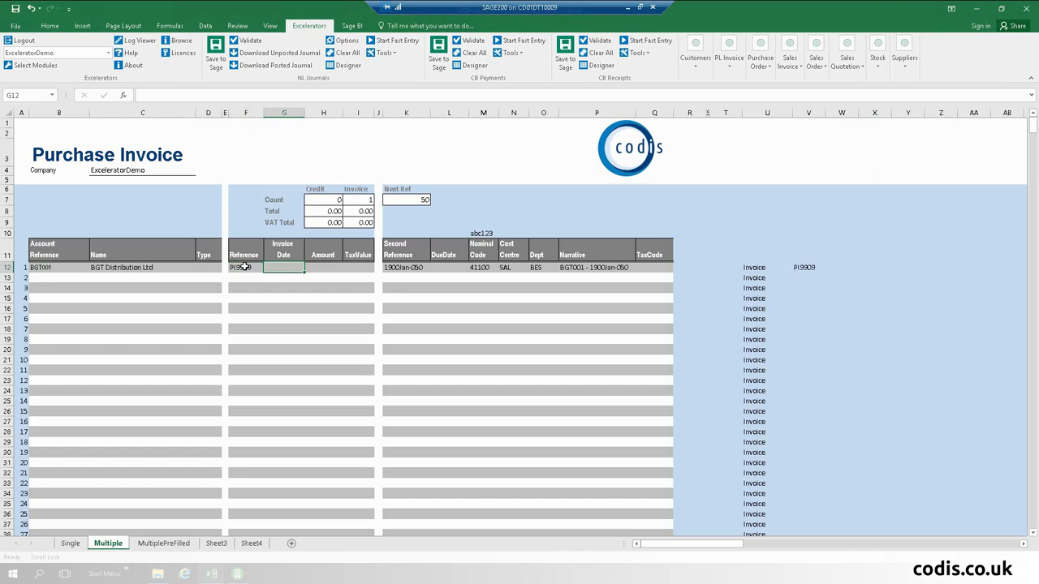
type("20/10/2016")
key("Return")
key("Tab")
type("9")
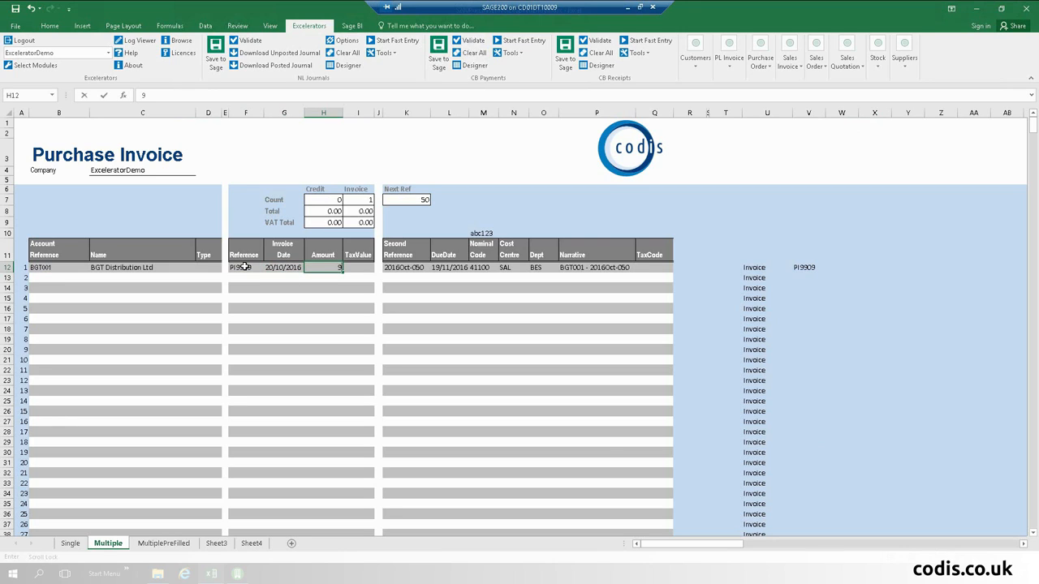
key("Return")
Step: Start PL Invoice Fast Entry and look up "abc" to put supplier AB Cookers on the second invoice line
key("Left")
key("Left")
key("Left")
key("Left")
key("Left")
key("Left")
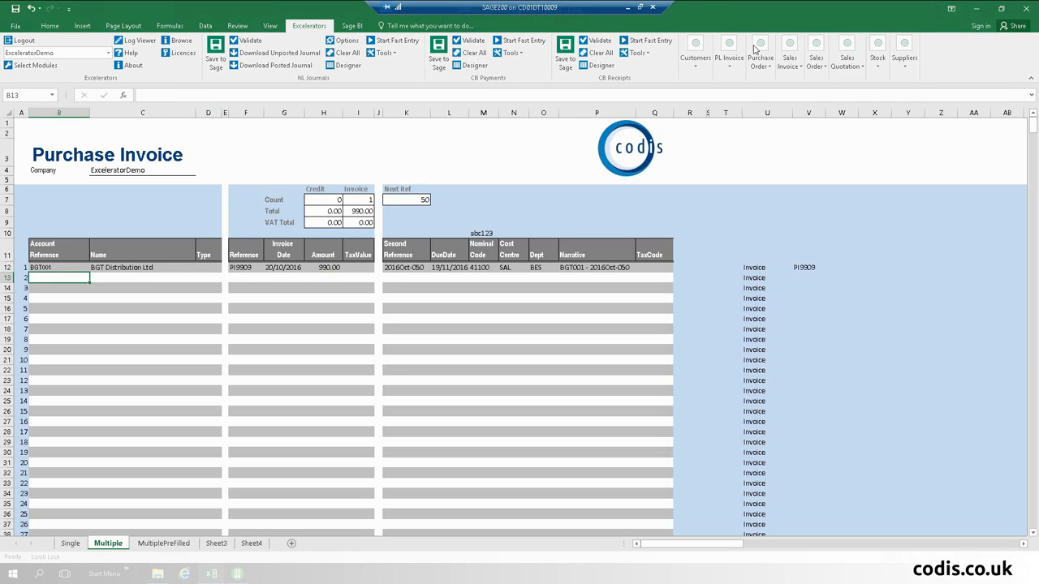
left_click(729, 50)
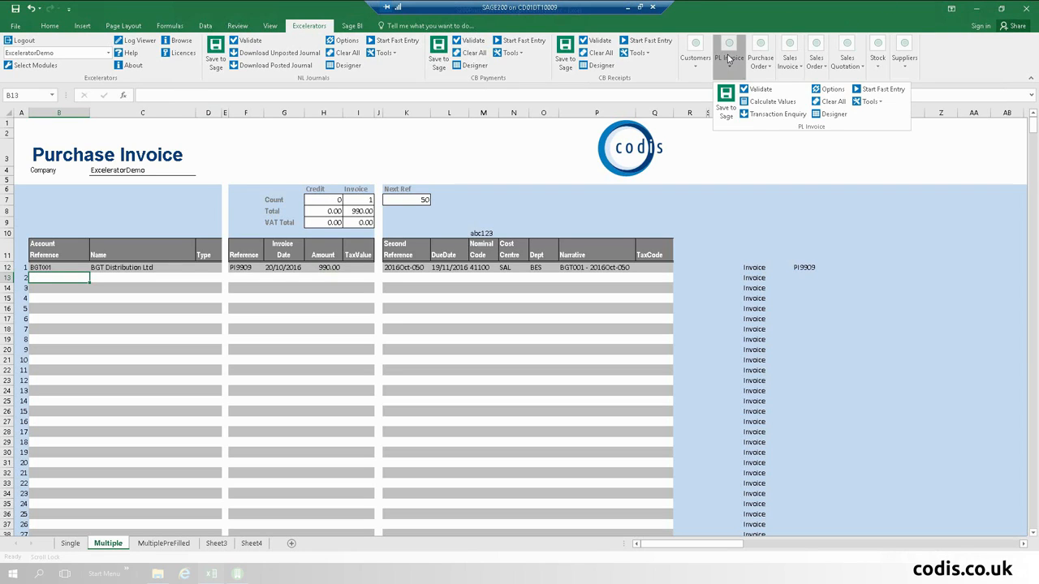
left_click(867, 90)
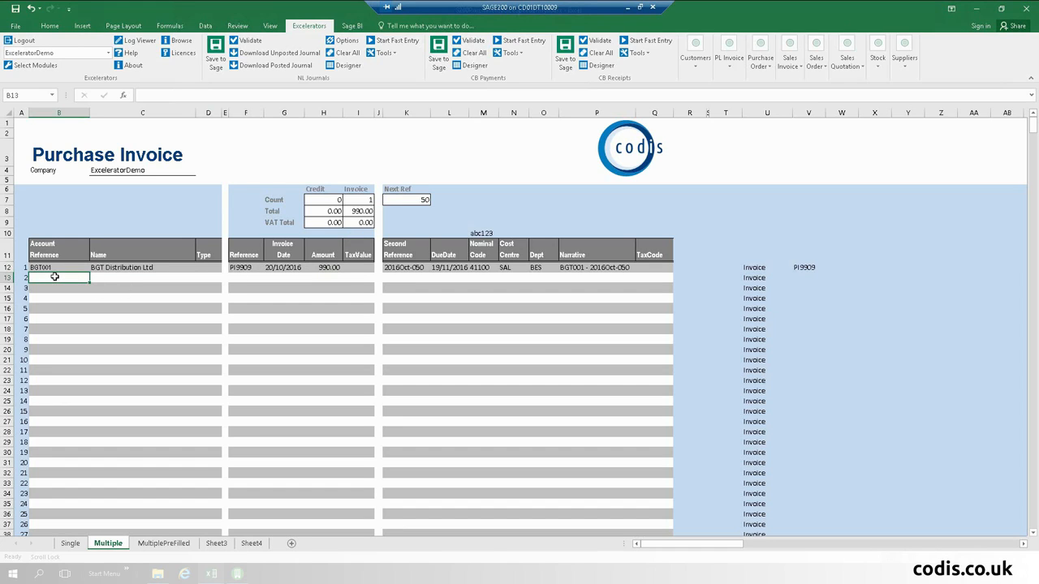
type("abc")
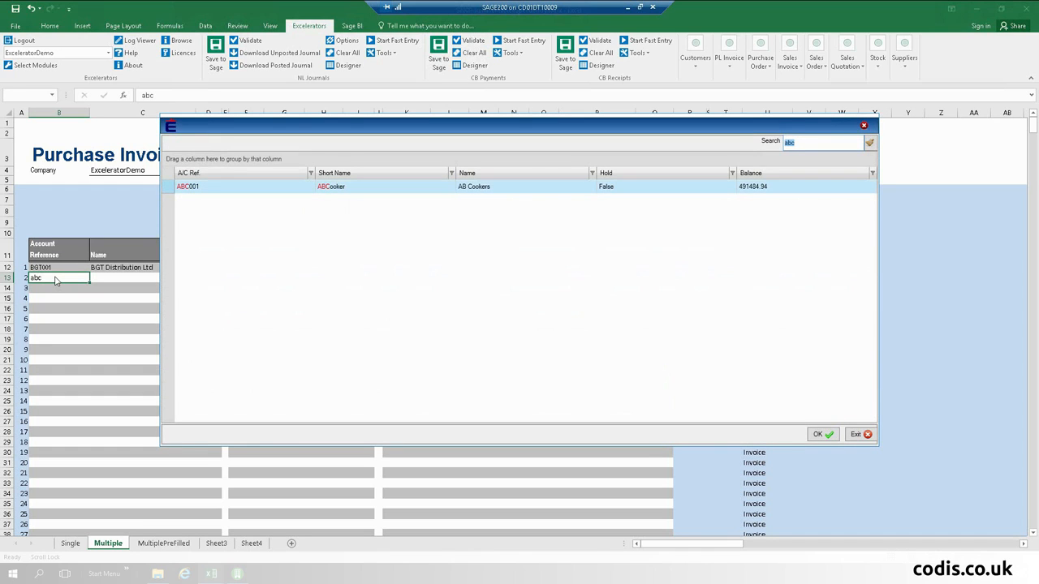
key("Return")
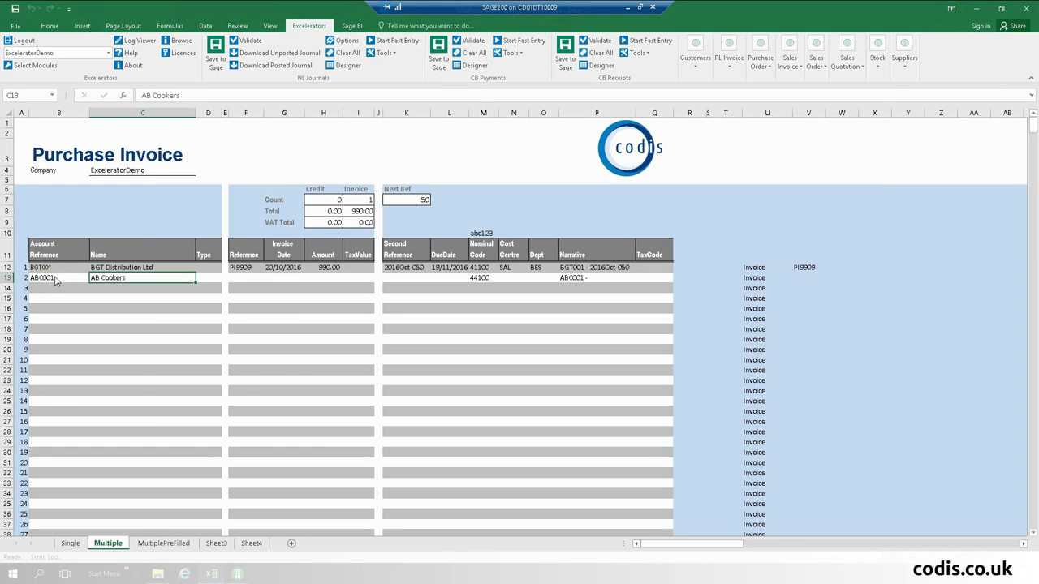
Step: Enter reference 08908, invoice date 20/10/2016 copied from the line above and amount 8898 for AB Cookers
key("Tab")
key("Tab")
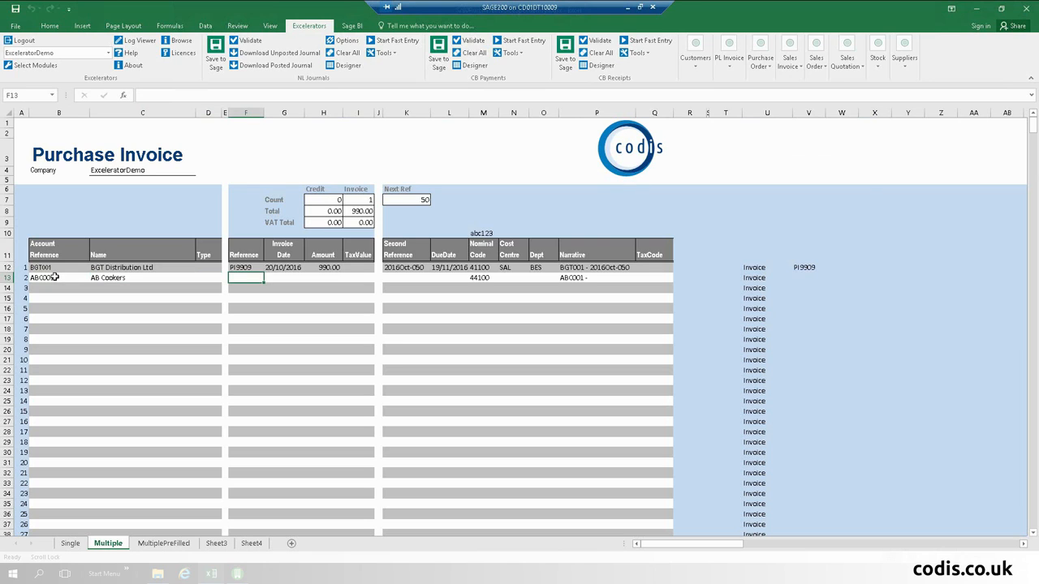
type("'08908")
key("Tab")
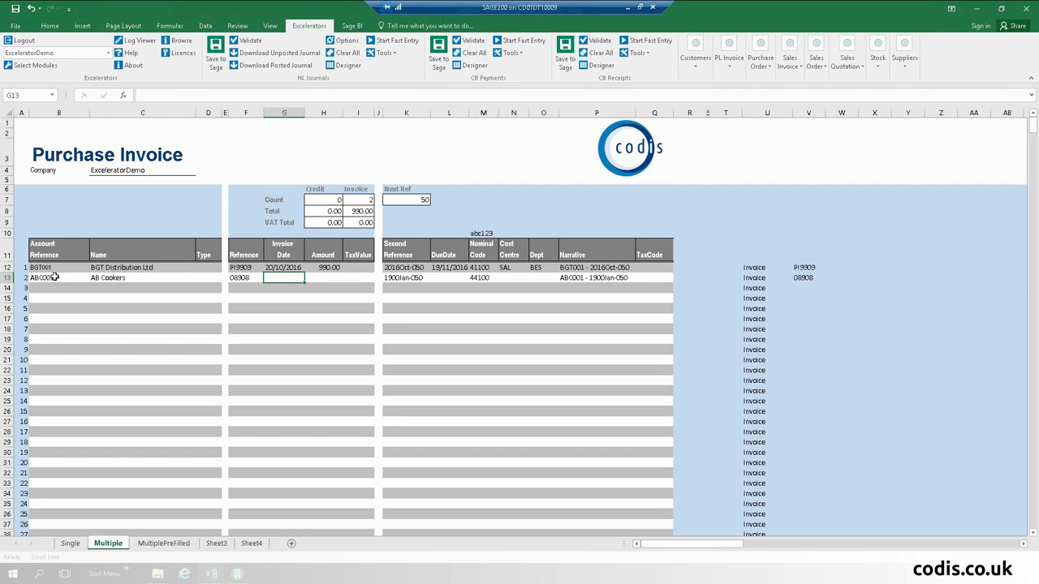
key("ctrl+apostrophe")
key("Tab")
type("88")
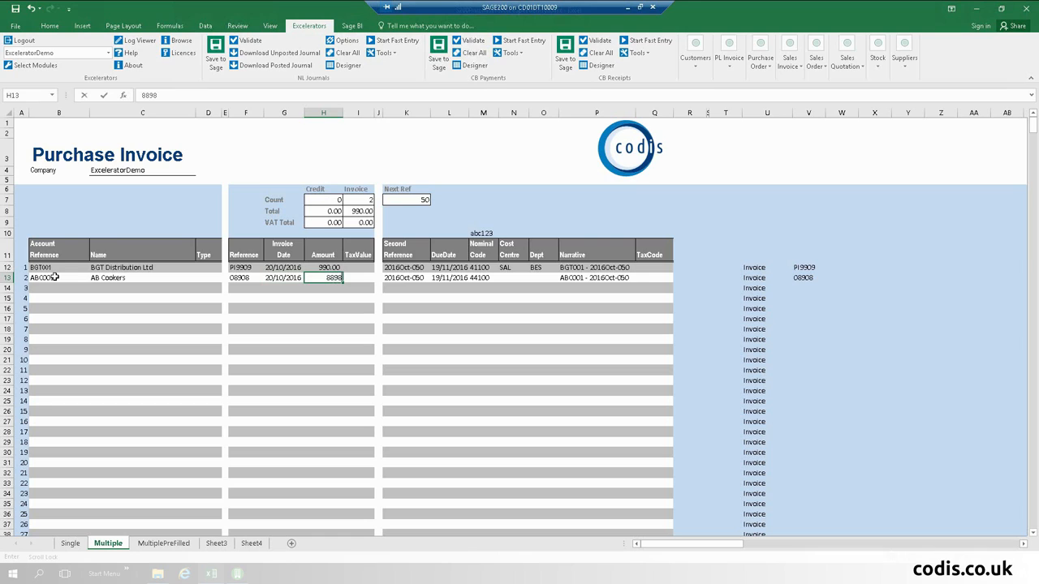
key("Tab")
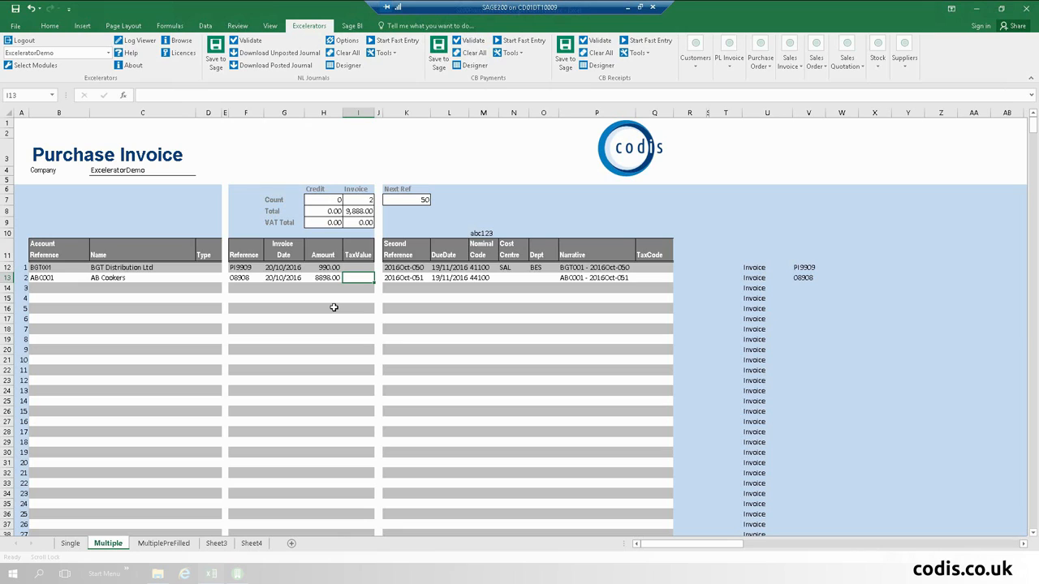
Step: Unprotect the Multiple sheet by entering the sheet password, and return to the worksheet
left_click(407, 267)
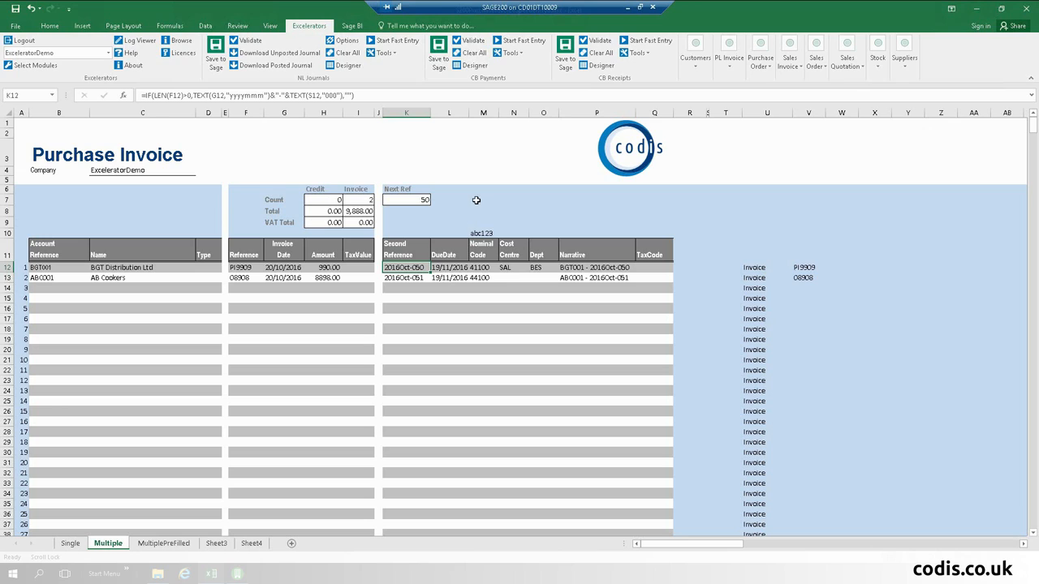
left_click(284, 268)
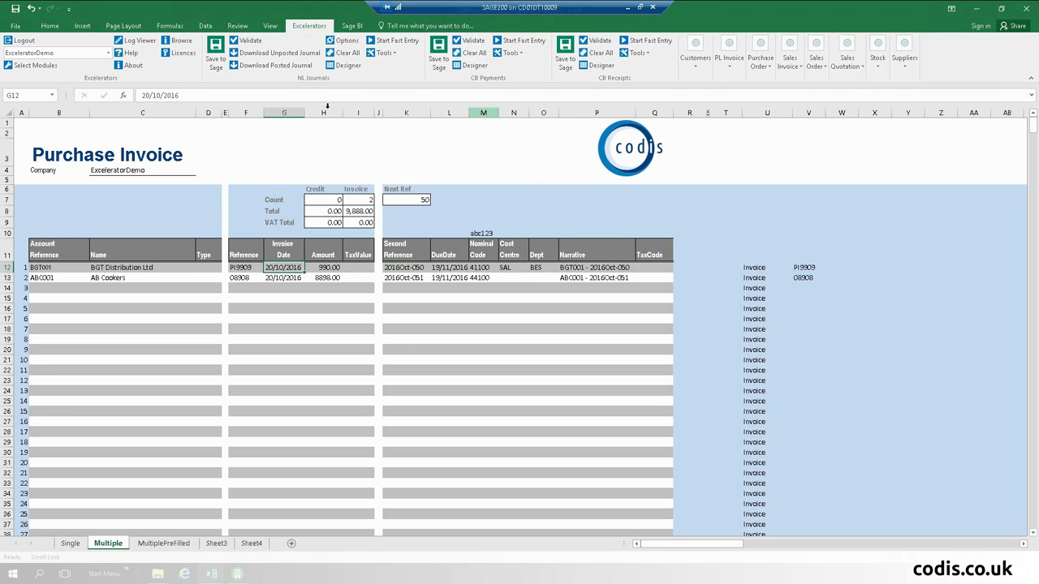
left_click(15, 26)
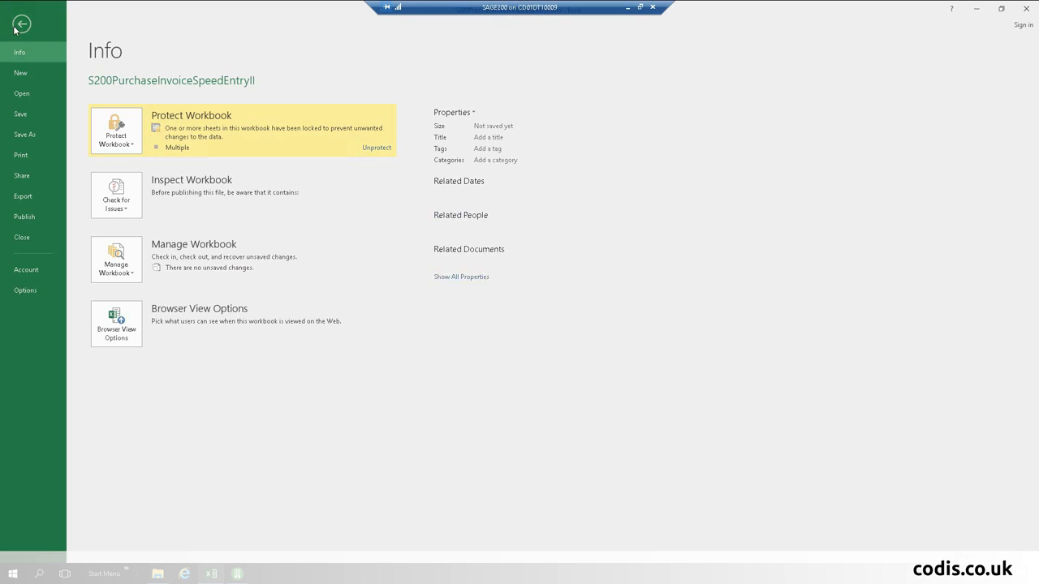
left_click(377, 149)
type("*******")
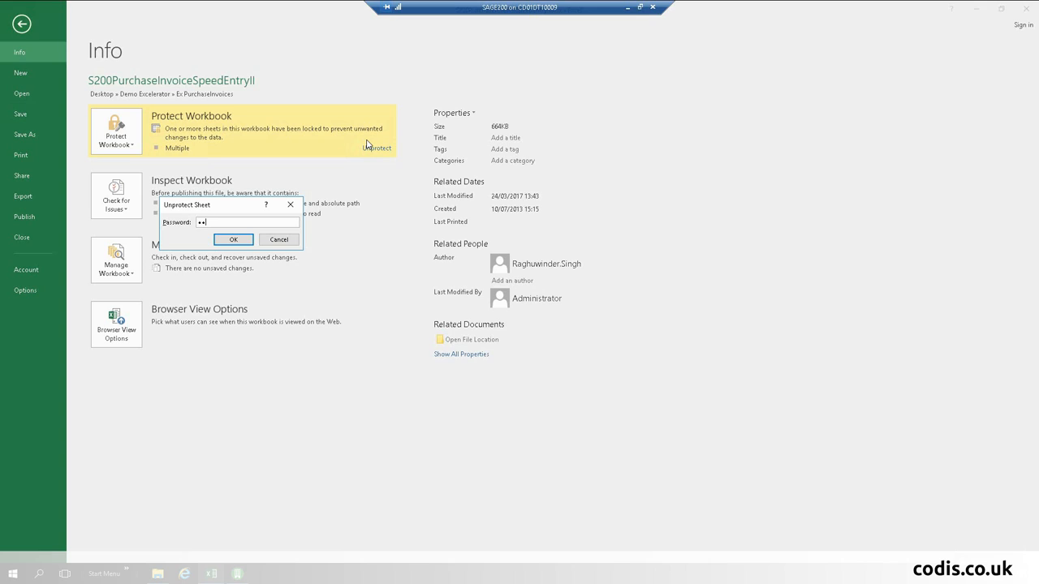
key("Return")
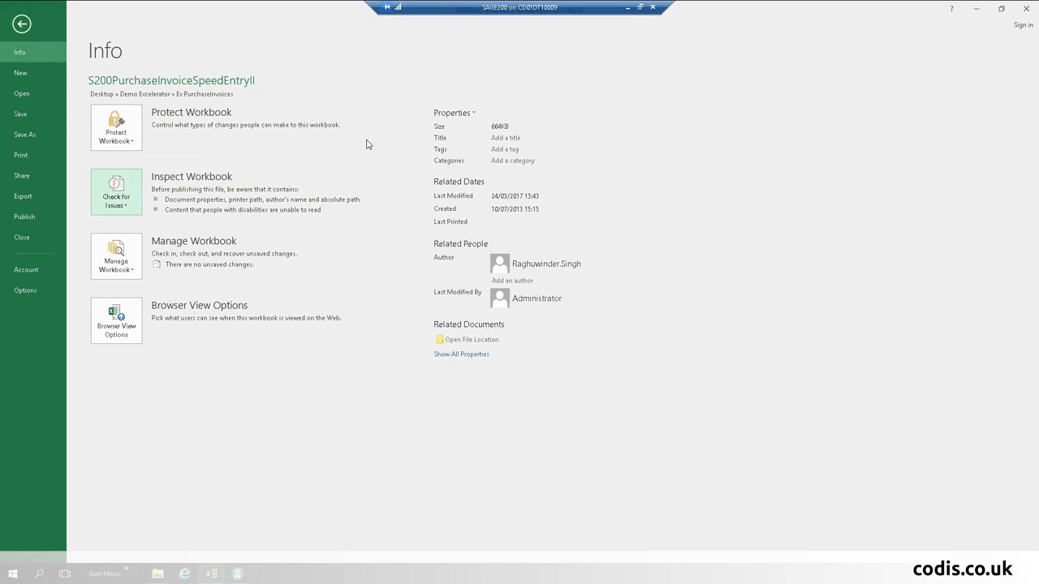
left_click(24, 27)
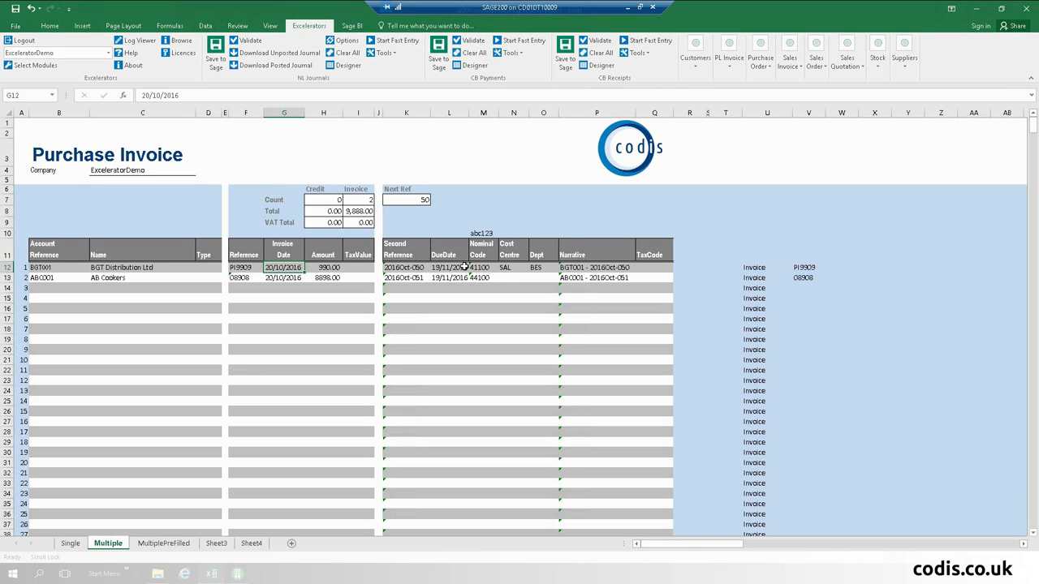
Step: Examine the Second Reference and DueDate formulas, and the prefilled suppliers and nominal codes on the MultiplePreFilled sheet
left_click(414, 269)
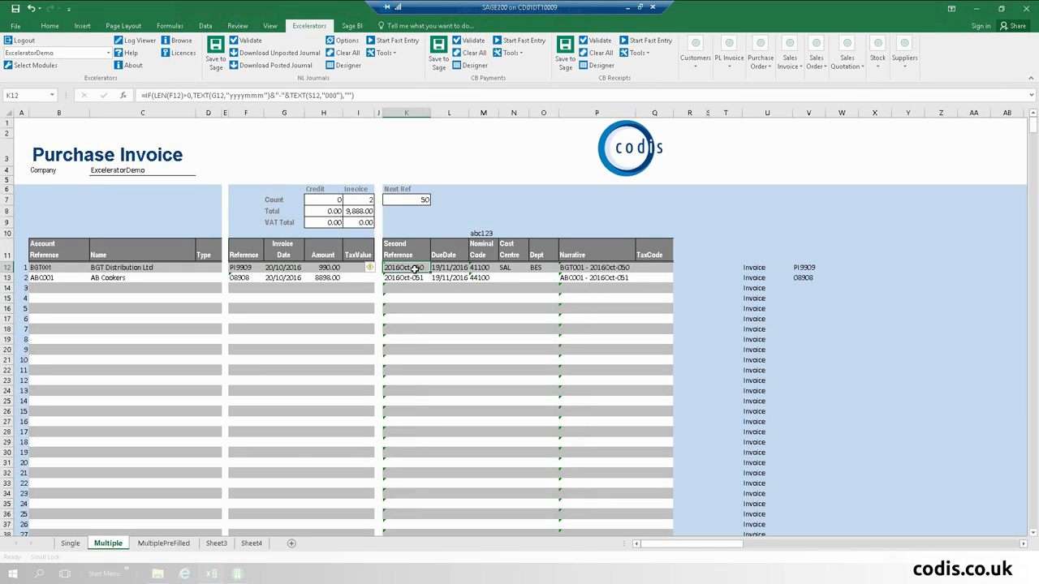
left_click(464, 267)
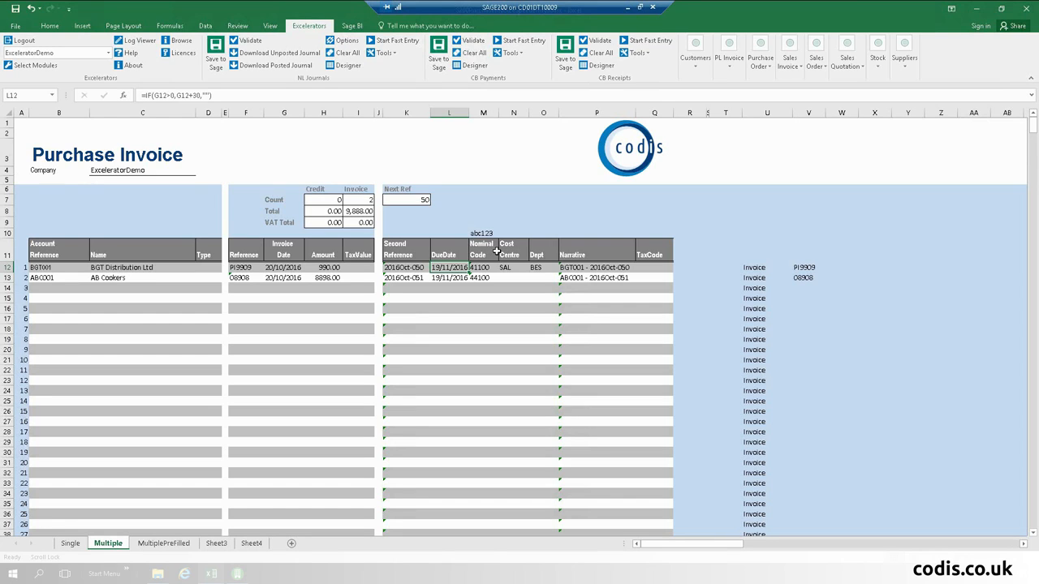
left_click(162, 544)
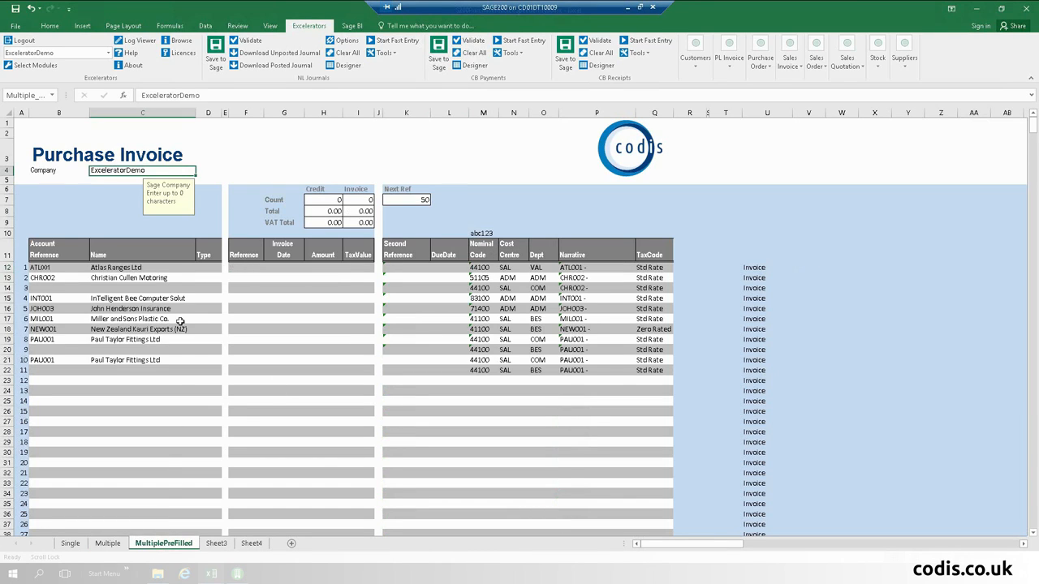
left_click(150, 277)
left_click(480, 288)
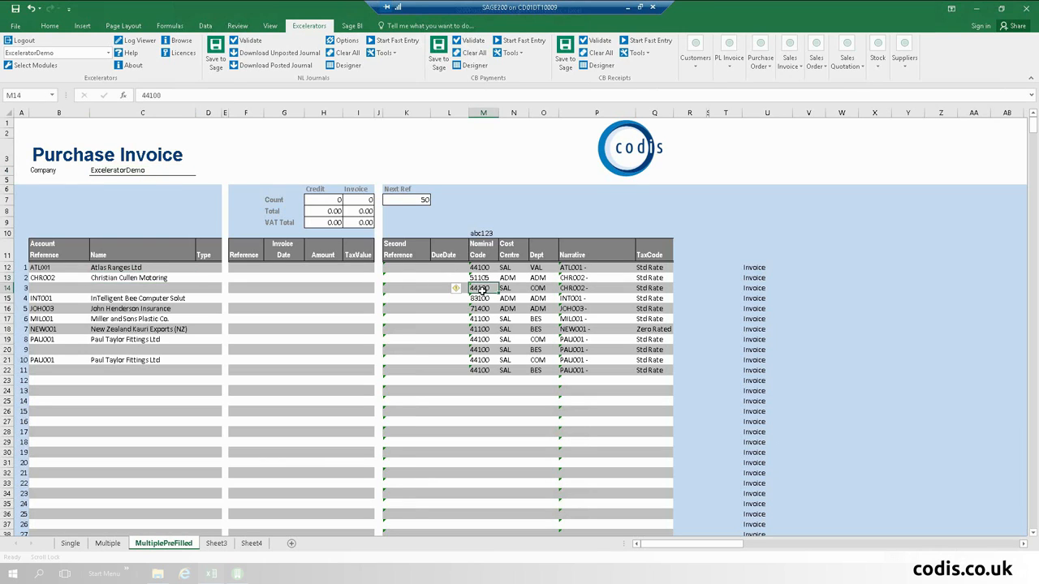
left_click(482, 298)
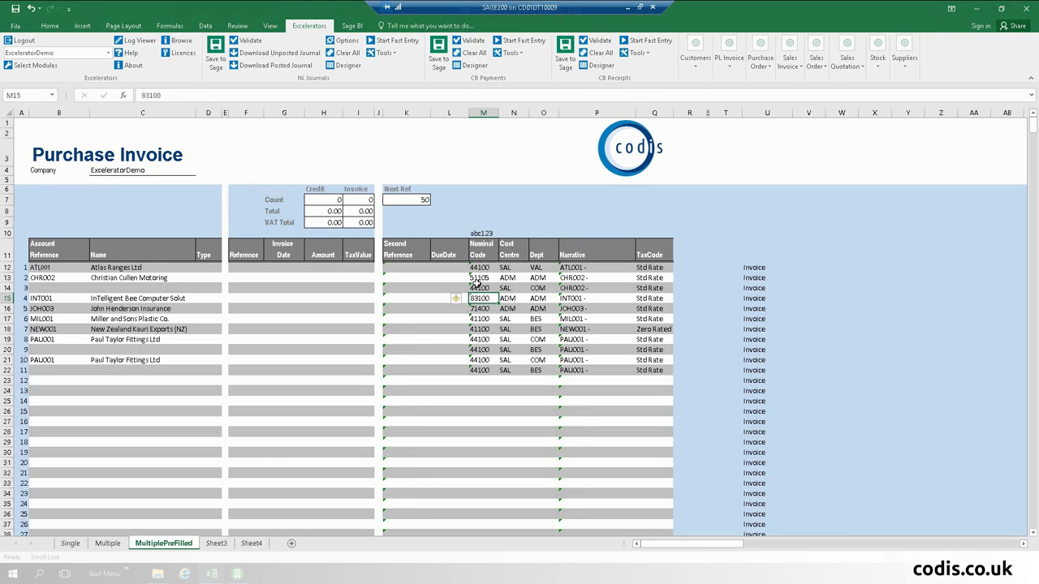
left_click(48, 342)
left_click(50, 359)
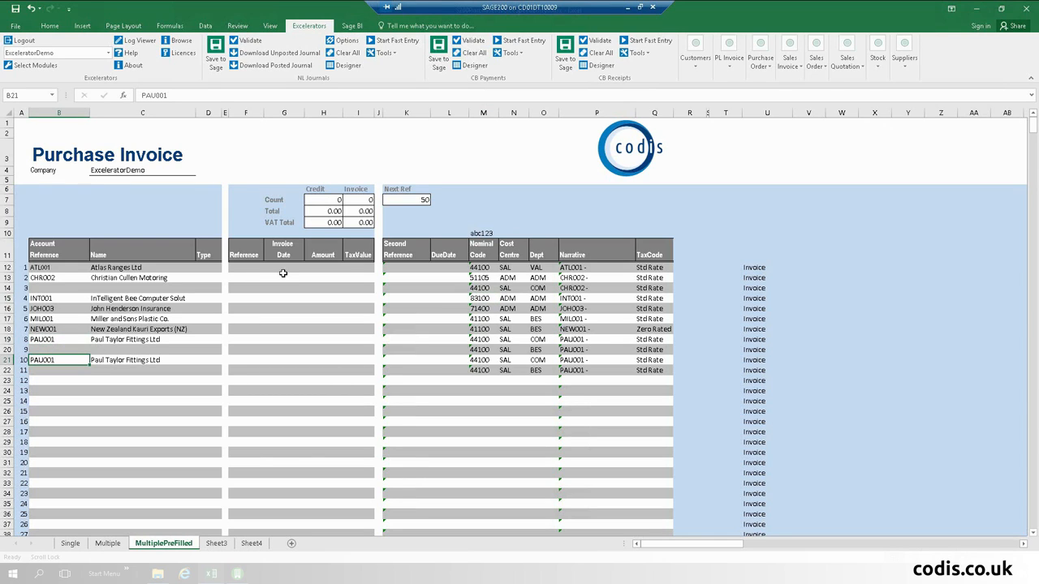
Step: Complete the prefilled Christian Cullen Motoring line with reference PI909, invoice date 20/05/2016 and amount 890
left_click(246, 278)
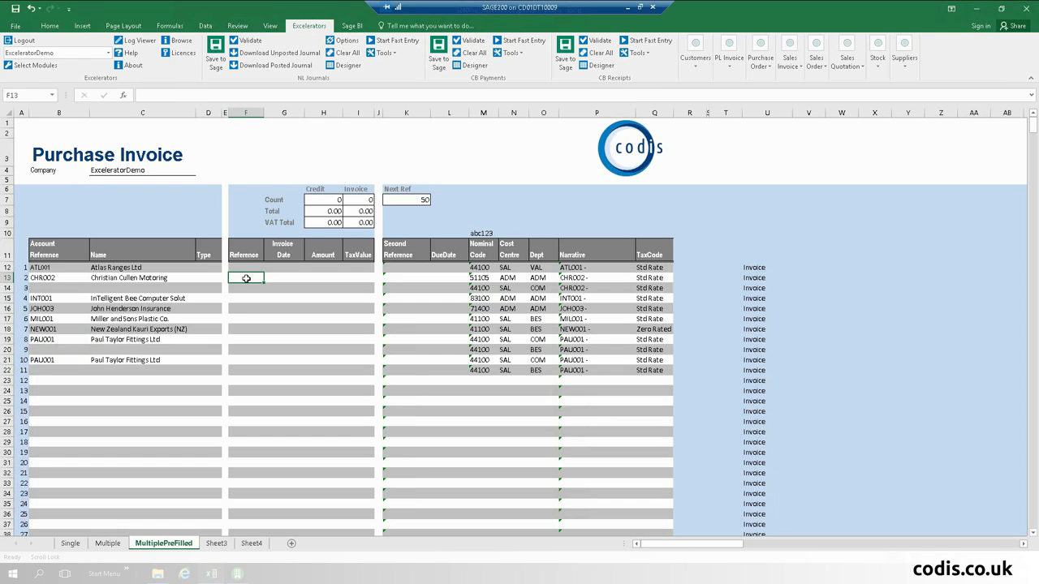
type("PI909")
key("Tab")
type("2")
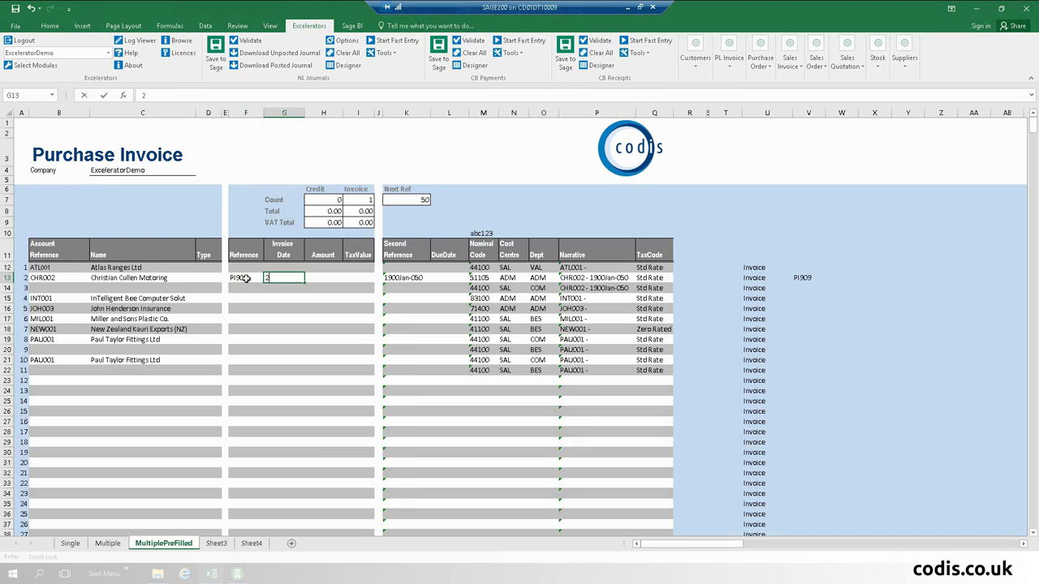
type("0/05/2016")
key("Tab")
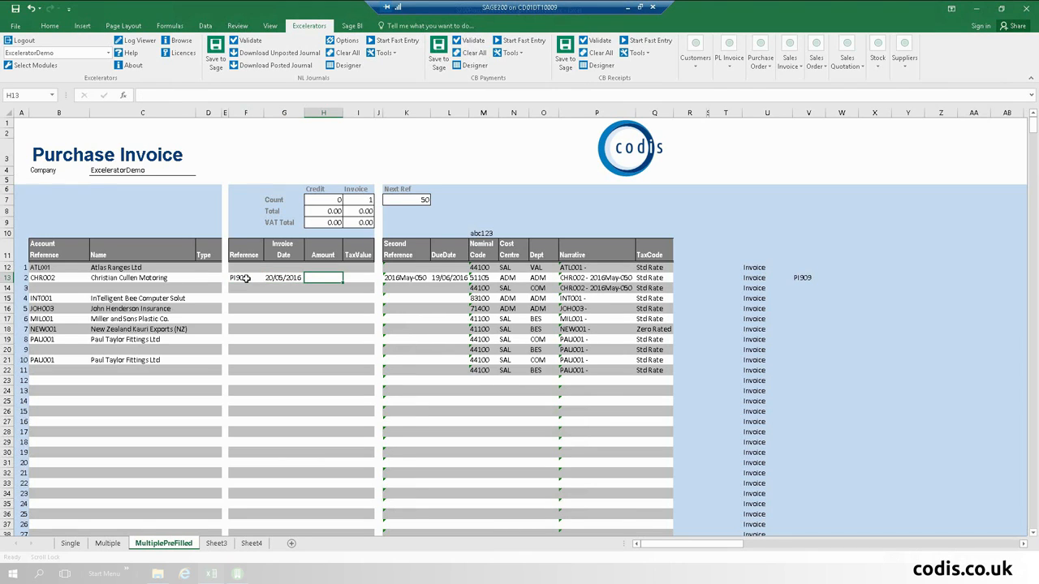
type("890")
key("Tab")
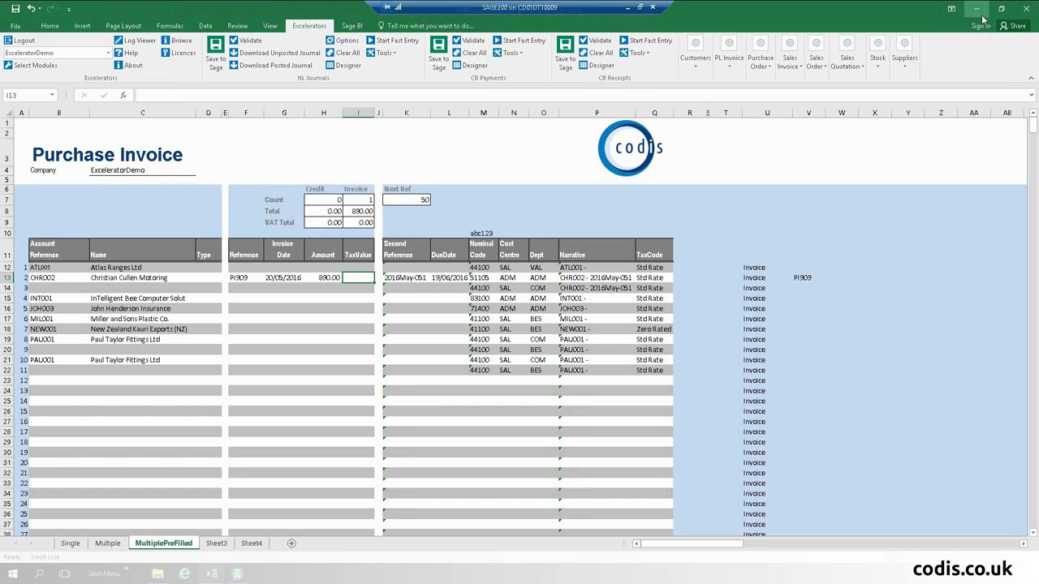
Step: Close the purchase invoice workbook and open the A2.2 SOPCustomerOrders shortcut from the AA Demo 02 folder
left_click(1035, 10)
left_click(519, 298)
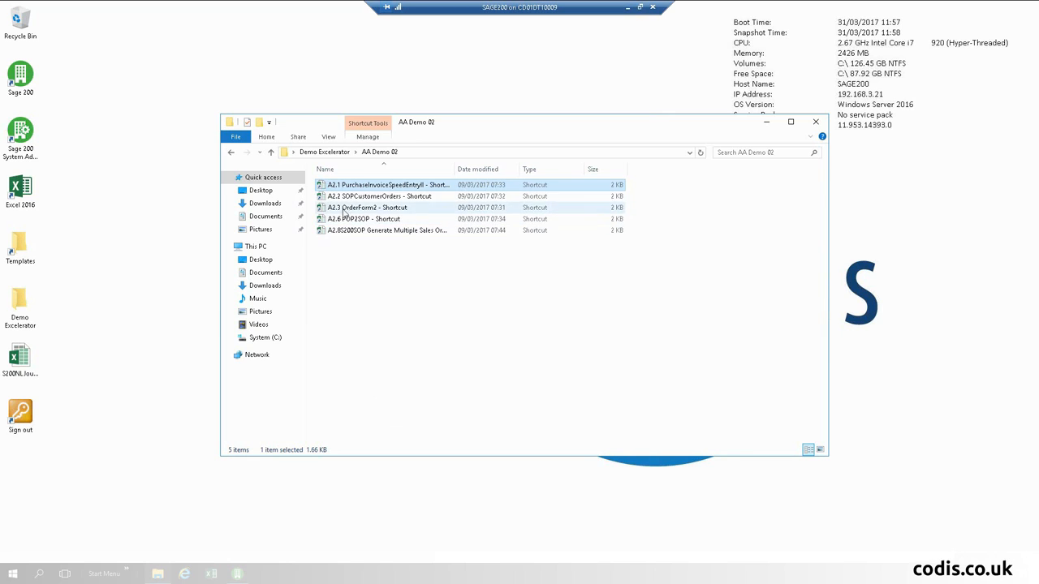
double_click(385, 198)
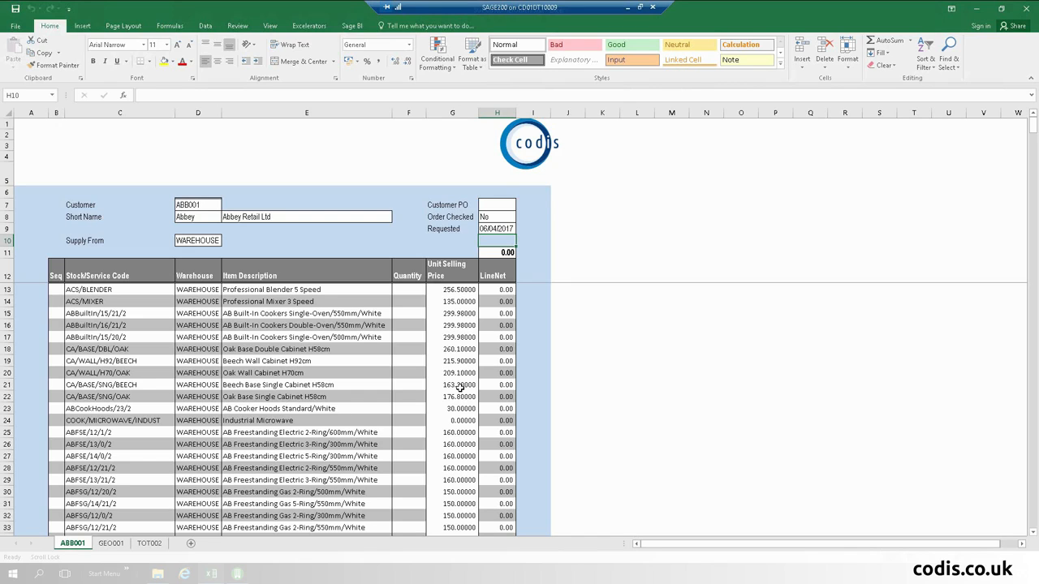
Step: Review the GEO001 and TOT002 customer order sheets and return to the ABB001 sheet
left_click(111, 544)
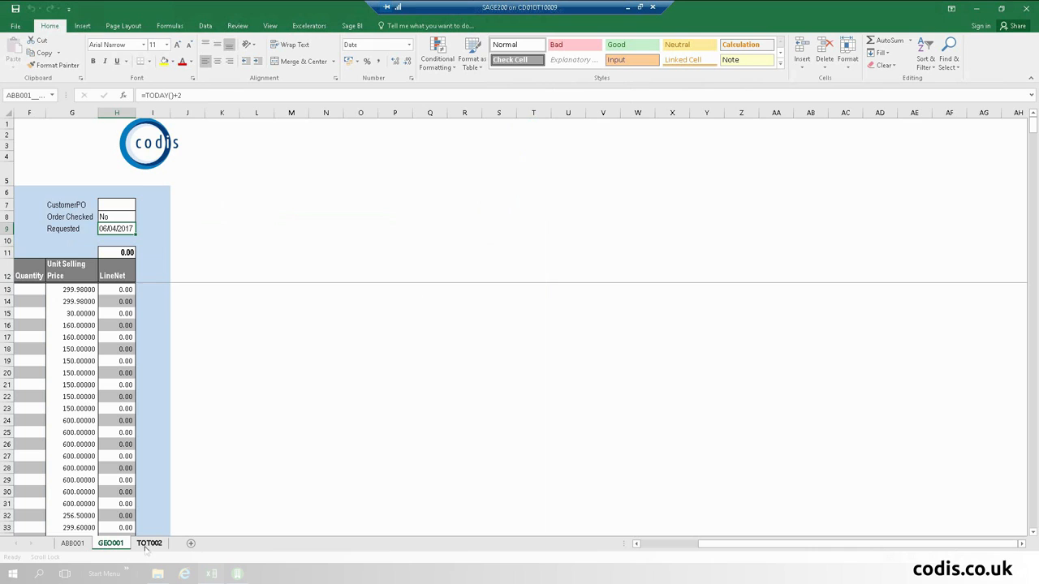
left_click(675, 547)
left_click(155, 547)
left_click(73, 545)
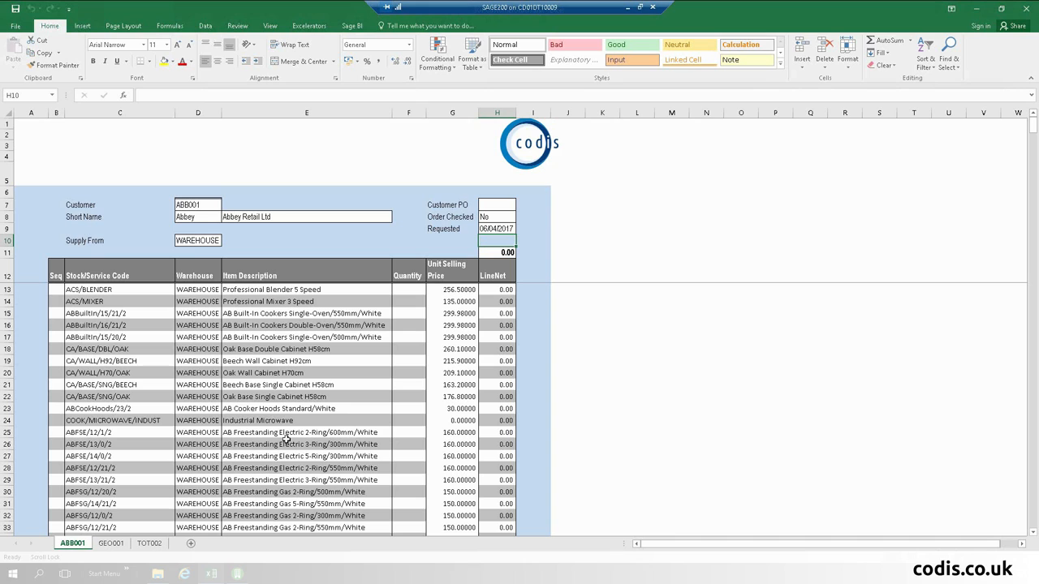
Step: On the ABB001 sheet, enter quantities 3 for ABBuiltIn/15/21/2, 2 for ABBuiltIn/15/20/2 and 1 for ABCookHoods/23/2
left_click(410, 312)
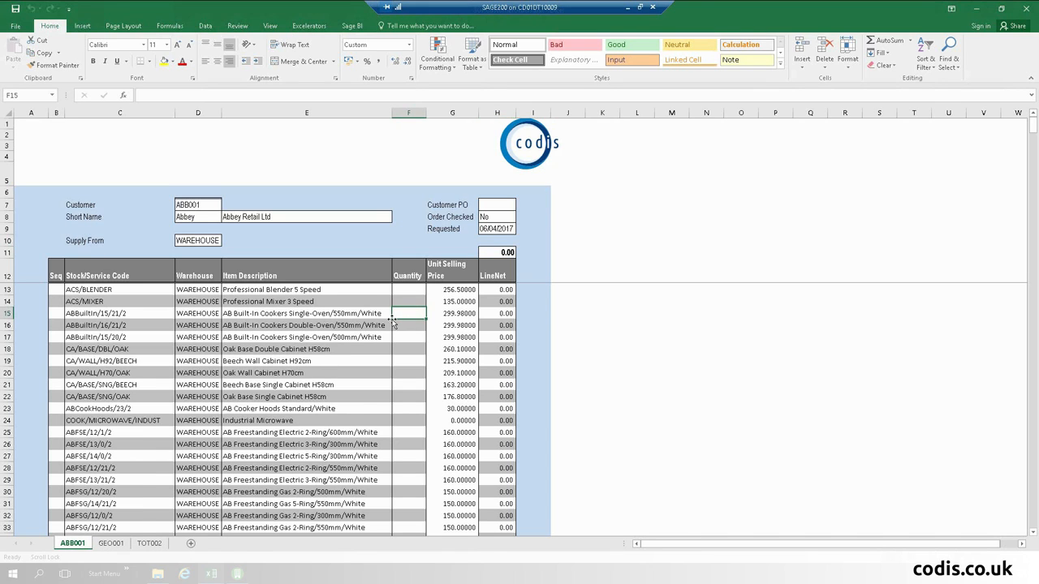
type("3")
scroll(391, 319, "down", 1)
scroll(392, 319, "down", 2)
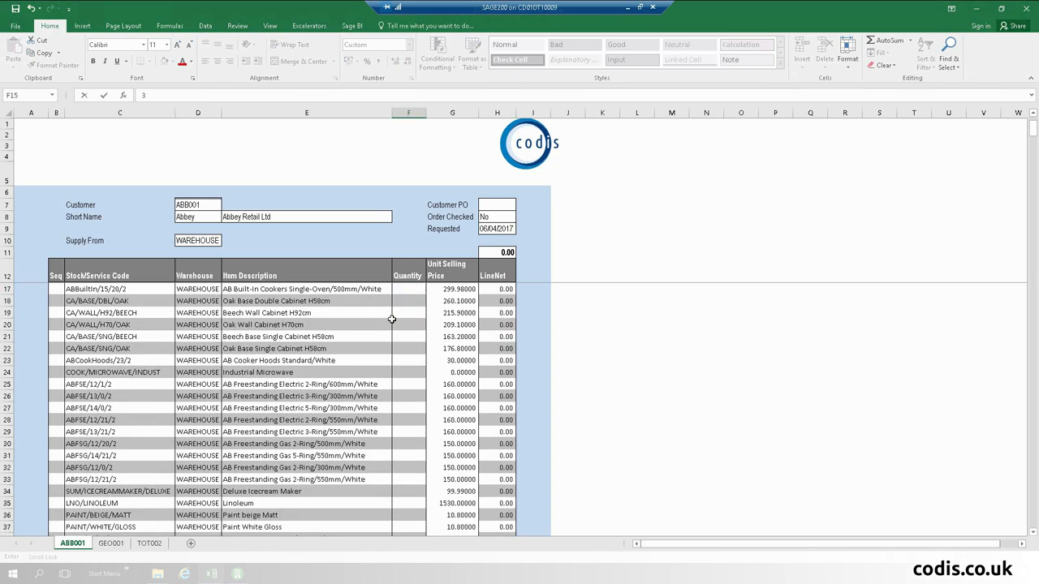
scroll(392, 322, "up", 3)
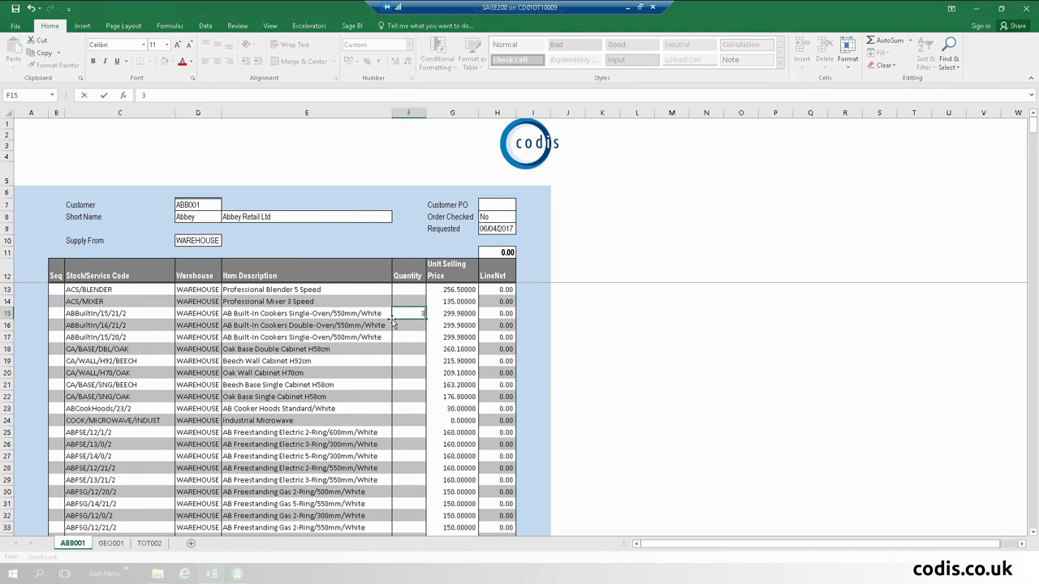
left_click(412, 339)
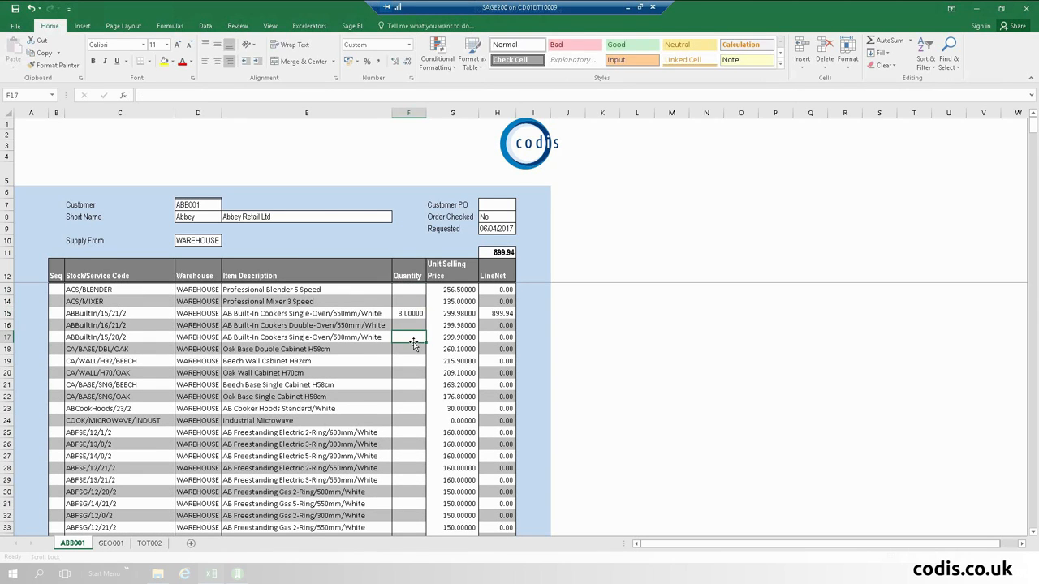
scroll(414, 344, "down", 1)
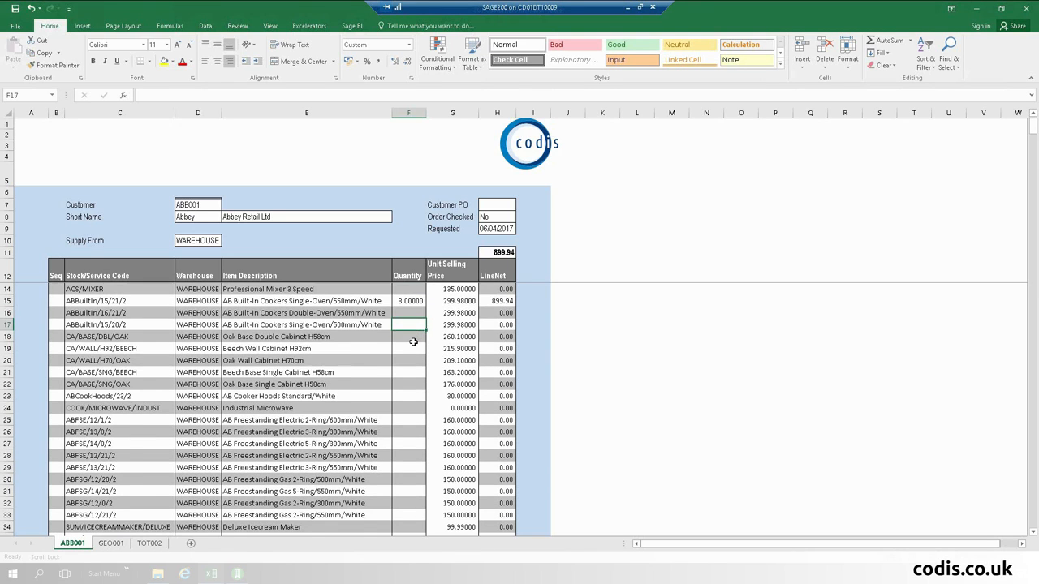
scroll(413, 341, "up", 1)
type("2")
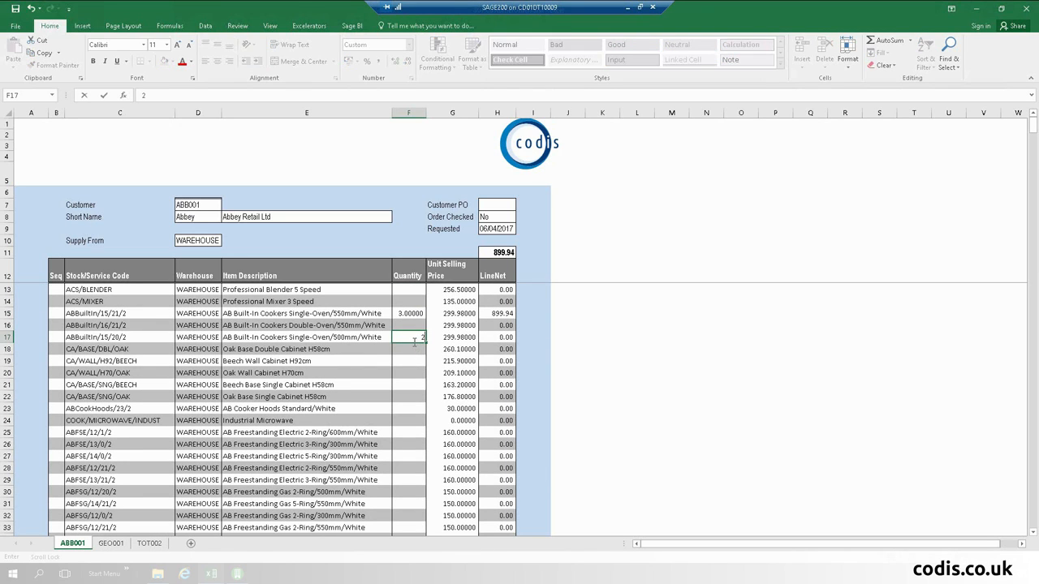
left_click(407, 403)
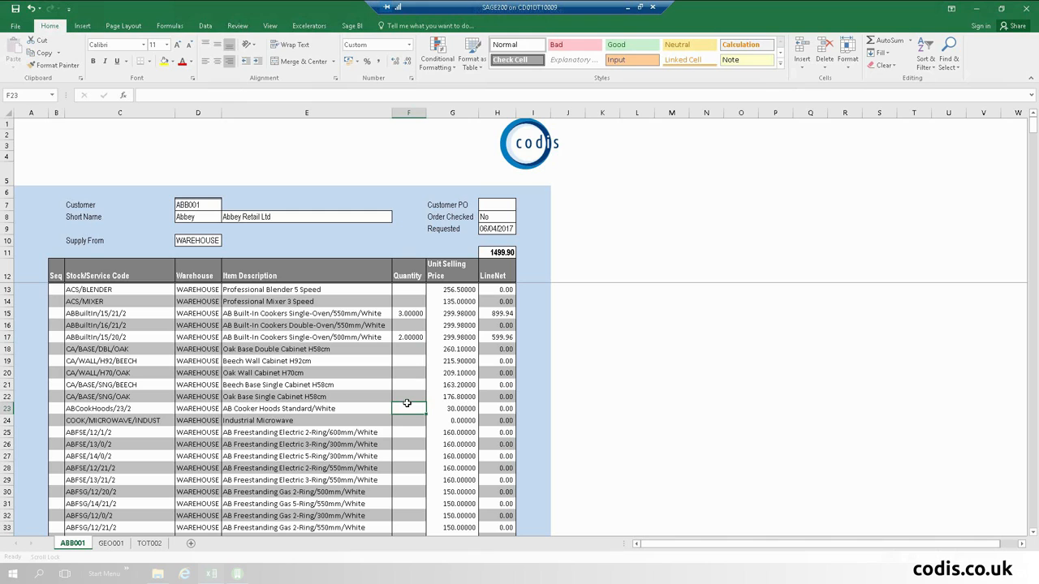
type("1")
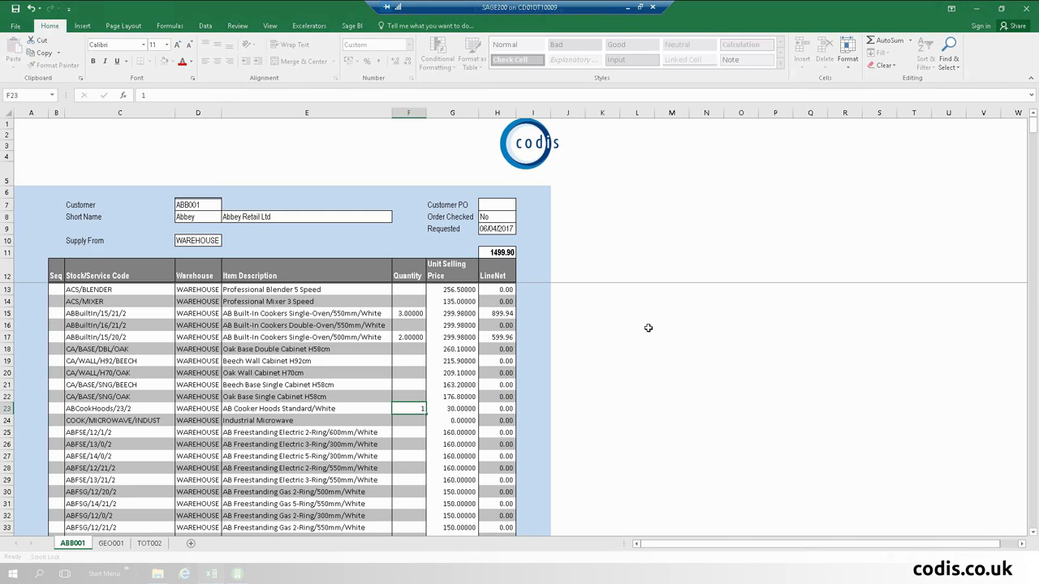
key("Tab")
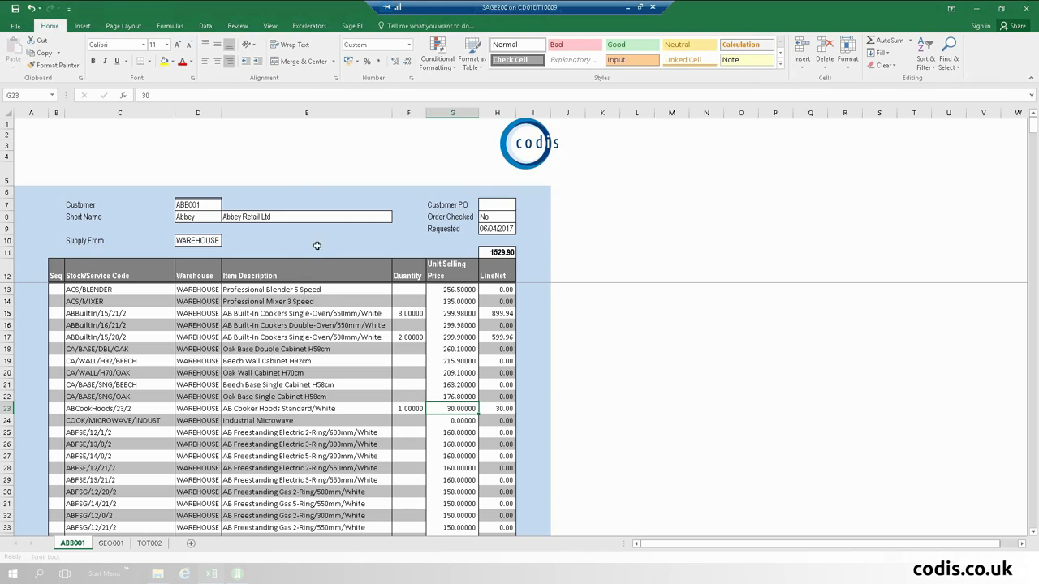
Step: Open the A2.3 OrderForm2 shortcut and enter quantities 2 for Meat Z. Special 20kg, 1 for Mini Chicken Fille and 2 for Hot Wings
left_click(987, 12)
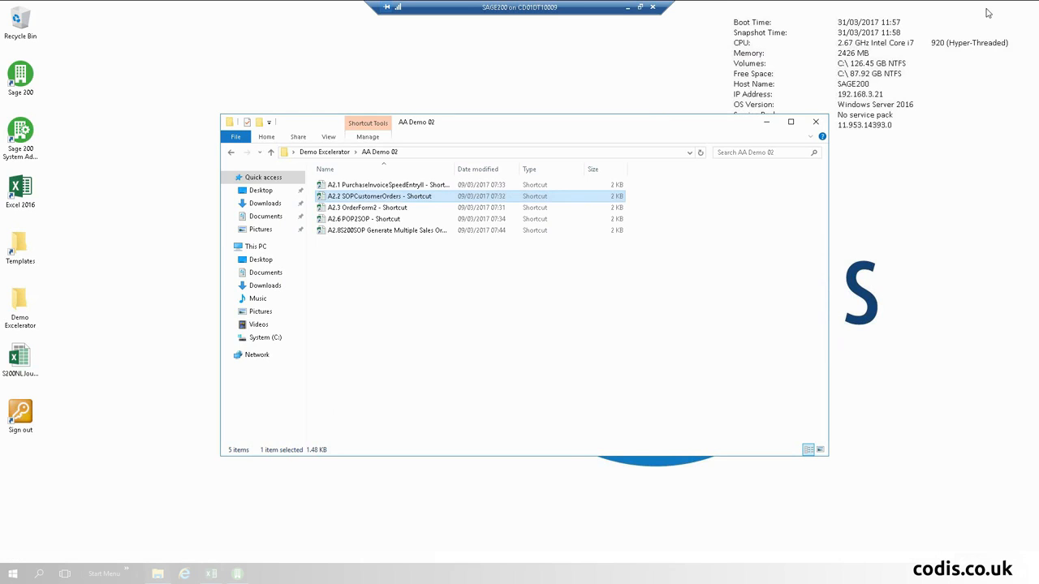
double_click(369, 208)
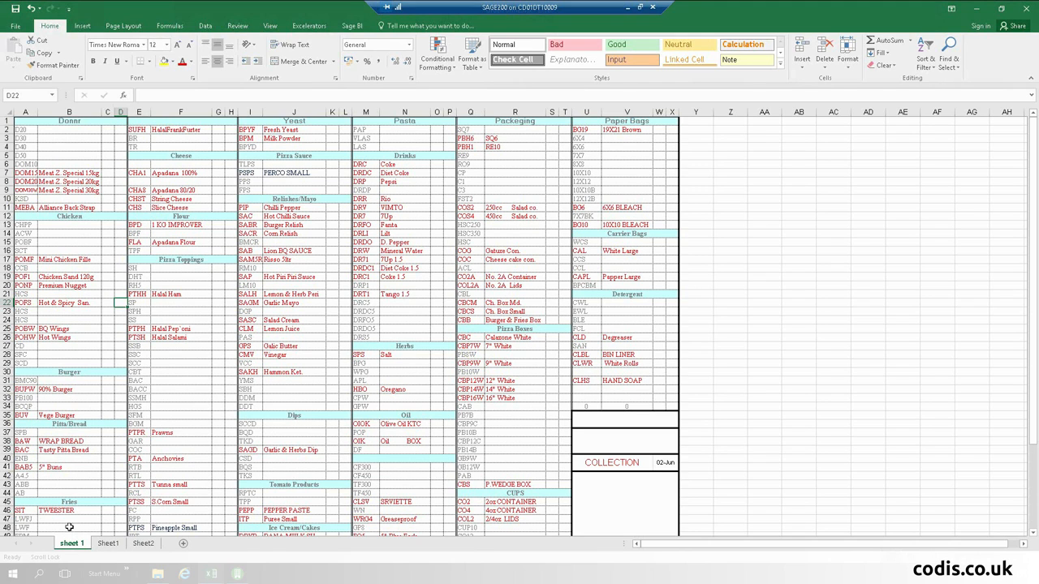
left_click(105, 180)
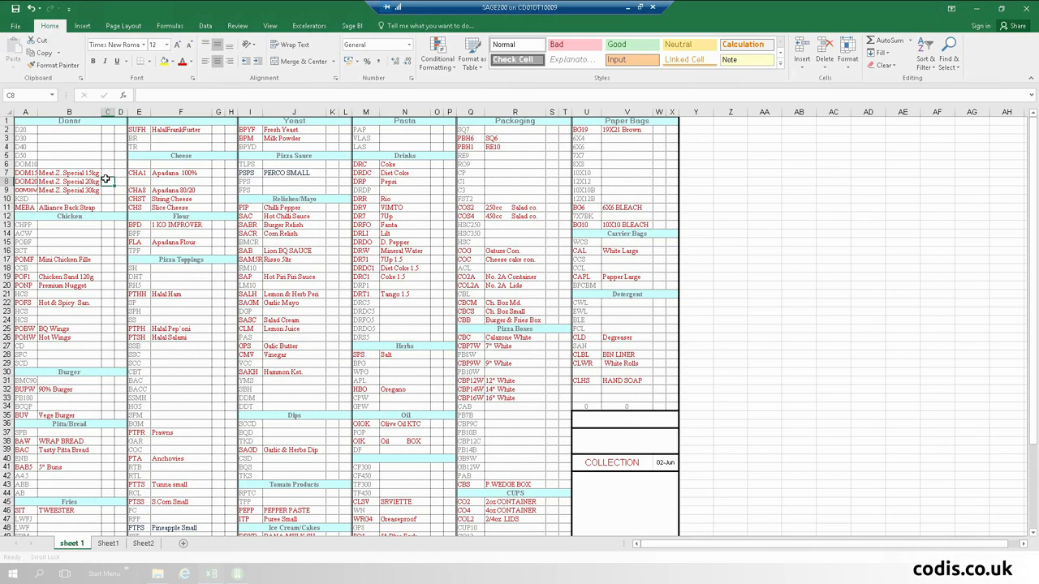
type("2")
scroll(106, 179, "down", 1)
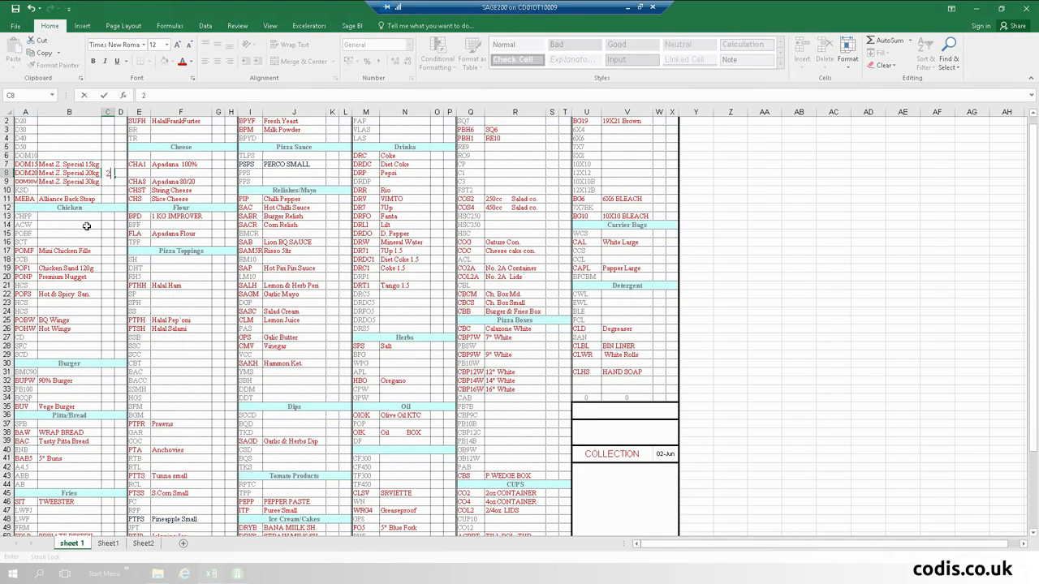
left_click(107, 252)
key("BackSpace")
type("1")
left_click(106, 325)
type("2")
key("Tab")
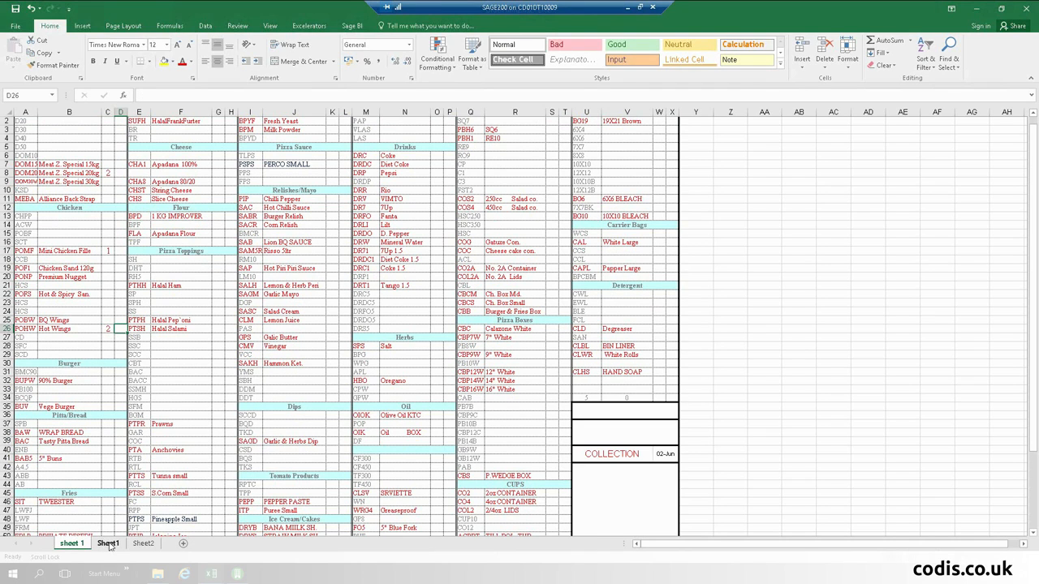
Step: Check the Meat Z. Special 20kg quantity formula on Sheet1, and enter quantity 1 for Meat Z. Special 30kg on the order form
left_click(108, 543)
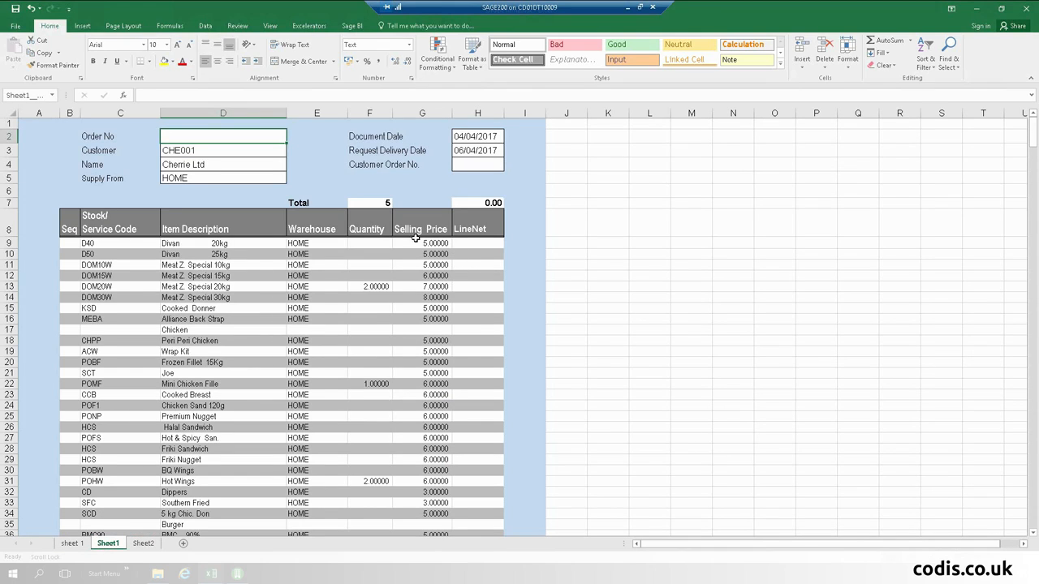
left_click(368, 287)
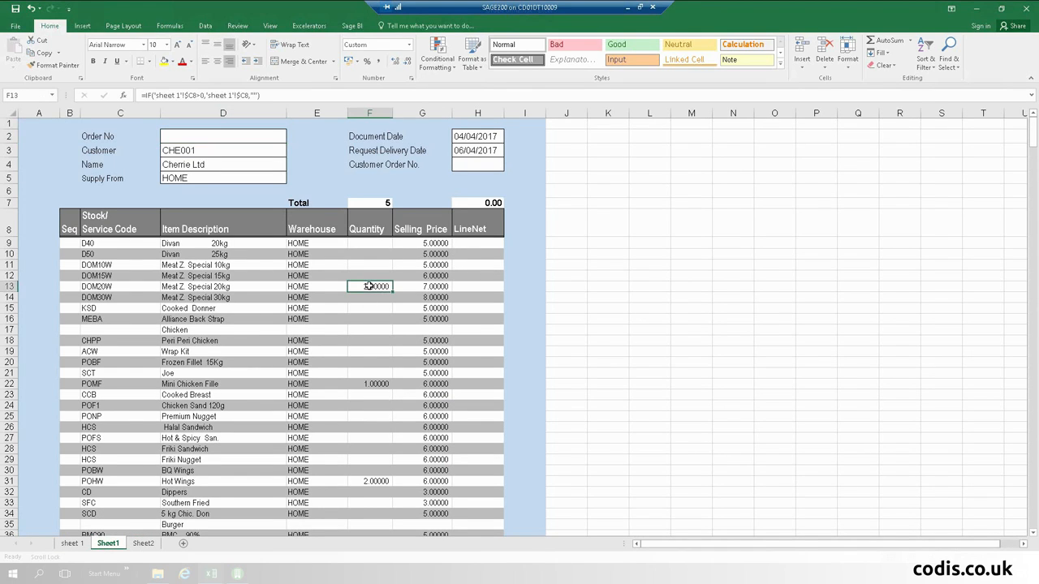
left_click(70, 543)
left_click(107, 182)
type("1")
key("Tab")
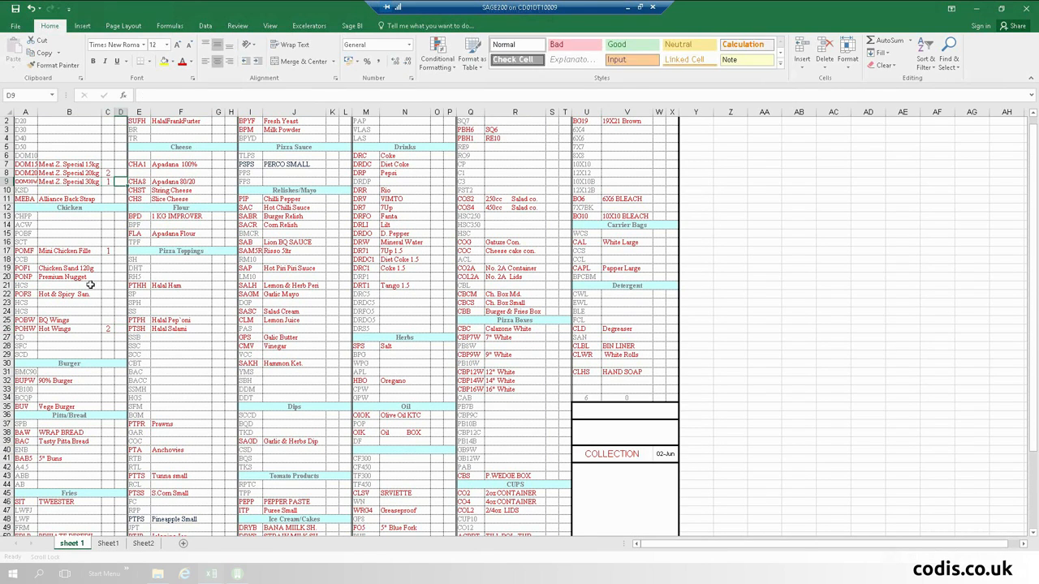
left_click(108, 543)
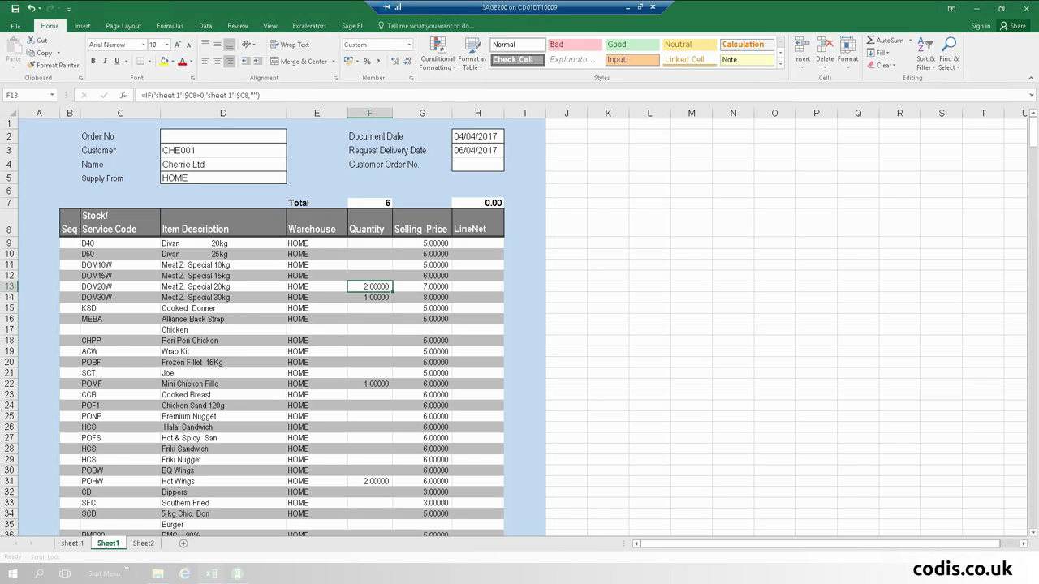
Step: Open the A2.6 POP2SOP shortcut from the AA Demo 02 folder and inspect the company names on the Purchase Order and Sales Order
left_click(162, 576)
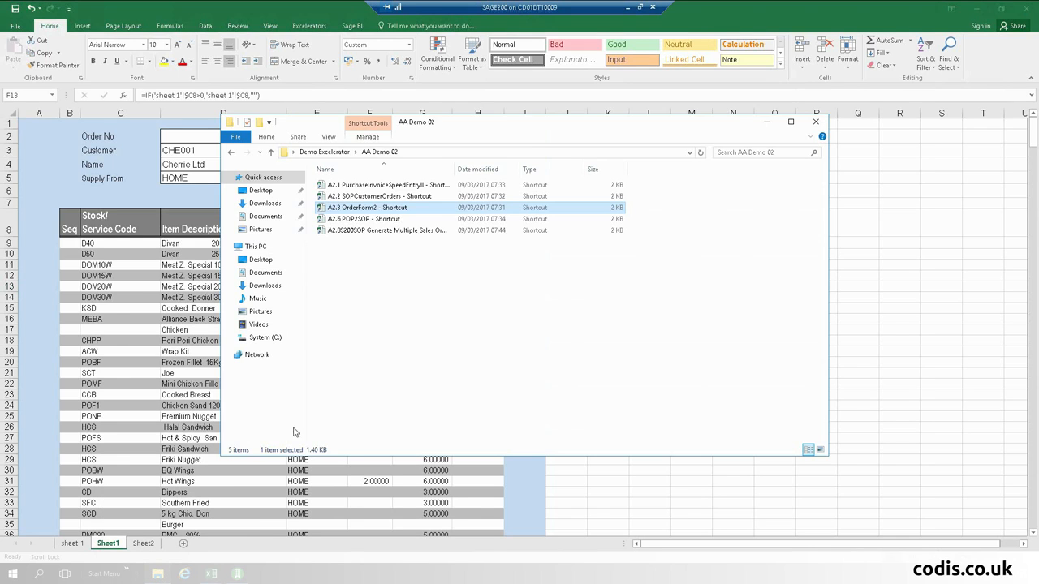
double_click(388, 219)
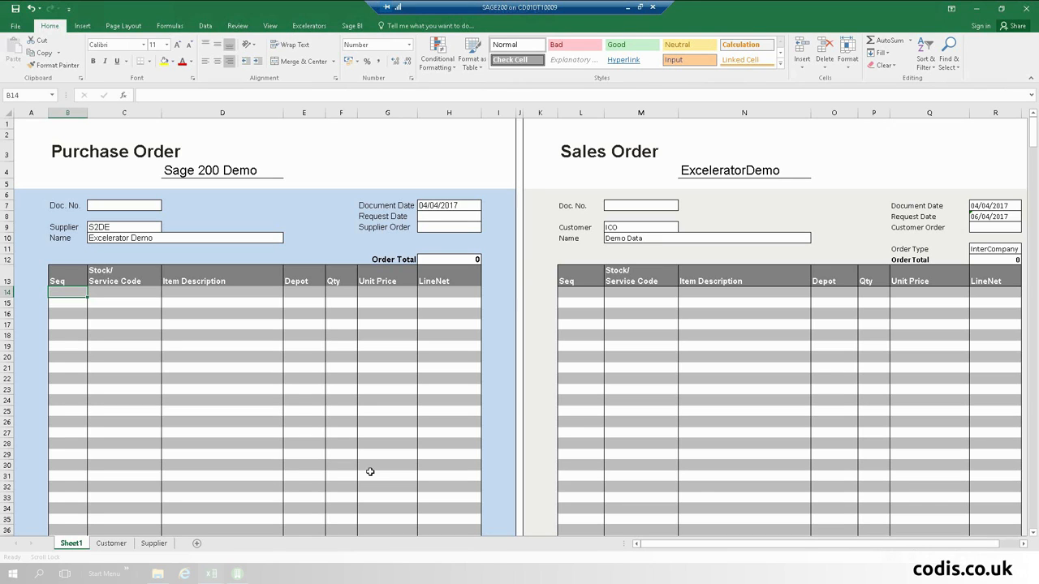
left_click(221, 169)
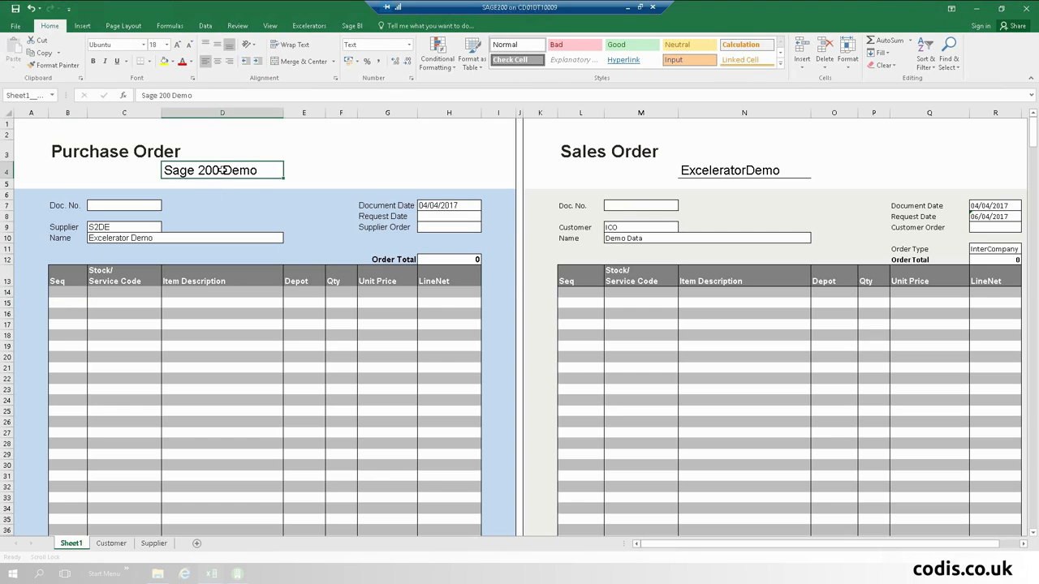
left_click(727, 171)
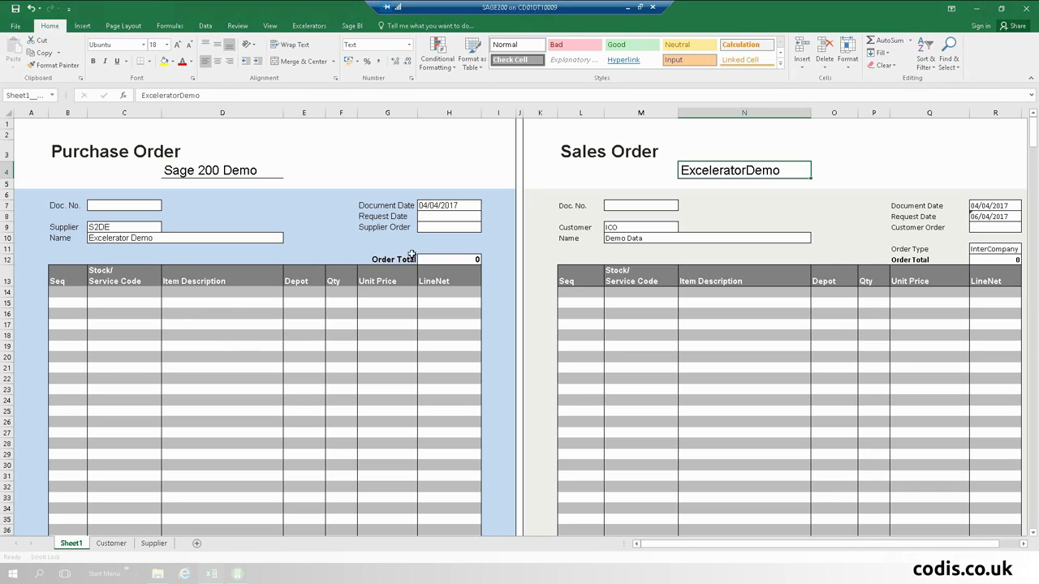
Step: Browse the stock records from the first purchase order line and add the four beech base and wall cabinet items
left_click(117, 292)
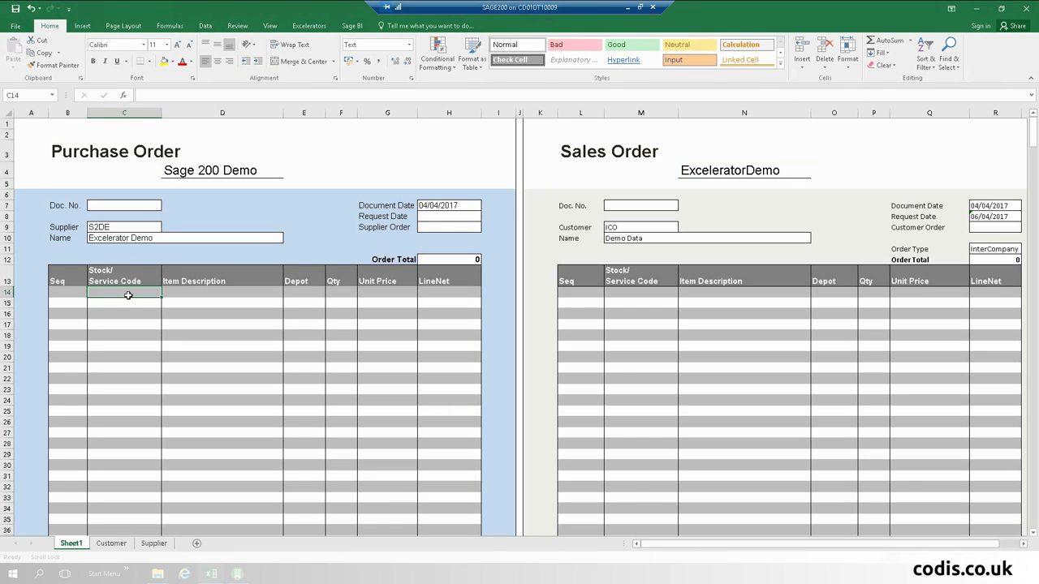
right_click(110, 296)
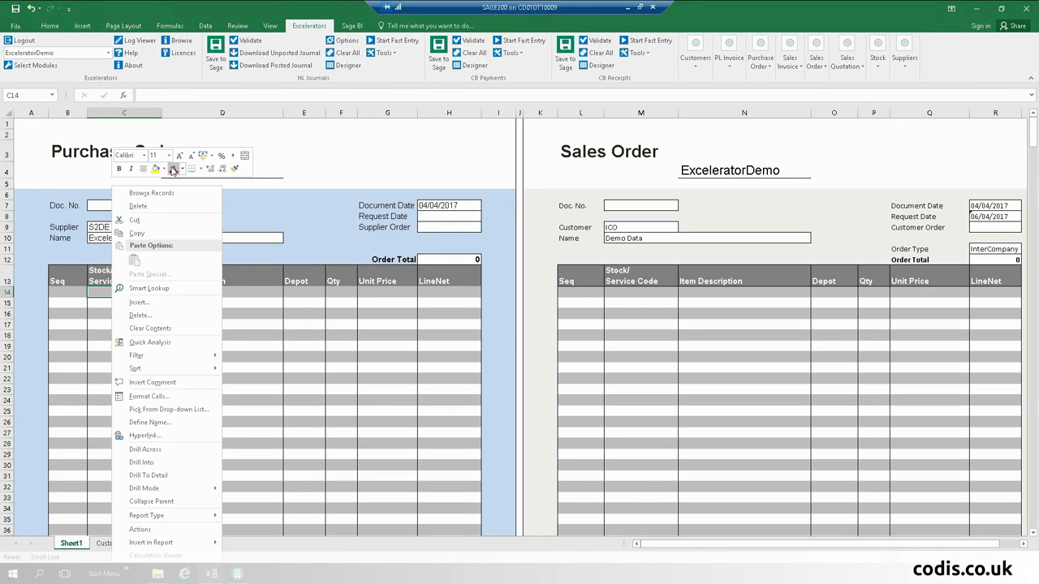
left_click(169, 194)
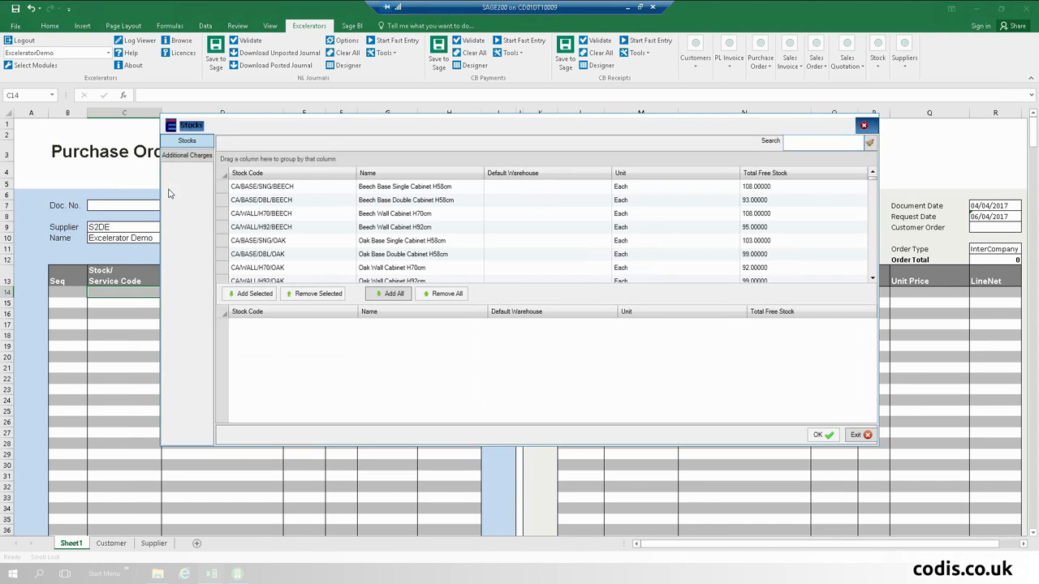
left_click_drag(268, 187, 290, 228)
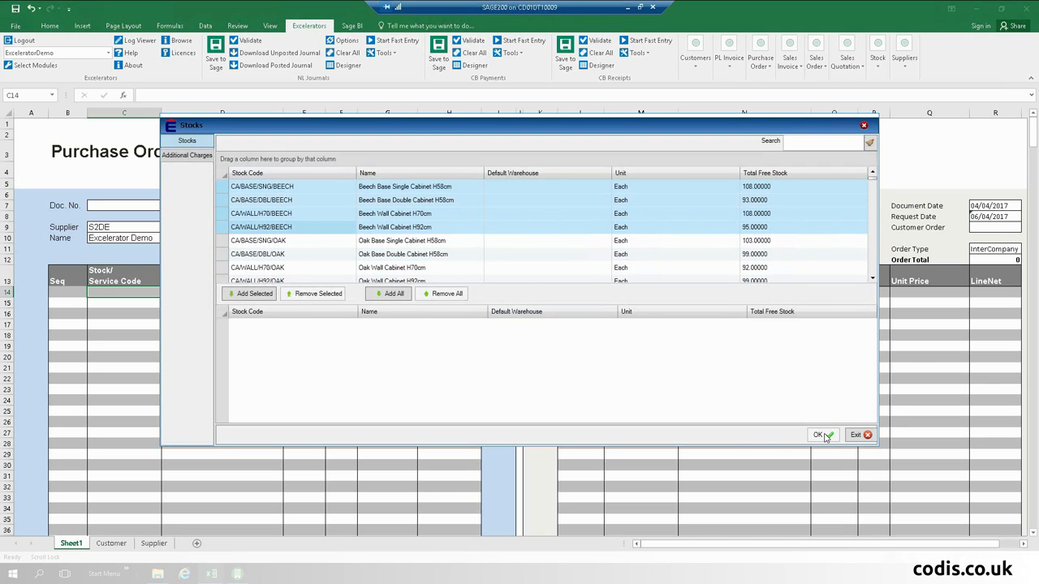
left_click(243, 293)
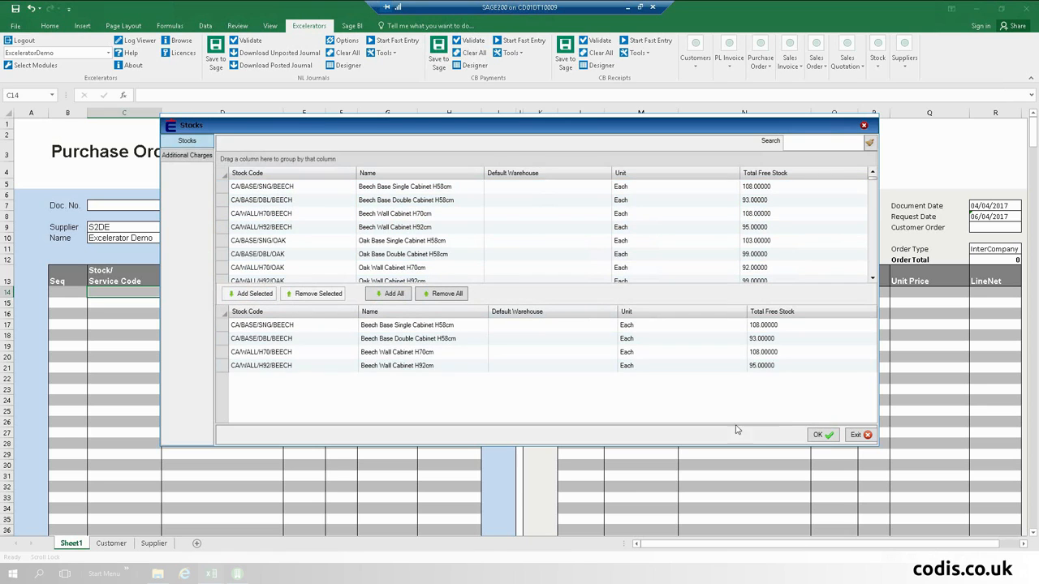
left_click(817, 435)
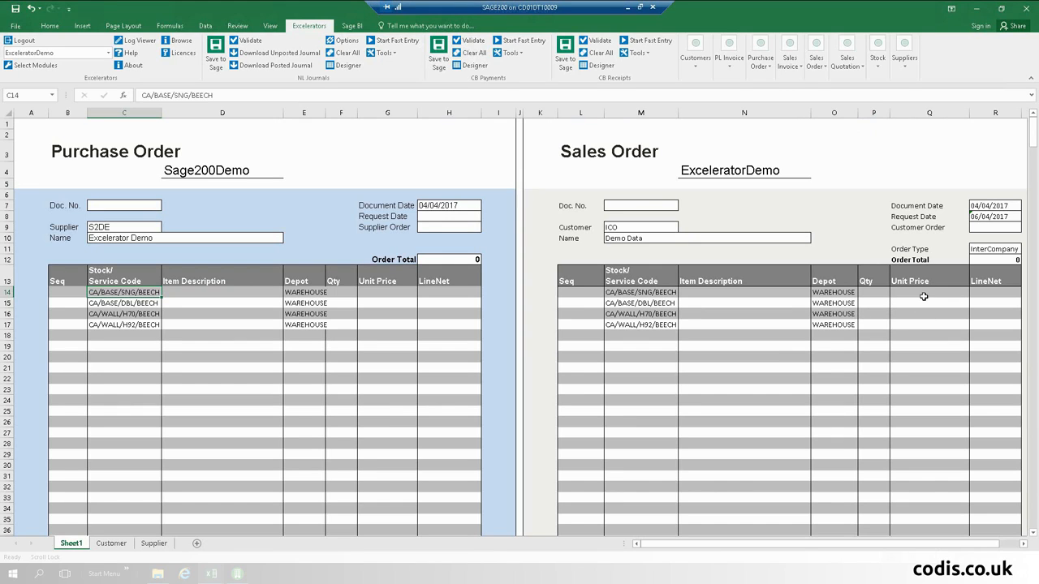
Step: Set the purchase order quantity of CA/BASE/SNG/BEECH to 2
left_click(343, 291)
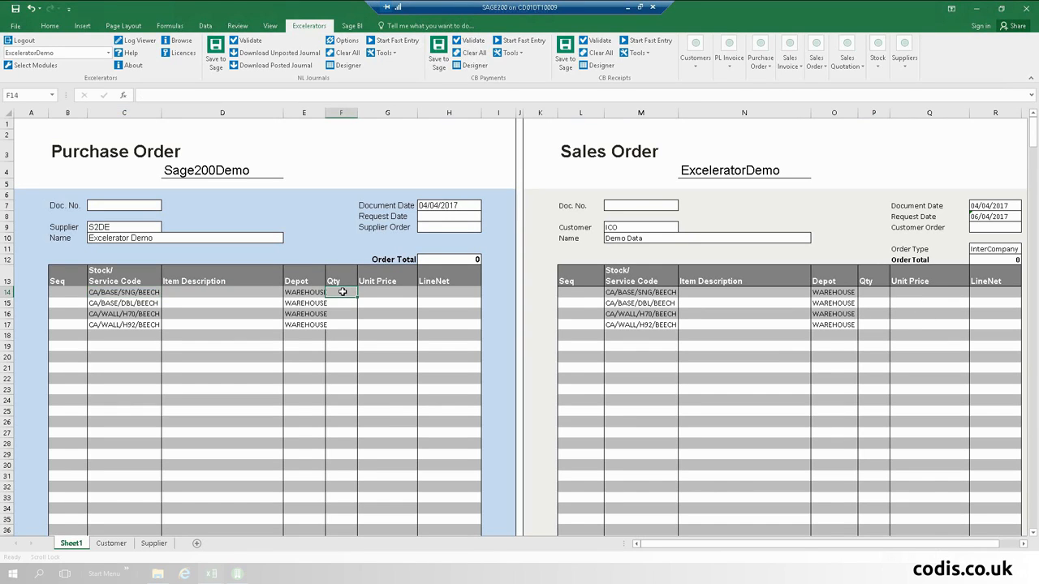
type("2")
scroll(342, 292, "down", 1)
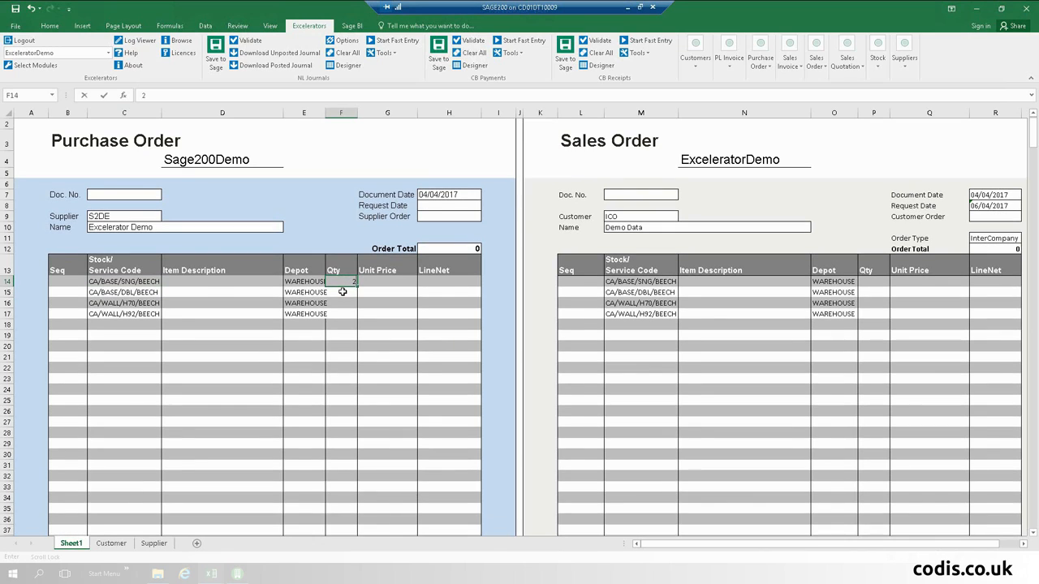
scroll(342, 291, "up", 1)
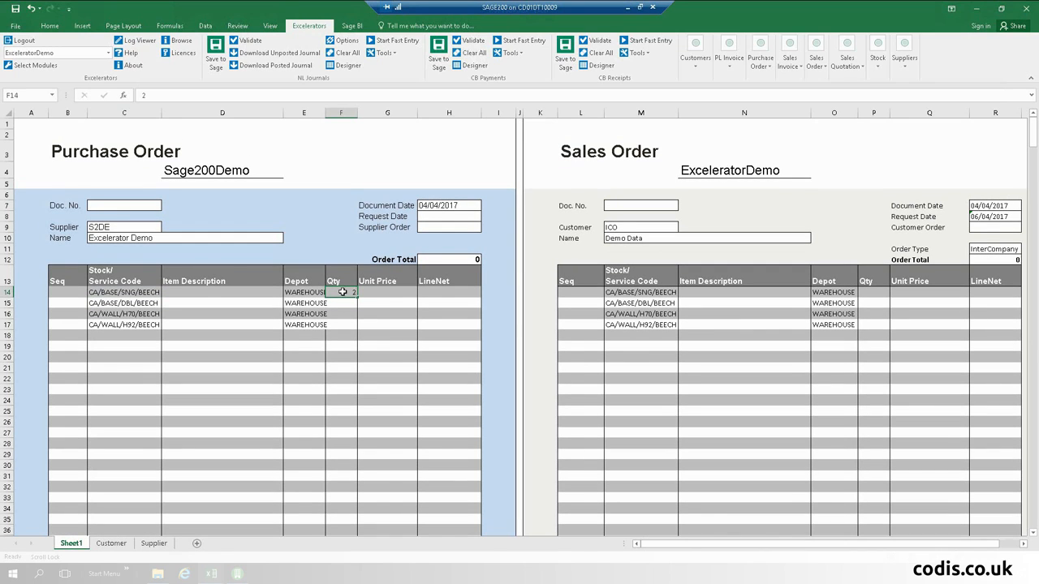
key("Tab")
scroll(342, 291, "down", 1)
scroll(343, 291, "up", 1)
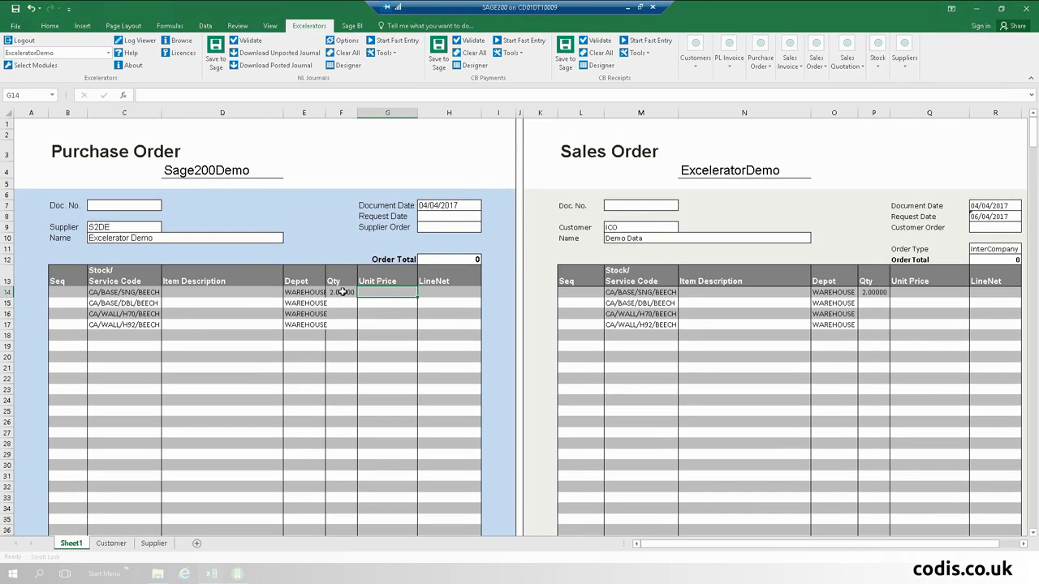
Step: Set the purchase order quantities of CA/BASE/DBL/BEECH and CA/WALL/H70/BEECH to 1 each, and CA/WALL/H92/BEECH to 5
left_click(343, 315)
left_click_drag(341, 292, 340, 305)
left_click(341, 301)
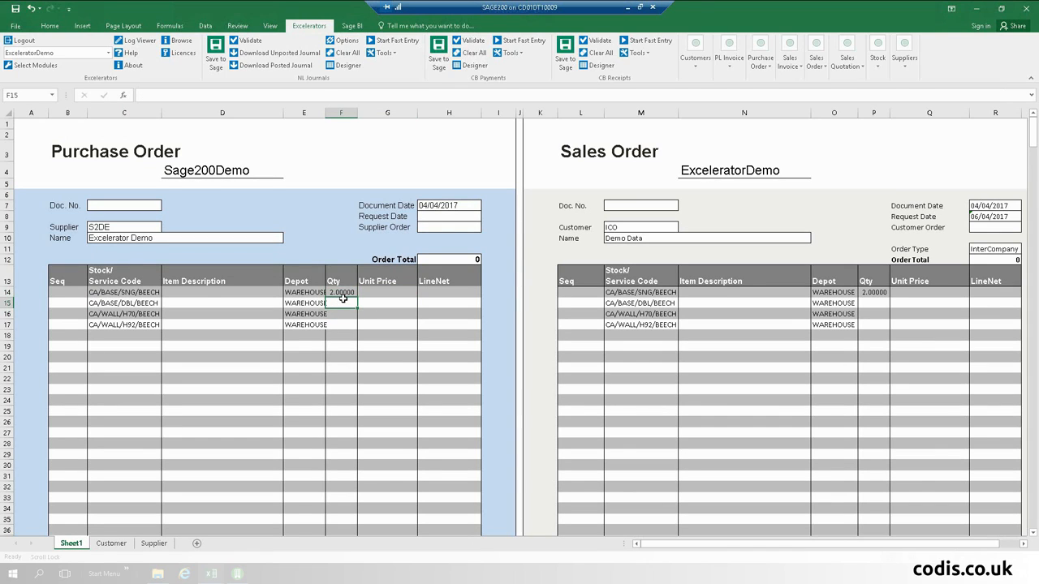
type("1")
left_click(342, 314)
type("1")
left_click(345, 323)
type("5")
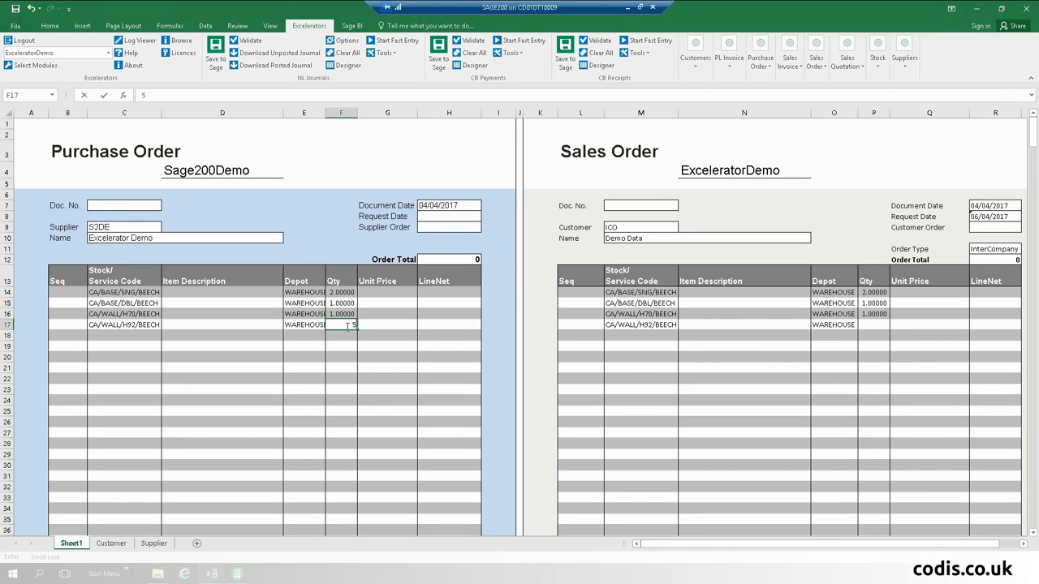
key("Tab")
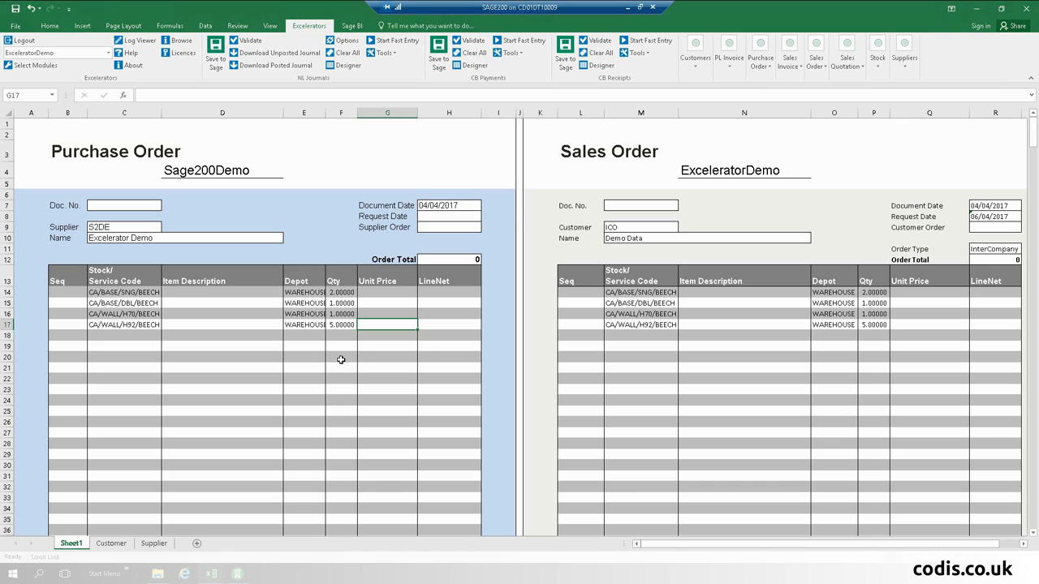
Step: Open the A3 CreditCard Sample e-statement and A3 CBPaymentsCreditCardVer2 shortcuts from the AA Demo 03 folder
left_click(649, 290)
left_click(641, 313)
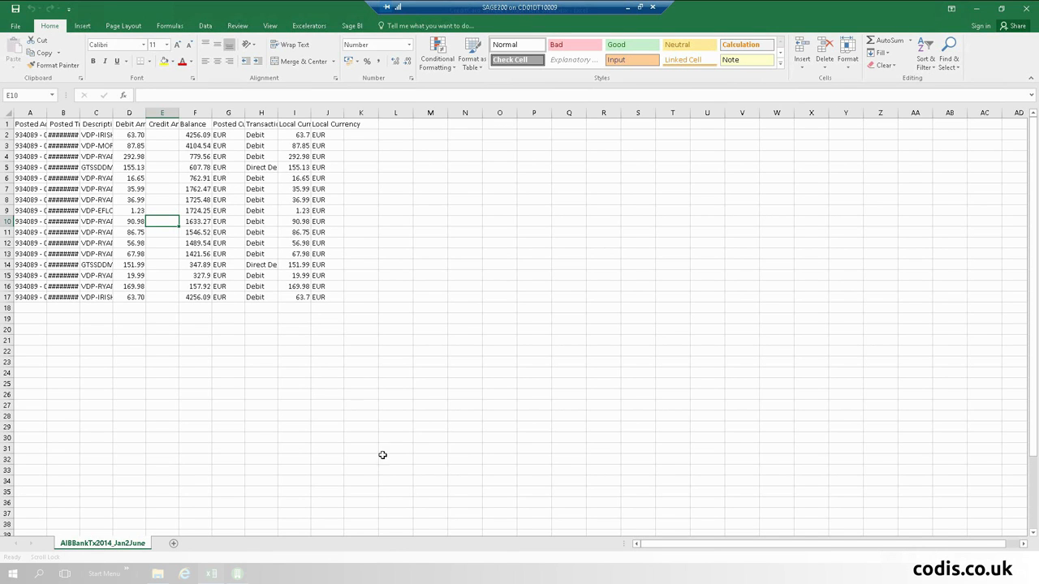
left_click(976, 7)
double_click(411, 188)
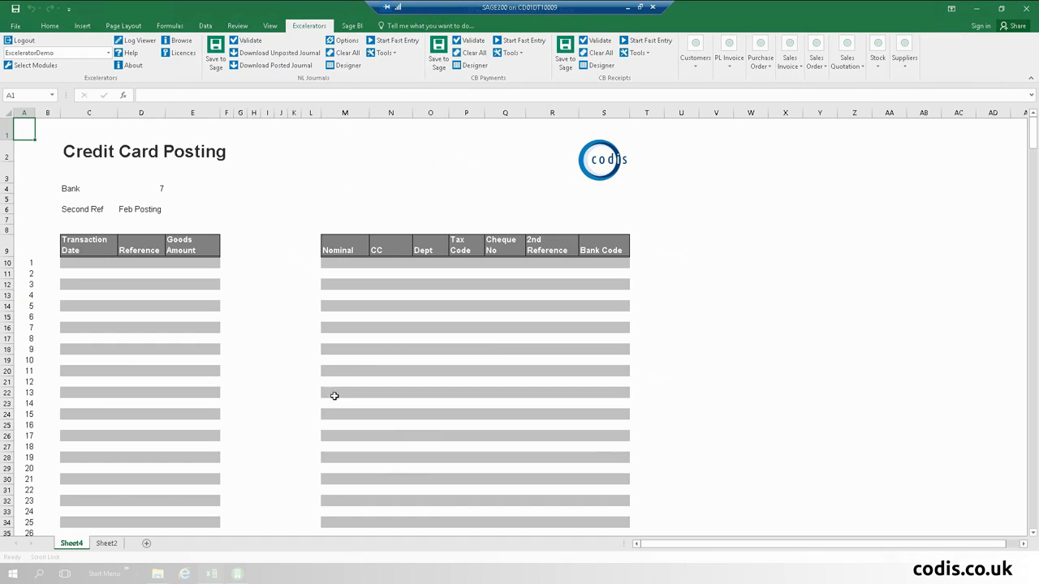
Step: Copy all transaction rows A2:J17, without the headings, from the credit card e-statement workbook
mouse_move(213, 574)
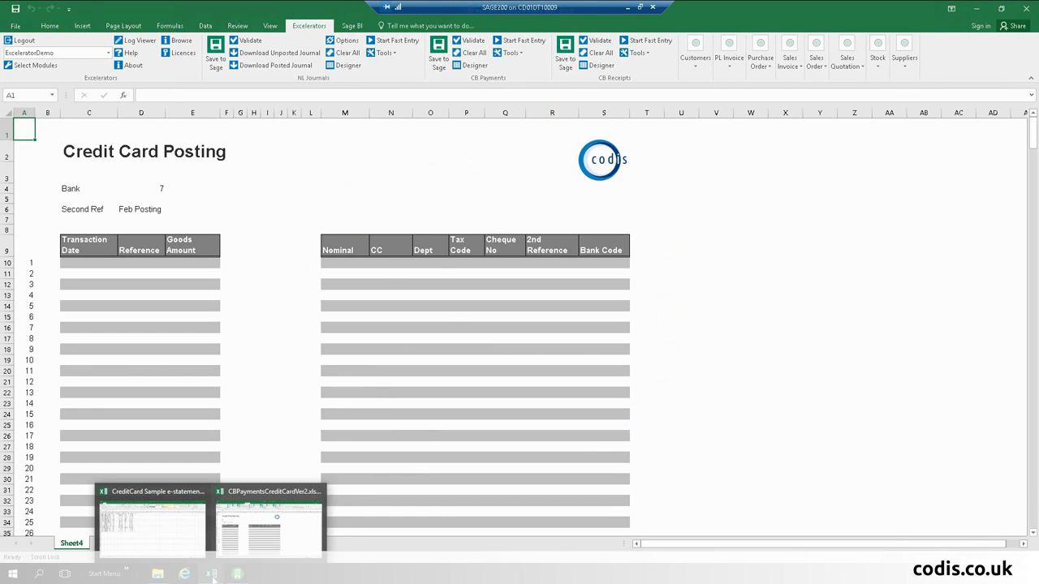
left_click(167, 538)
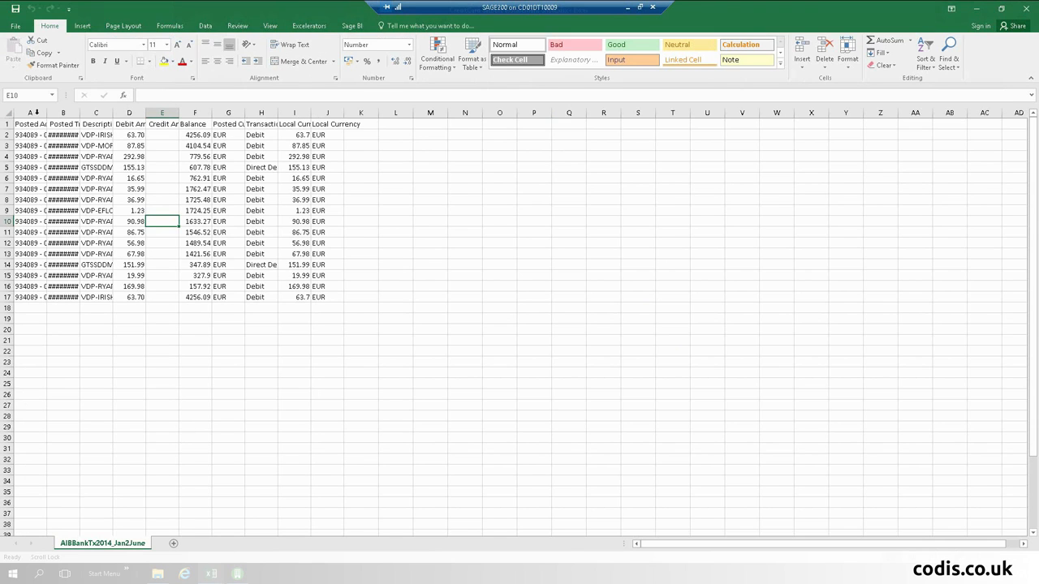
left_click(14, 134)
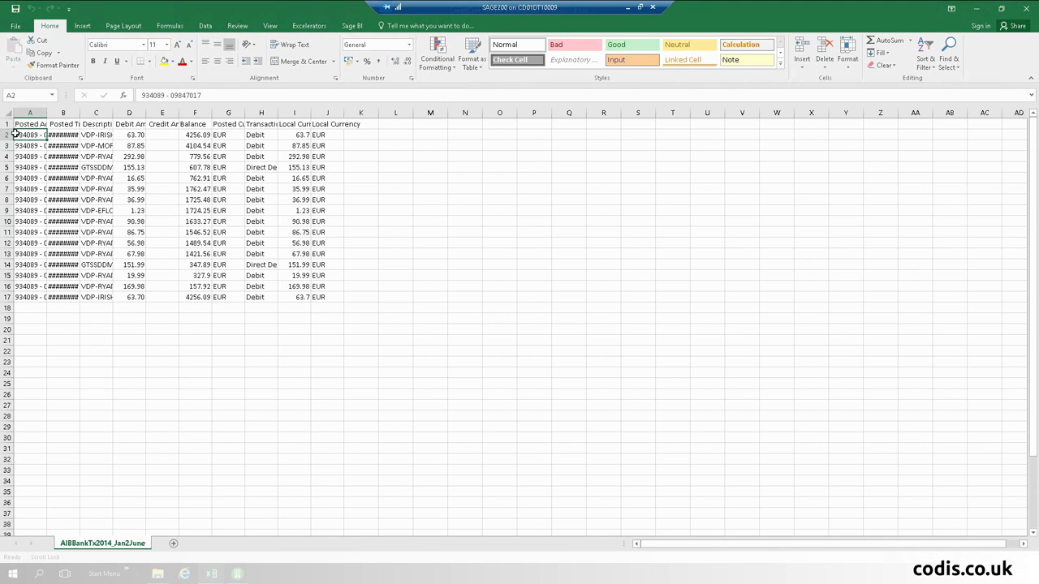
key("ctrl+shift+Down")
key("shift+Right")
key("shift+Right")
key("shift+Right")
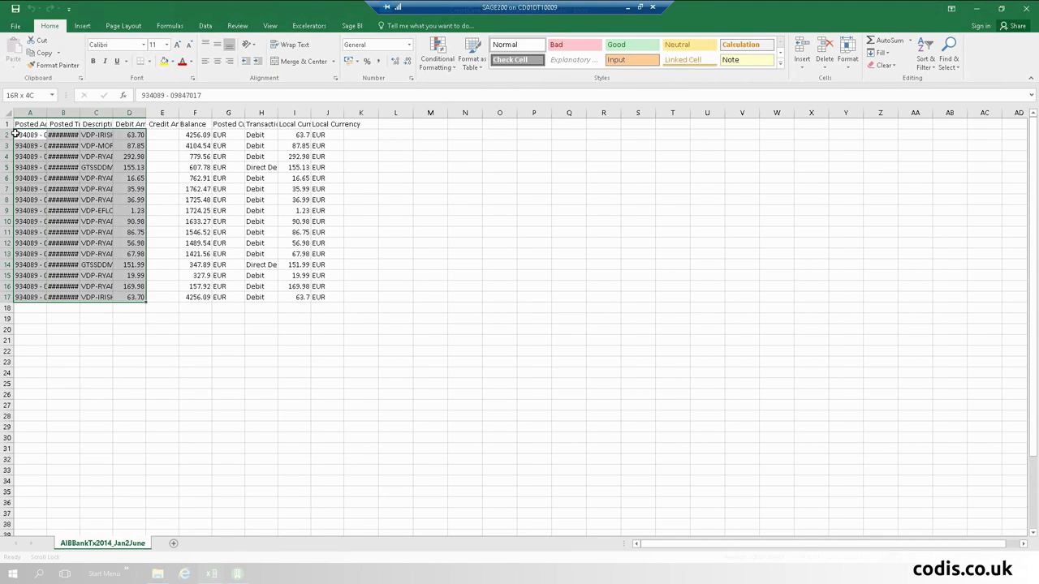
key("shift+Right")
key("shift+Right")
key("shift+Right")
key("shift+Right")
key("shift+Right")
key("shift+Right")
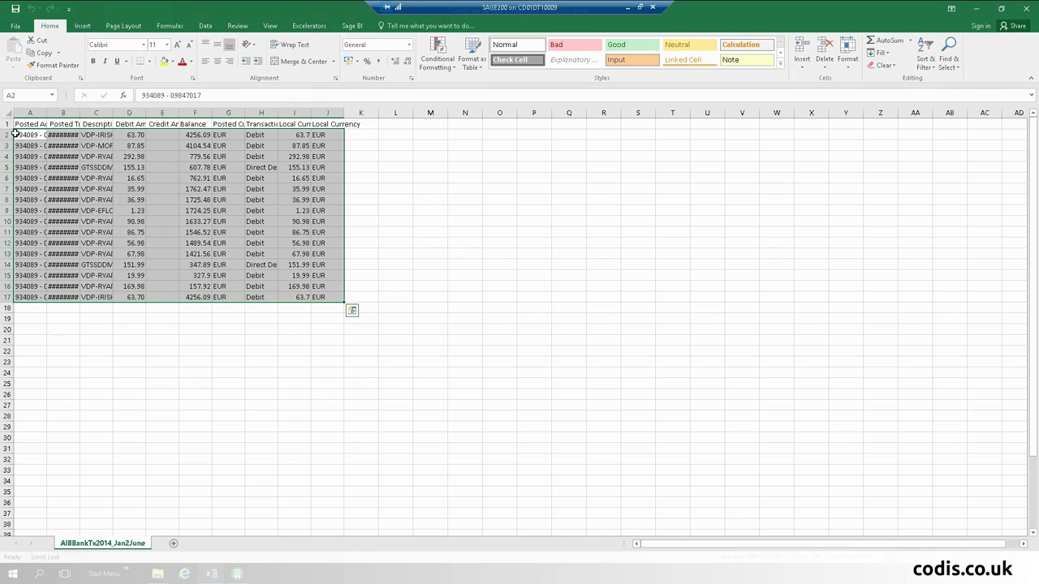
right_click(232, 230)
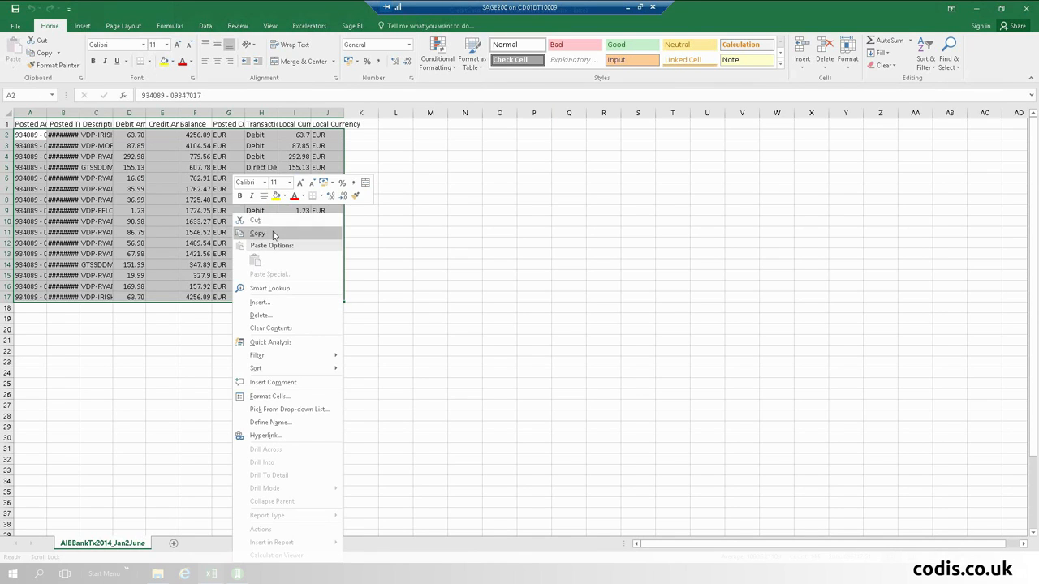
left_click(273, 233)
Step: Paste the copied statement rows into the Credit Card Posting template starting at cell B10
left_click(212, 573)
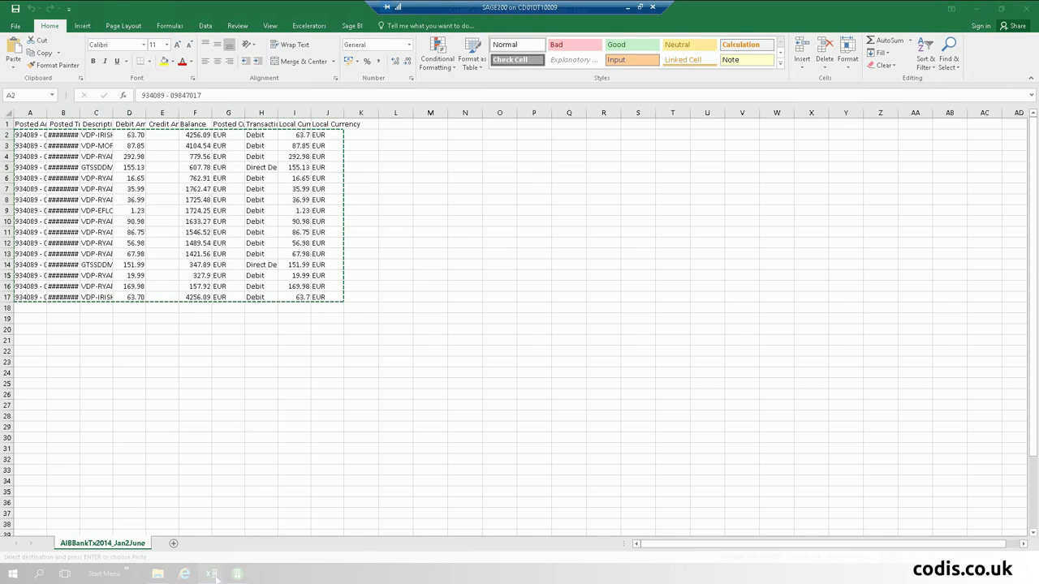
left_click(265, 519)
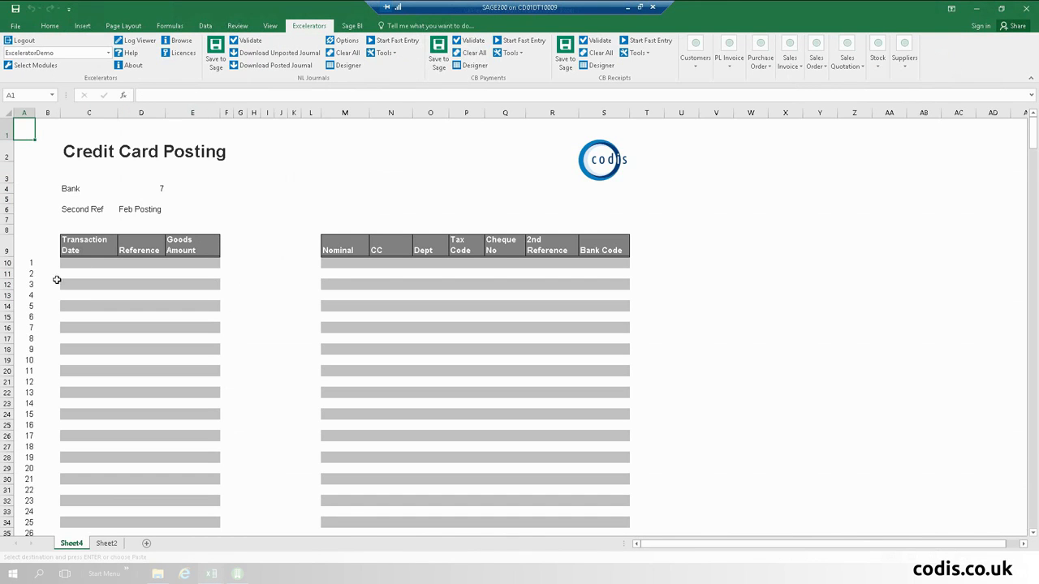
left_click(41, 264)
right_click(43, 266)
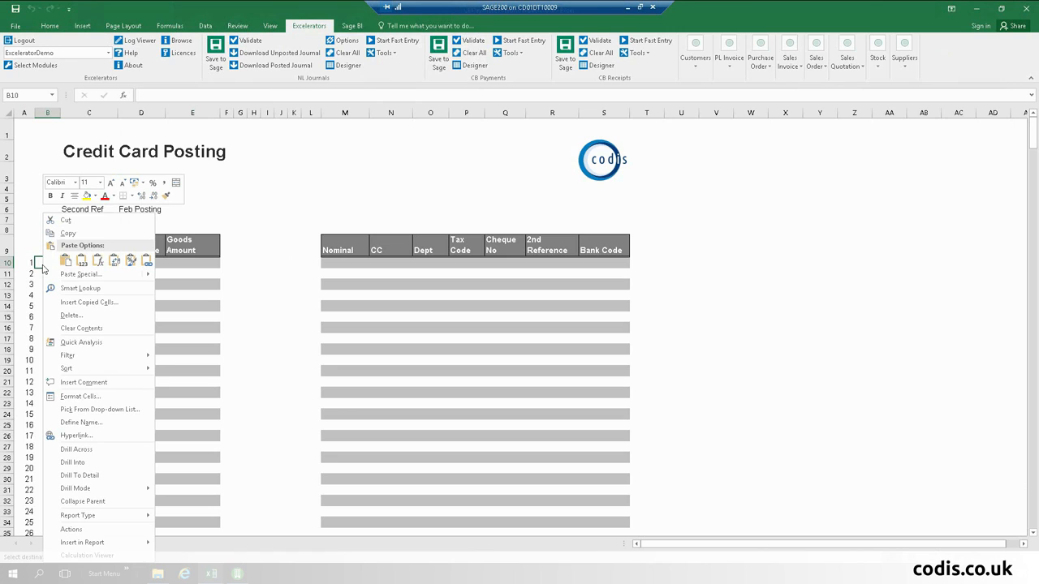
left_click(66, 260)
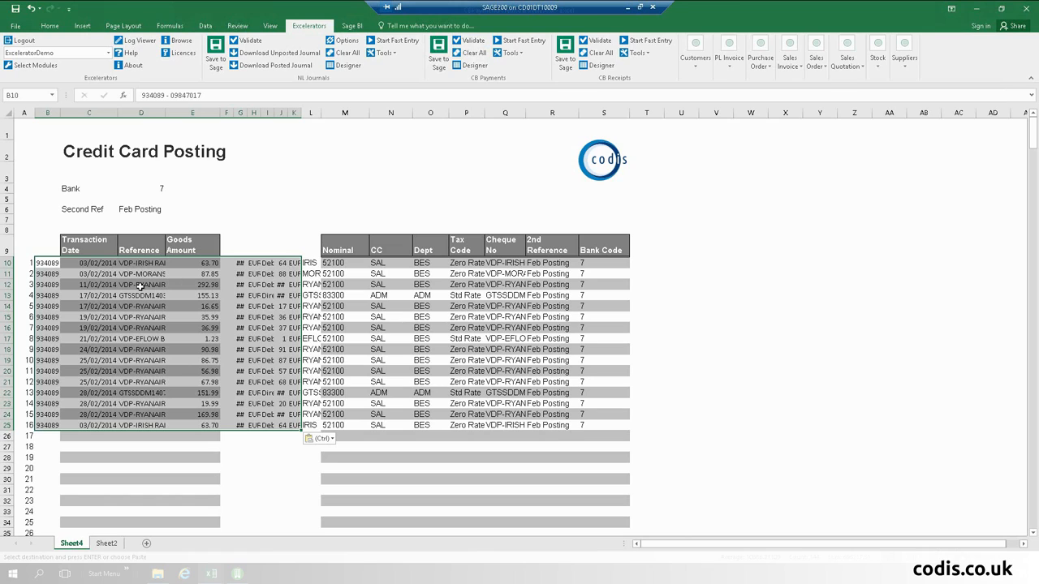
Step: Inspect the Nominal lookup formula in M10 and the description mapping table on Sheet2, and return to Sheet4
left_click(343, 262)
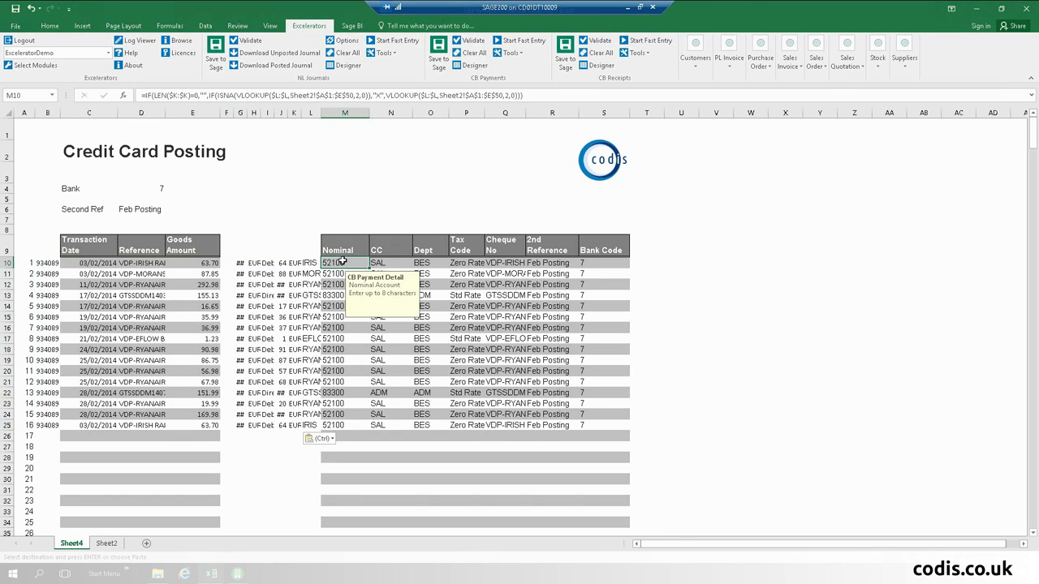
left_click(104, 543)
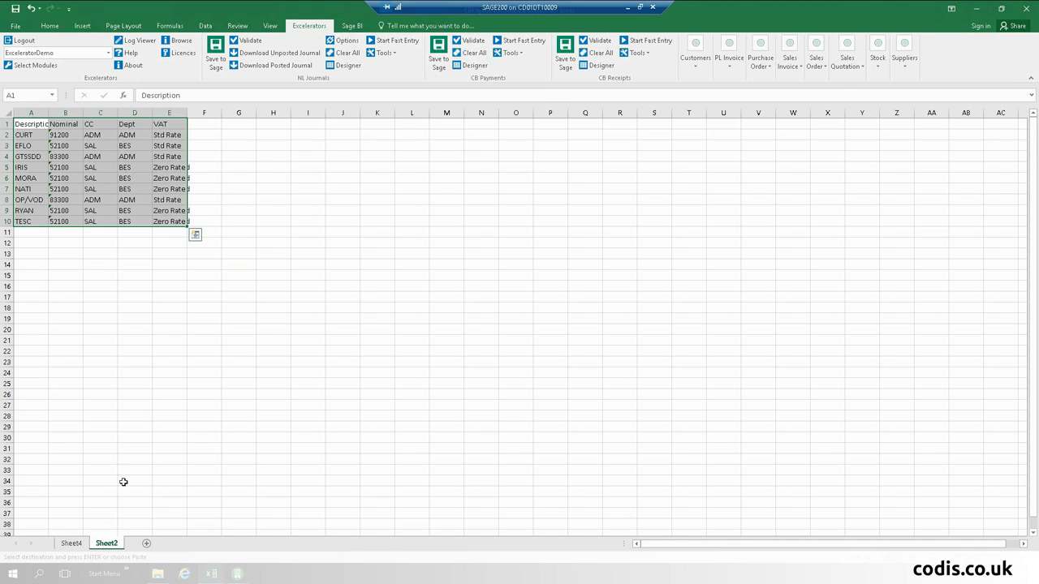
left_click(72, 543)
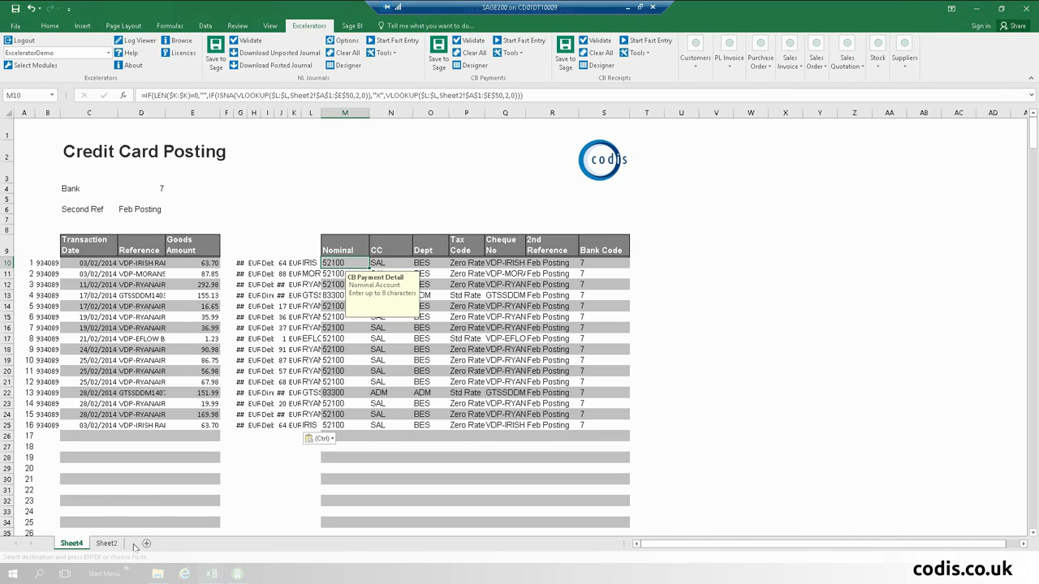
Step: Switch to Sage 200 and check the Credit Card account's transactions from the Cash Book's Bank Account List
left_click(236, 574)
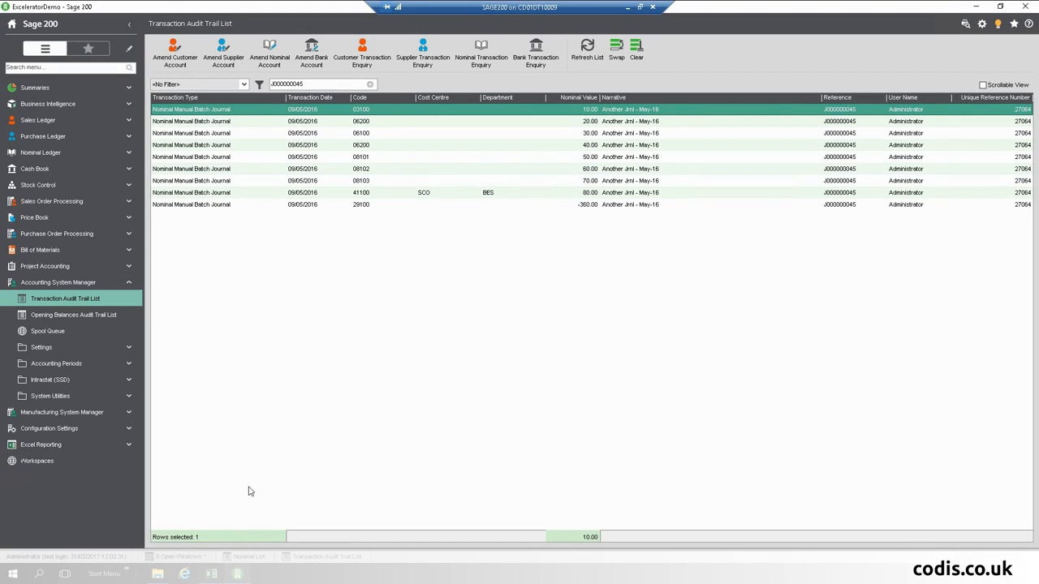
left_click(67, 172)
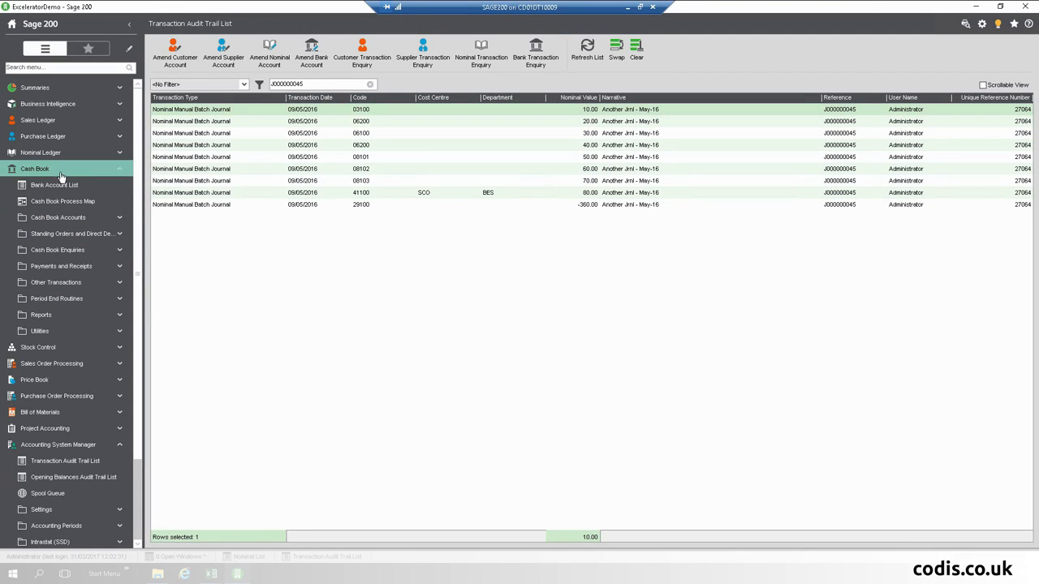
left_click(63, 184)
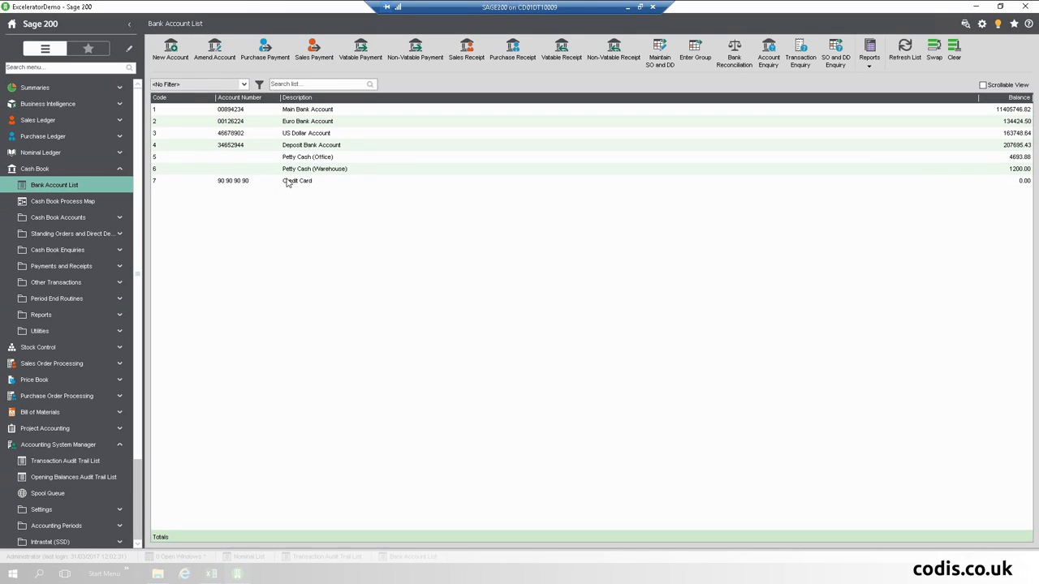
double_click(290, 183)
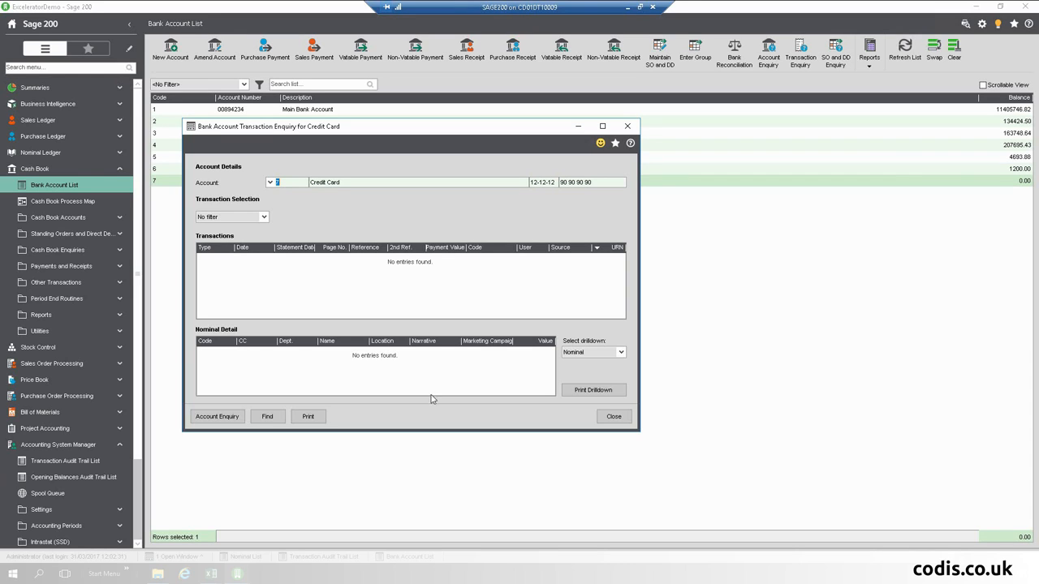
left_click(614, 422)
Step: Return to the Credit Card Posting template in Excel and save its lines to Sage as CB Payments
mouse_move(218, 576)
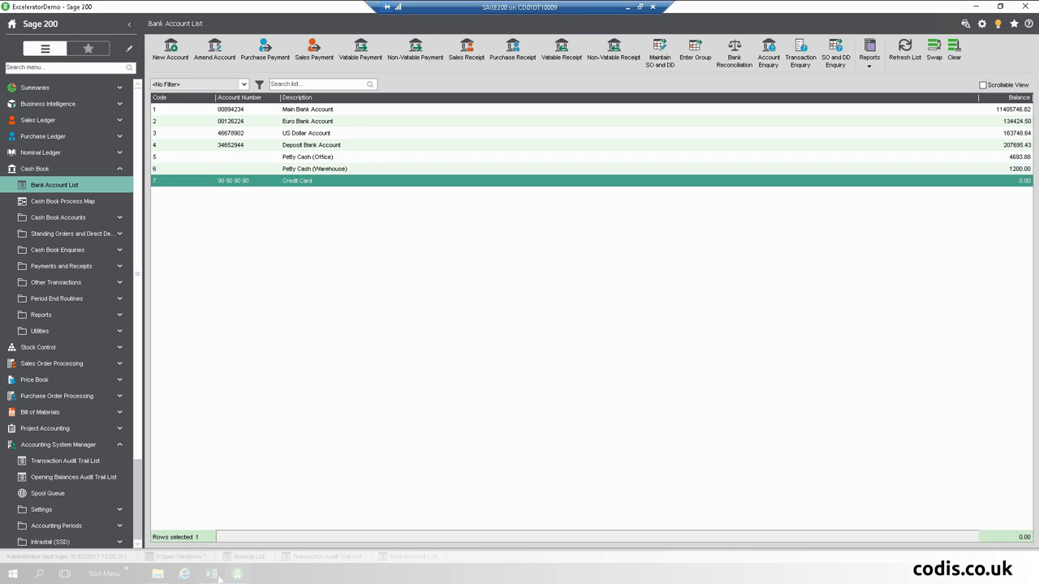
left_click(268, 545)
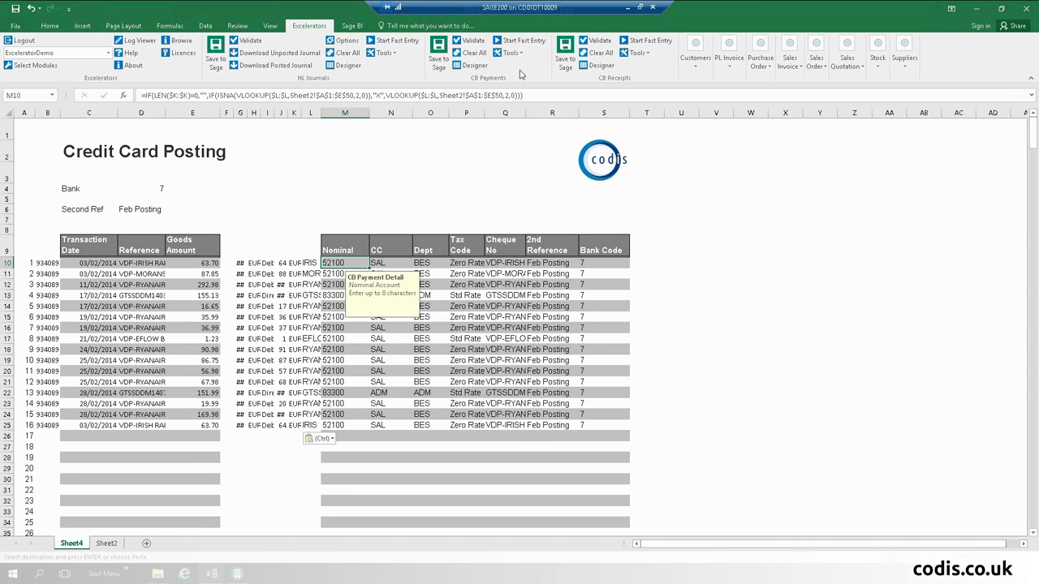
left_click(438, 52)
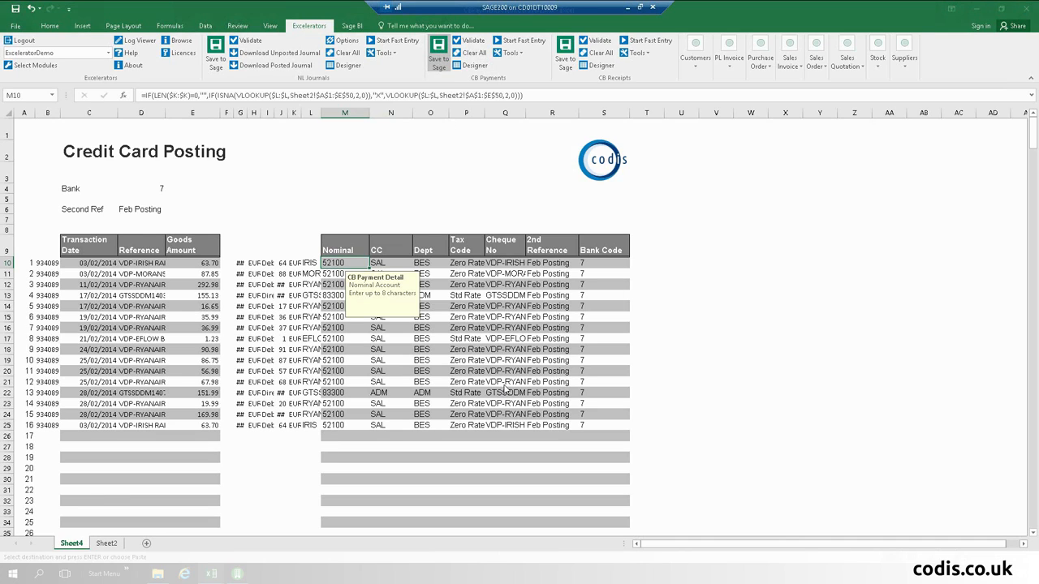
left_click(588, 286)
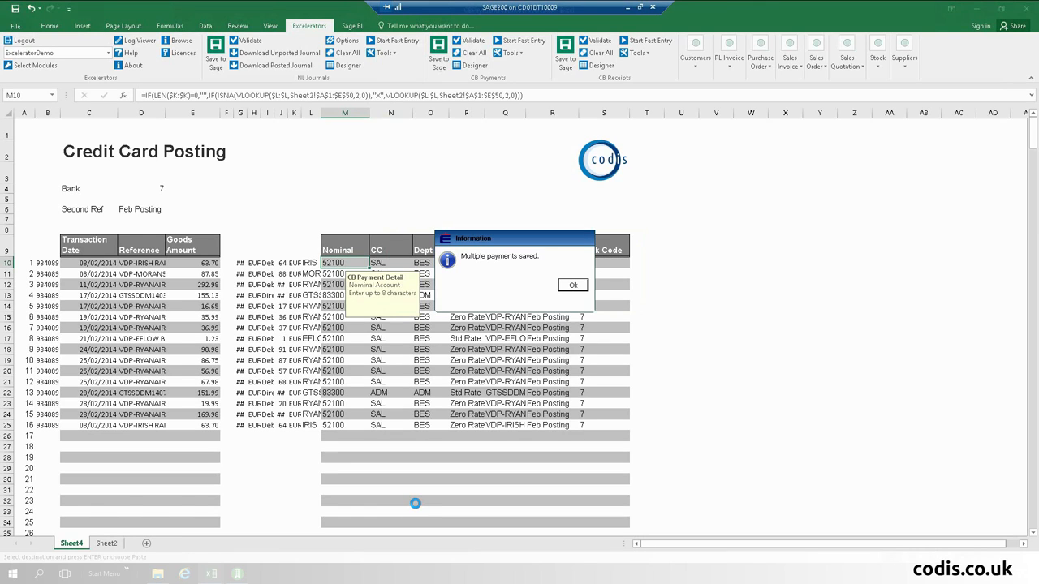
left_click(572, 287)
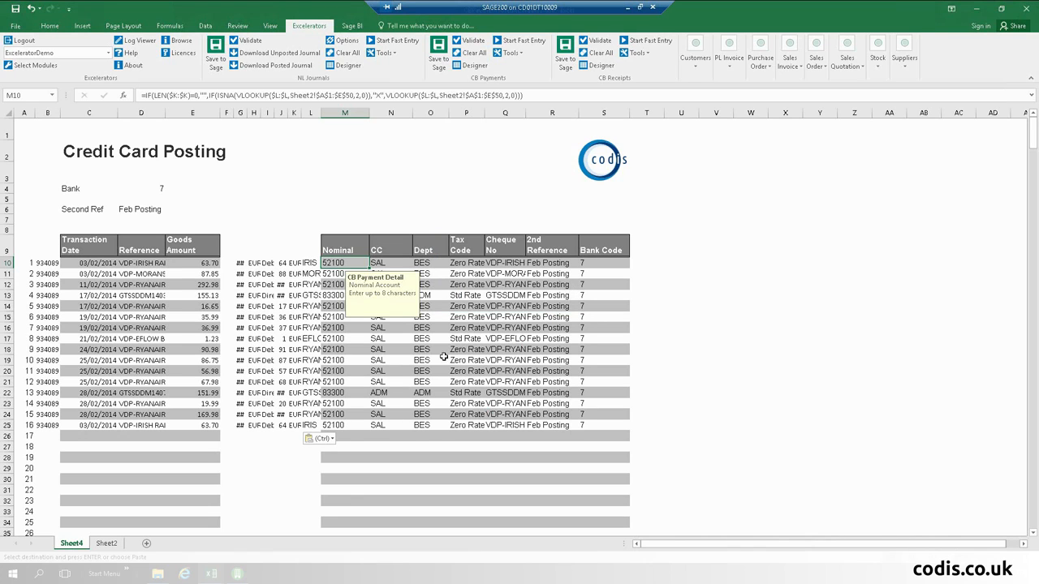
Step: Switch to Sage 200, review the Credit Card account's posted transactions, and minimize Sage 200
left_click(238, 574)
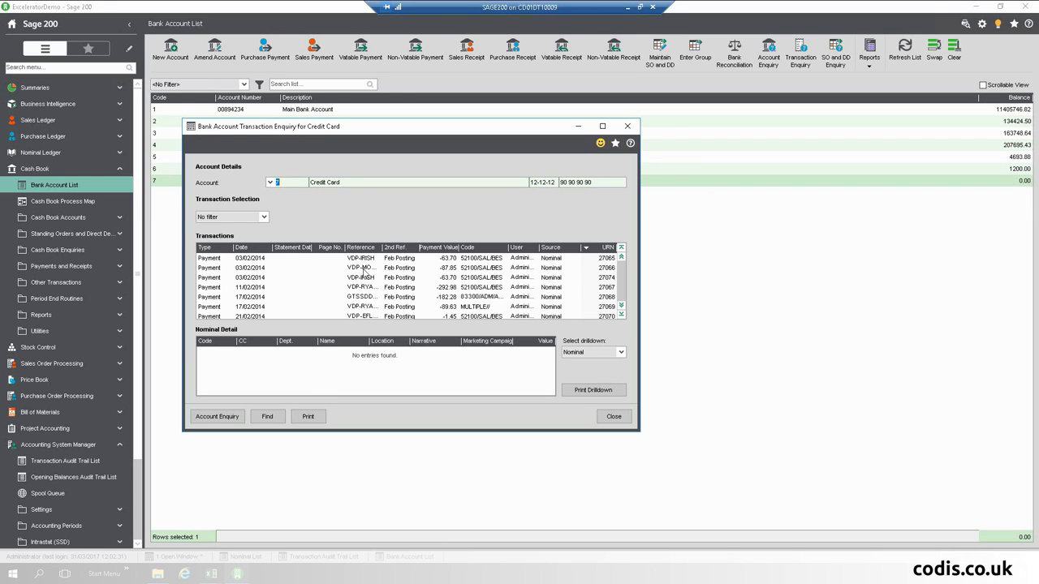
left_click(614, 416)
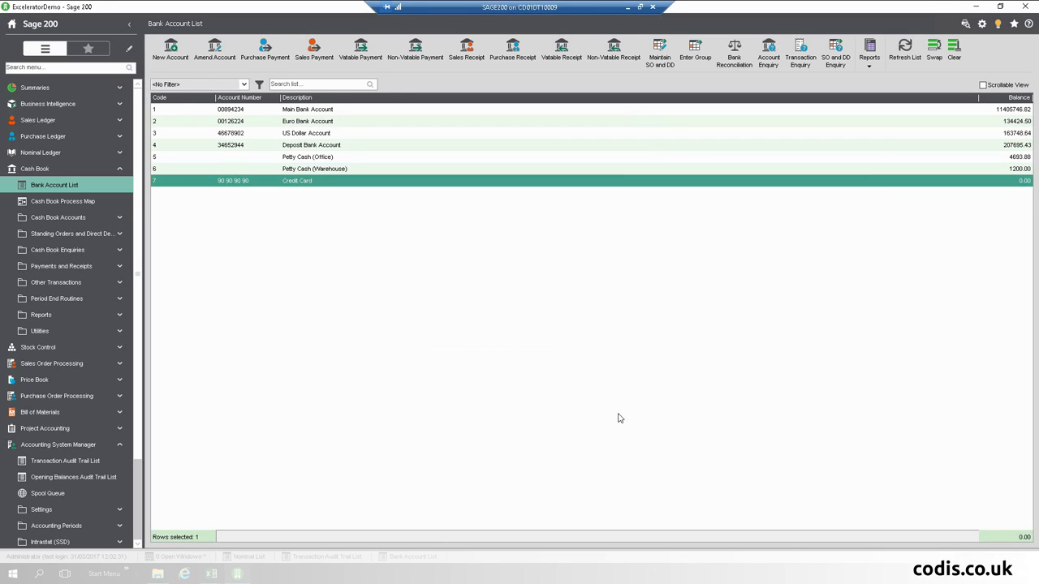
left_click(982, 7)
Step: Close the credit card template without saving, and close the e-statement workbook without keeping the clipboard contents
left_click(1026, 9)
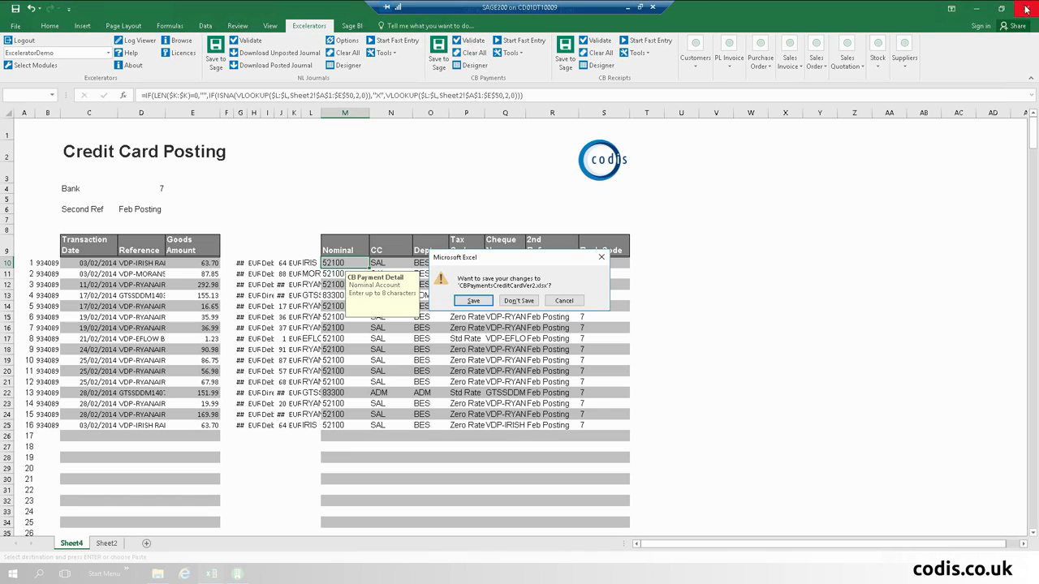
left_click(519, 301)
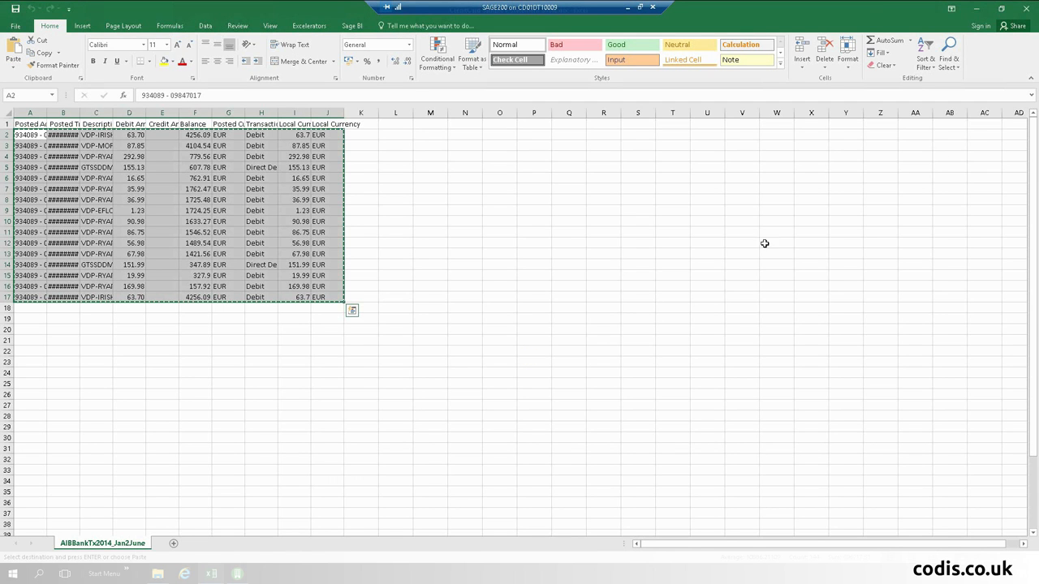
left_click(1026, 7)
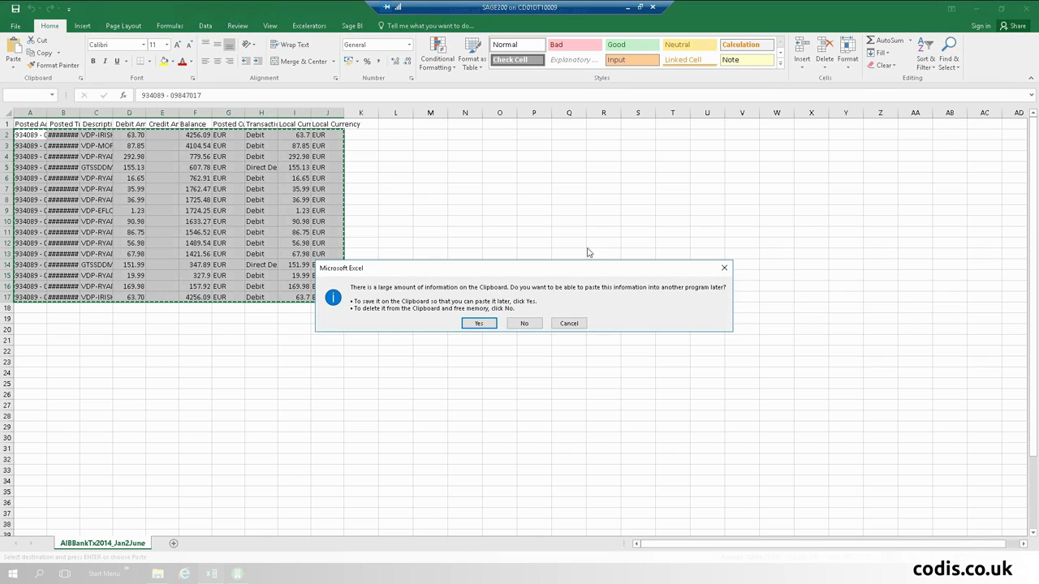
left_click(525, 323)
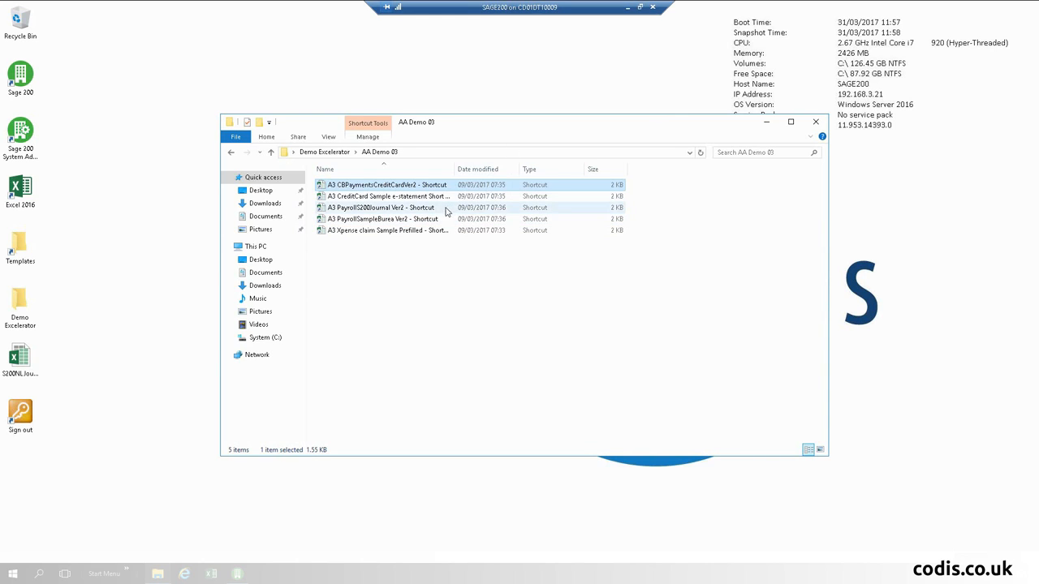
Step: Open the A3 PayrollSampleBurea Ver2 and A3 PayrollS200Journal Ver2 shortcuts, and return to the payroll bureau data
double_click(430, 224)
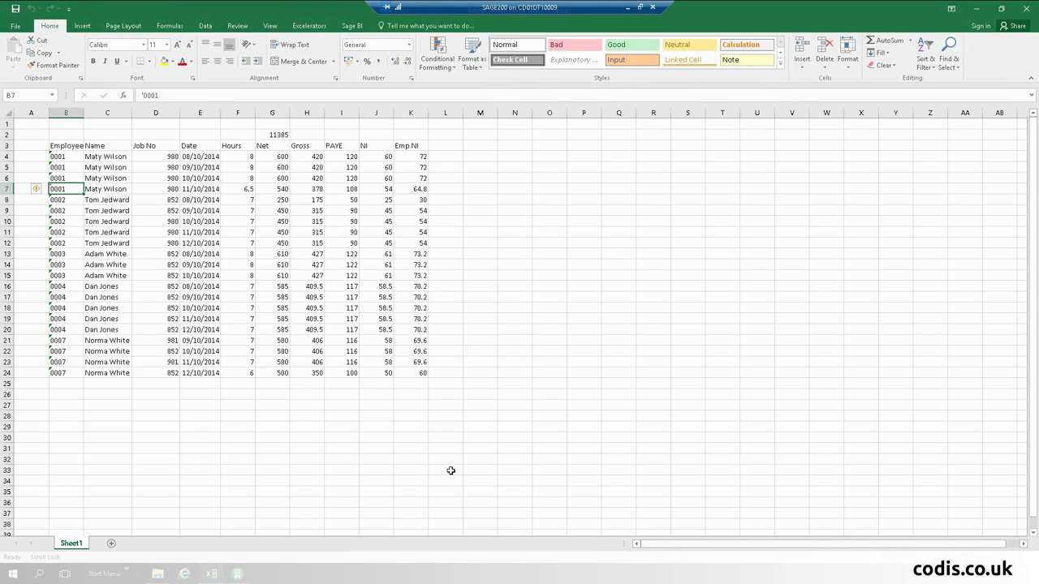
left_click(159, 574)
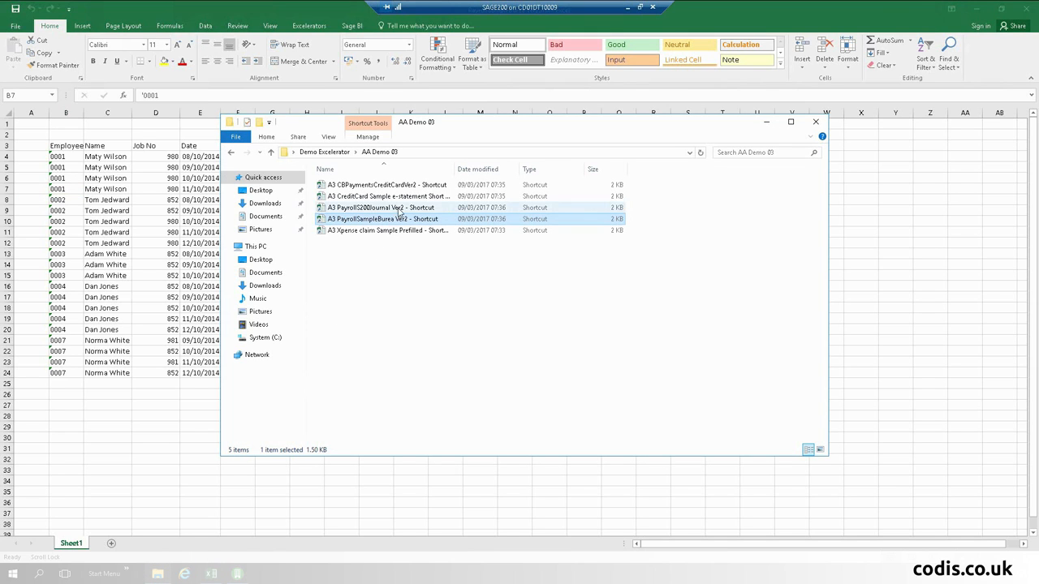
double_click(403, 209)
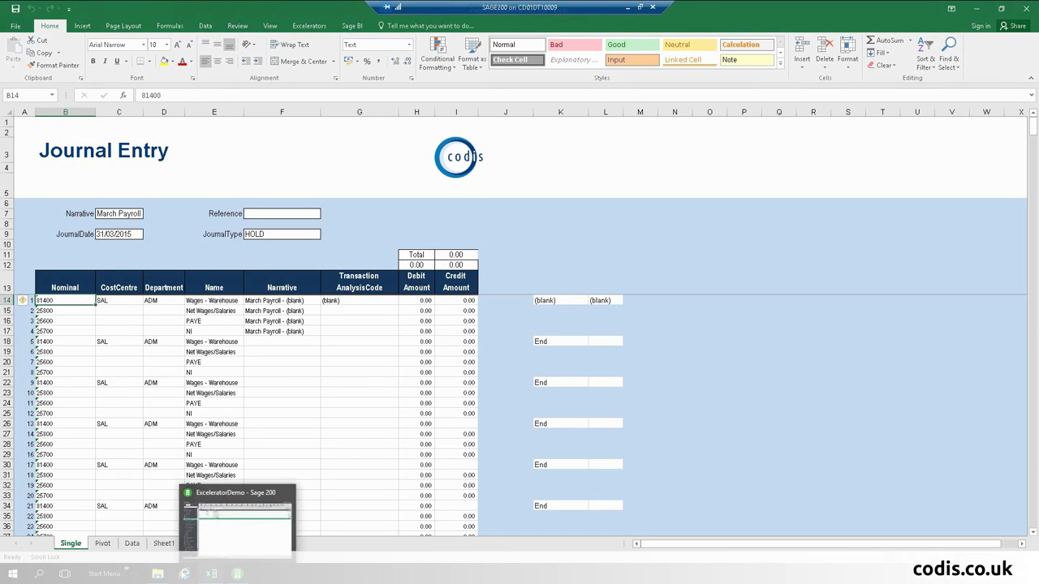
mouse_move(210, 574)
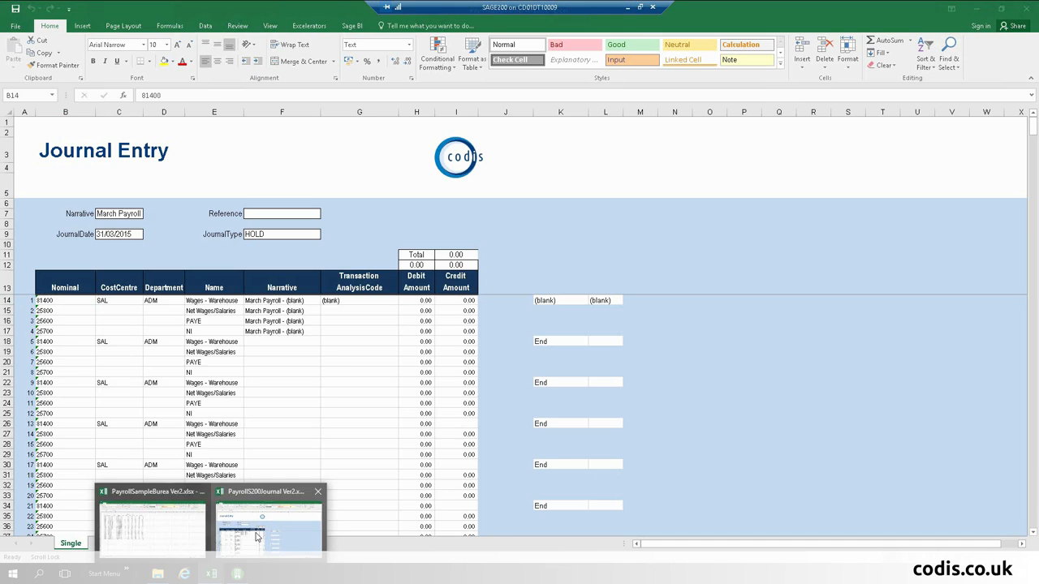
left_click(182, 540)
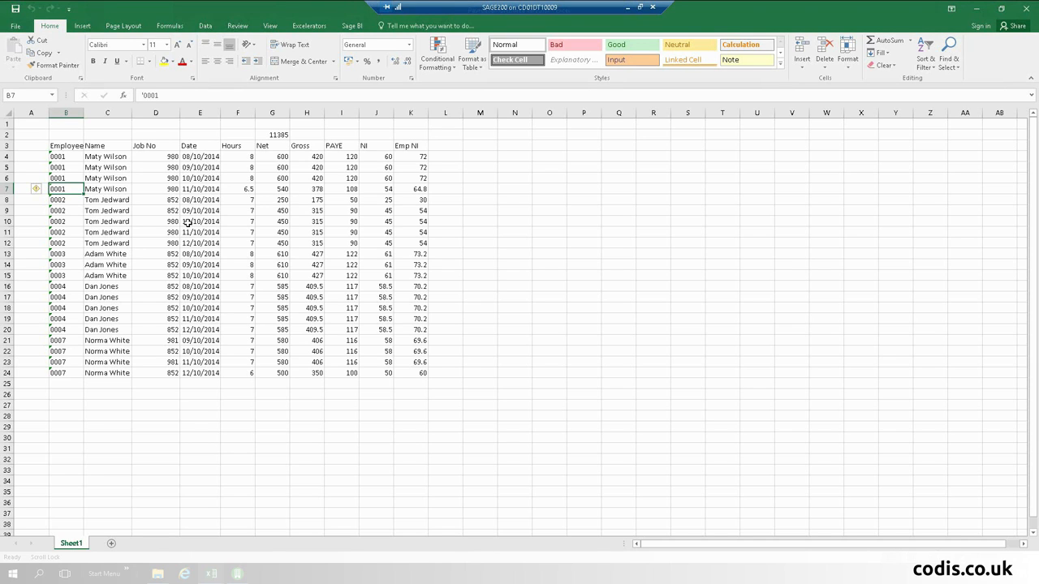
Step: Copy the bureau's payroll rows B4:K24 and paste them into the journal template's Data sheet starting at B3
left_click_drag(57, 157, 412, 371)
right_click(285, 279)
left_click(309, 233)
mouse_move(211, 574)
left_click(261, 540)
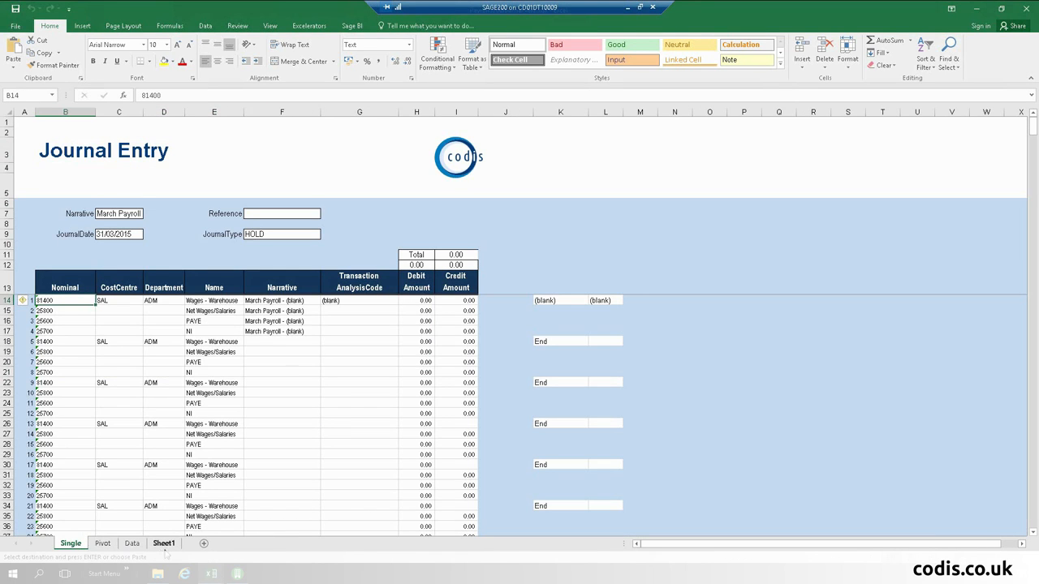
left_click(131, 543)
left_click(65, 138)
right_click(66, 139)
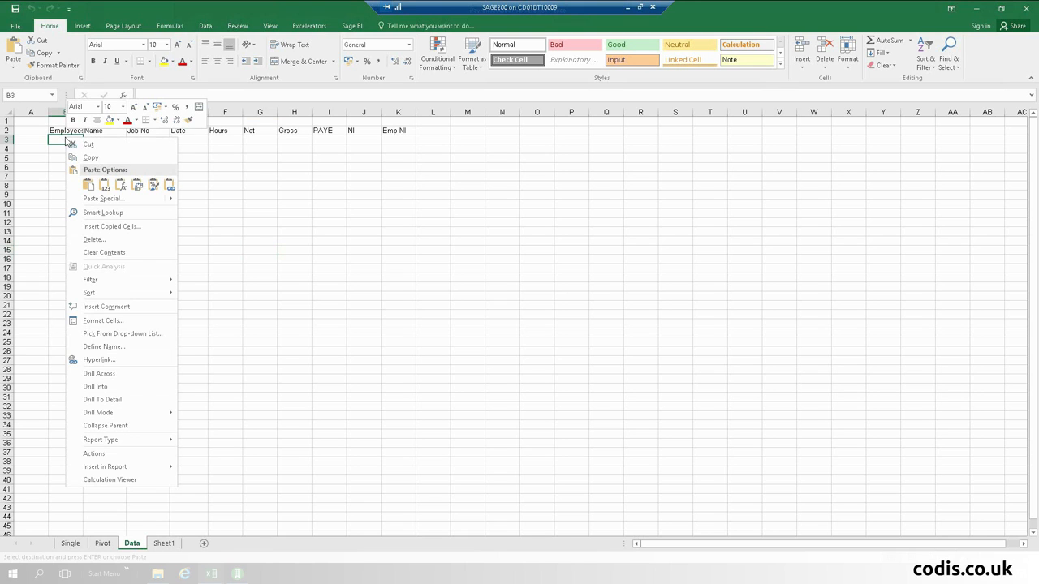
left_click(88, 185)
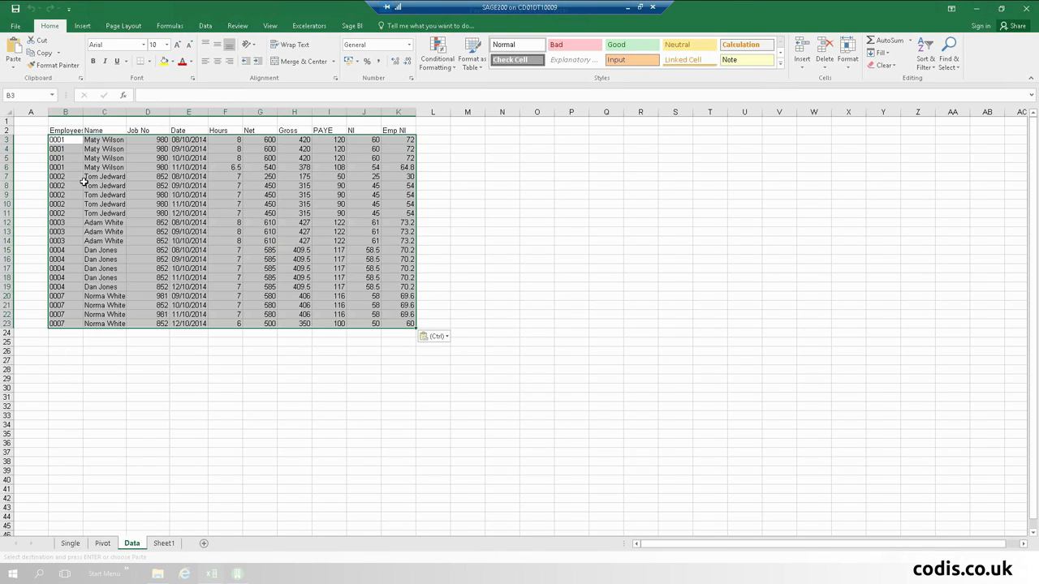
left_click(159, 240)
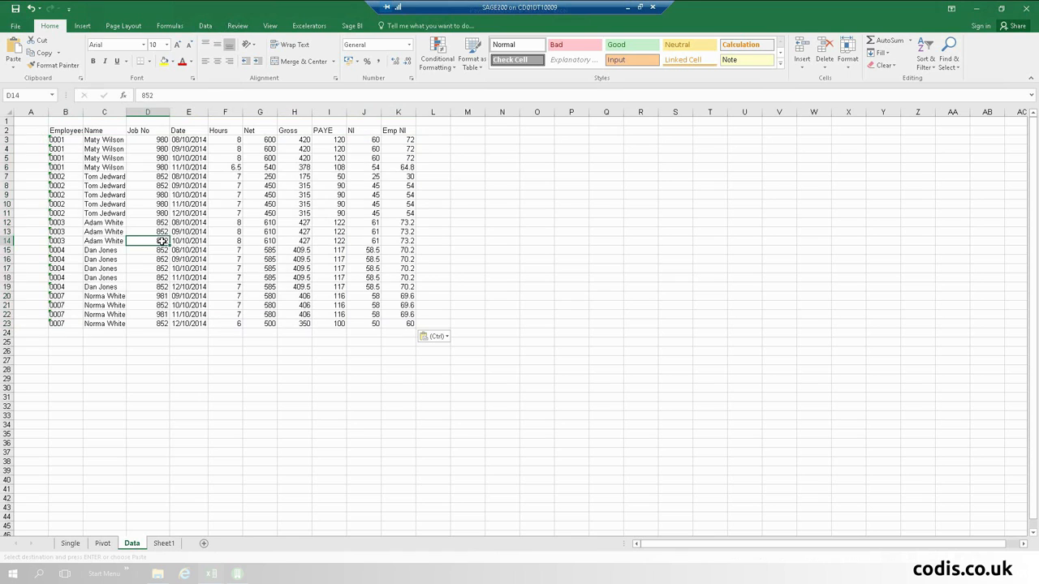
Step: Refresh the pivot table on the Pivot sheet so it picks up the pasted payroll data
left_click(103, 544)
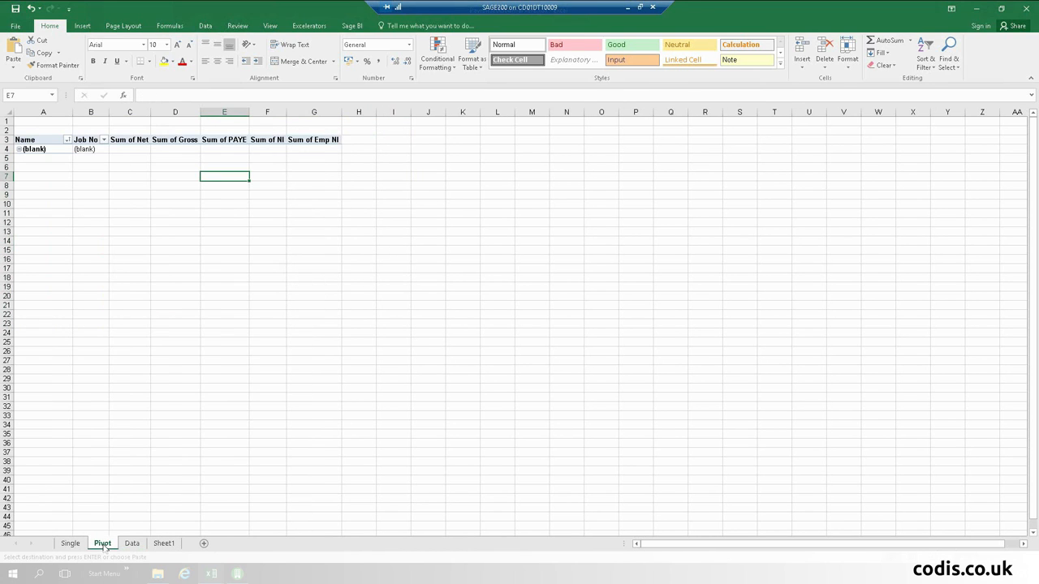
left_click(53, 149)
right_click(54, 150)
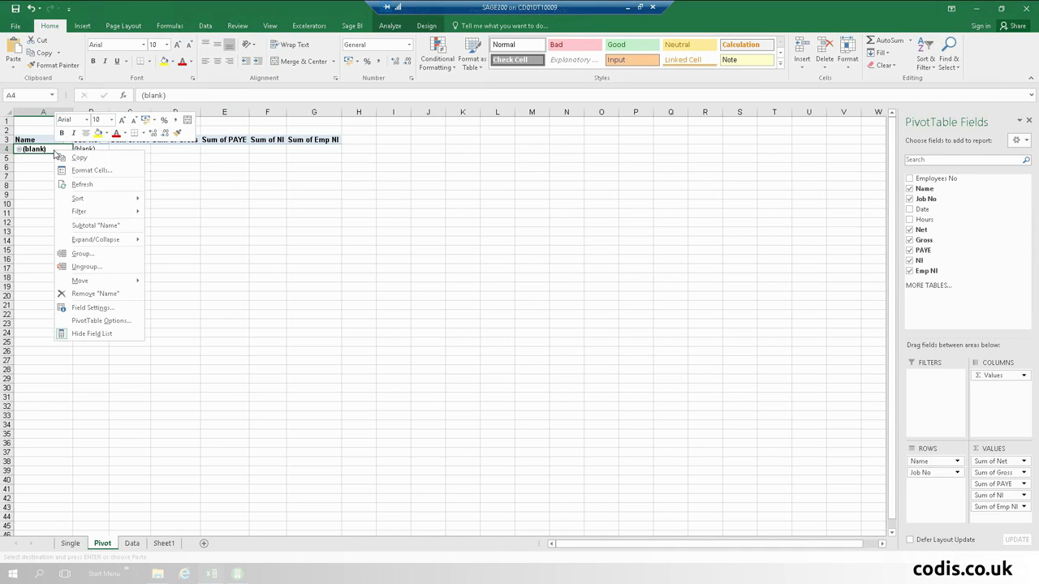
left_click(95, 185)
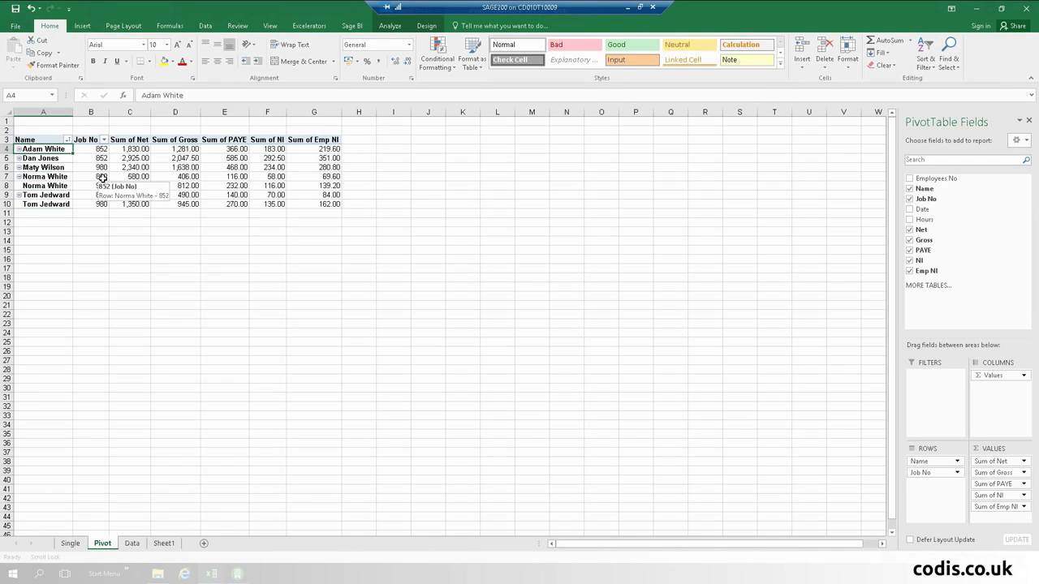
Step: Save the March Payroll journal on the Single sheet to the ExceleratorDemo company in Sage as an NL journal
left_click(71, 543)
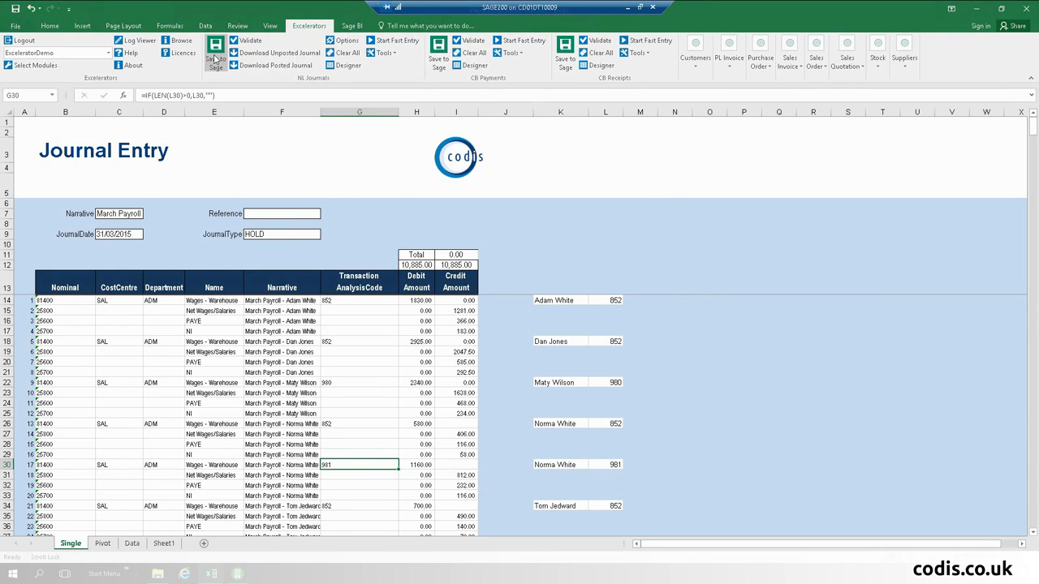
left_click(215, 58)
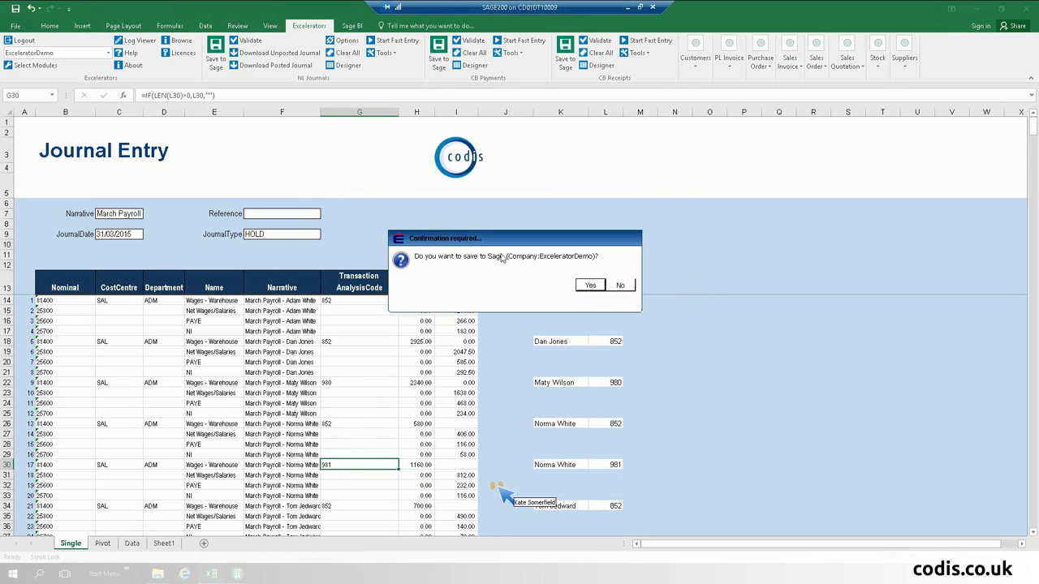
left_click(589, 286)
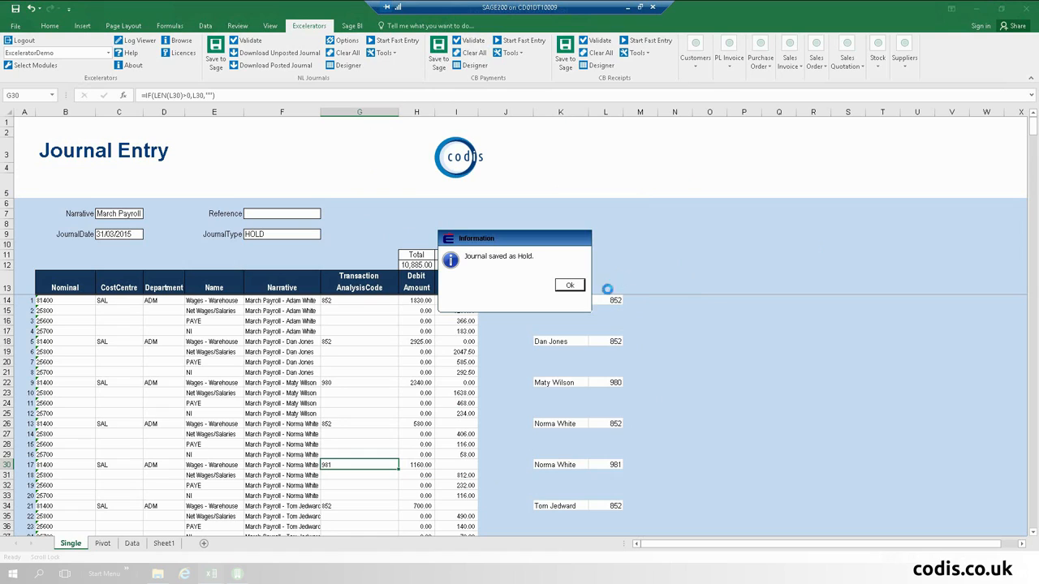
left_click(570, 285)
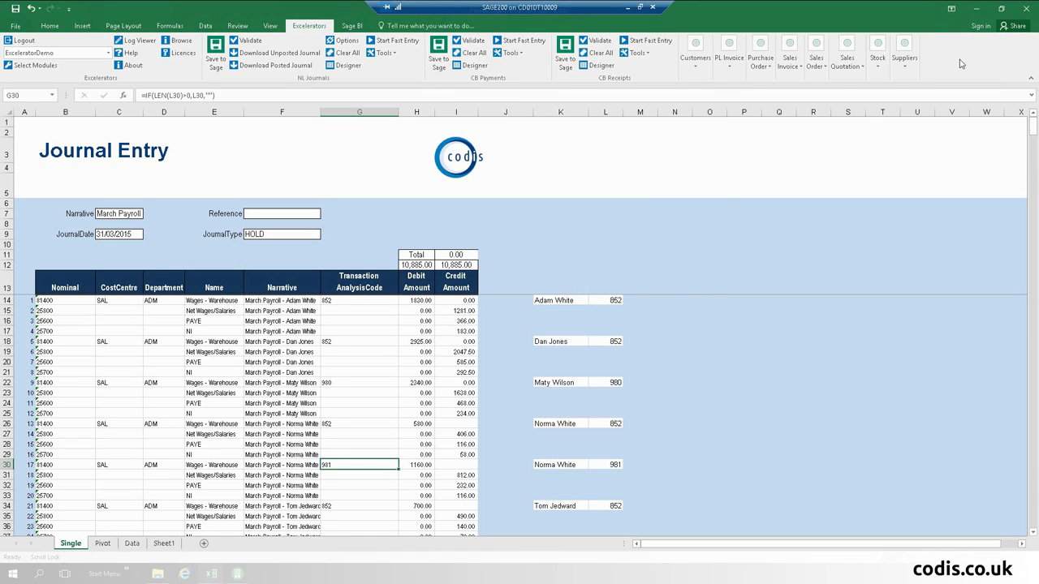
Step: Close the PayrollS200Journal Ver2 and PayrollSampleBurea Ver2 workbooks without saving changes
left_click(1021, 8)
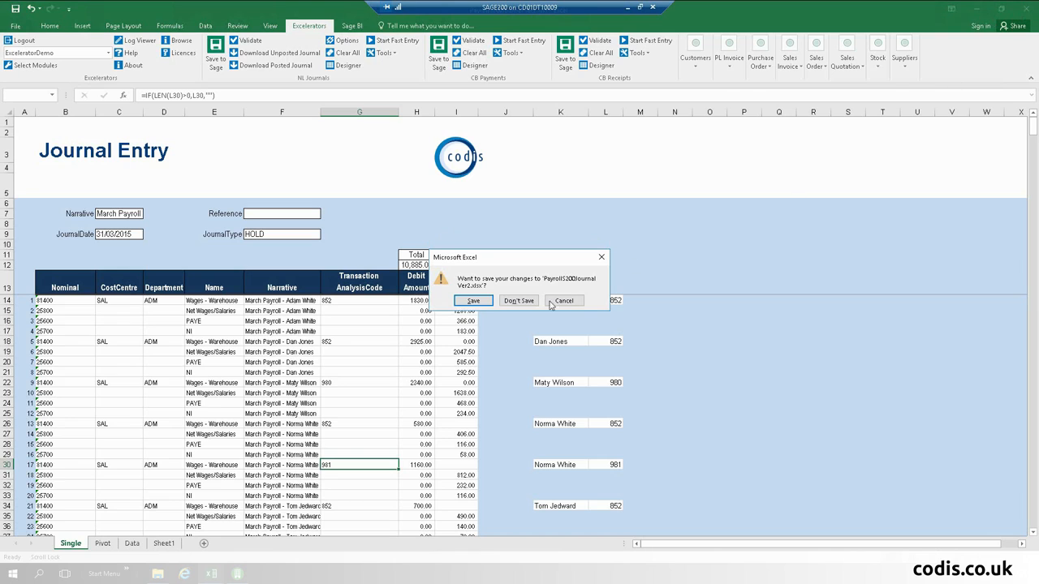
left_click(507, 301)
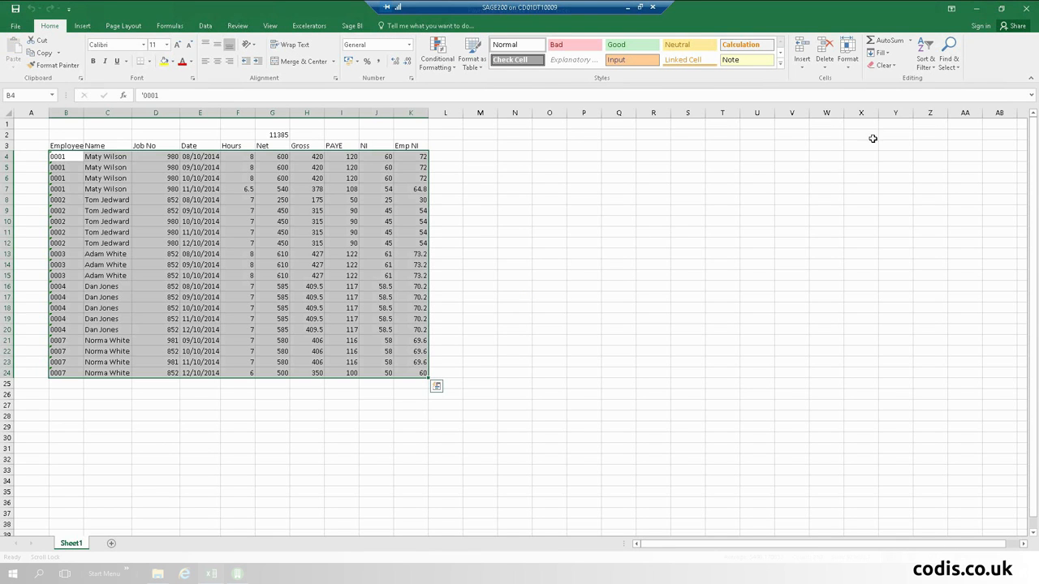
left_click(1026, 8)
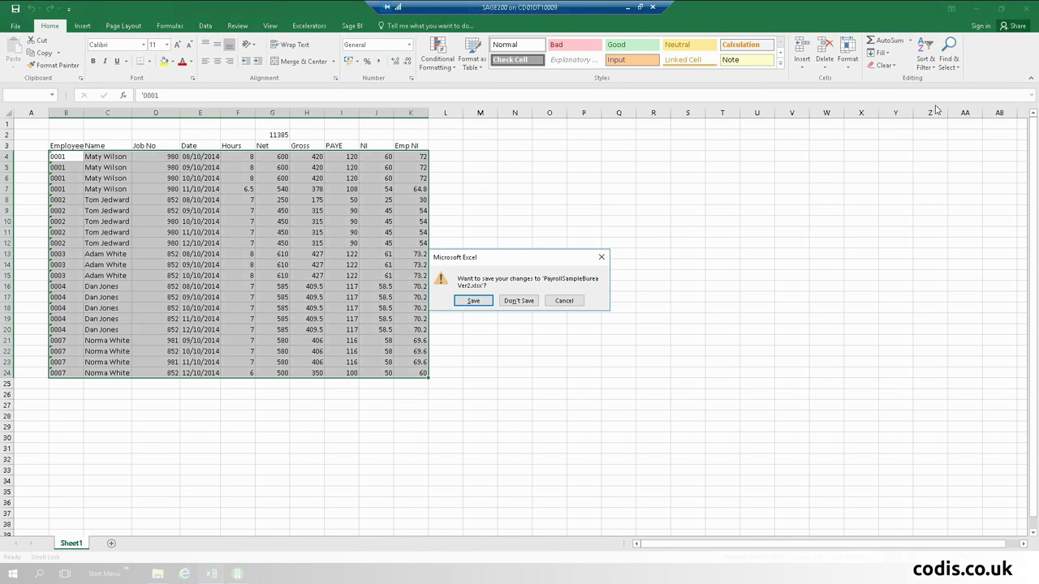
left_click(521, 302)
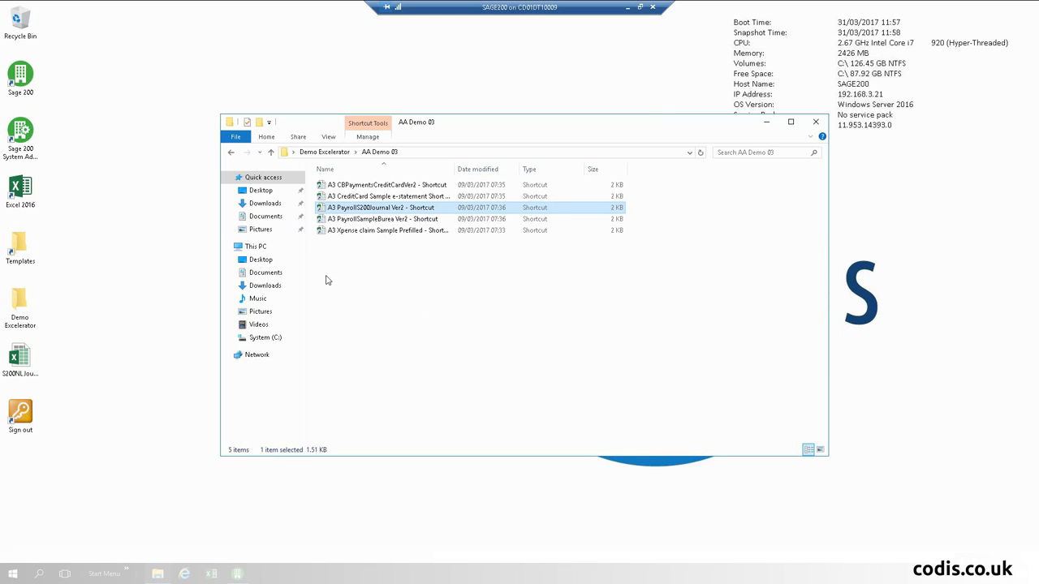
Step: Open the A3 Xpense claim Sample Prefilled shortcut and review the expense summary and posting lines on Sheet1
left_click(370, 232)
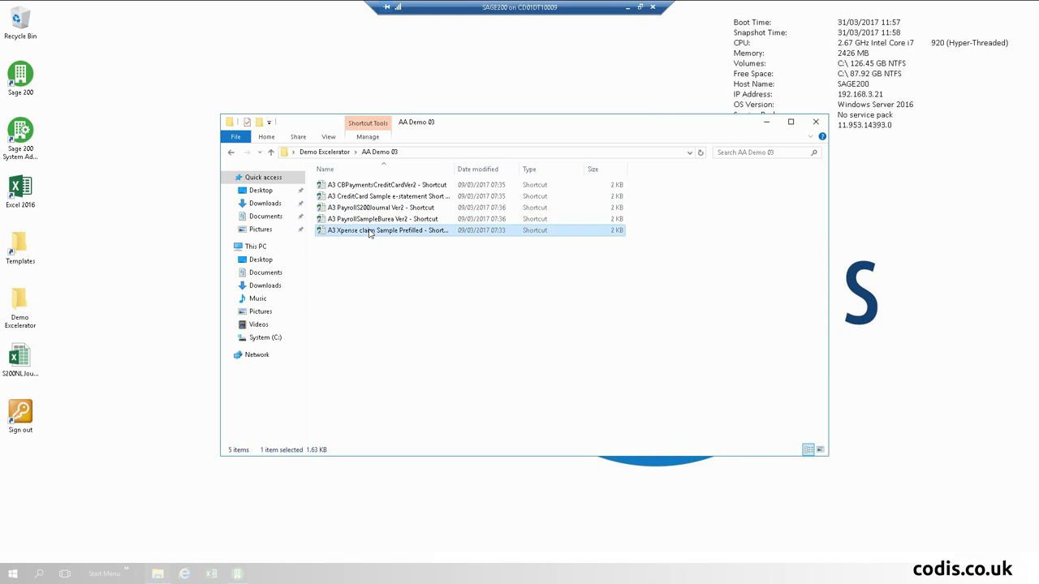
double_click(369, 231)
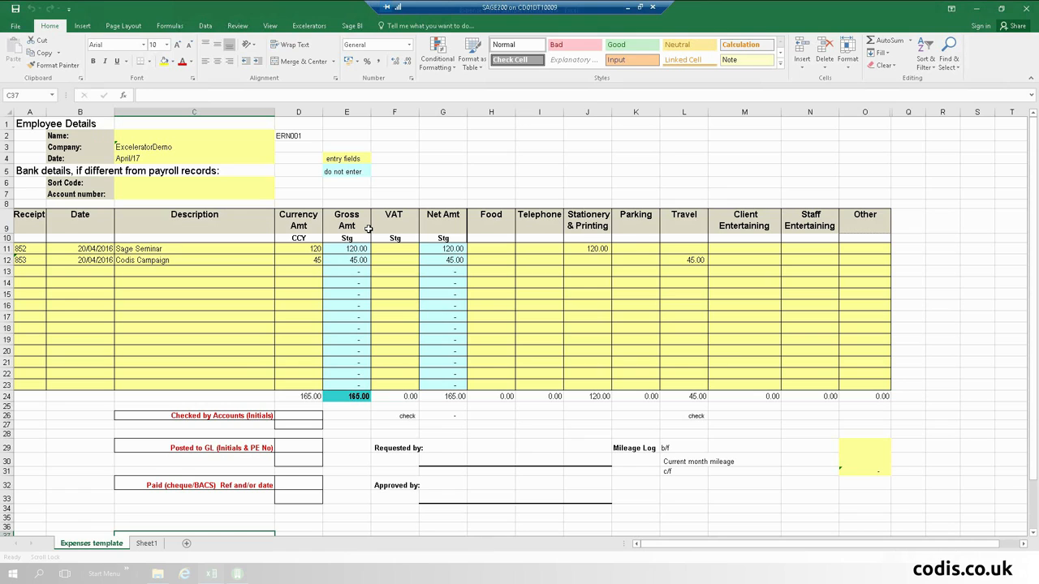
left_click(144, 544)
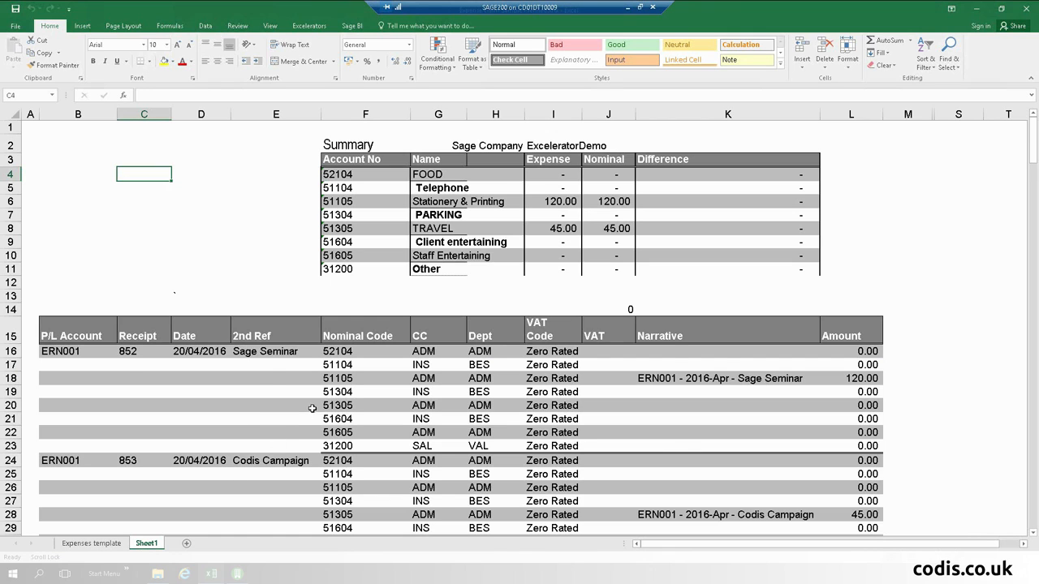
scroll(312, 408, "down", 3)
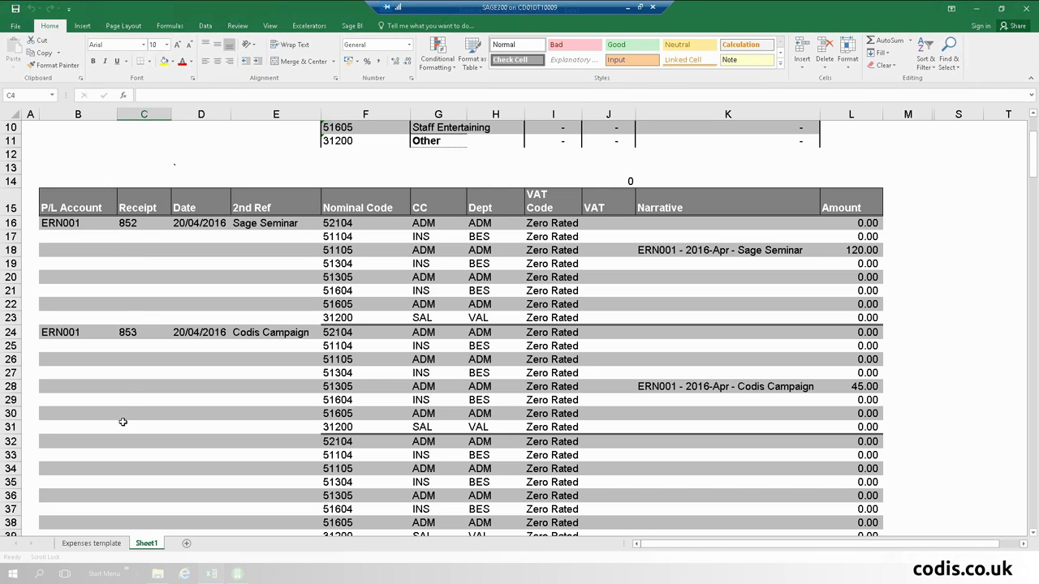
Step: Add receipt 854 dated 20/04/2016 with the description Other Business in row 13 of the Expenses template sheet
left_click(98, 546)
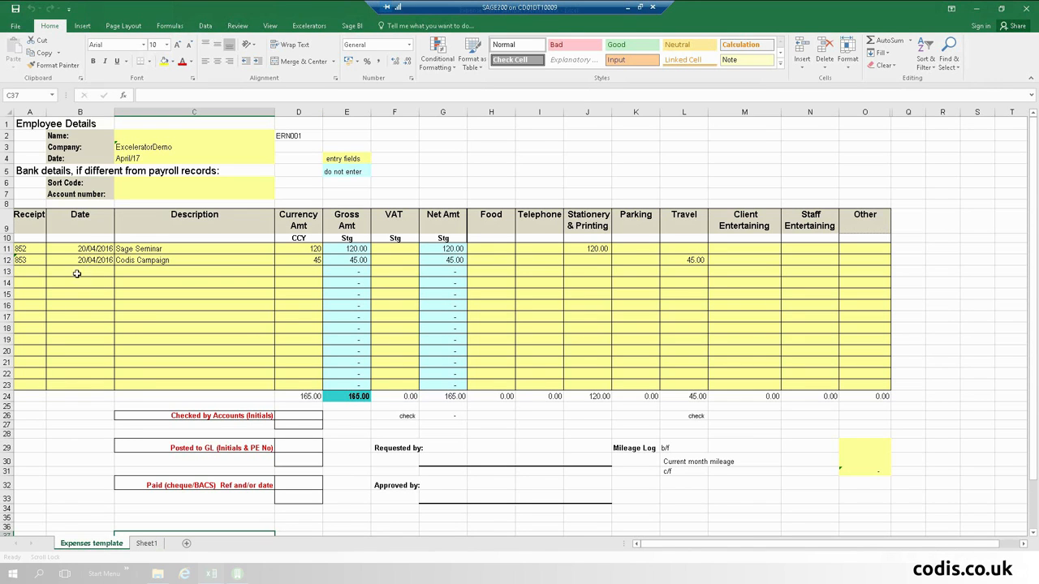
left_click(17, 264)
left_click(38, 273)
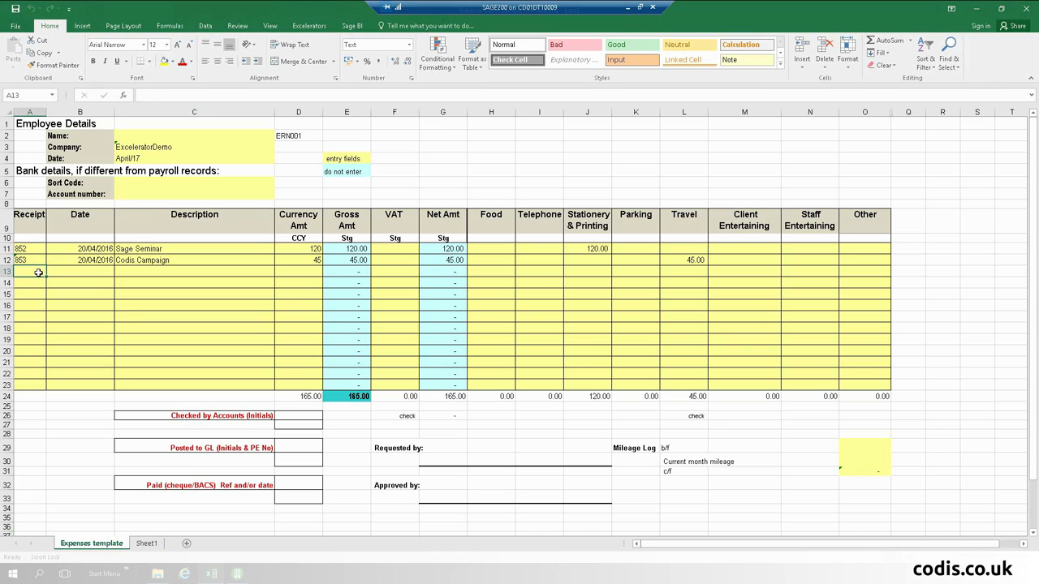
type("854")
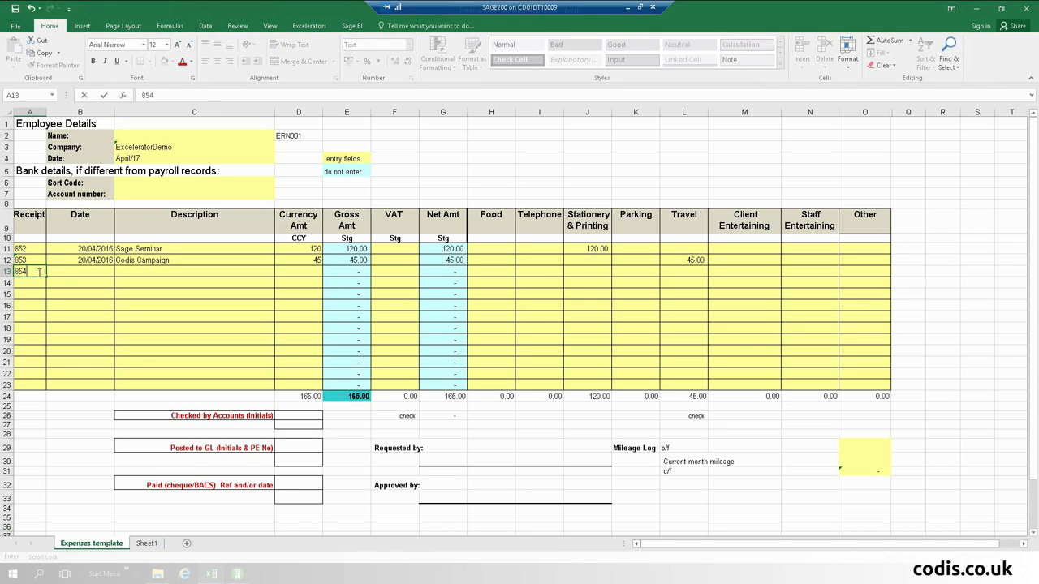
key("Tab")
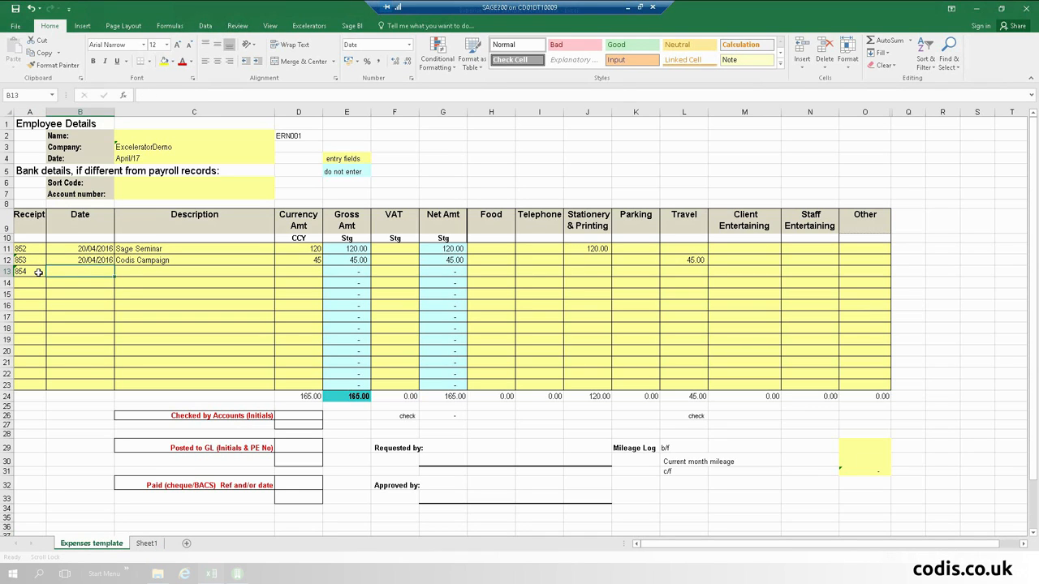
key("ctrl+apostrophe")
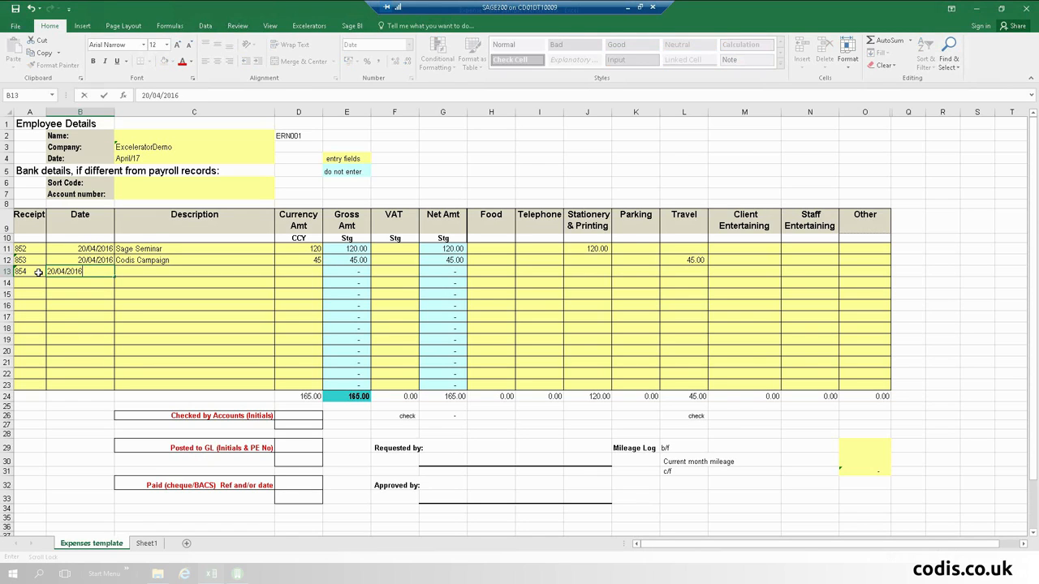
key("Tab")
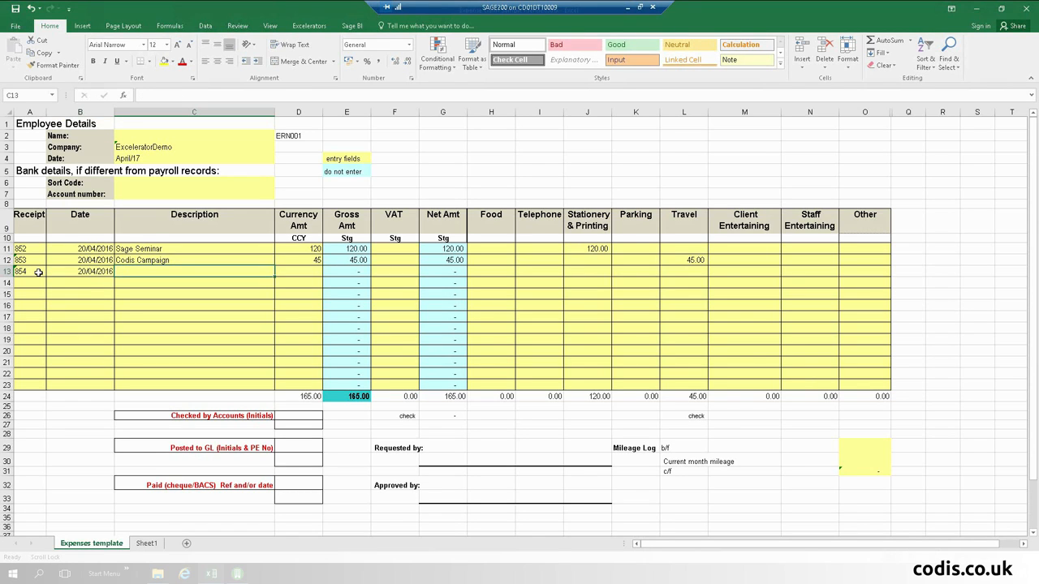
type("Other")
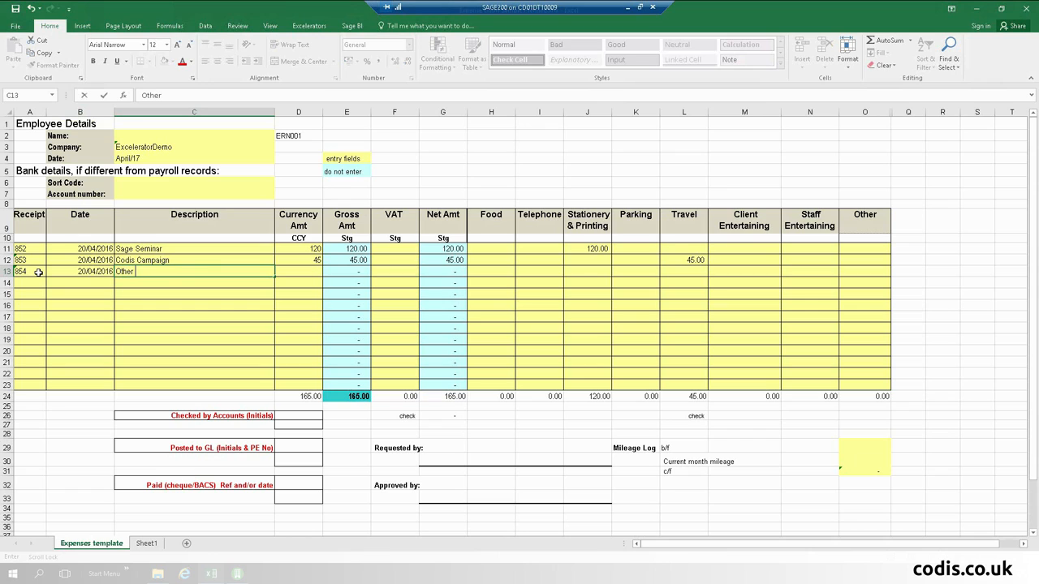
type(" Business")
key("Tab")
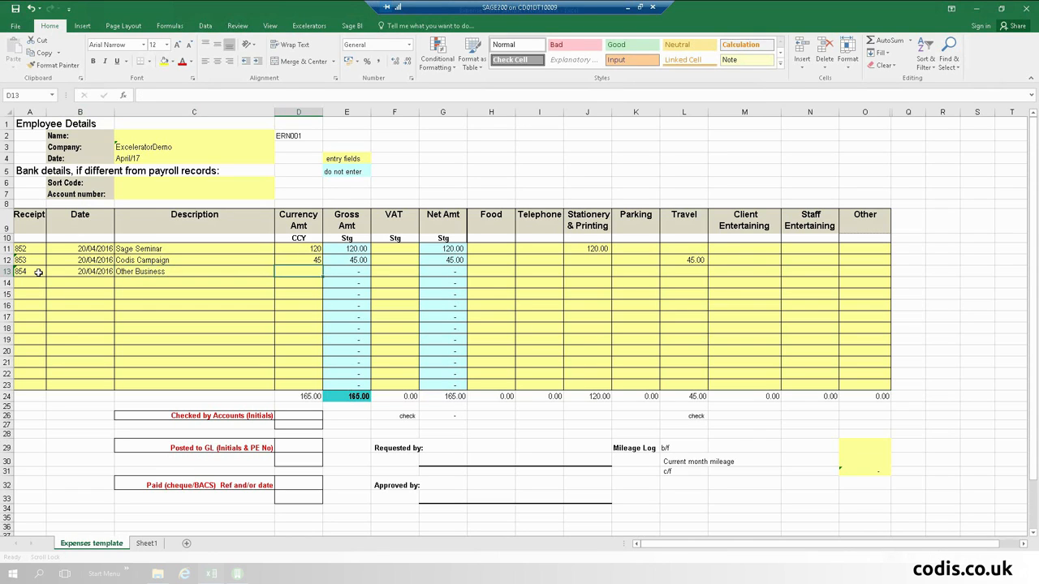
Step: Enter 88 as the currency amount and Telephone expense for receipt 854, and show the posting lines on Sheet1
type("88")
key("Tab")
key("Tab")
key("Tab")
key("Tab")
key("Tab")
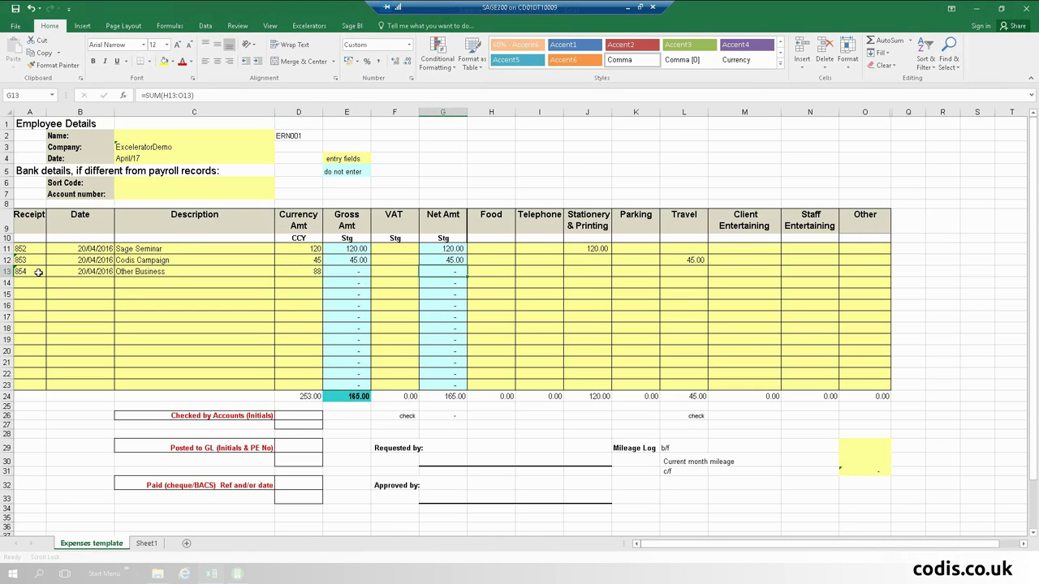
type("88")
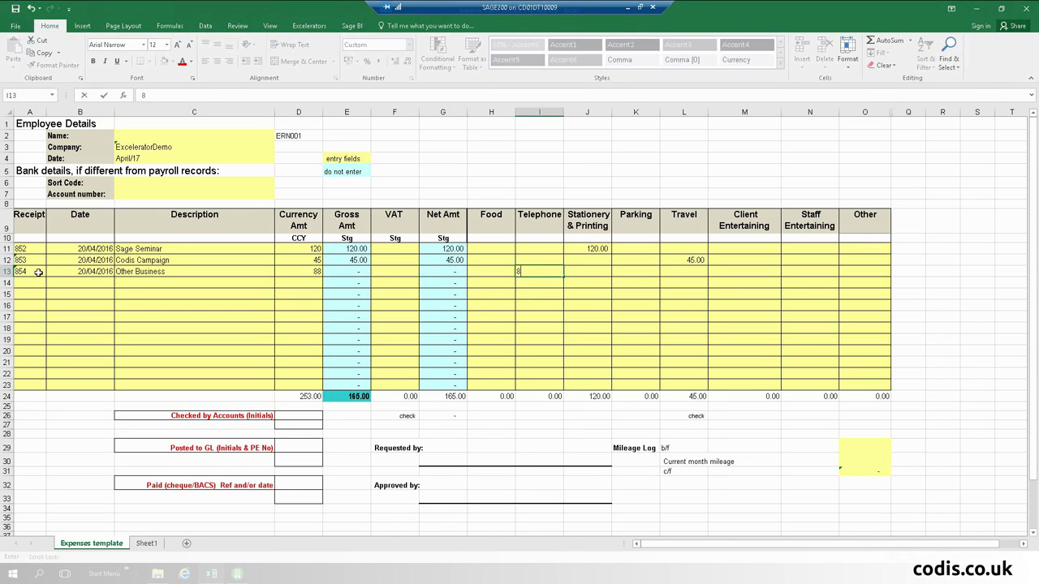
key("Tab")
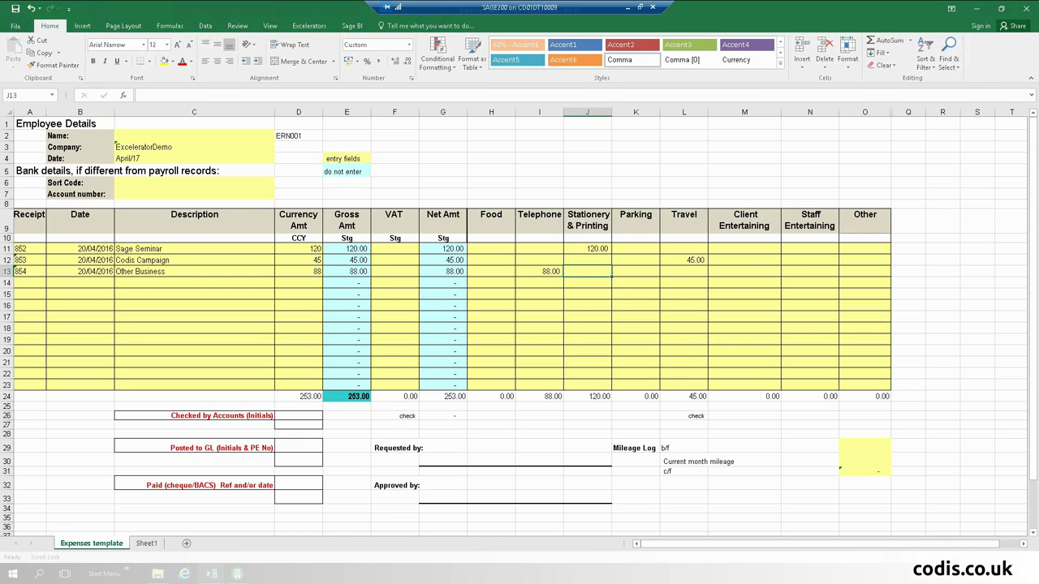
left_click(145, 544)
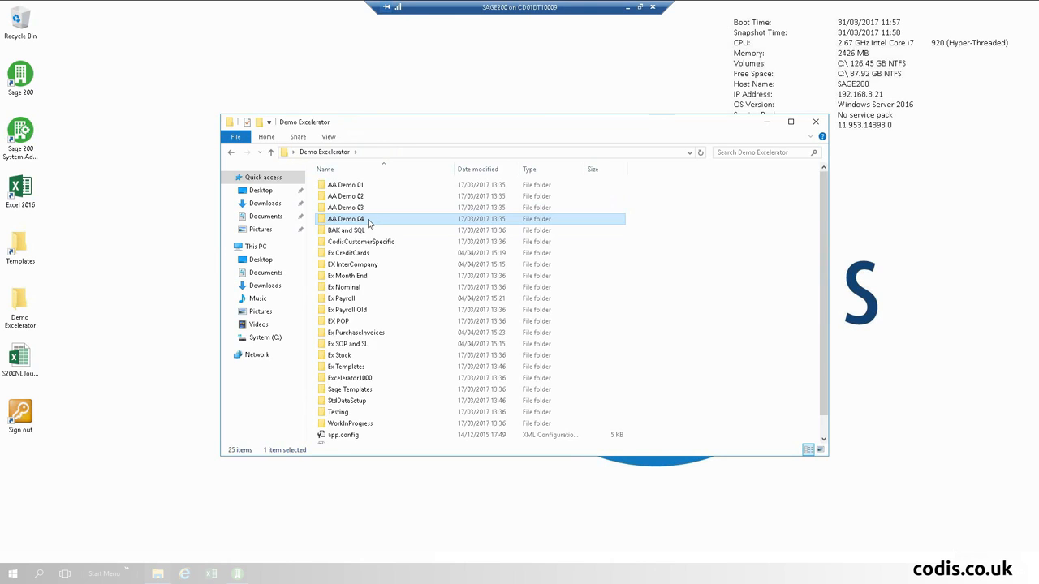
Step: Open the AA Demo 04 folder, switch to Sage 200 and open the Stock ReOrder Report from the Purchase Order Processing status reports
double_click(365, 217)
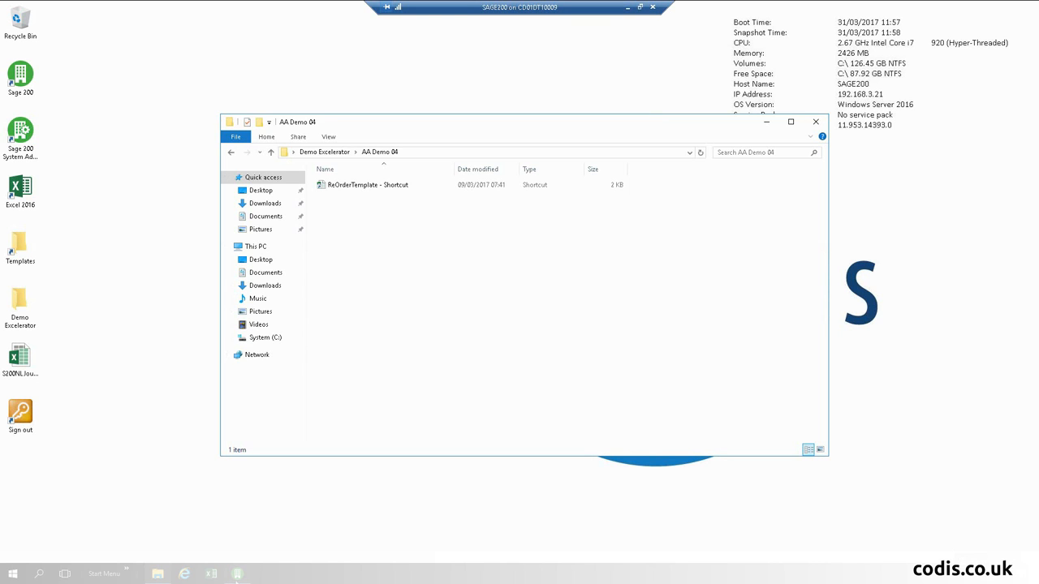
left_click(236, 574)
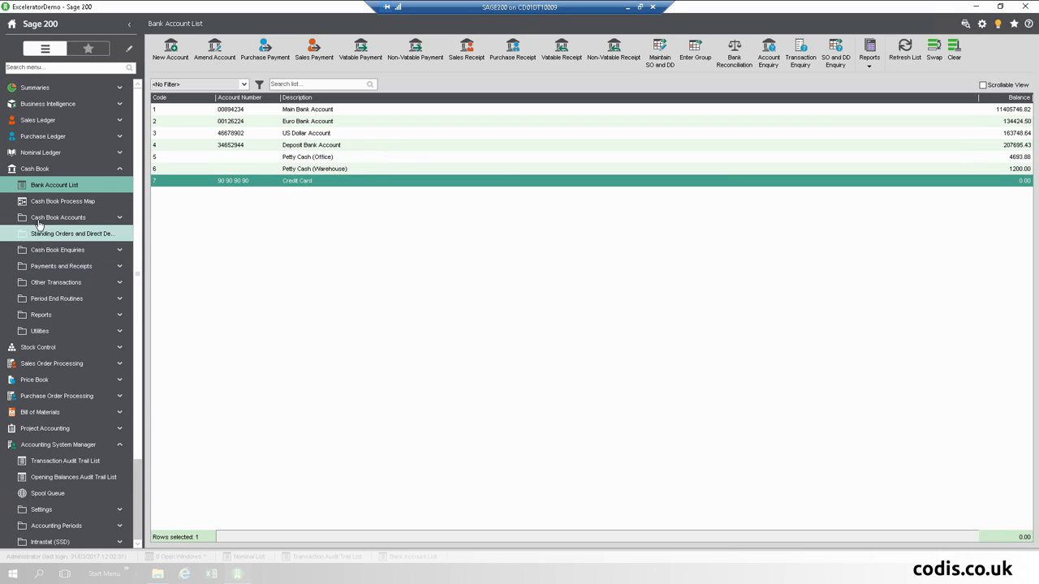
left_click(42, 170)
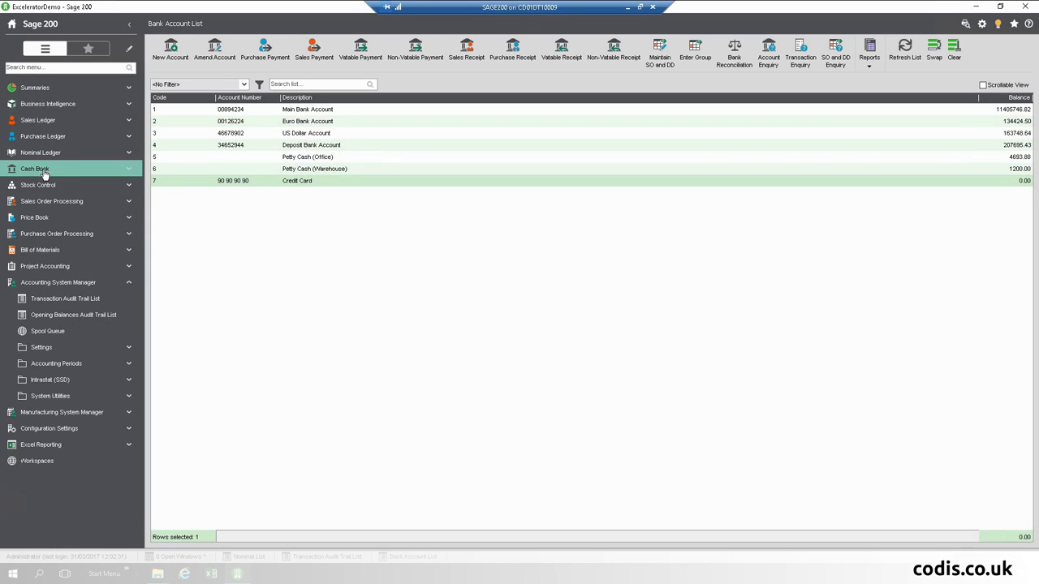
left_click(85, 285)
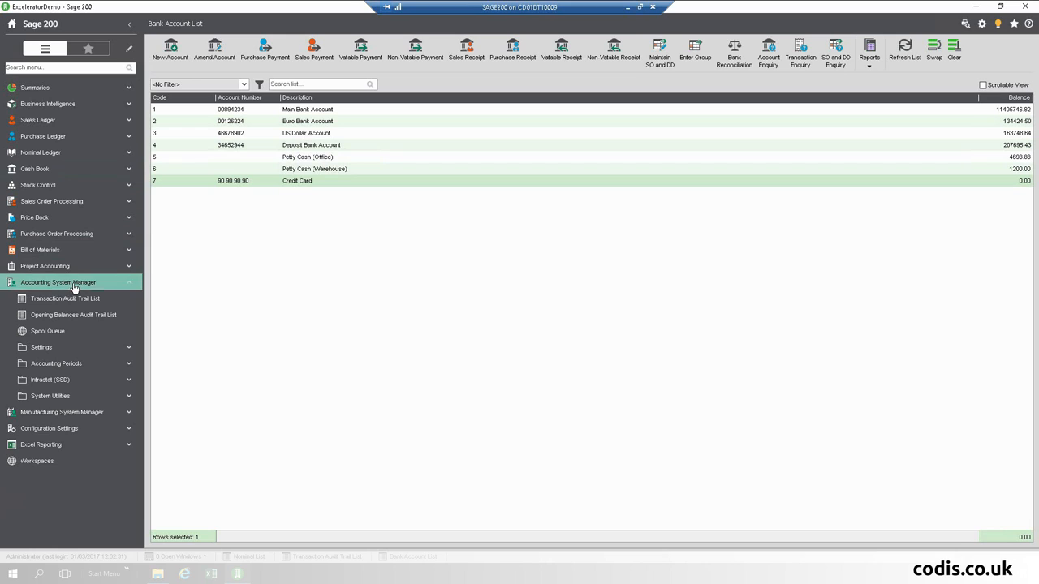
left_click(78, 236)
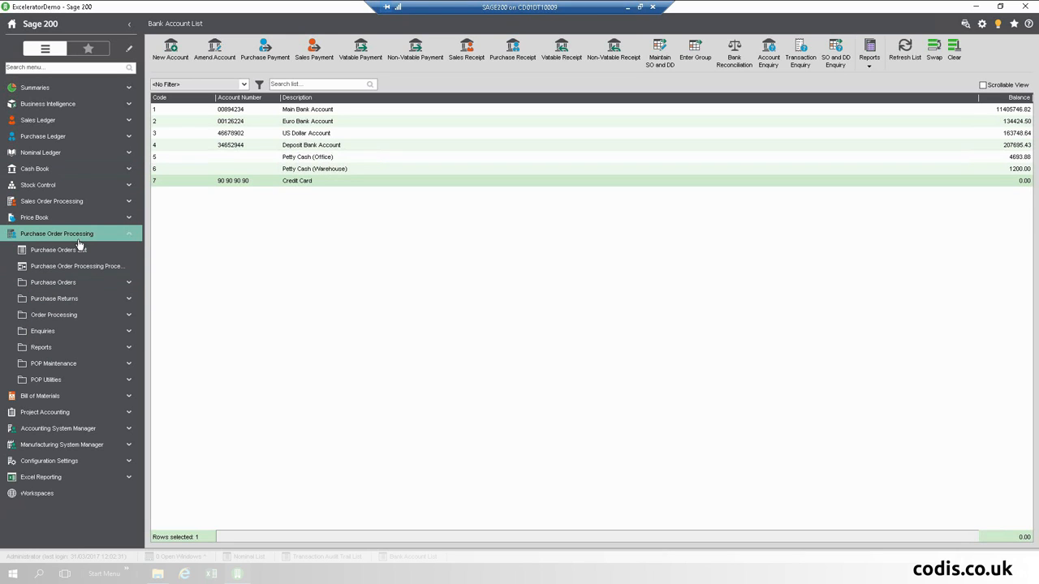
left_click(46, 346)
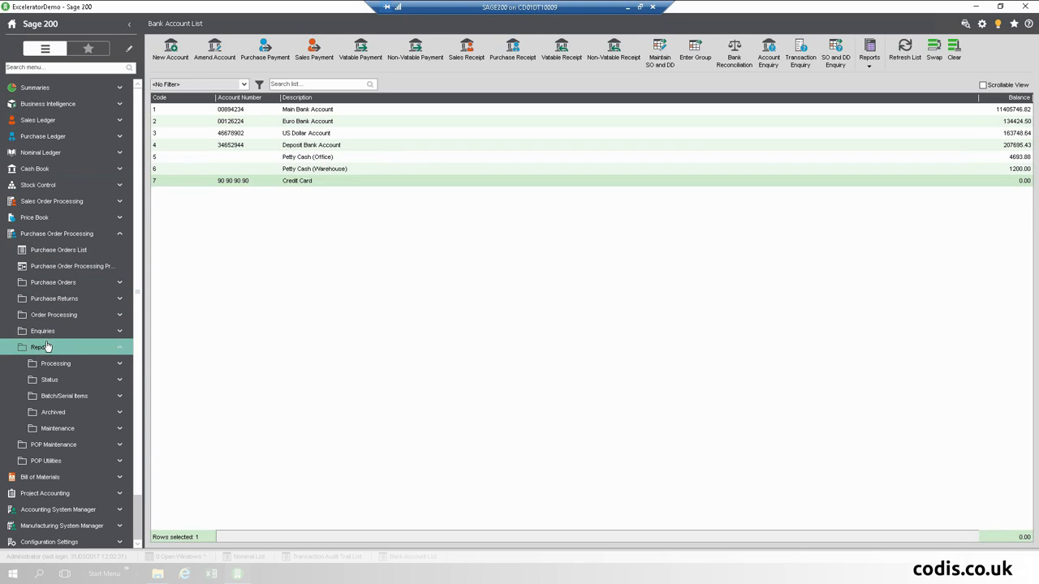
left_click(54, 380)
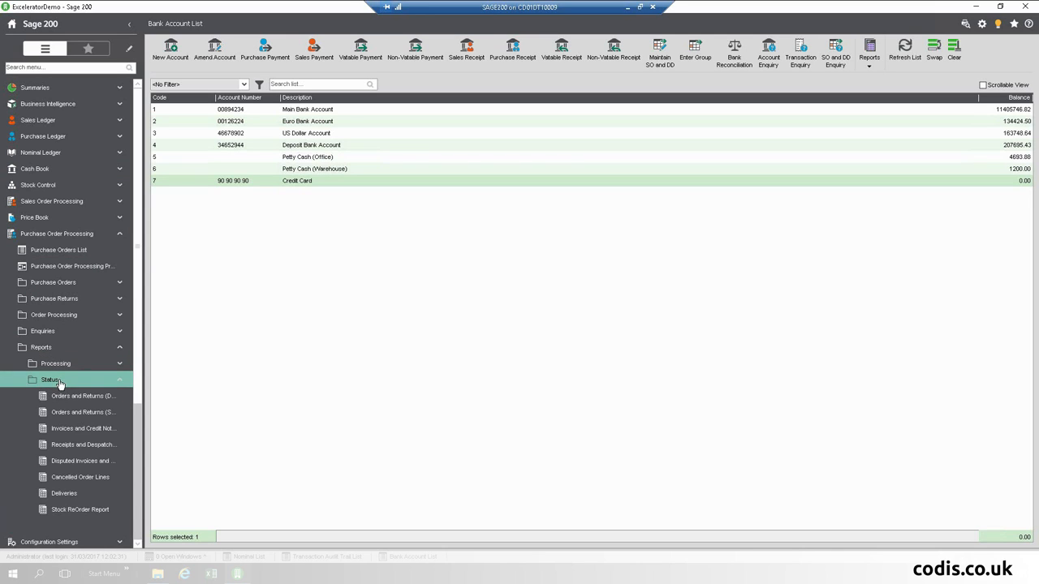
left_click(67, 512)
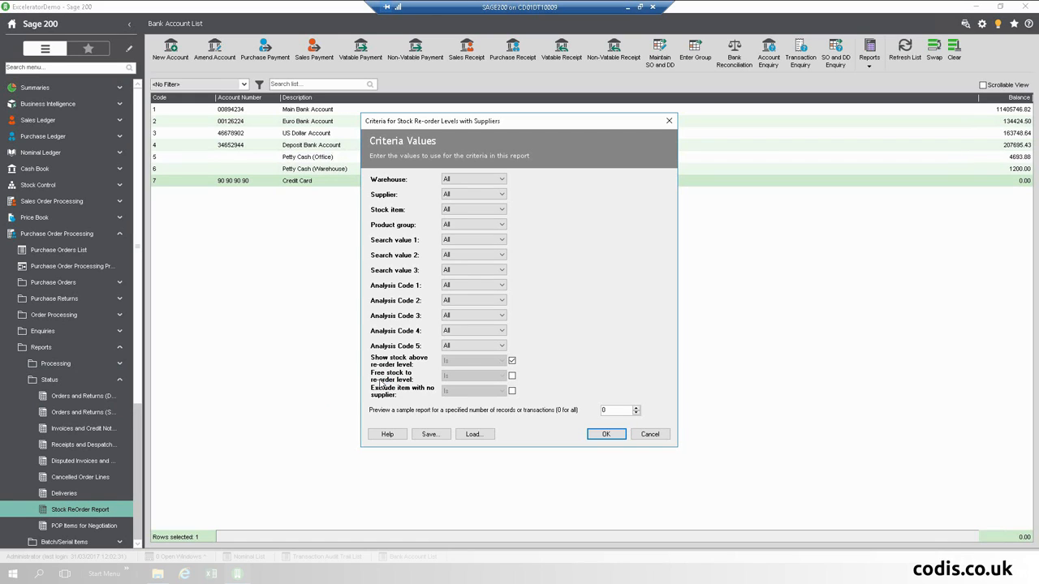
Step: Run the stock re-order report with the criterion Warehouse Is WAREHOUSE and view its newest copy in the report spooler
left_click(502, 180)
left_click(490, 202)
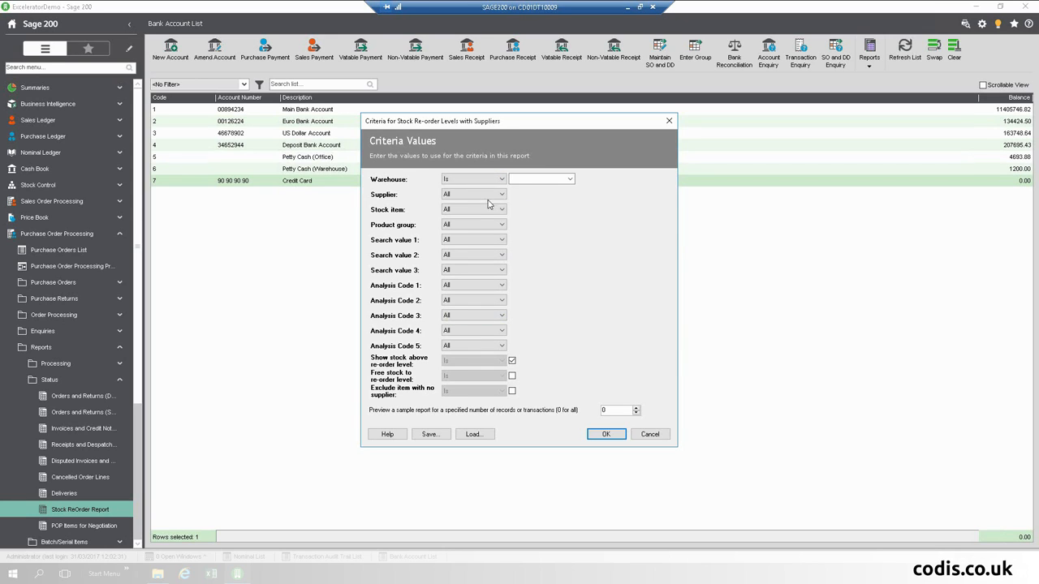
left_click(571, 179)
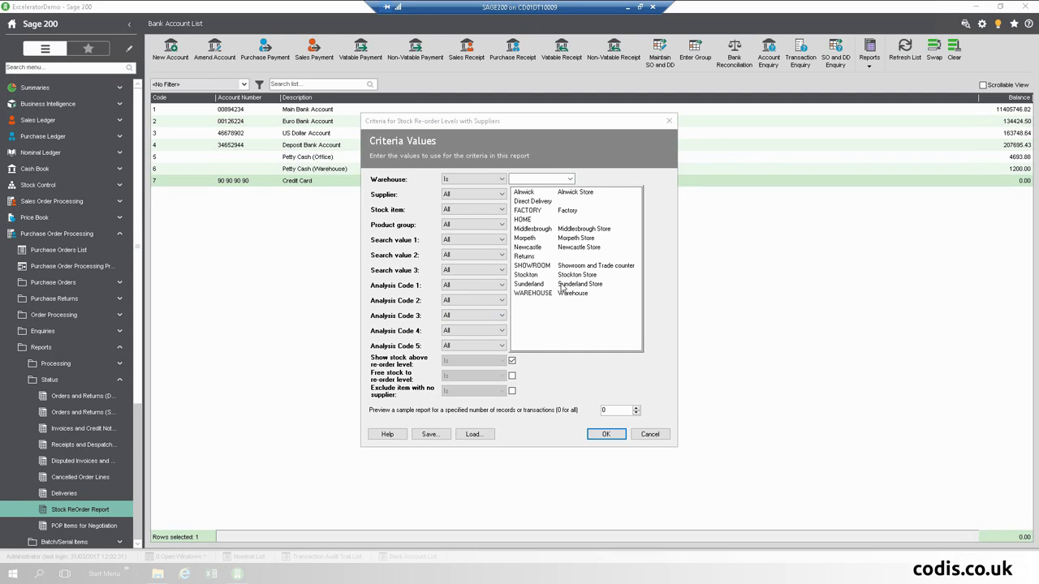
left_click(562, 293)
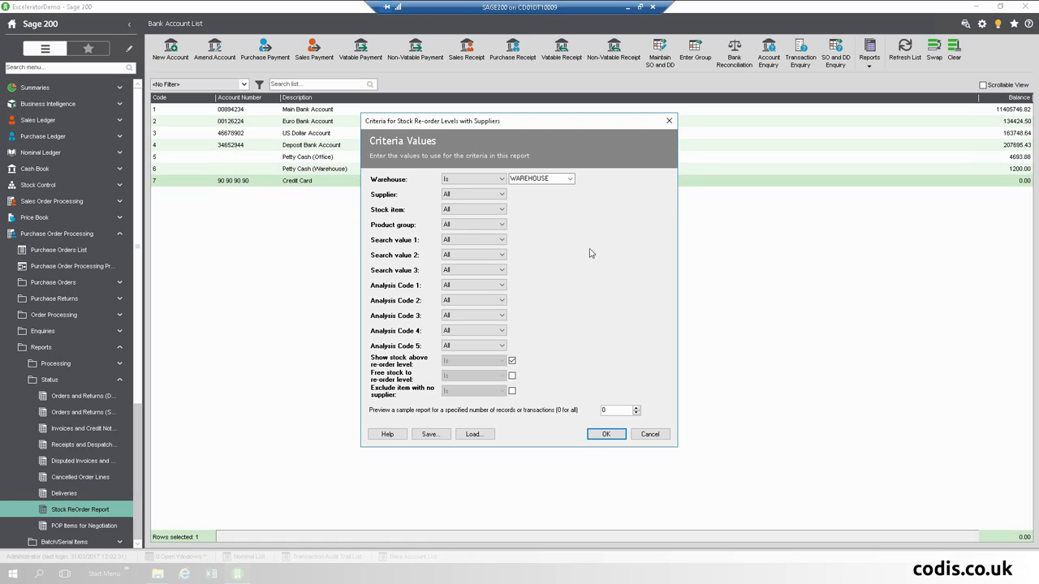
left_click(606, 434)
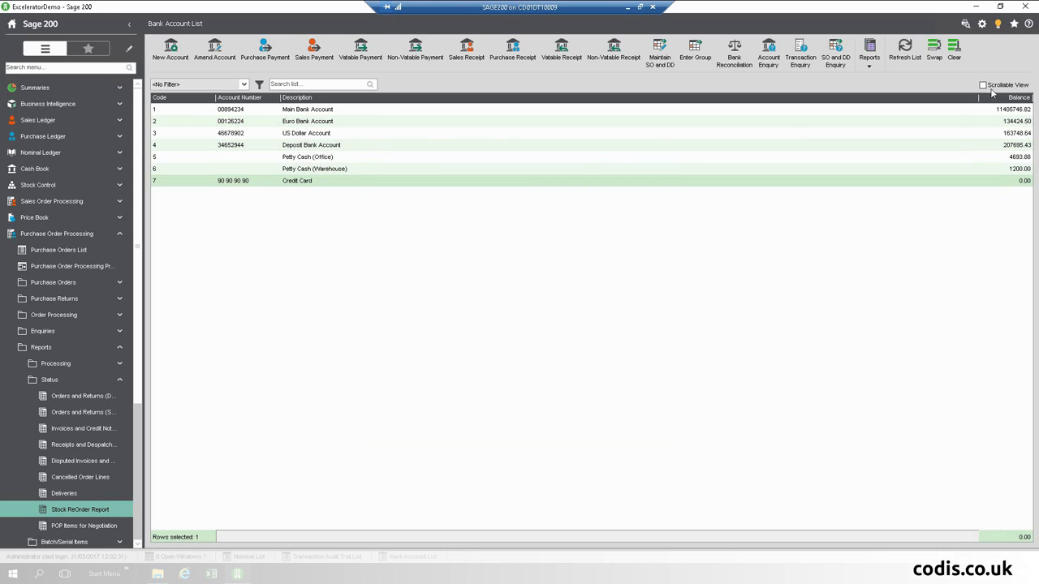
left_click(964, 25)
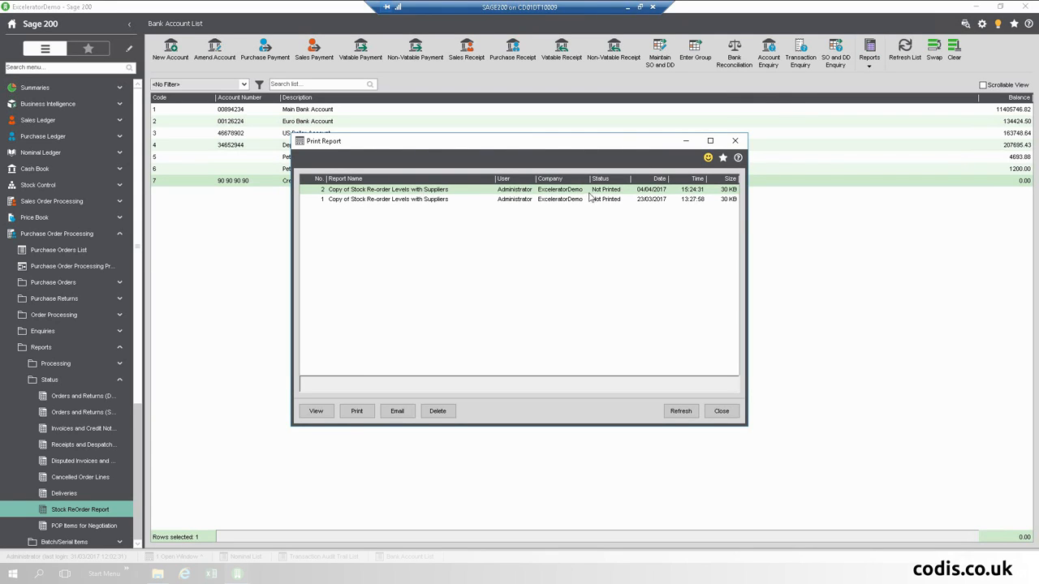
left_click(317, 412)
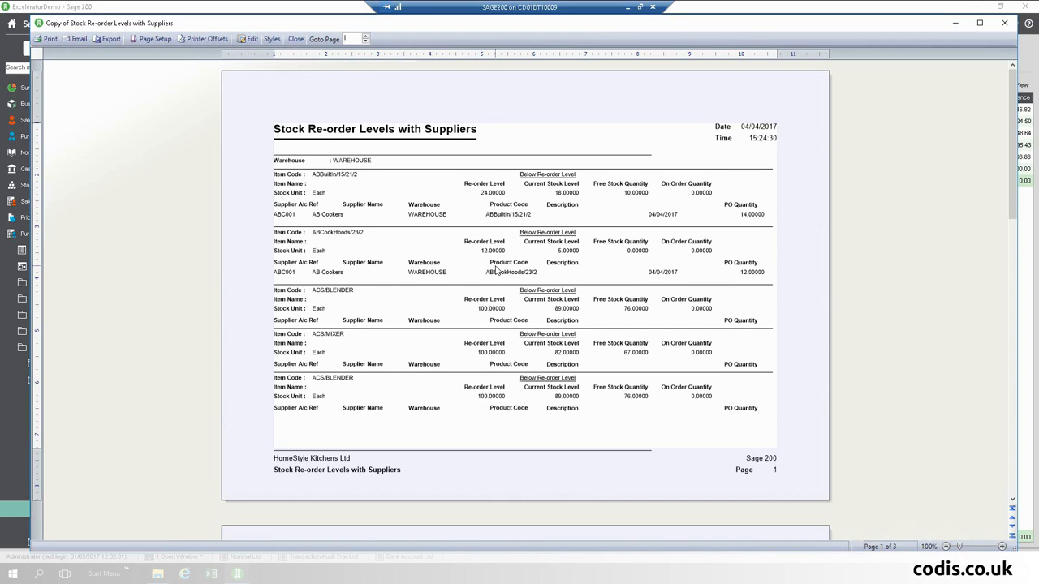
Step: Export the re-order report to Documents as an Excel 2007 file named ReoRderReport2 and close the report preview
left_click(107, 39)
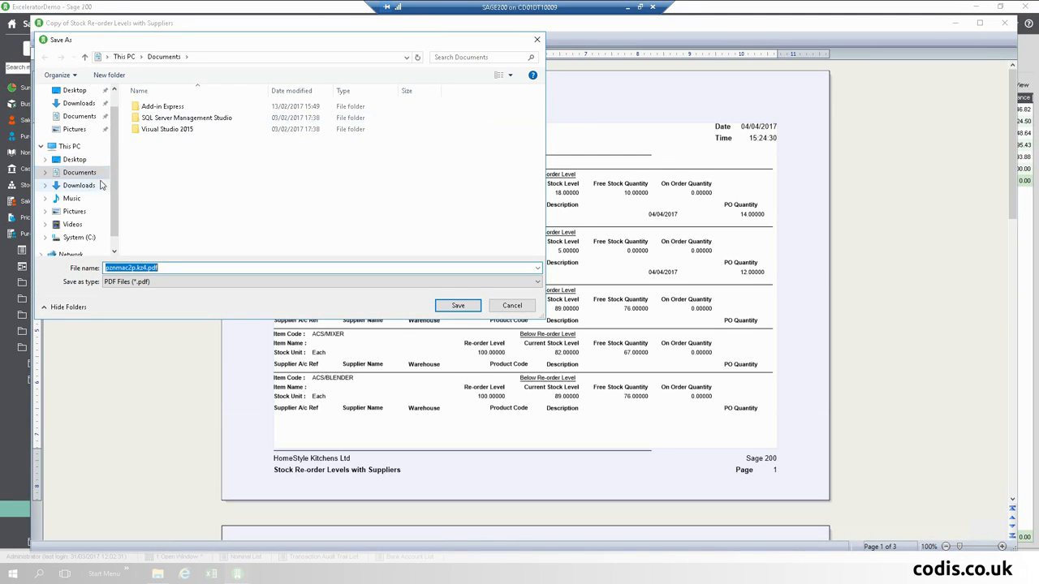
left_click(338, 283)
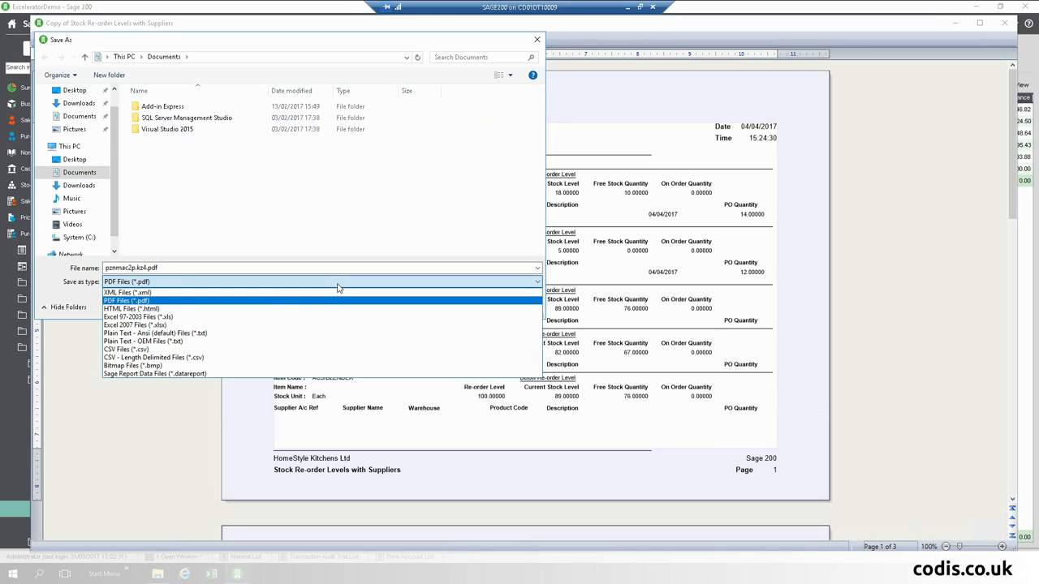
left_click(181, 325)
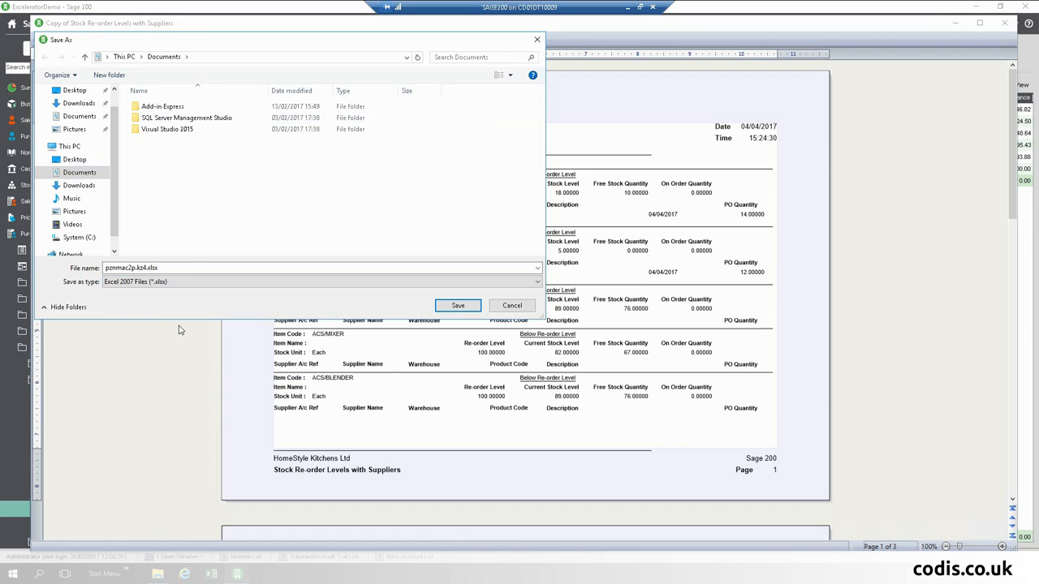
double_click(170, 267)
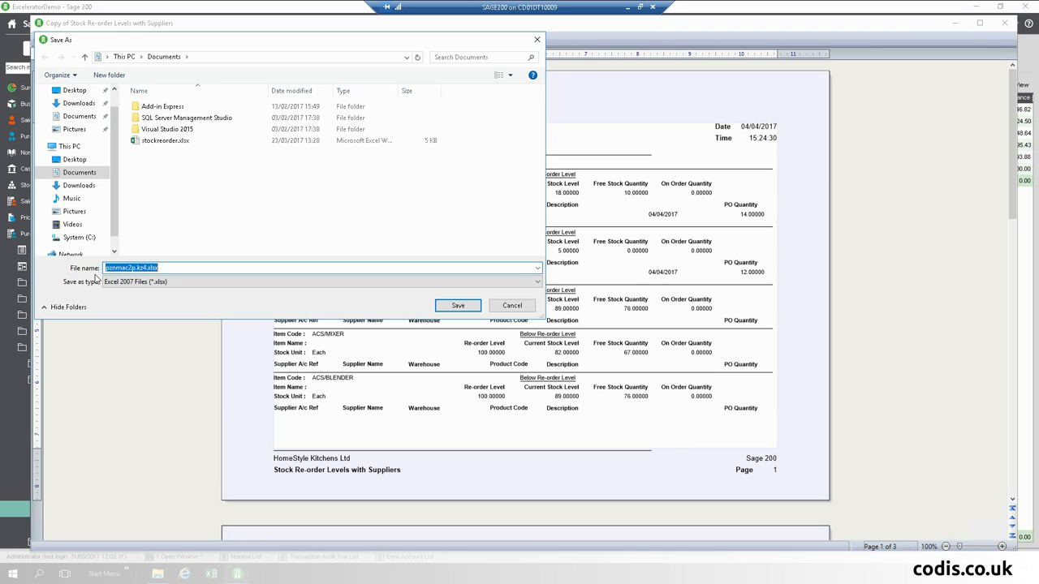
type("ReoRderReport2")
left_click(454, 307)
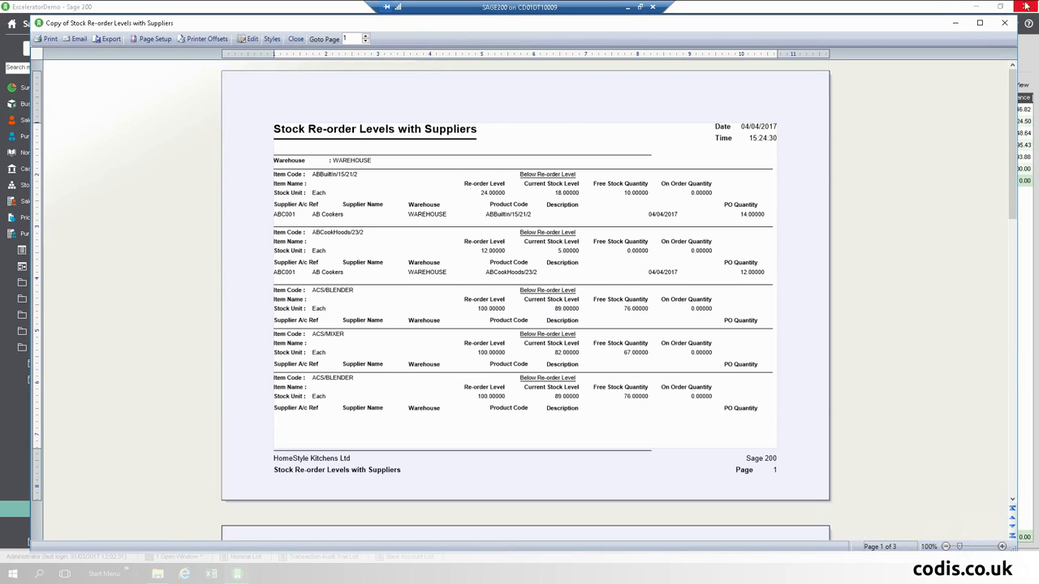
left_click(1011, 23)
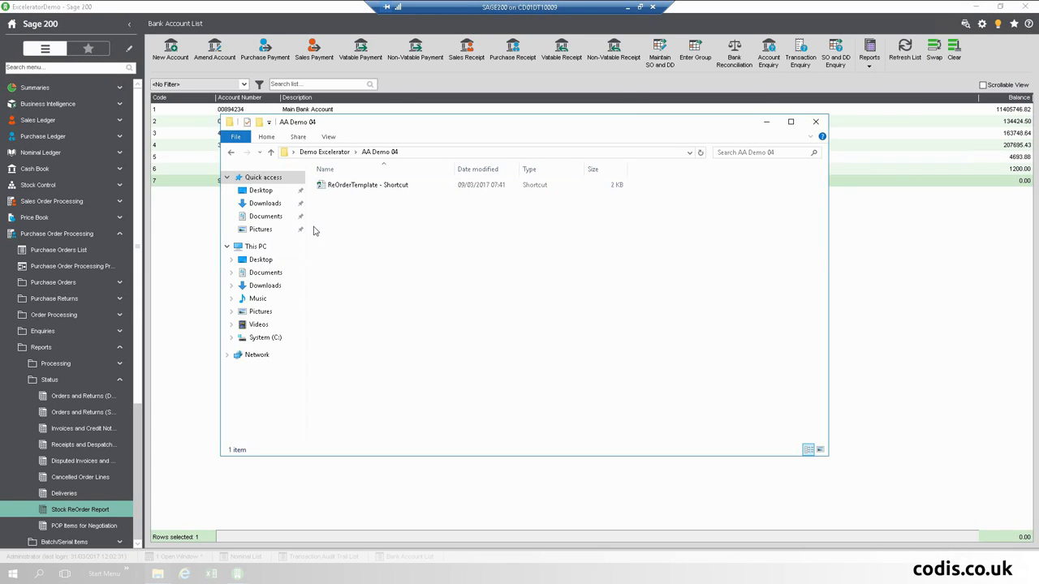
Step: Open ReoRderReport2.xlsx from Documents in Excel and log in to Excelerator with the company ExceleratorDemo
left_click(279, 218)
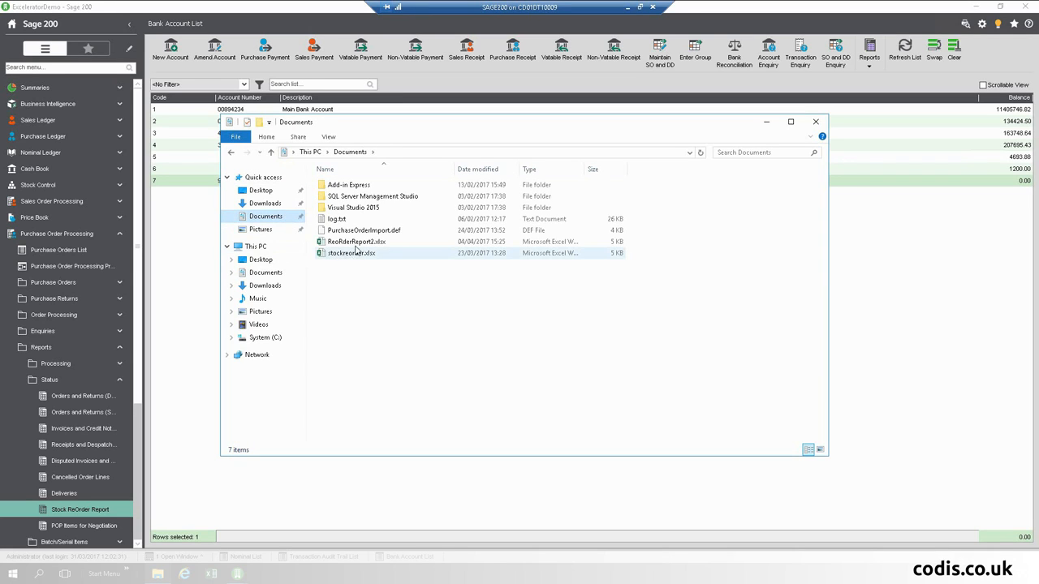
left_click(354, 242)
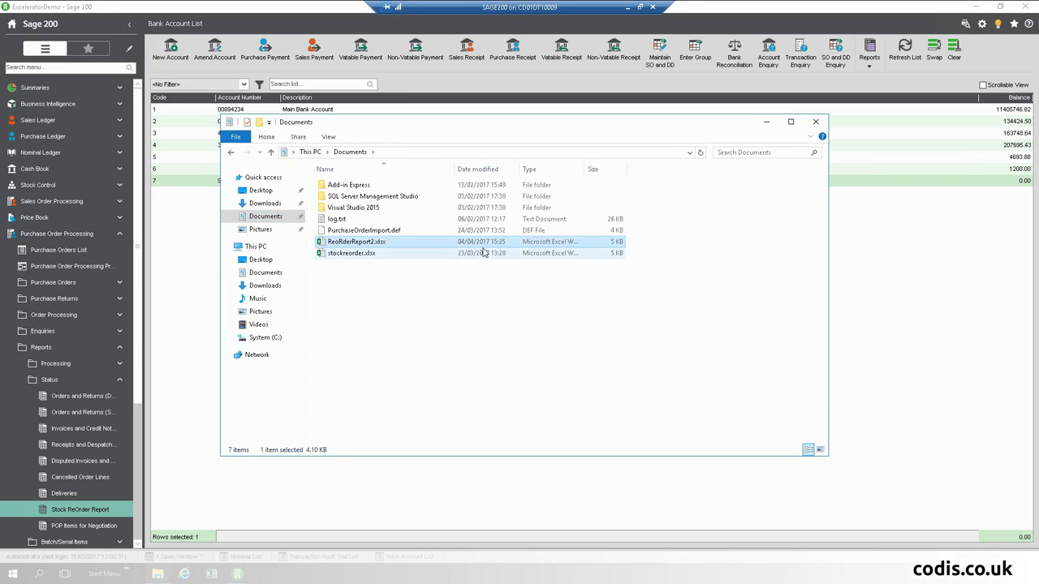
double_click(398, 242)
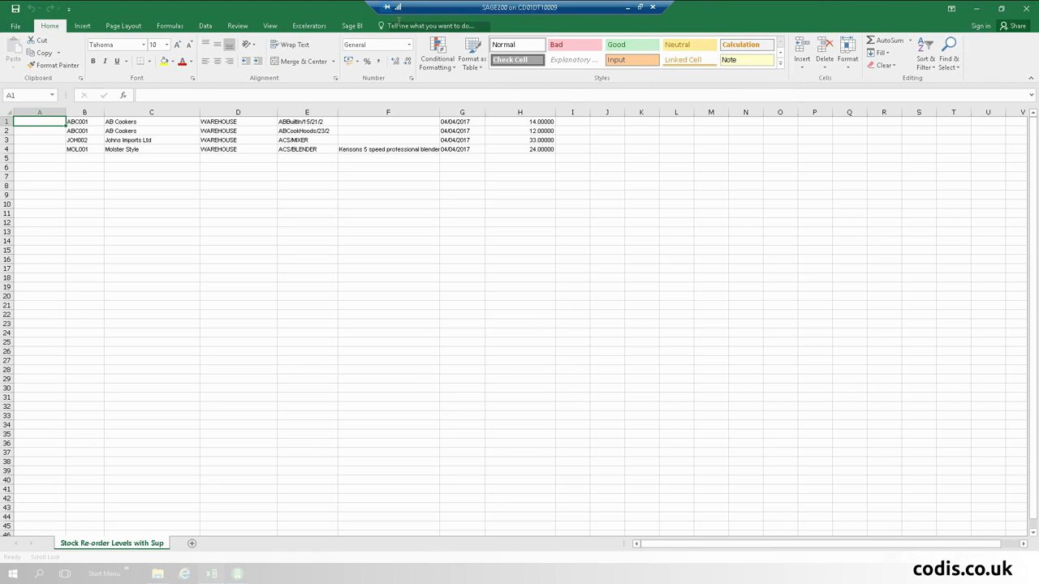
left_click(302, 26)
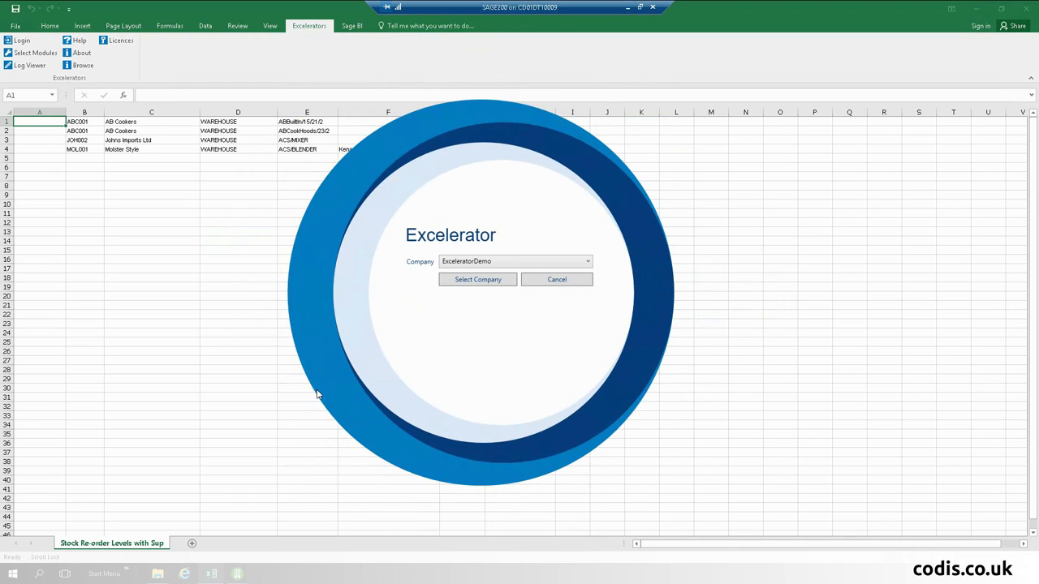
left_click(470, 286)
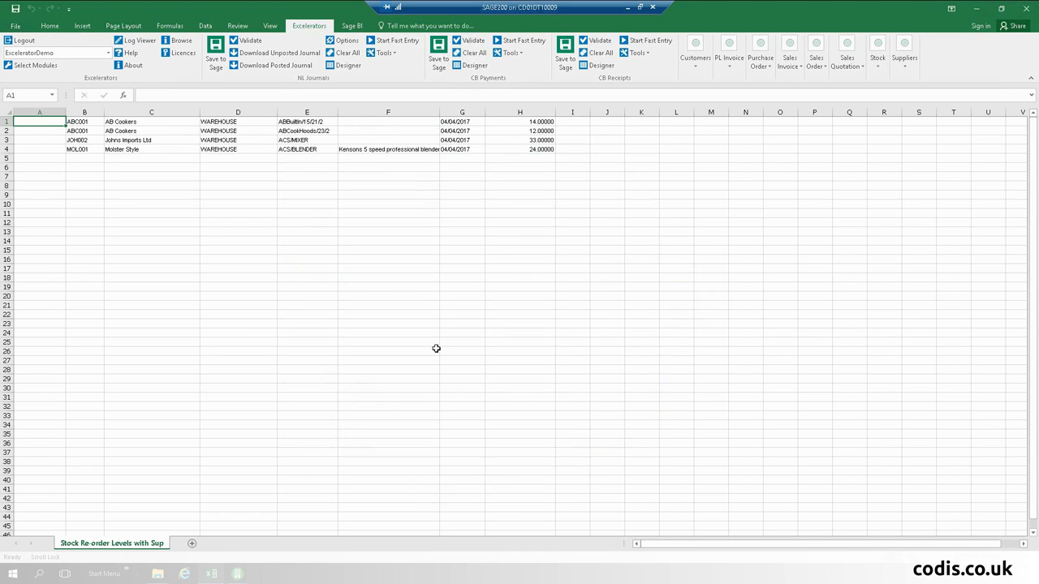
Step: Load the range definition PurchaseOrderImport.def into the sheet with the Purchase Order designer and close the designer
left_click(769, 62)
left_click(909, 90)
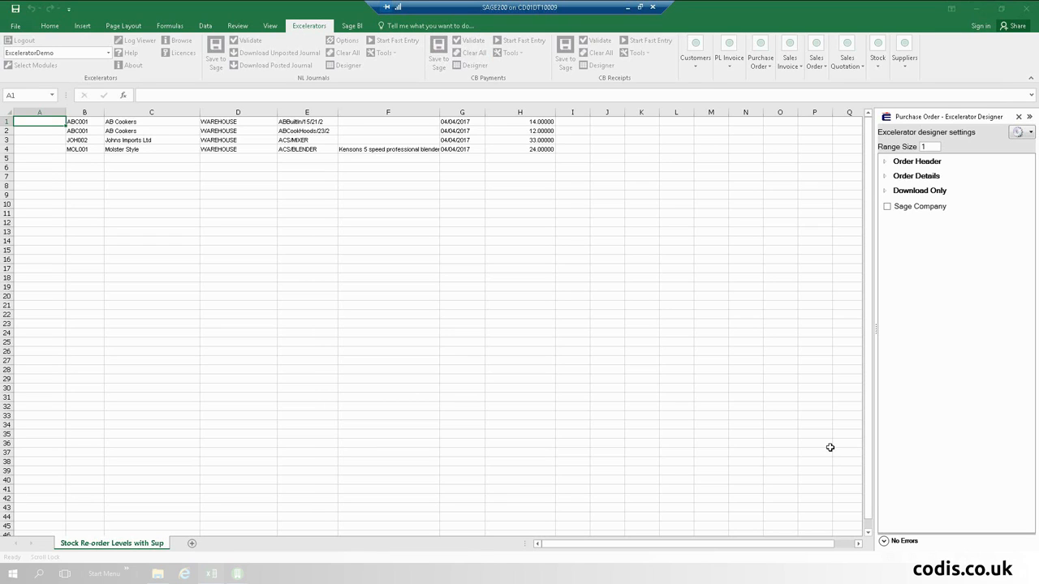
left_click(1028, 134)
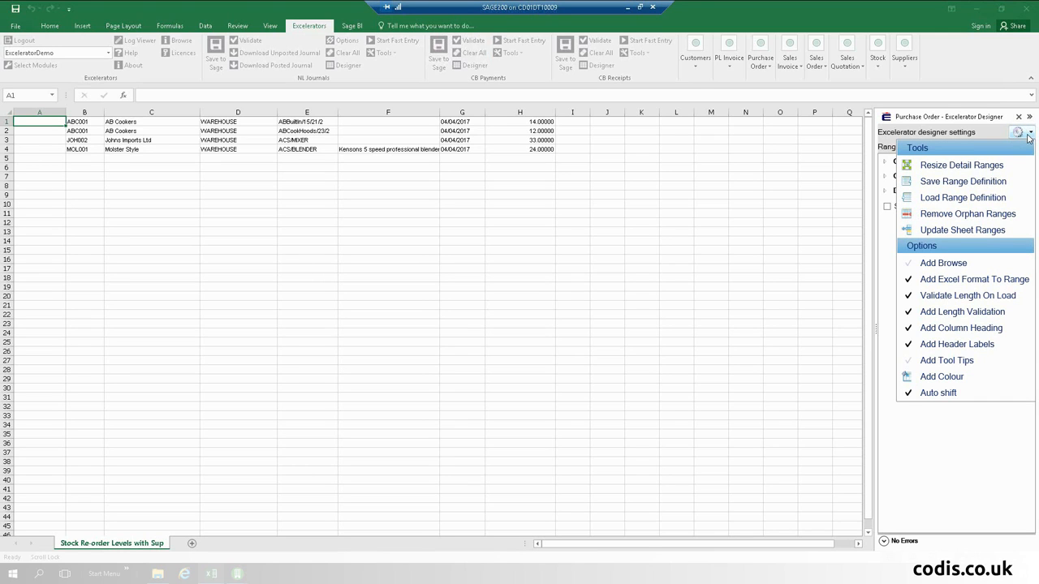
left_click(963, 198)
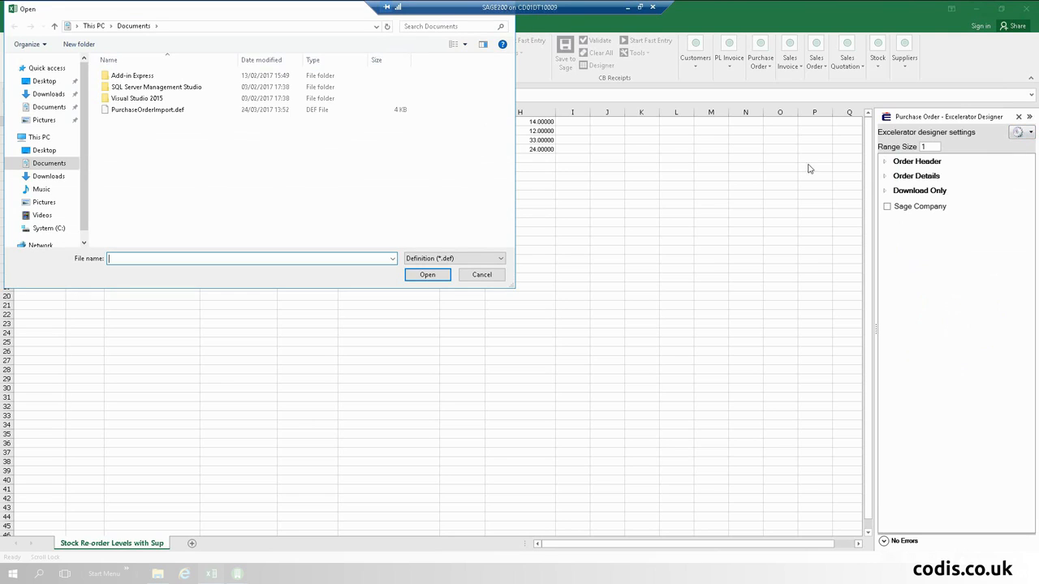
left_click(162, 109)
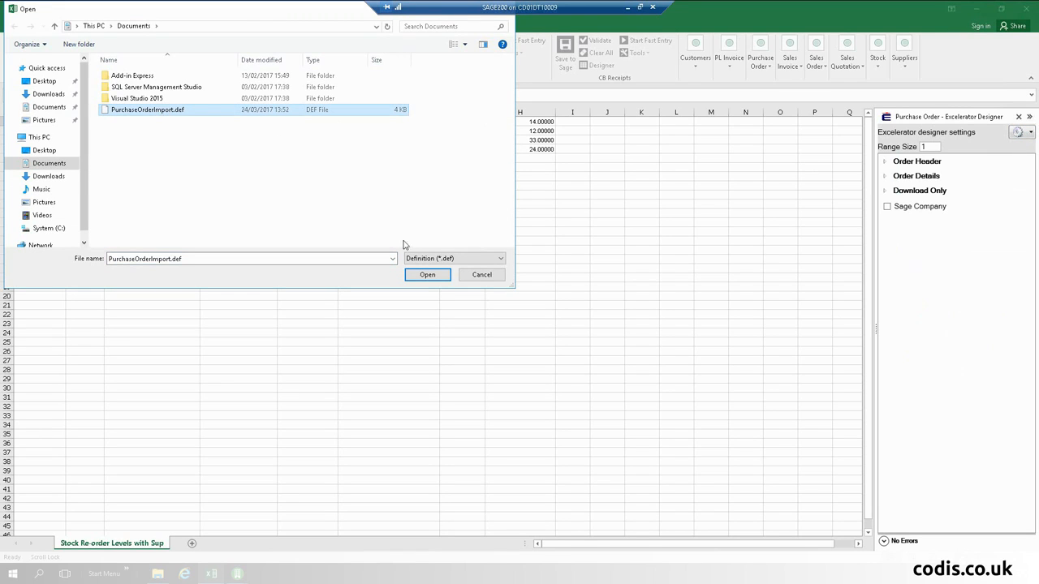
left_click(428, 275)
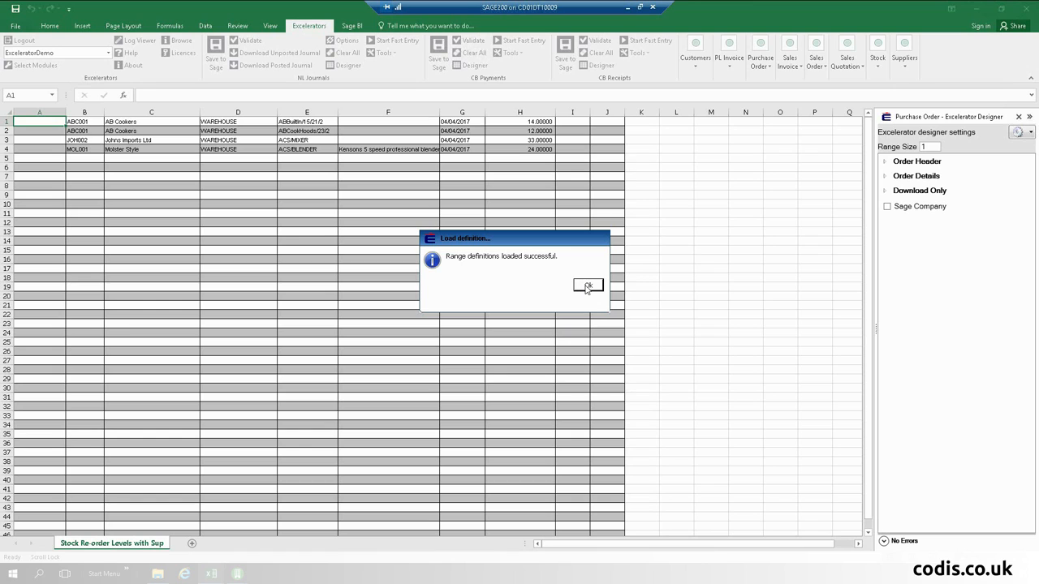
left_click(586, 285)
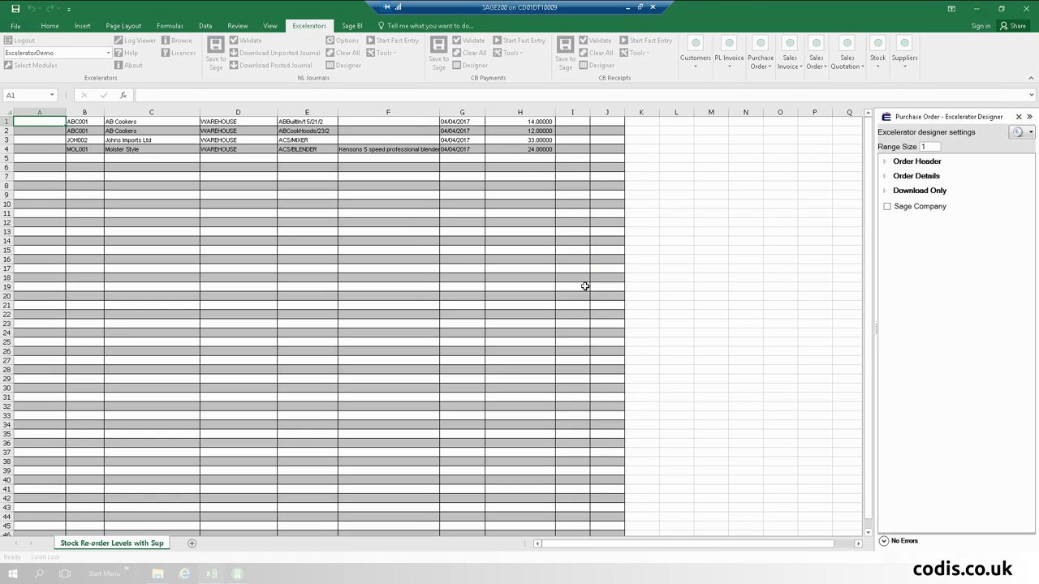
left_click(1018, 117)
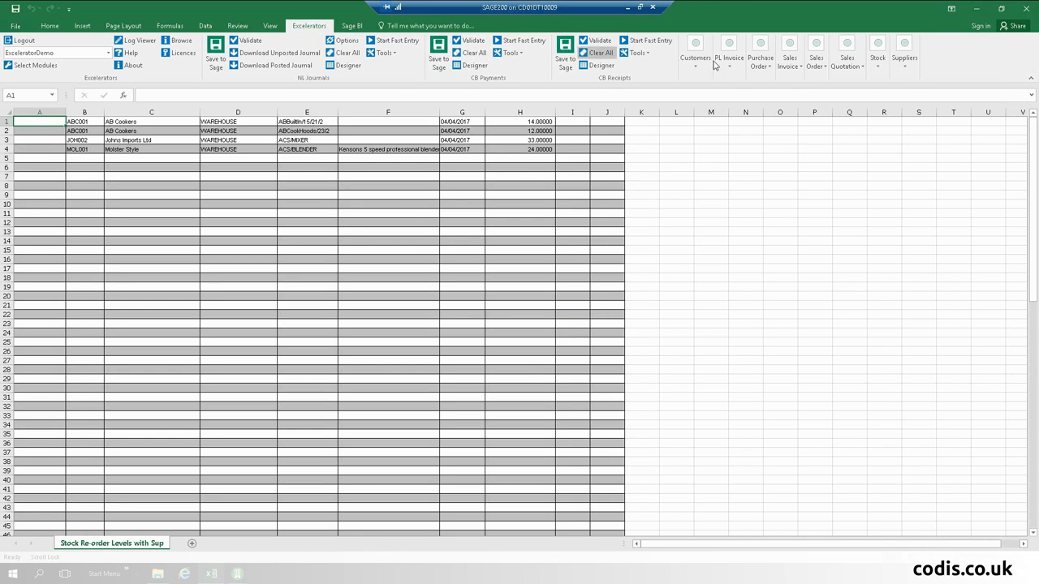
Step: Save the sheet's re-order lines to Sage as purchase orders and confirm the save
left_click(757, 74)
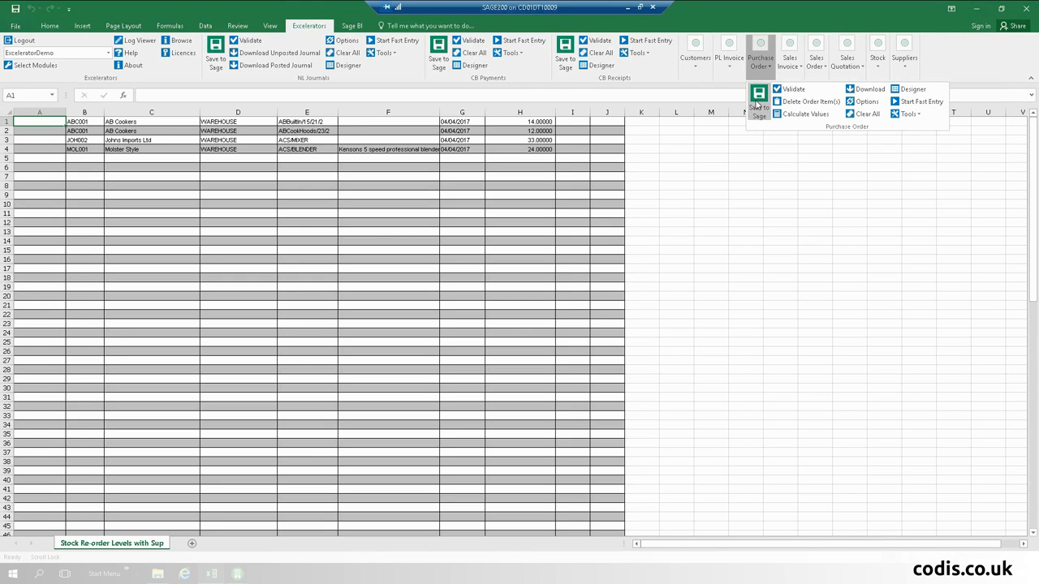
left_click(758, 103)
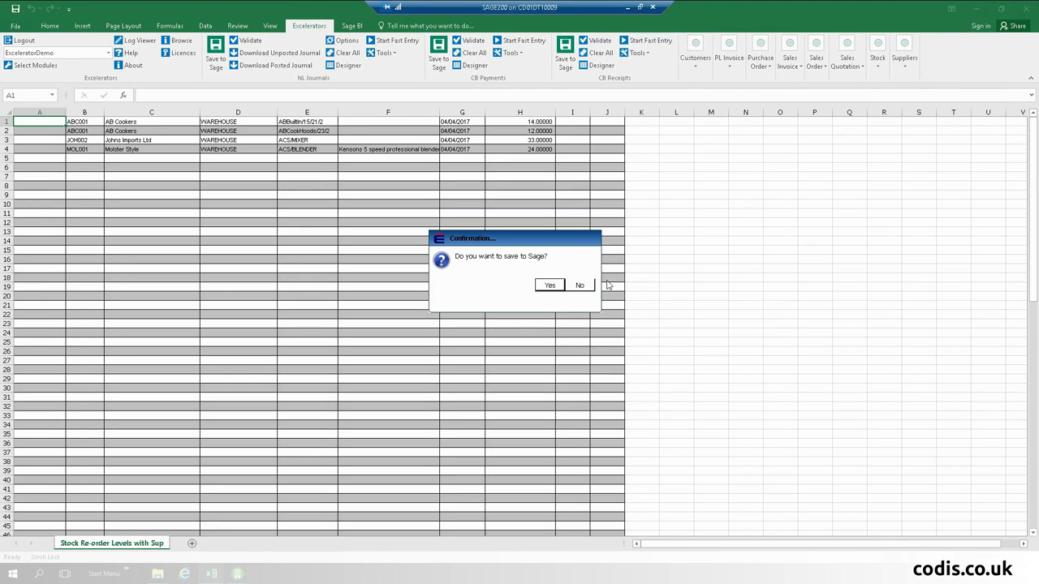
left_click(549, 286)
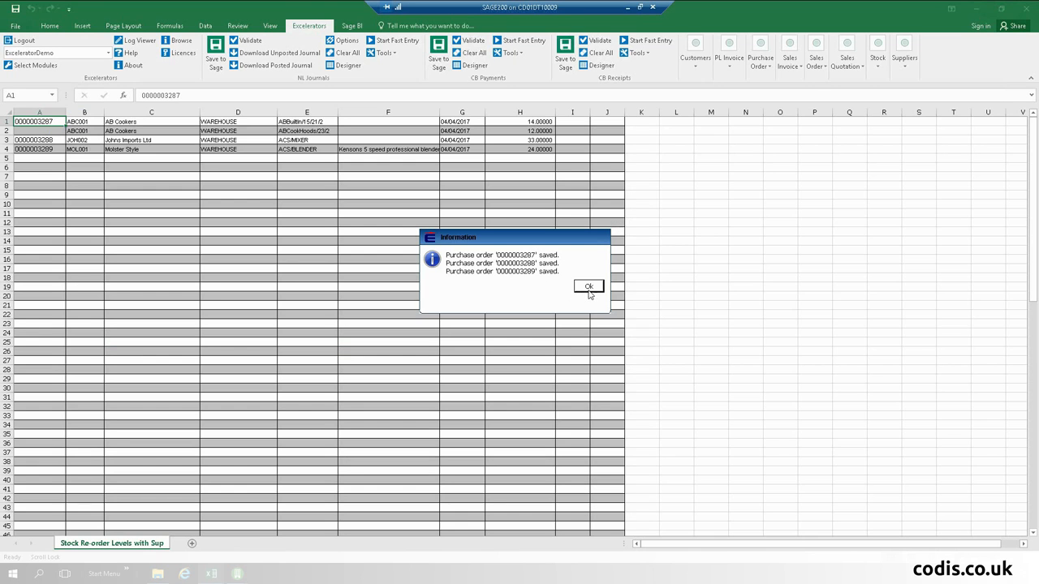
Step: Dismiss the save message, switch to Sage 200, close the Print Report window and sort the Purchase Orders List by number, highest first
left_click(589, 286)
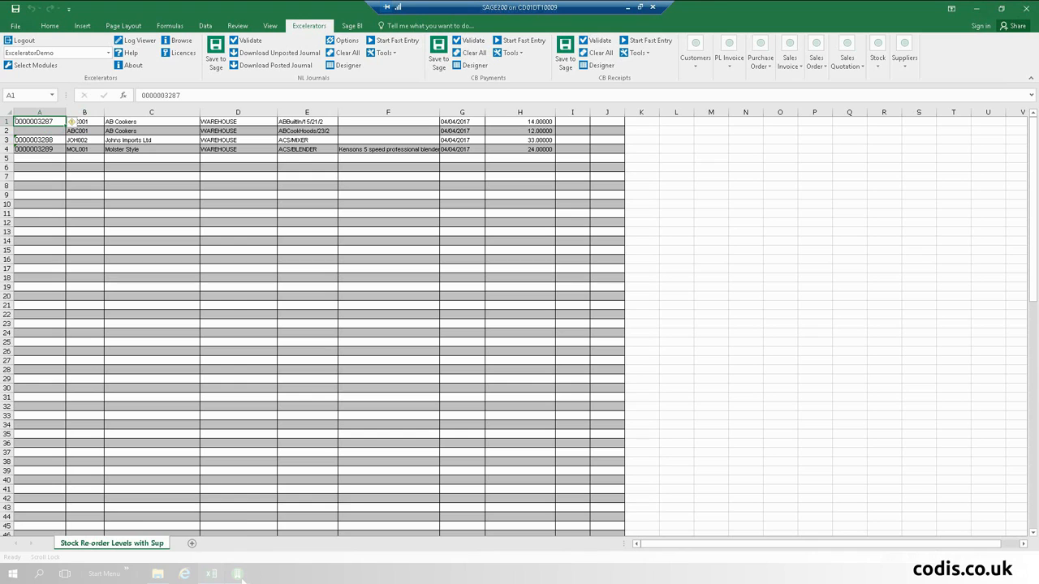
mouse_move(241, 578)
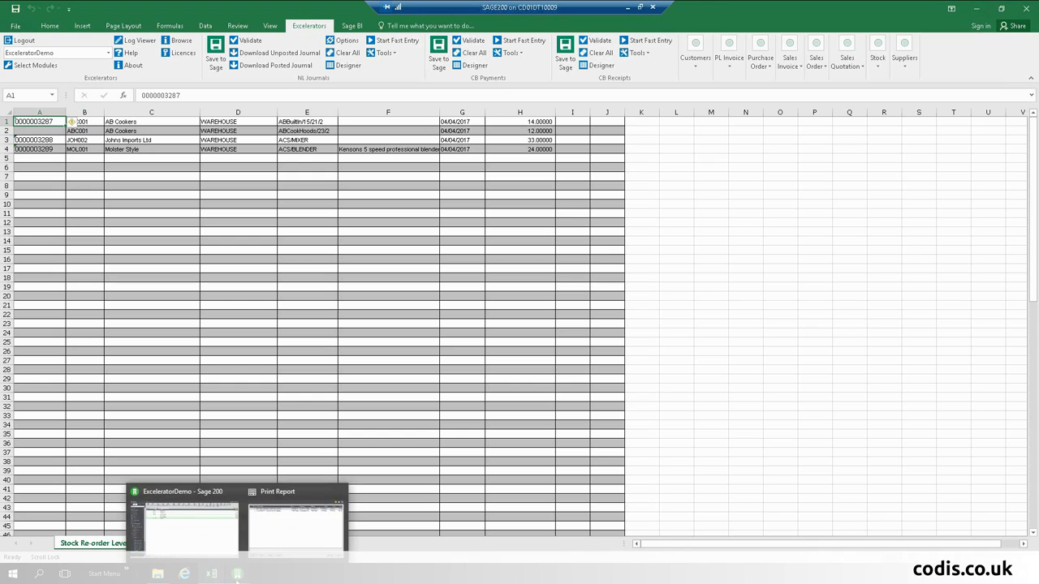
left_click(298, 512)
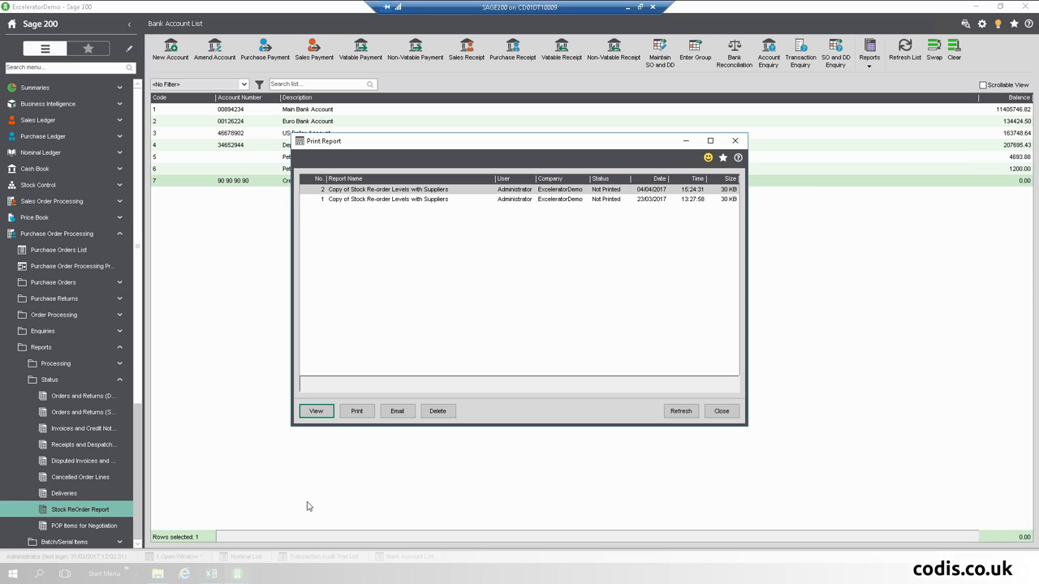
left_click(740, 144)
left_click(73, 250)
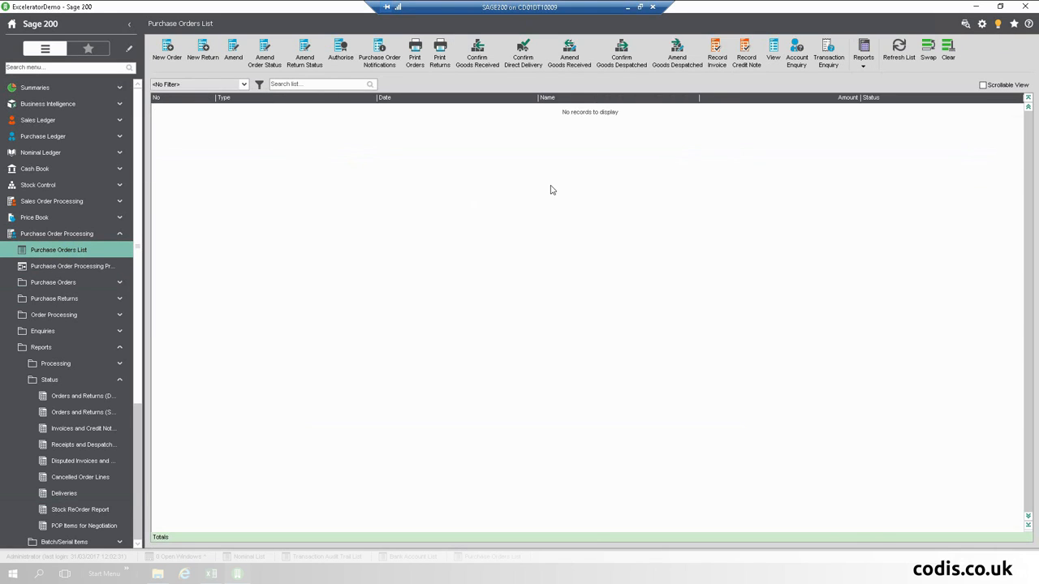
left_click(189, 98)
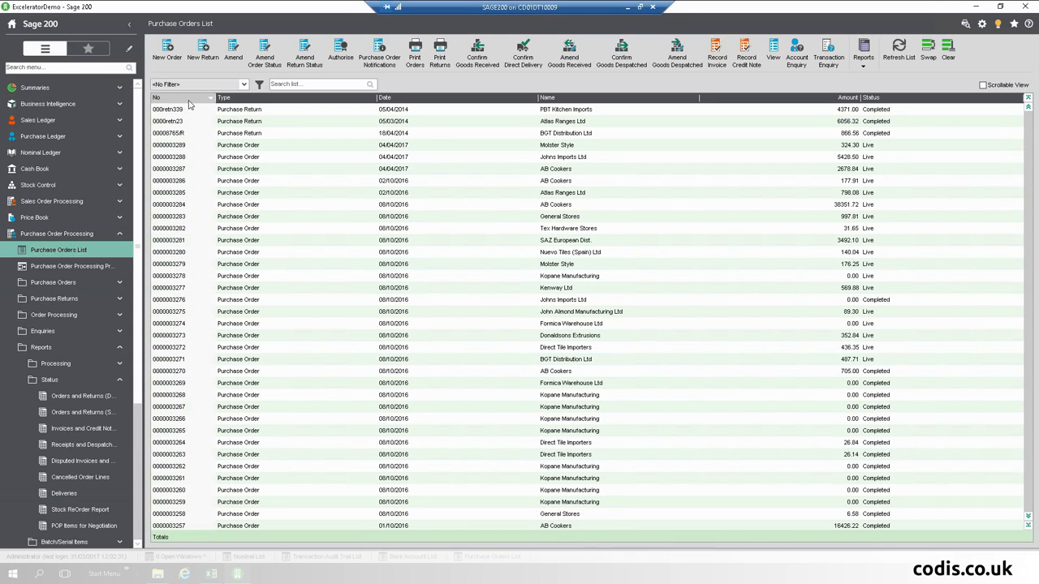
Step: Open the new AB Cookers purchase order dated 04/04/2017 in view mode, check its lines and close it
left_click(186, 169)
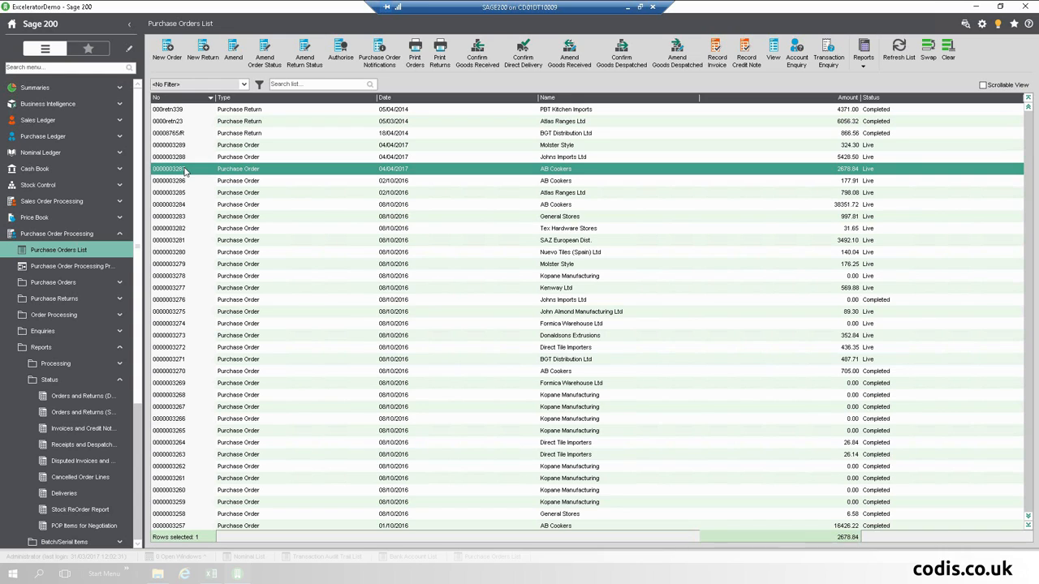
double_click(186, 170)
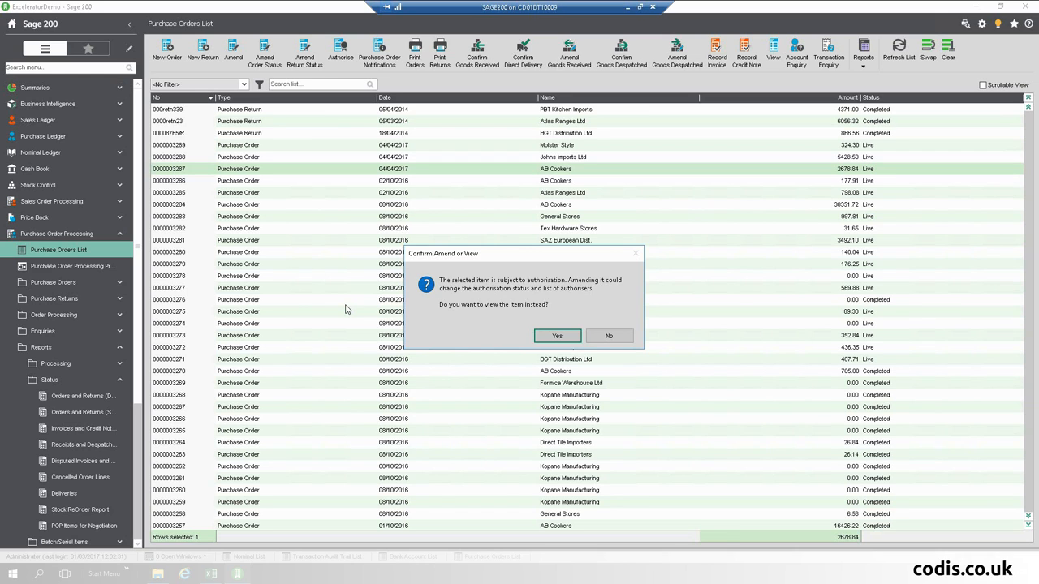
left_click(558, 334)
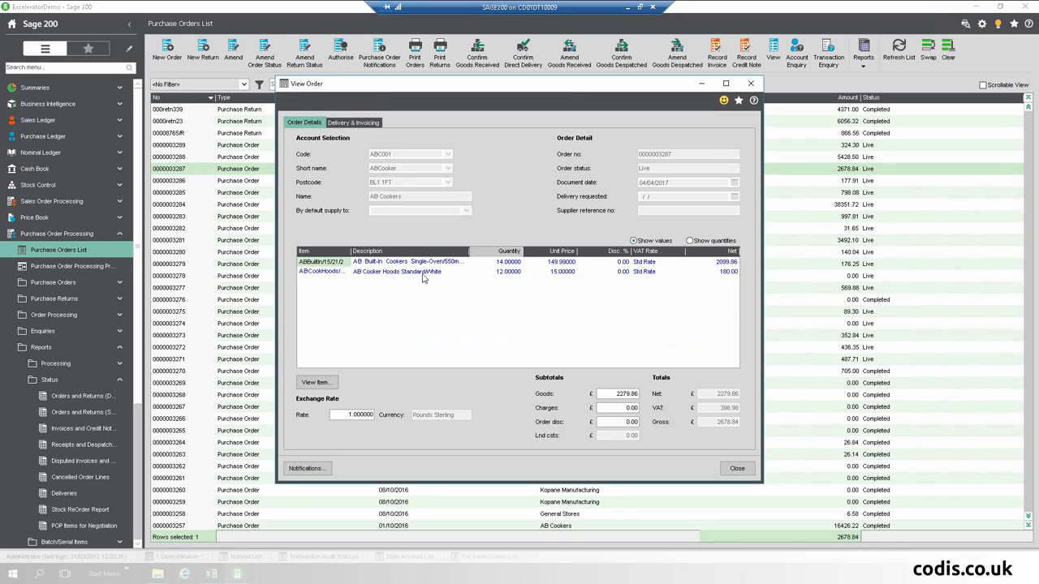
left_click(739, 468)
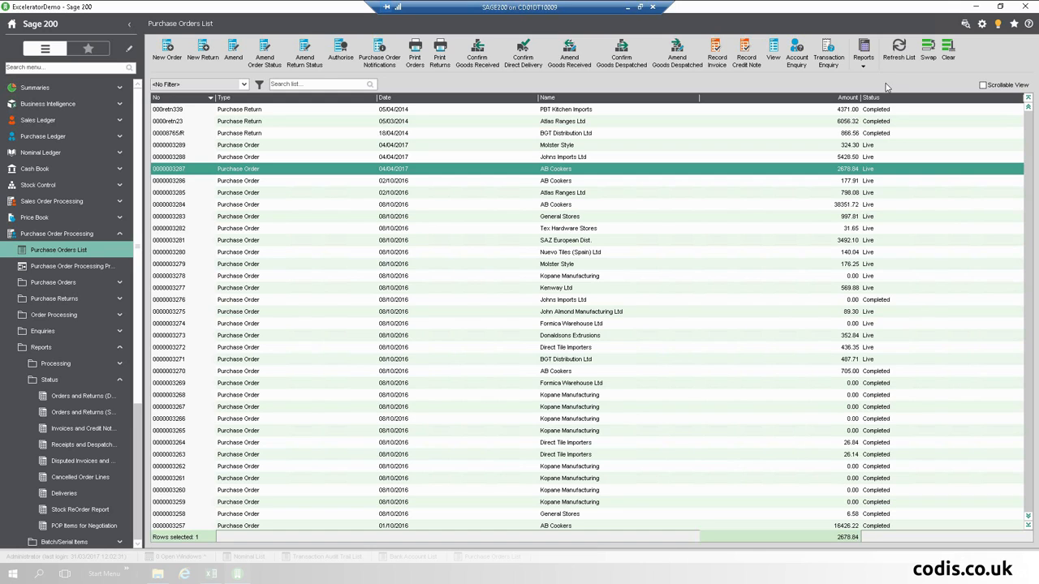
Step: Close the re-order workbook in Excel and open the ReOrderTemplate shortcut from the AA Demo 04 folder in Demo Excelerator
left_click(976, 8)
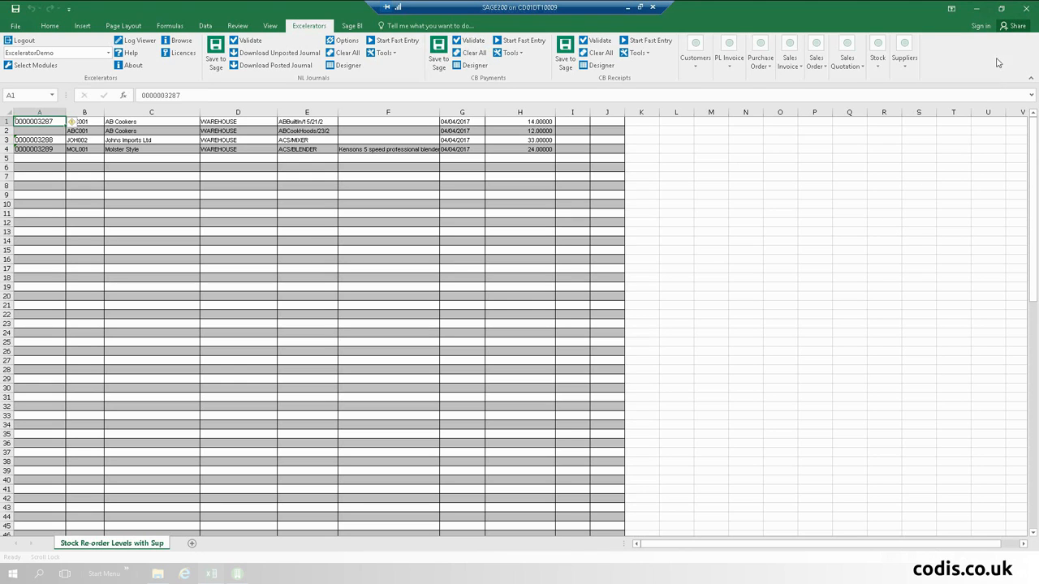
left_click(1024, 8)
left_click(518, 300)
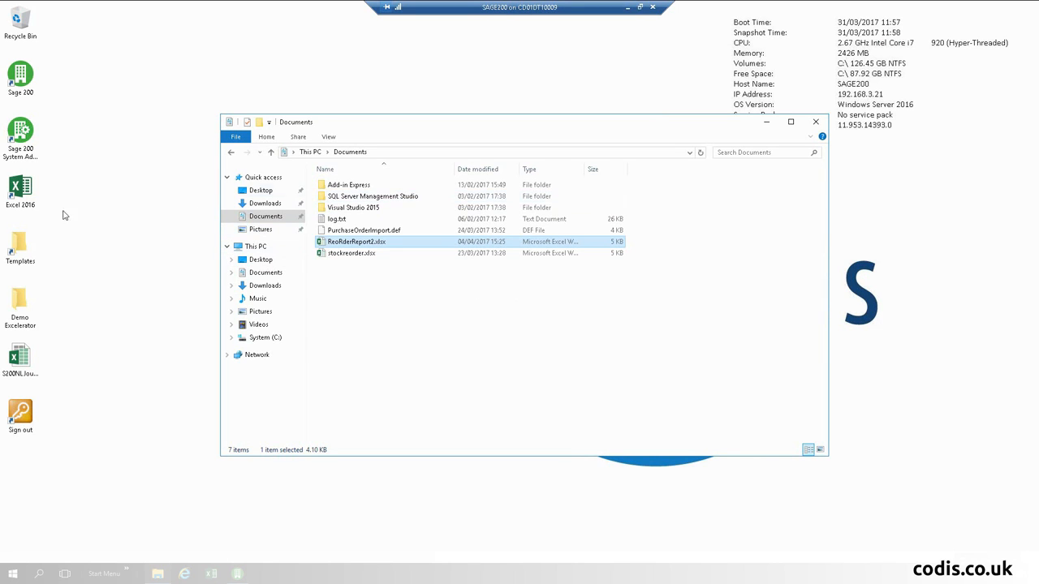
double_click(16, 317)
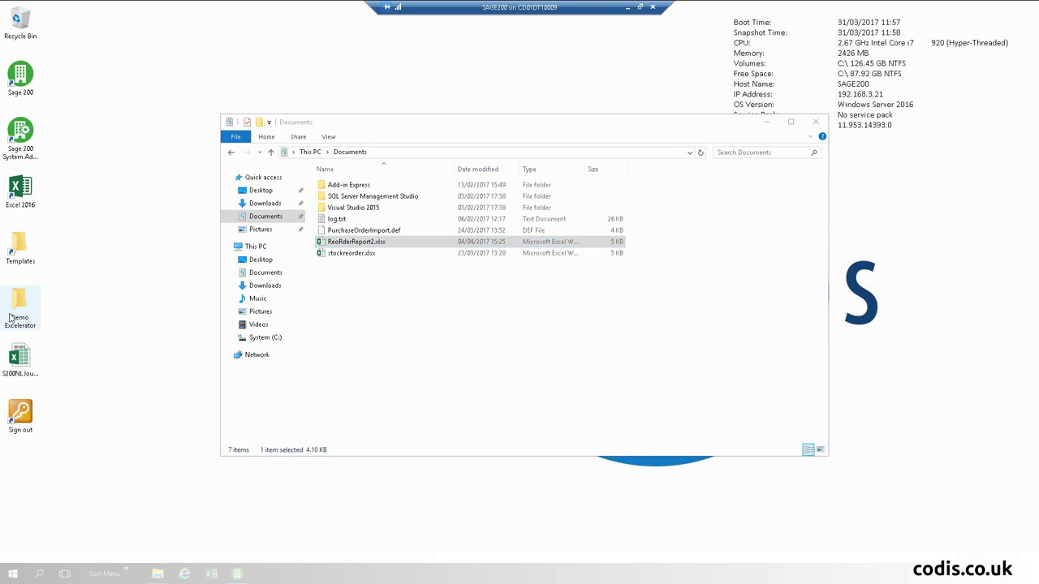
double_click(375, 235)
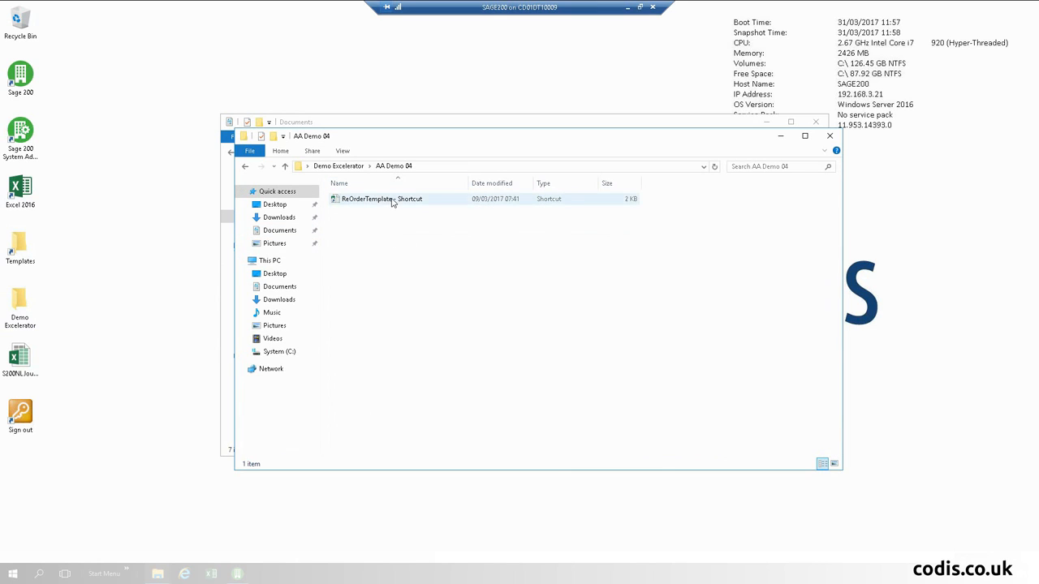
double_click(396, 201)
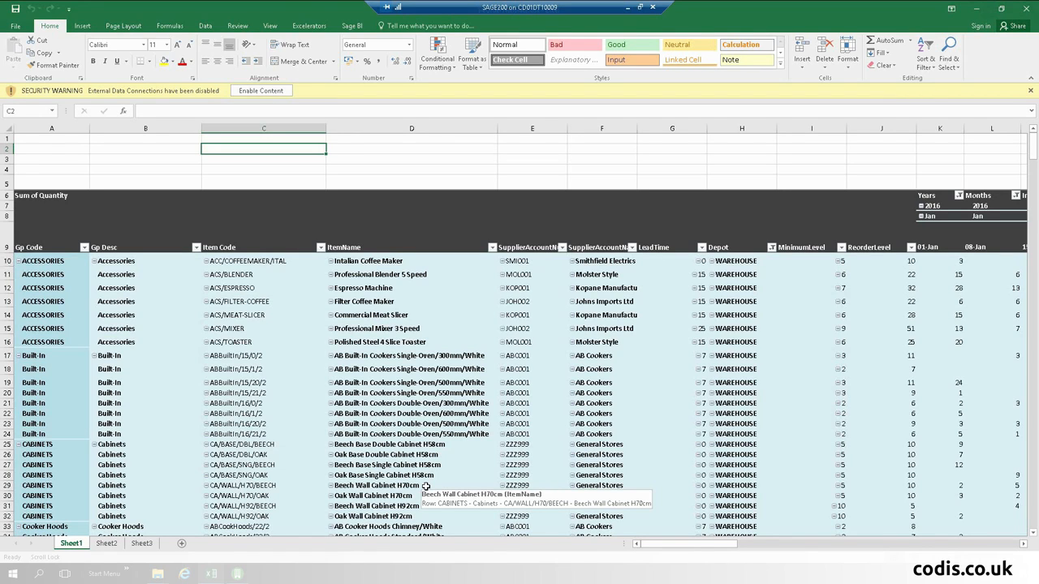
Step: Look over the weekly 2016 demand columns, reorder levels and adjoining reorder calculations on Sheet1
left_click(952, 288)
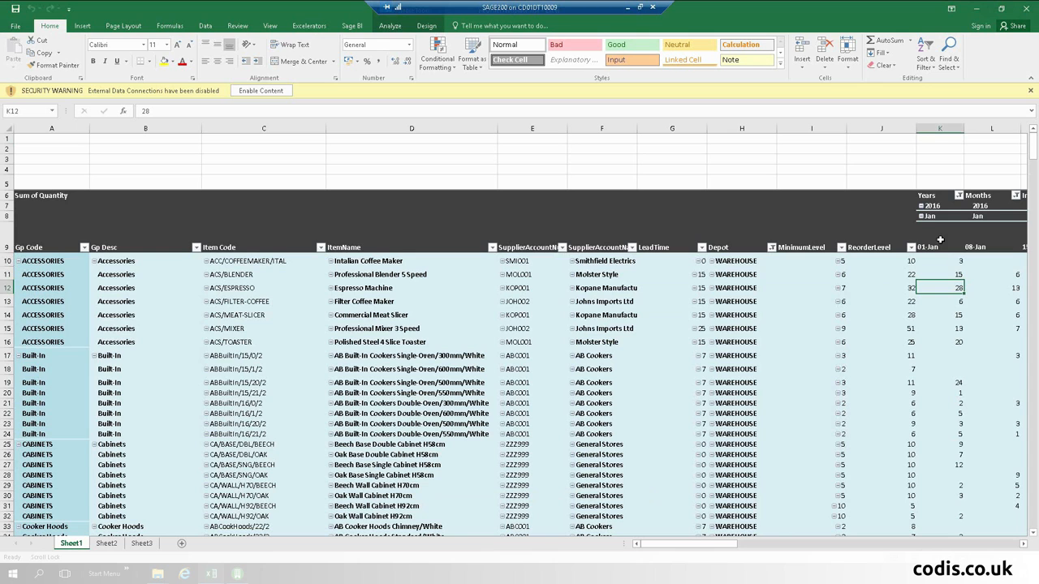
left_click(937, 247)
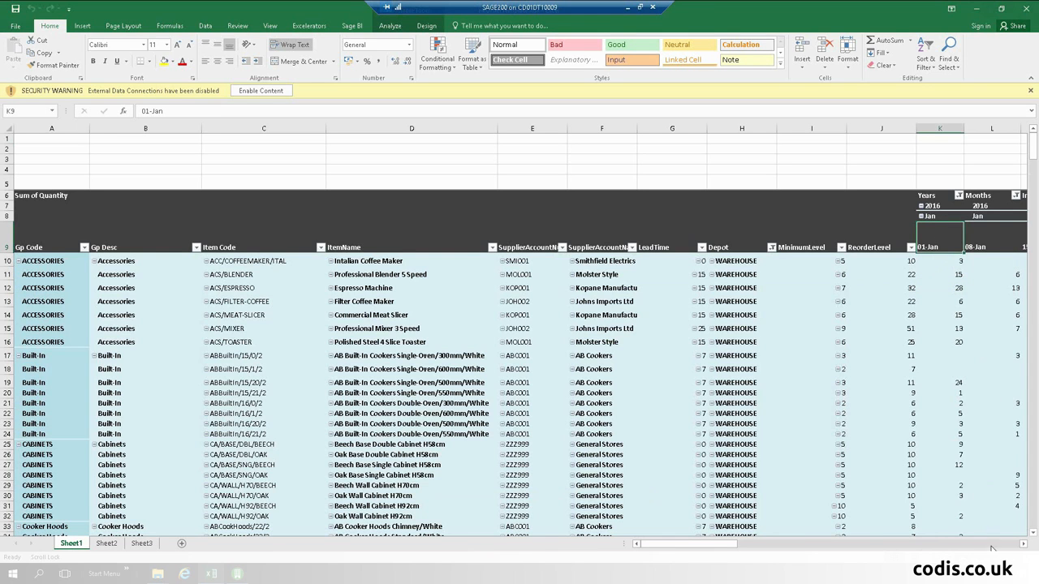
left_click(1022, 544)
left_click(1022, 545)
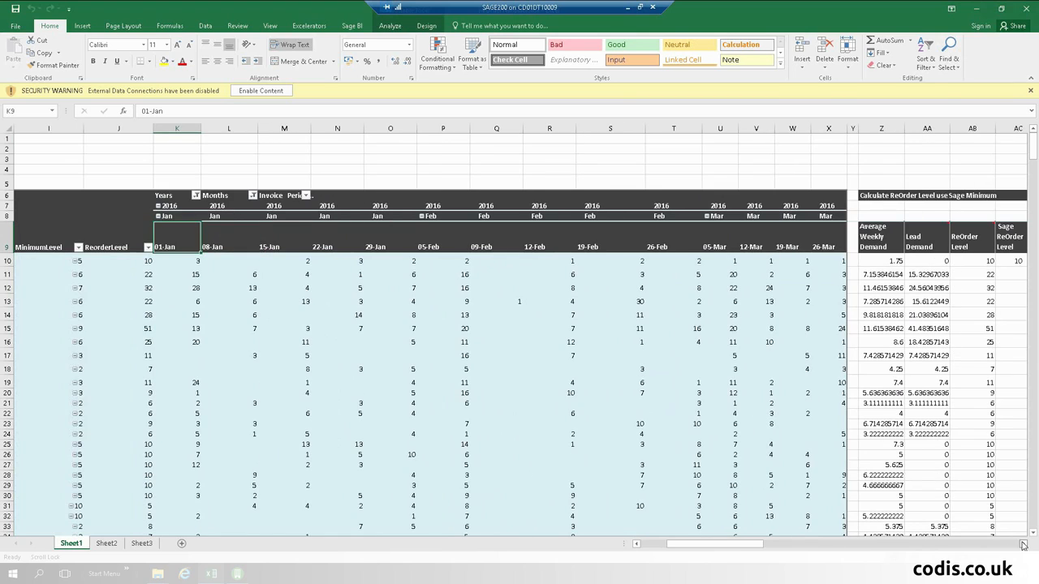
left_click_drag(736, 547, 689, 547)
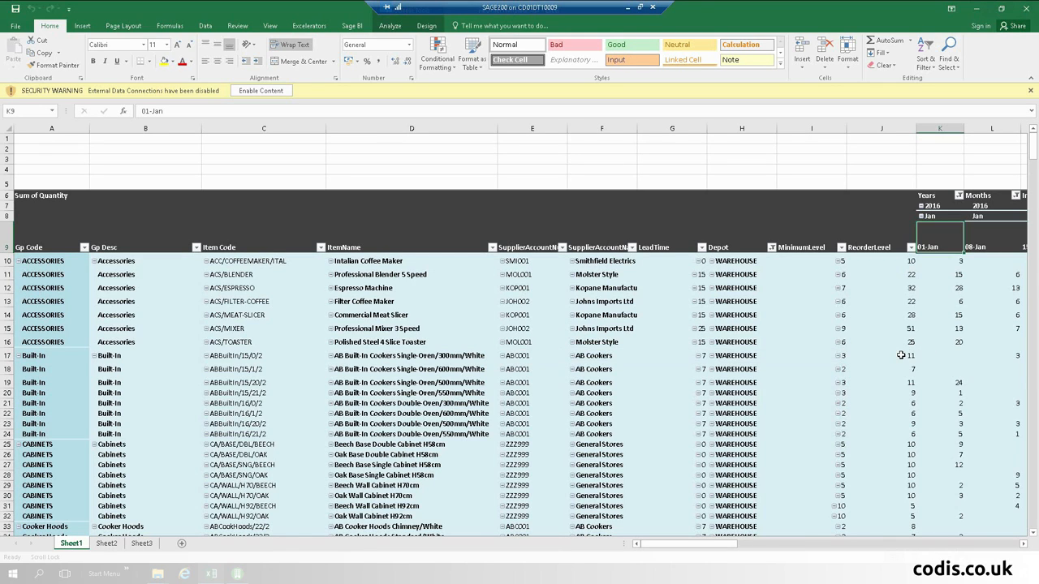
mouse_move(900, 356)
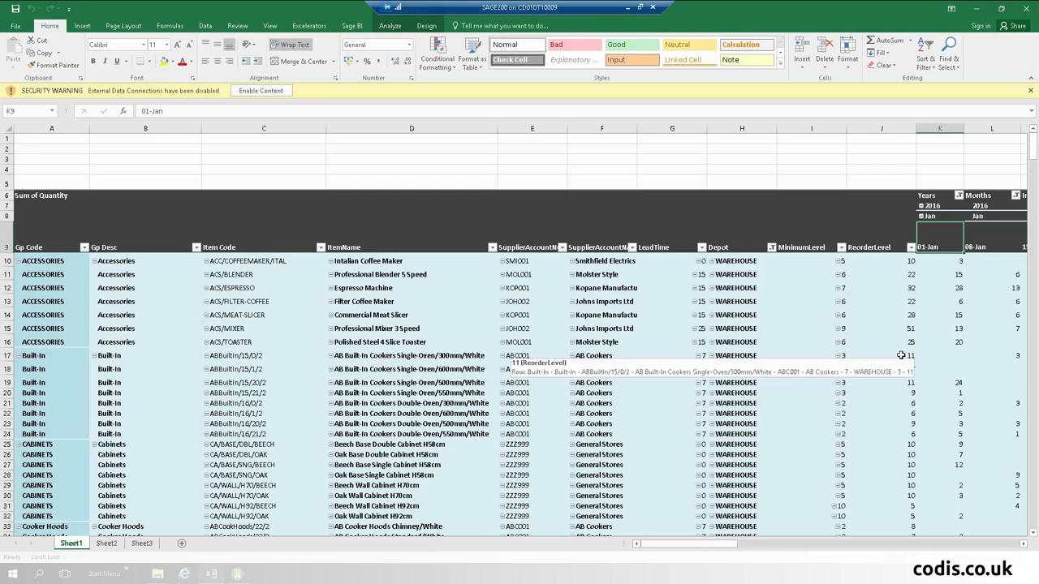
Step: Refresh the Sheet1 pivot table with the current Sage stock data
right_click(415, 309)
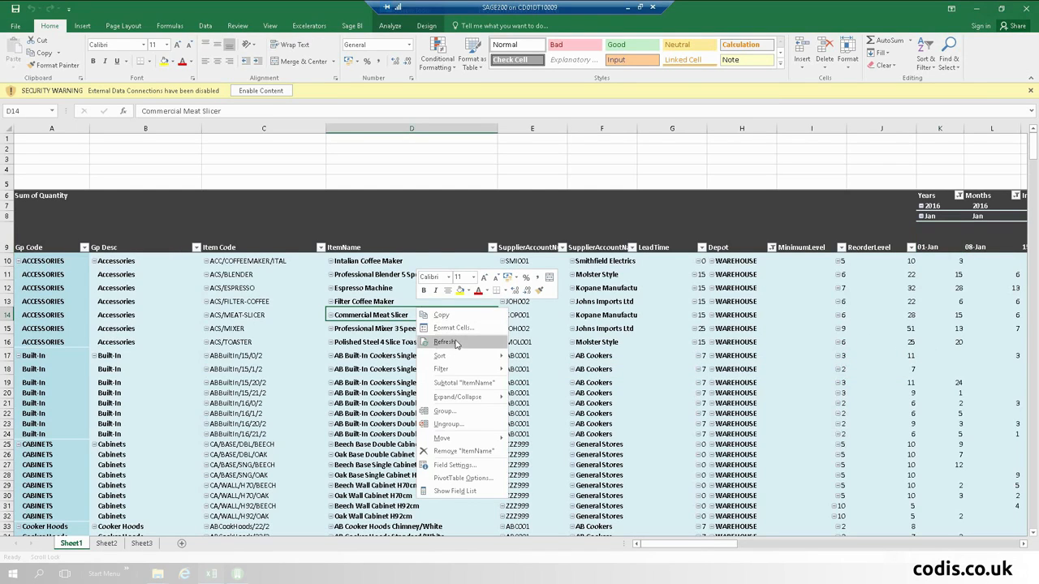
left_click(444, 341)
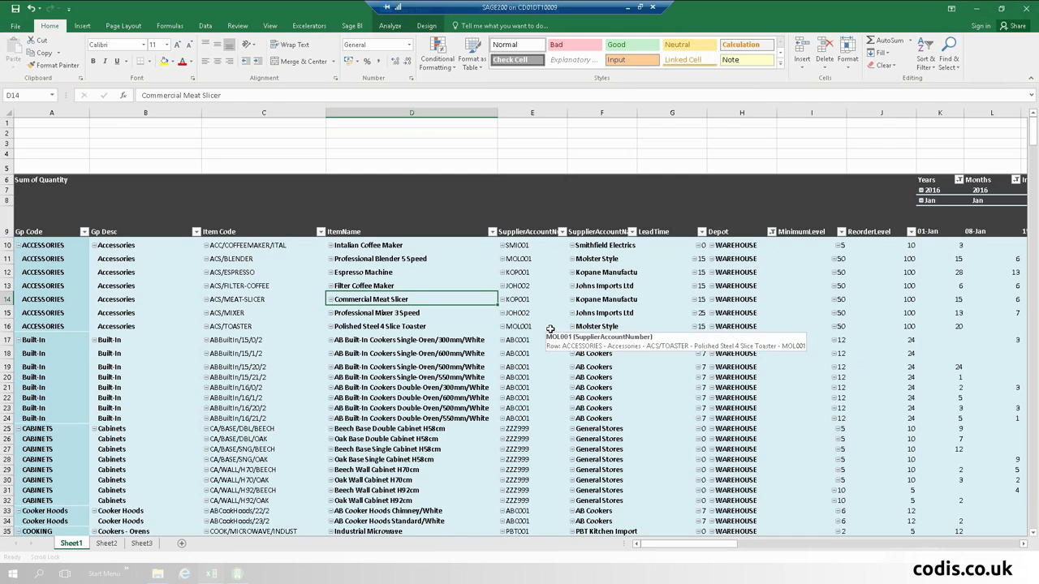
left_click(452, 362)
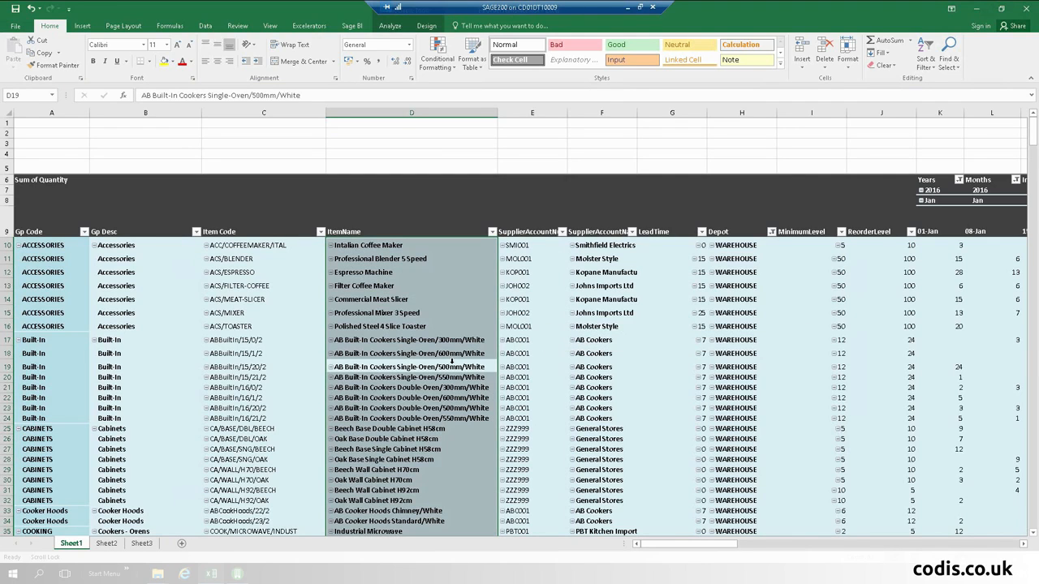
Step: Inspect the Lead Demand, ReOrder Level, StdDev and Calculated Safety stock formulas for the ACS/BLENDER row
left_click(538, 326)
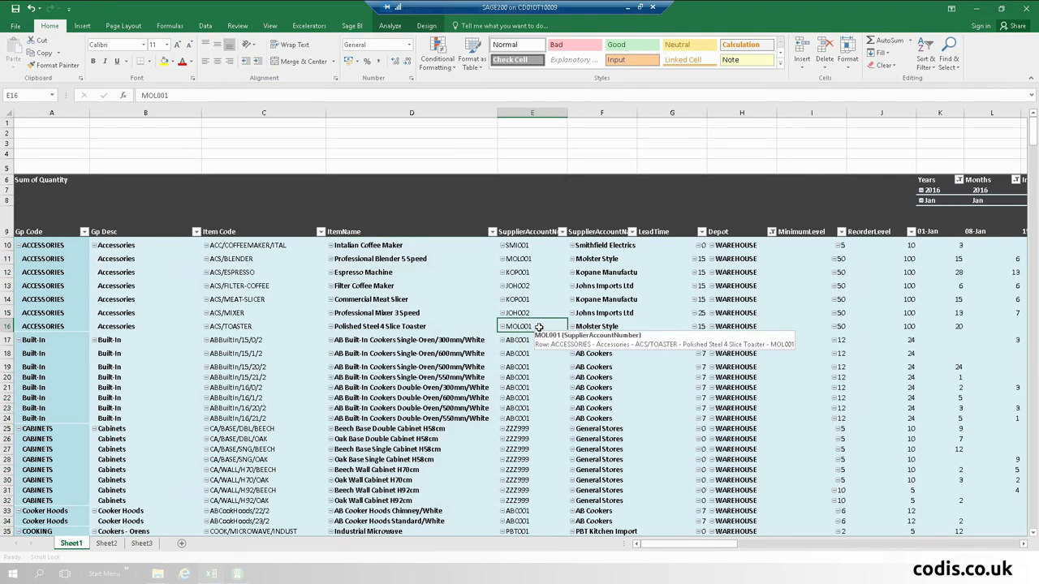
key("Right")
key("Right")
key("Right")
key("Right")
key("Right")
key("Right")
key("Right")
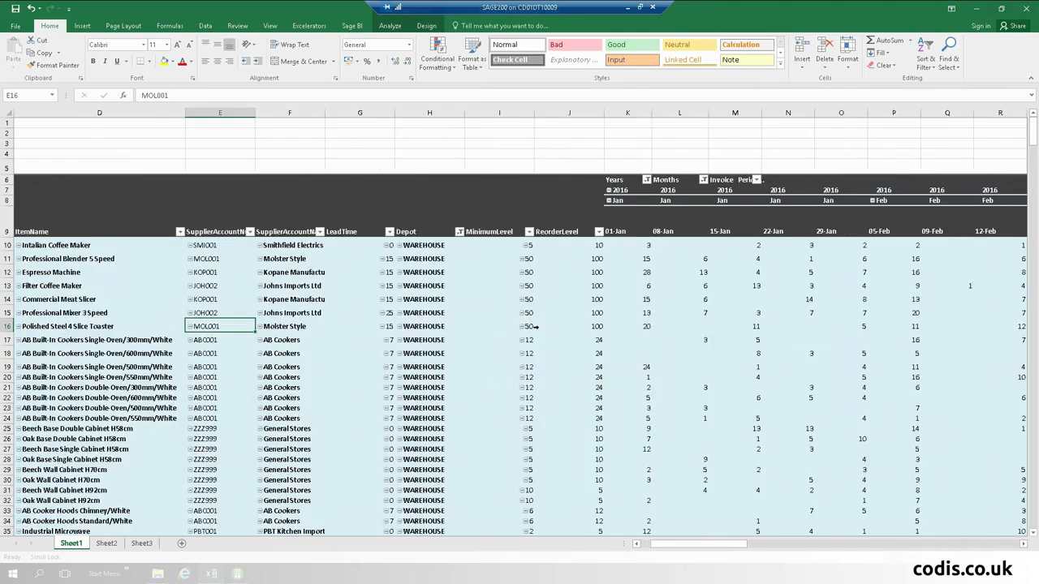
key("Right")
key("Right")
key("Right")
key("Right")
key("Right")
key("Right")
key("Right")
key("Right")
key("Right")
key("Right")
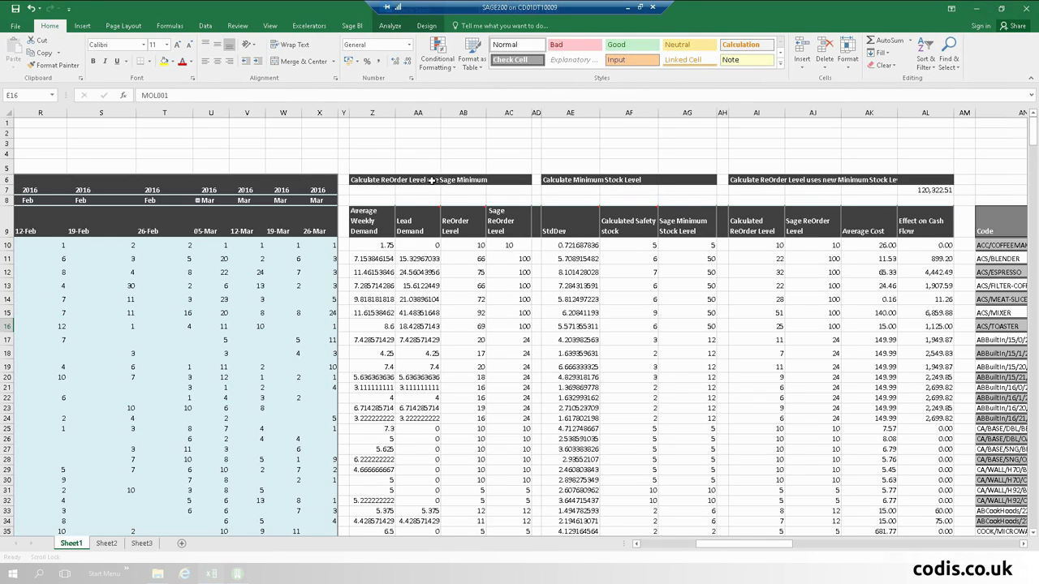
left_click(426, 263)
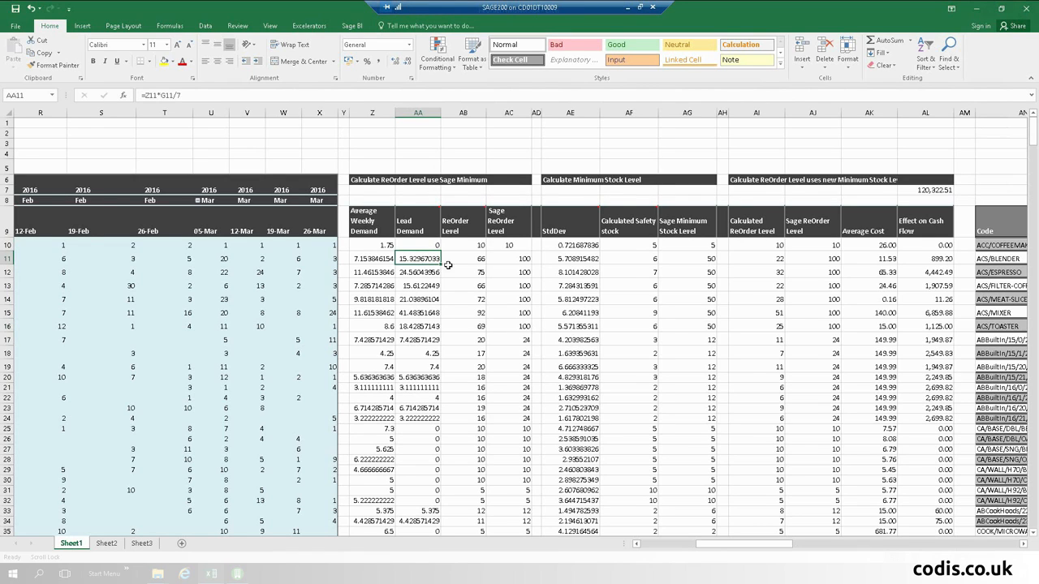
left_click(477, 261)
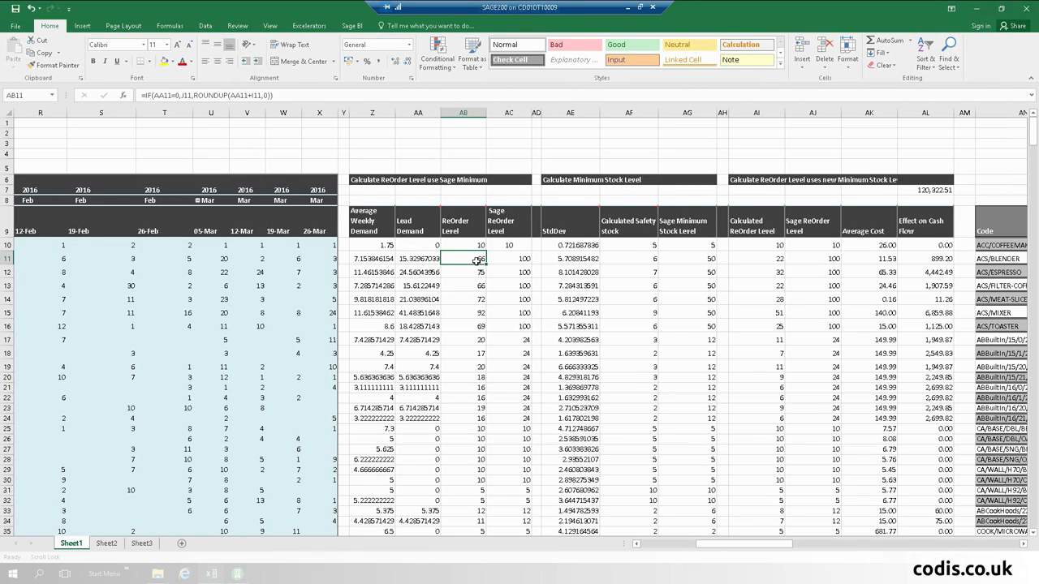
mouse_move(477, 219)
left_click(572, 256)
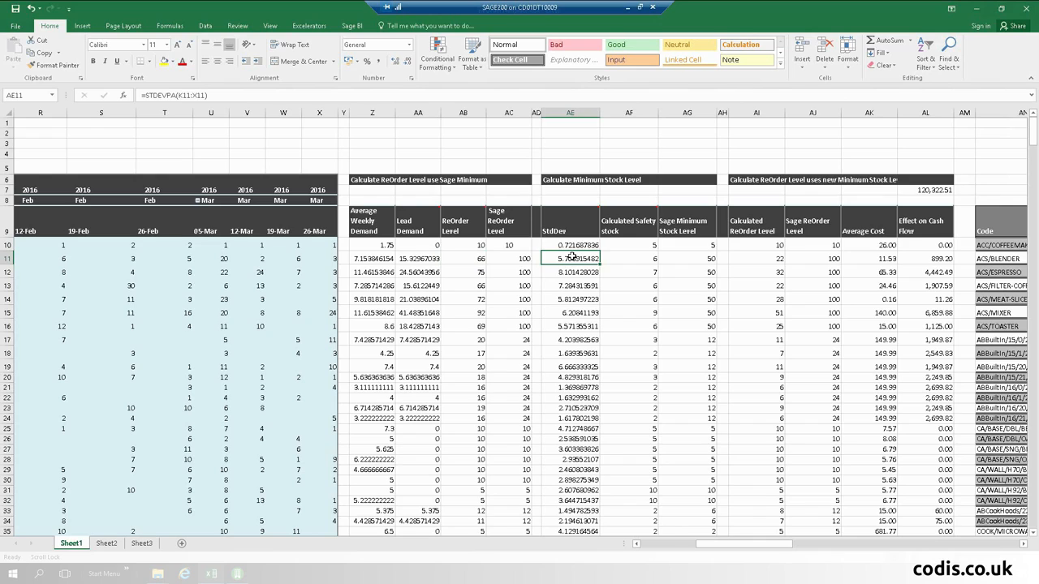
left_click(650, 261)
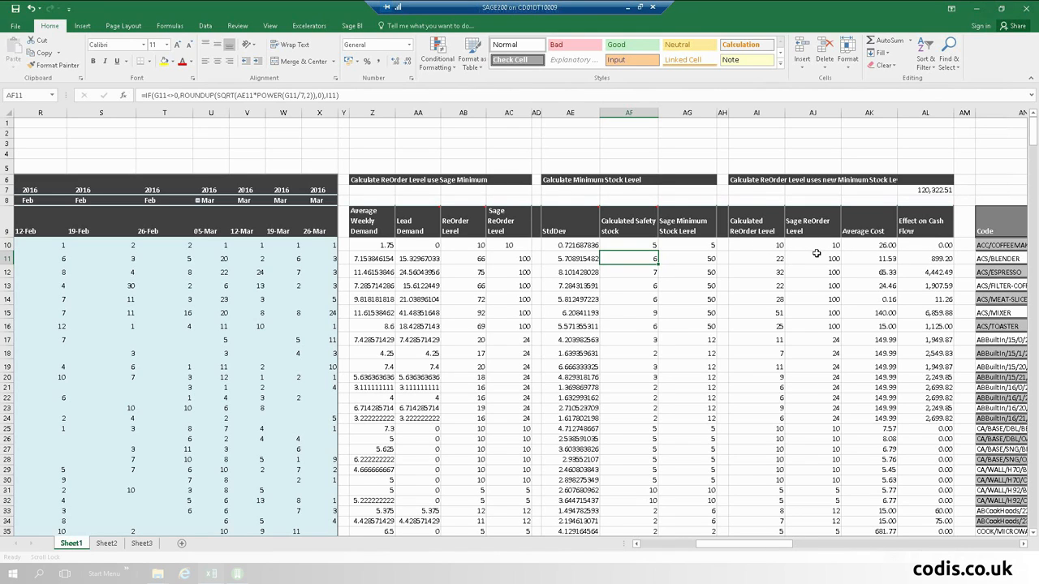
Step: Review the Effect on Cash Flow total and its item rows down to row 91, and inspect the Code formula for ACS/ESPRESSO
left_click(927, 189)
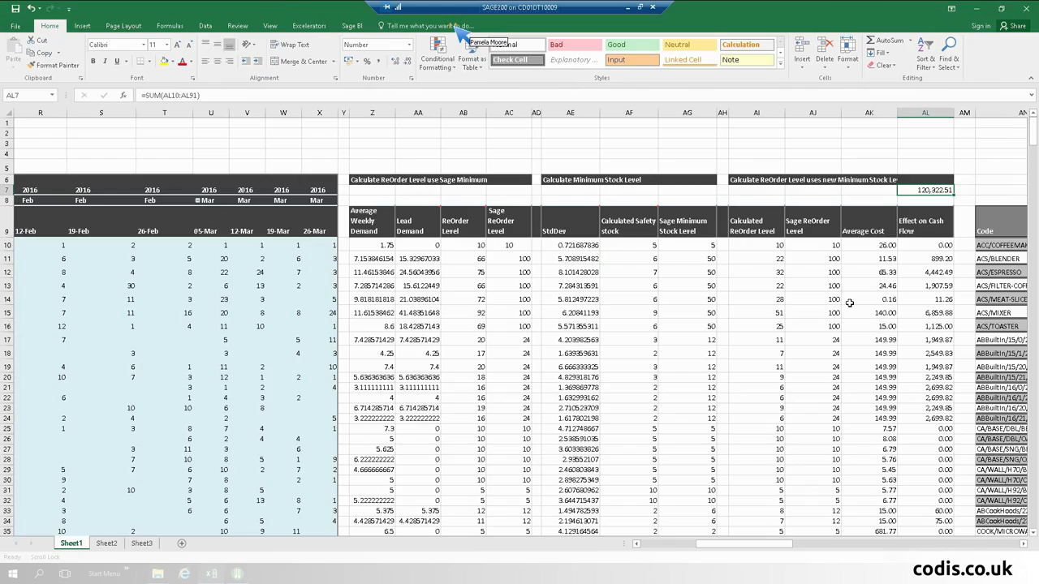
scroll(849, 303, "down", 5)
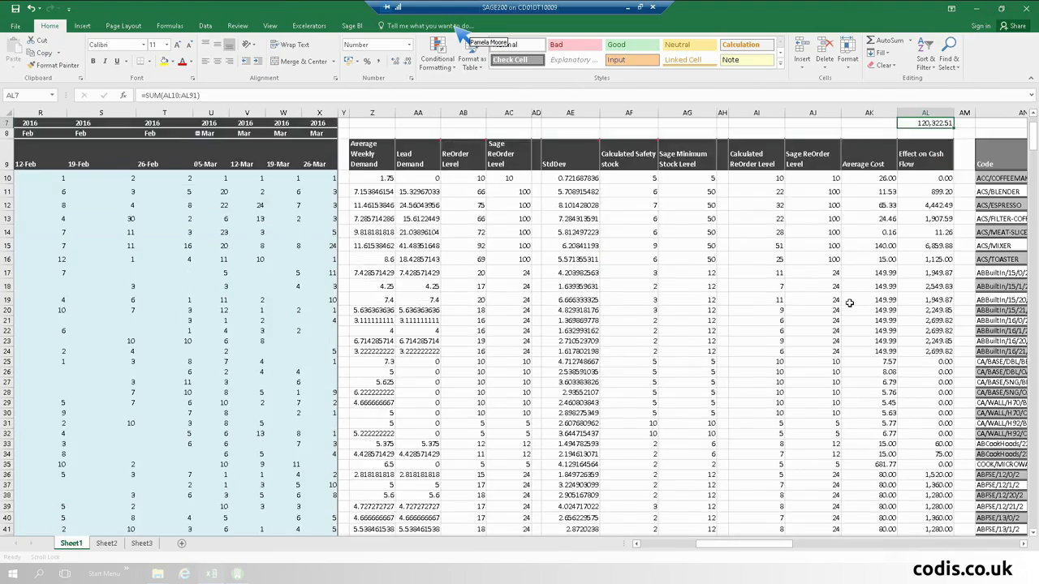
scroll(860, 292, "down", 10)
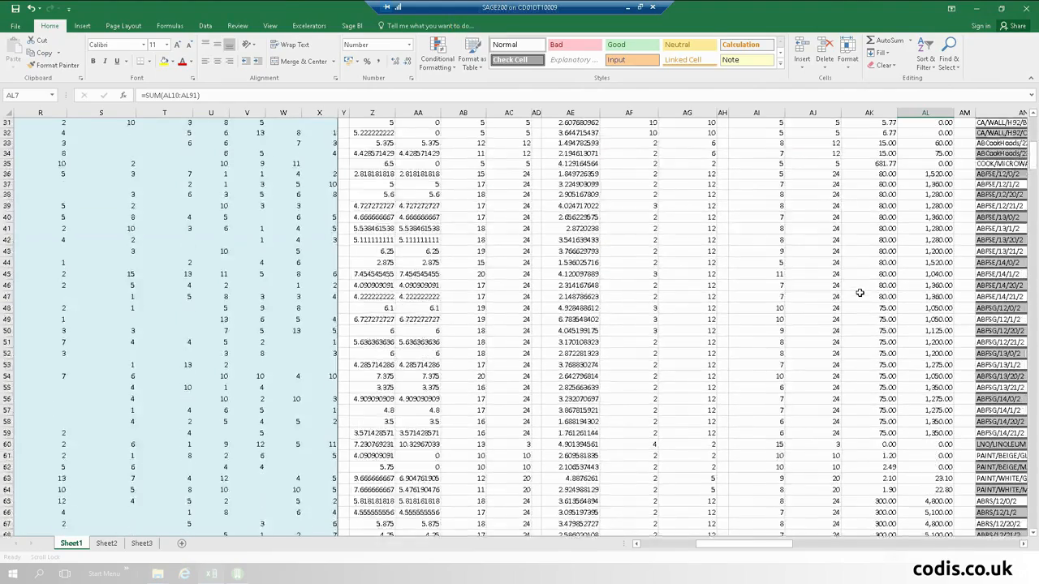
scroll(859, 292, "down", 6)
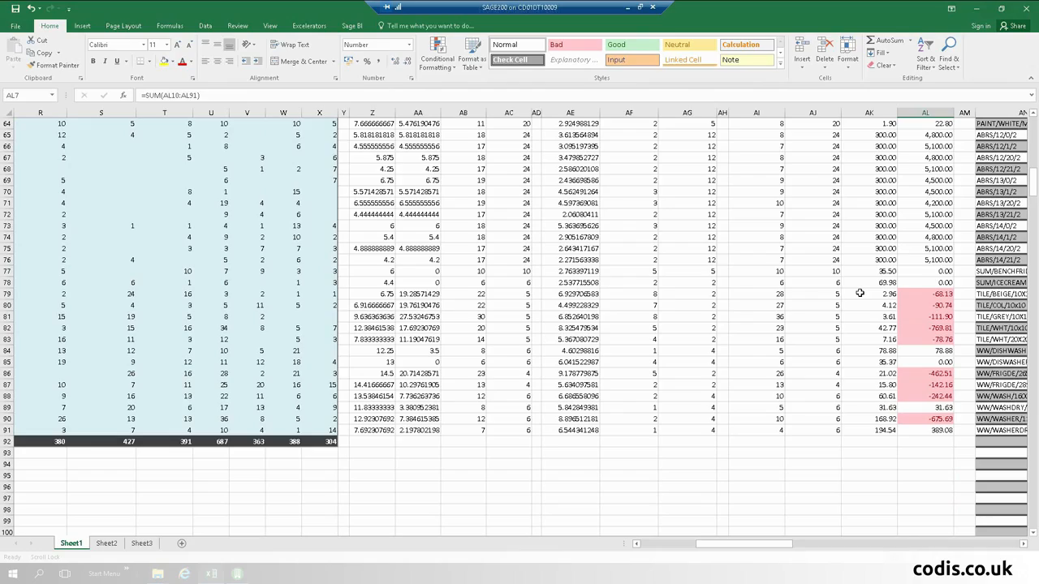
scroll(859, 293, "up", 11)
scroll(822, 317, "up", 10)
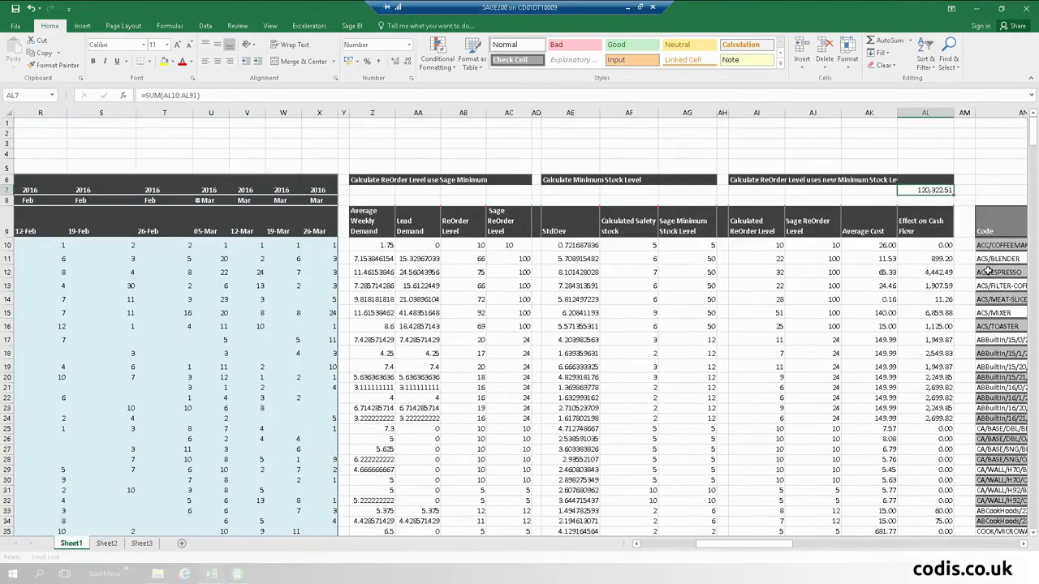
left_click(990, 271)
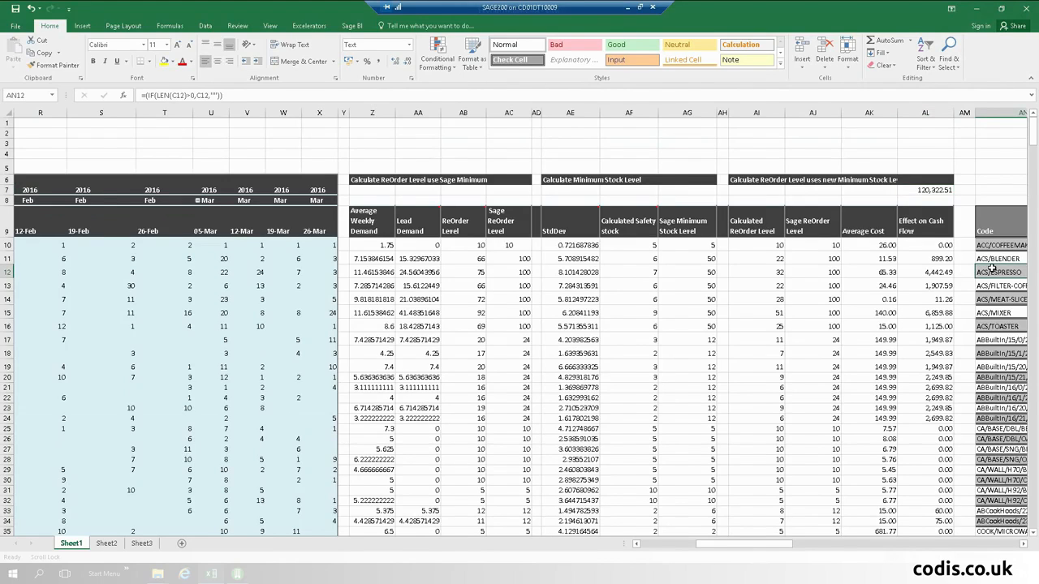
Step: Inspect the ProductGroupCode and Name formulas for ACS/ESPRESSO in the stock upload table on Sheet1
scroll(991, 269, "right", 5)
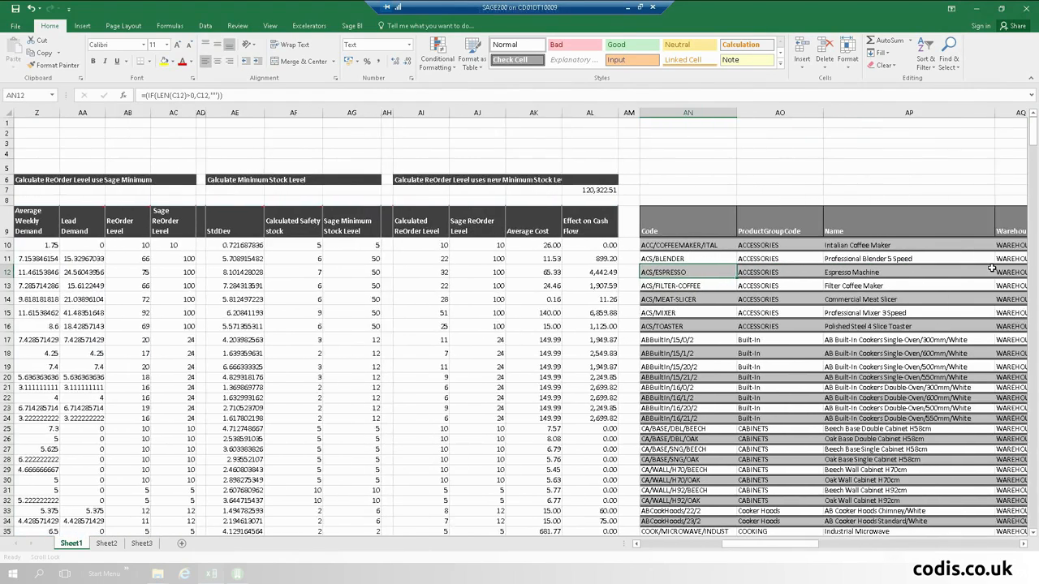
scroll(991, 269, "right", 3)
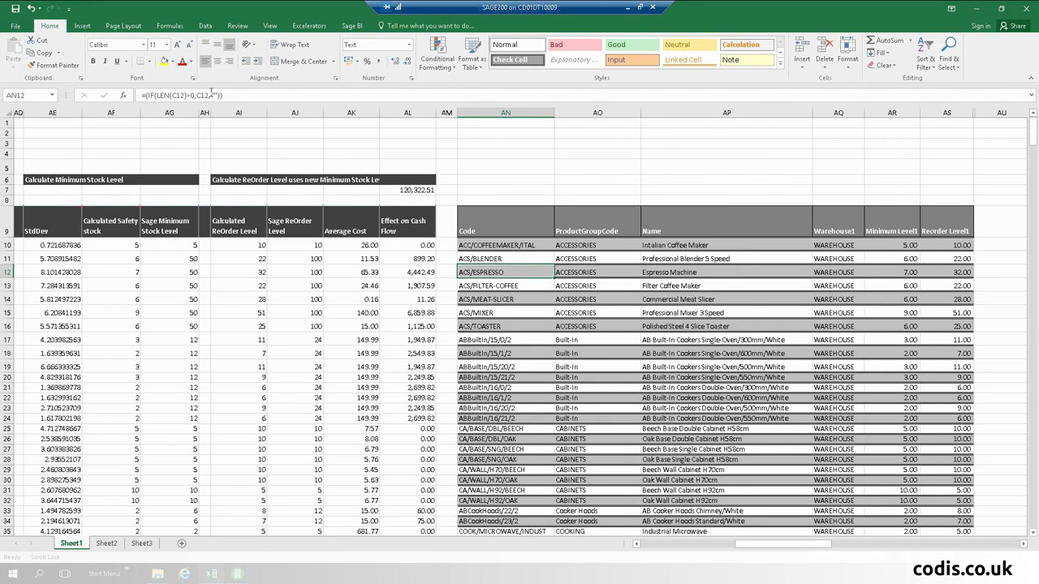
left_click(591, 272)
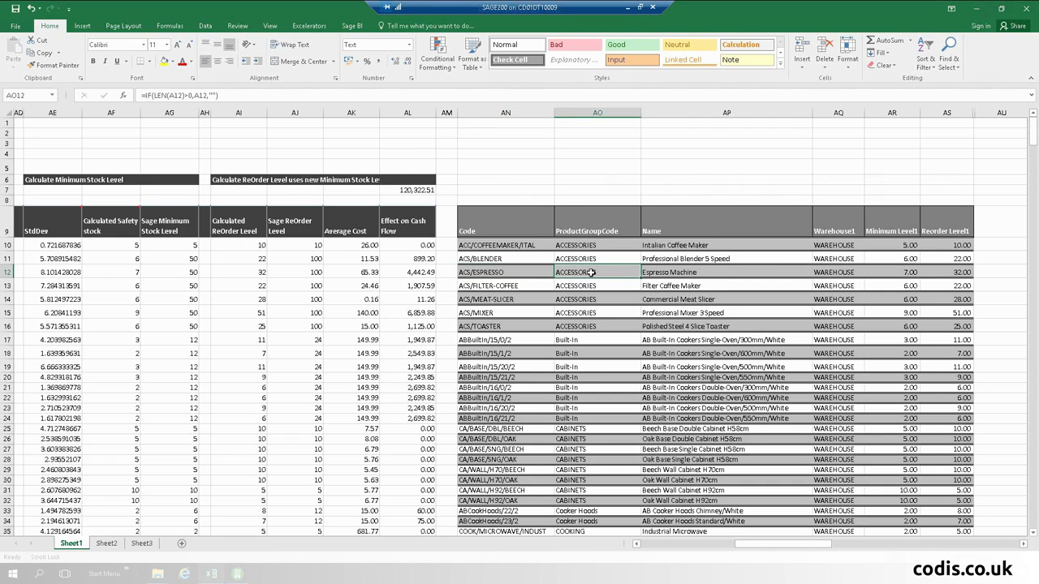
left_click(677, 277)
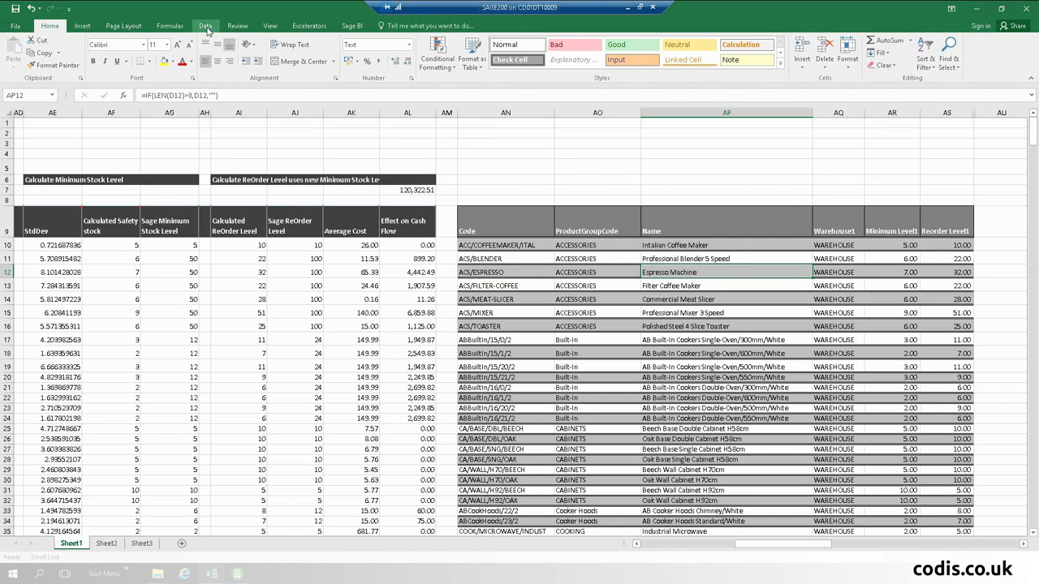
Step: Log in to Excelerator with the ExceleratorDemo company
left_click(318, 27)
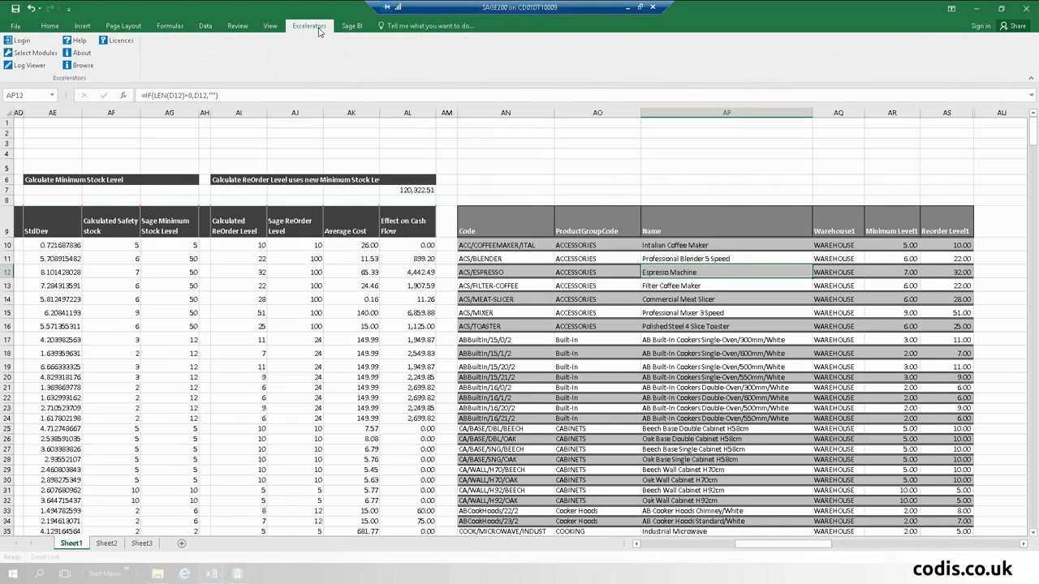
left_click(22, 41)
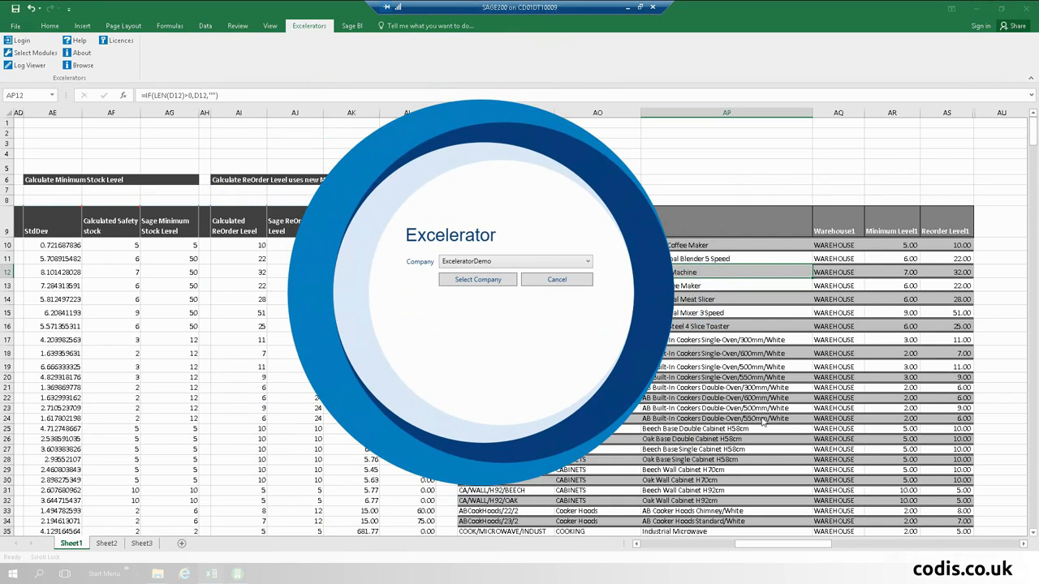
left_click(482, 281)
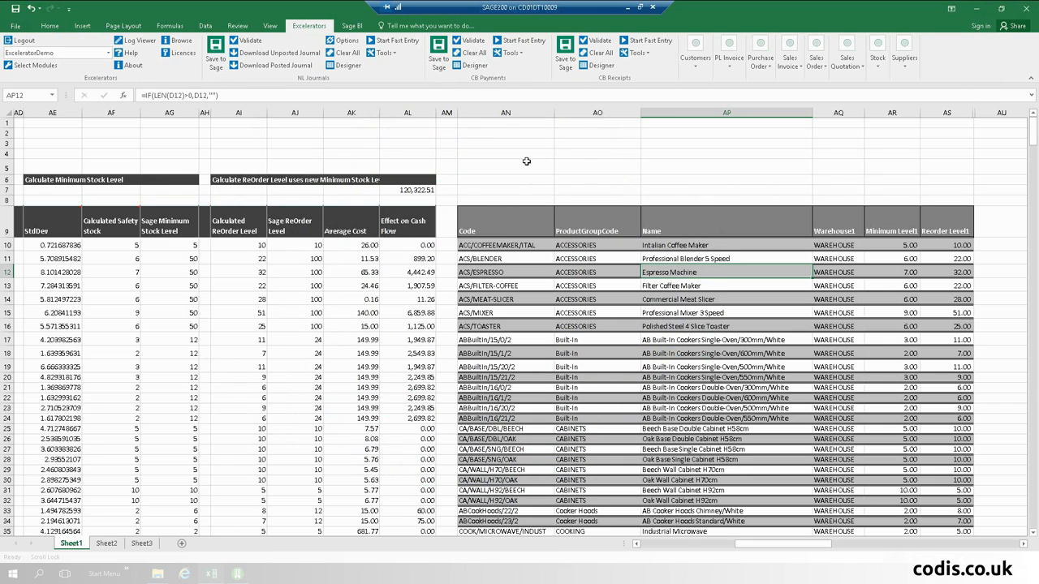
Step: Save the stock table's new minimum and reorder levels to Sage in ExceleratorDemo, and refresh all data sources in the workbook
left_click(881, 55)
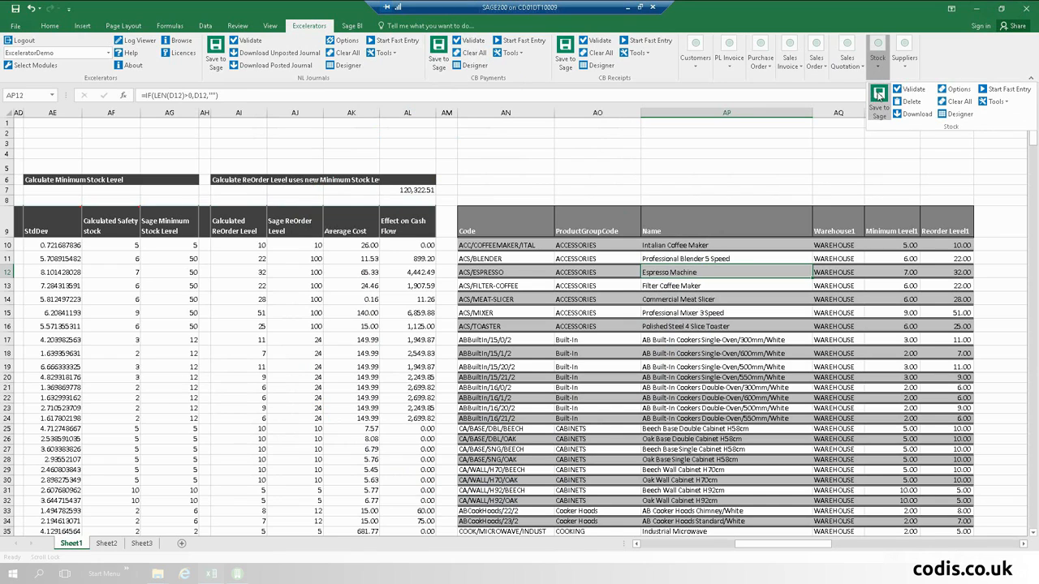
left_click(878, 97)
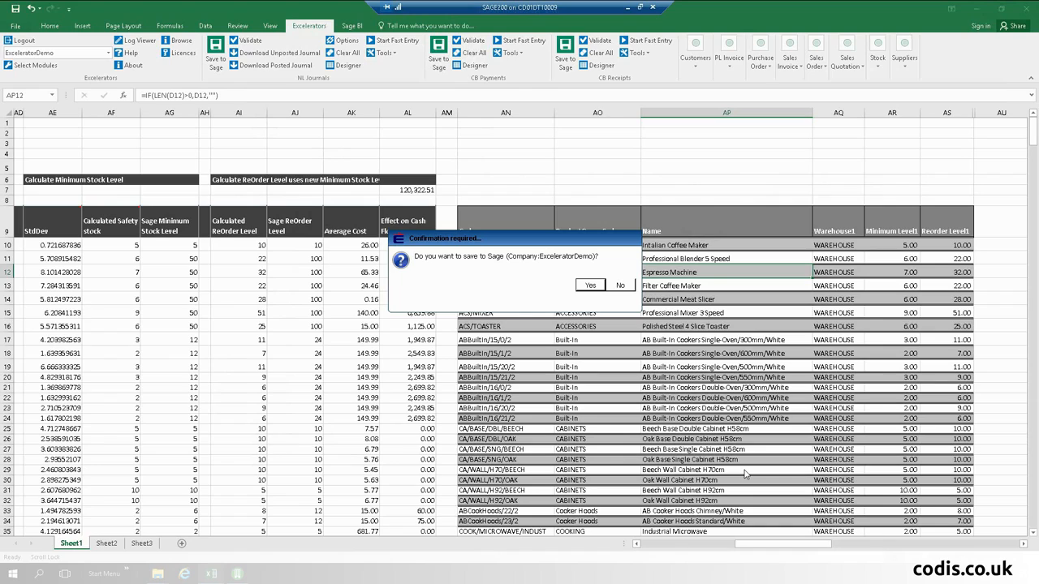
left_click(589, 285)
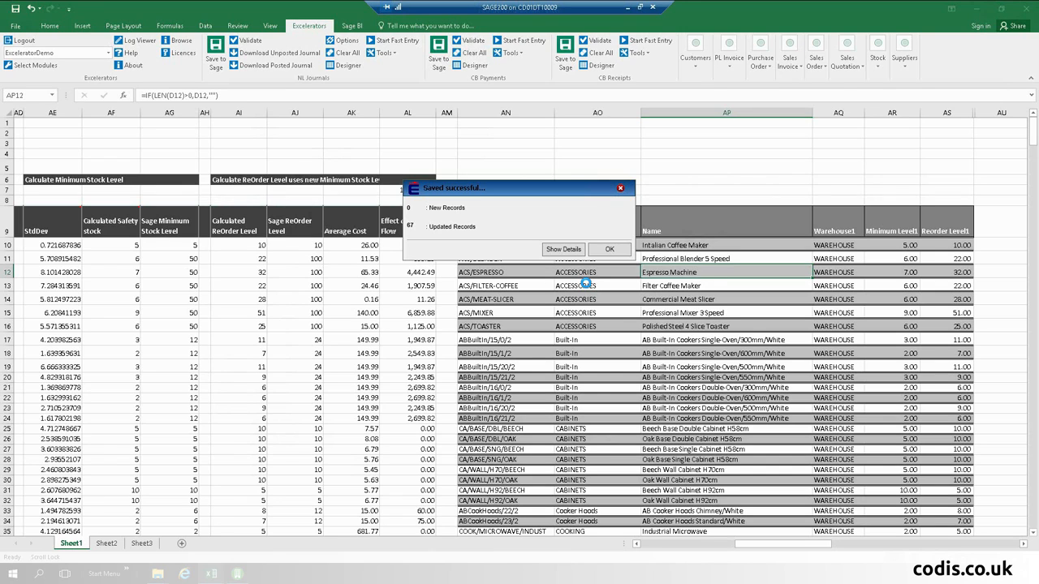
left_click(604, 249)
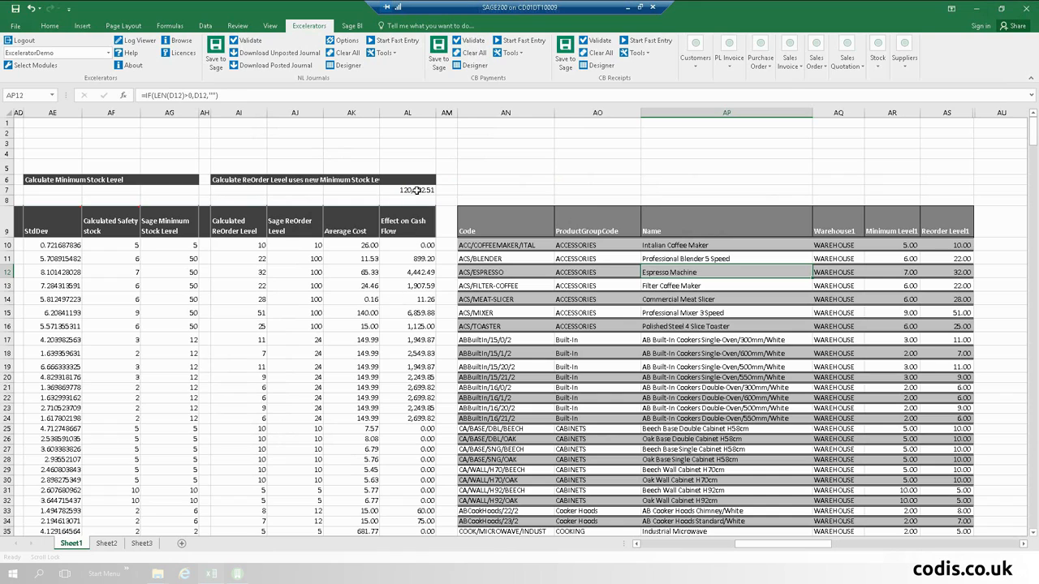
left_click(203, 26)
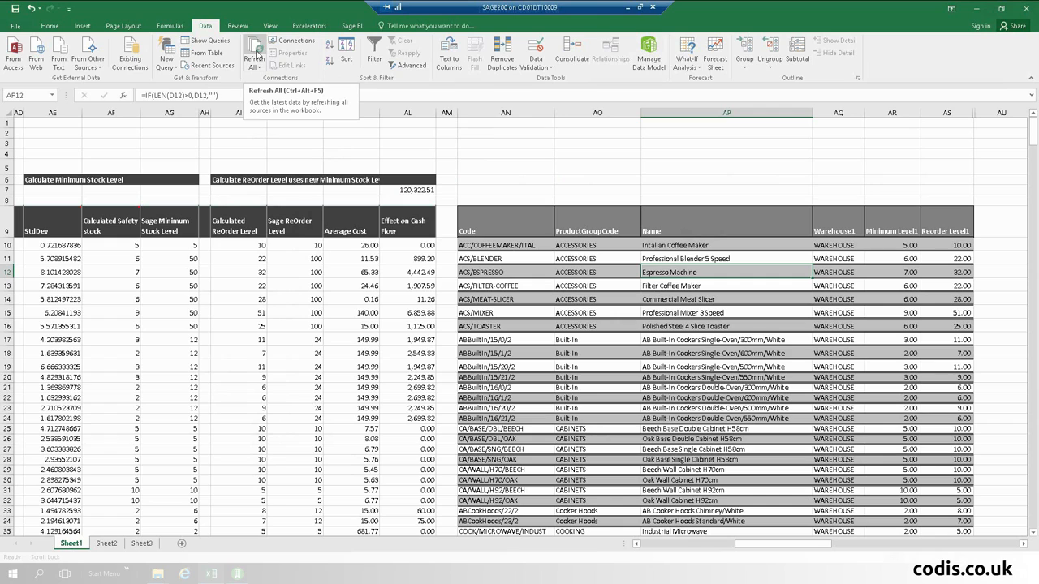
left_click(256, 54)
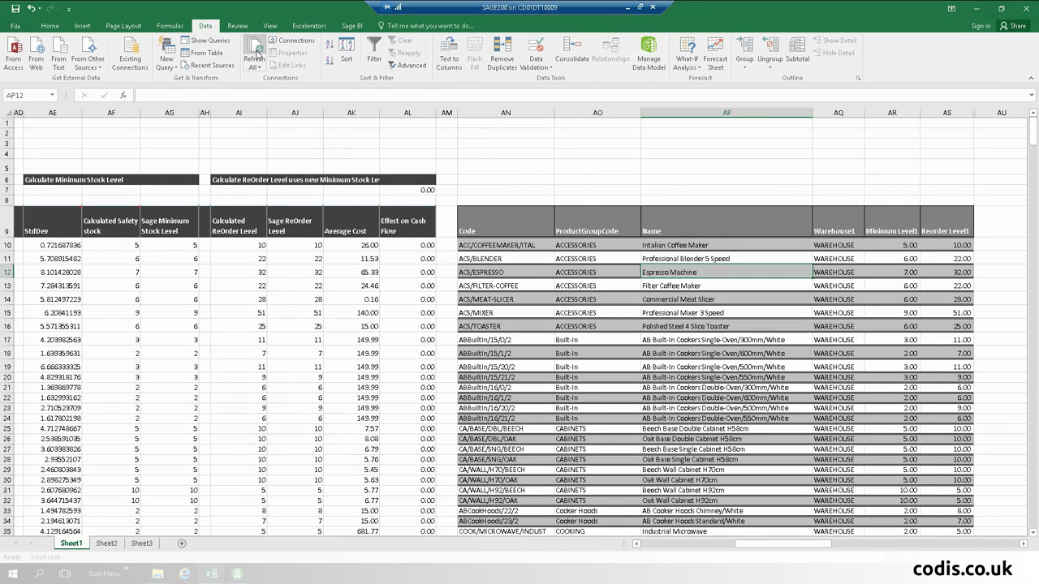